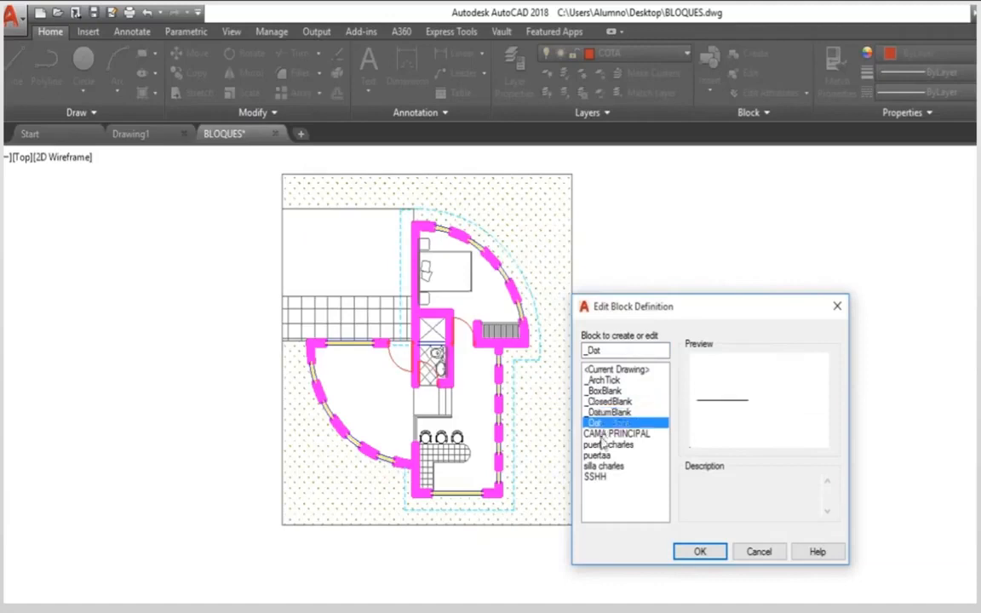
Preview the door, chair and SSHH block definitions, leaving the block selection without opening any of them
click(601, 445)
click(602, 455)
click(603, 467)
click(598, 478)
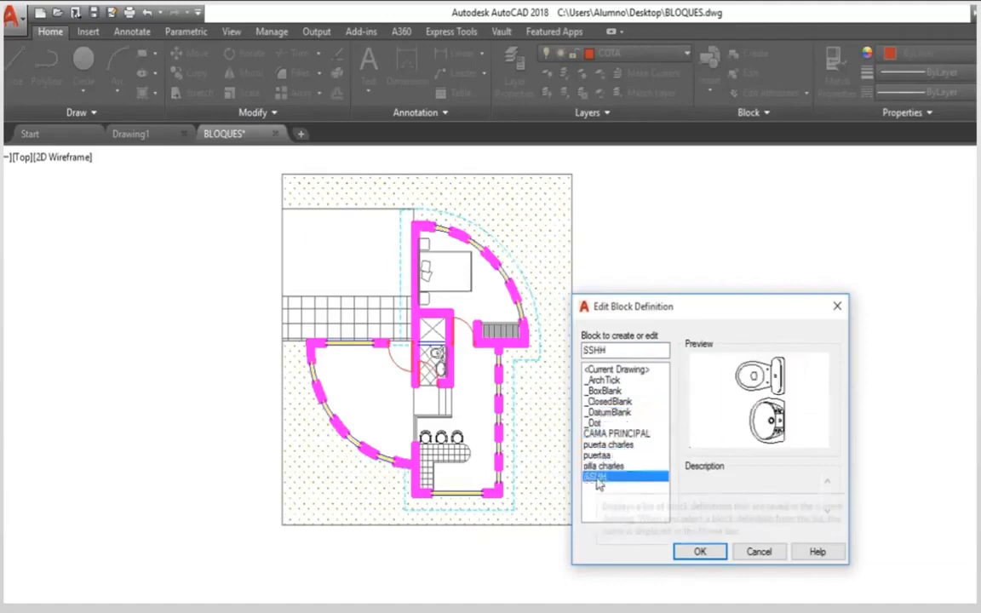
click(602, 456)
click(602, 445)
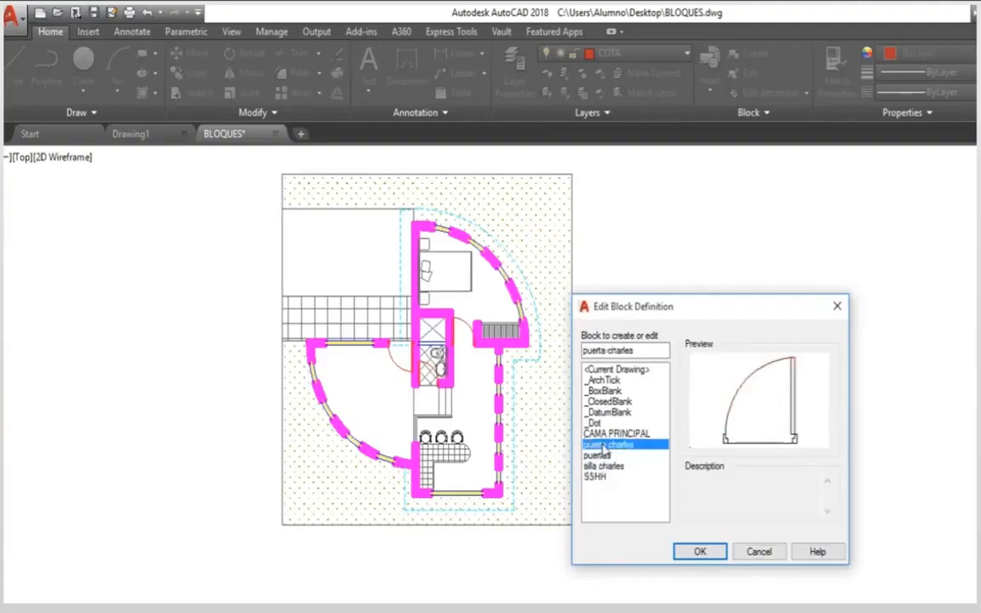
click(837, 305)
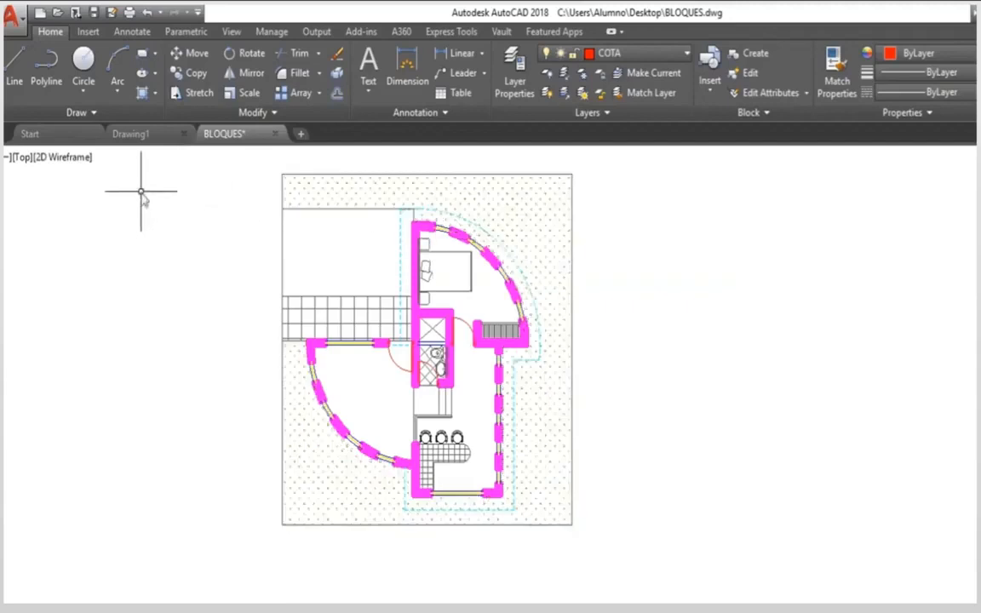
Open the chair (silla) block definition for editing in the Block Editor
click(89, 33)
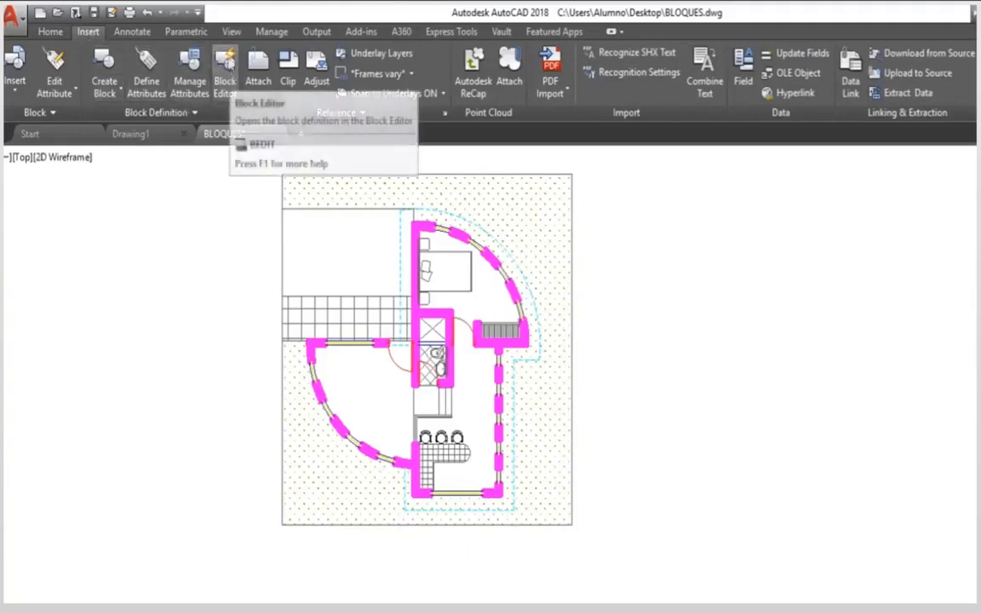
click(226, 77)
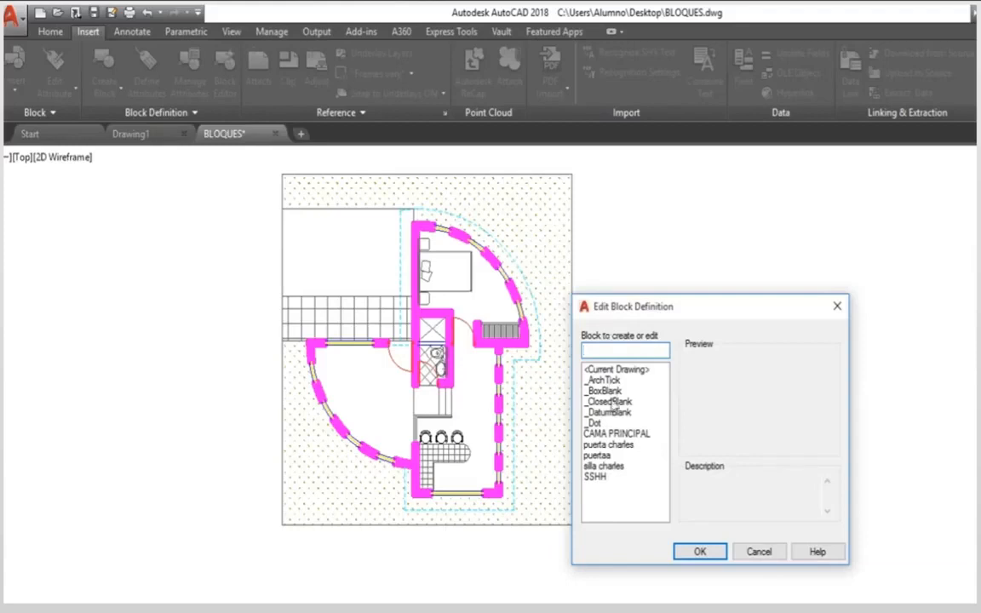
click(598, 456)
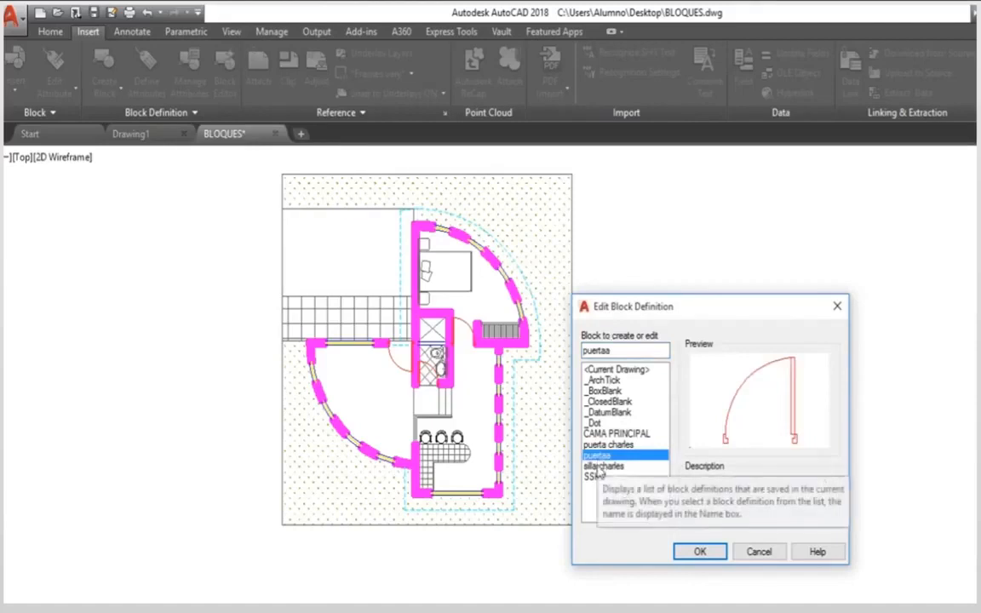
click(601, 467)
click(698, 552)
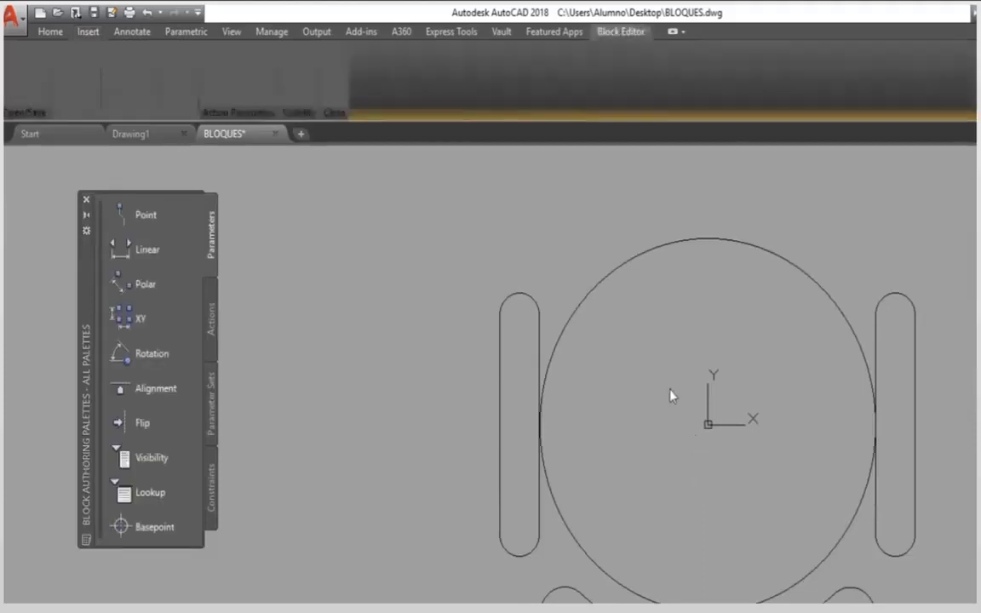
Delete the curved backrest outline below the chair's round seat, keeping the two short connecting lines
scroll(670, 395, down, 3)
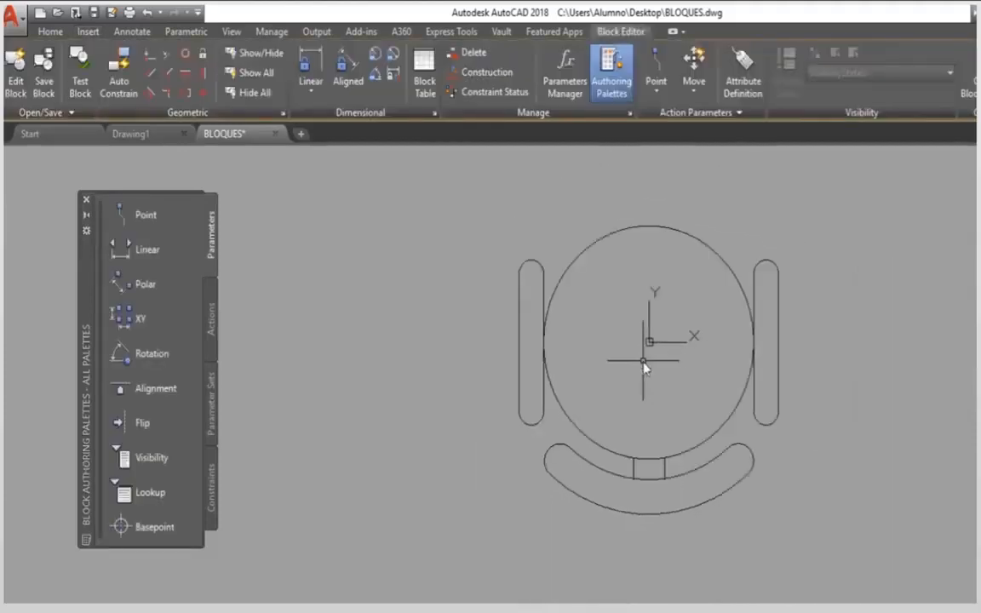
middle_drag(642, 373, 615, 388)
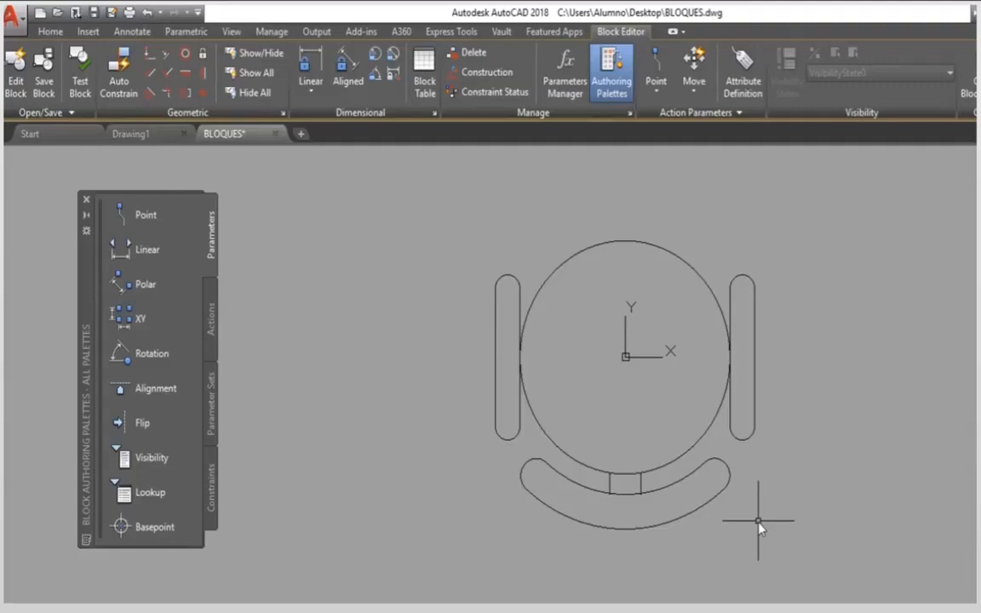
click(124, 528)
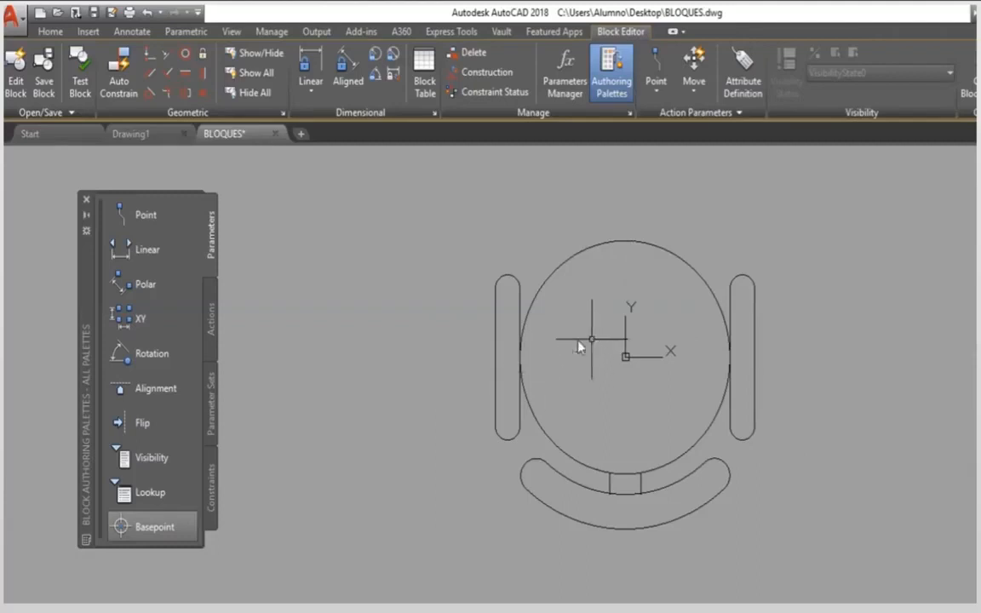
click(51, 31)
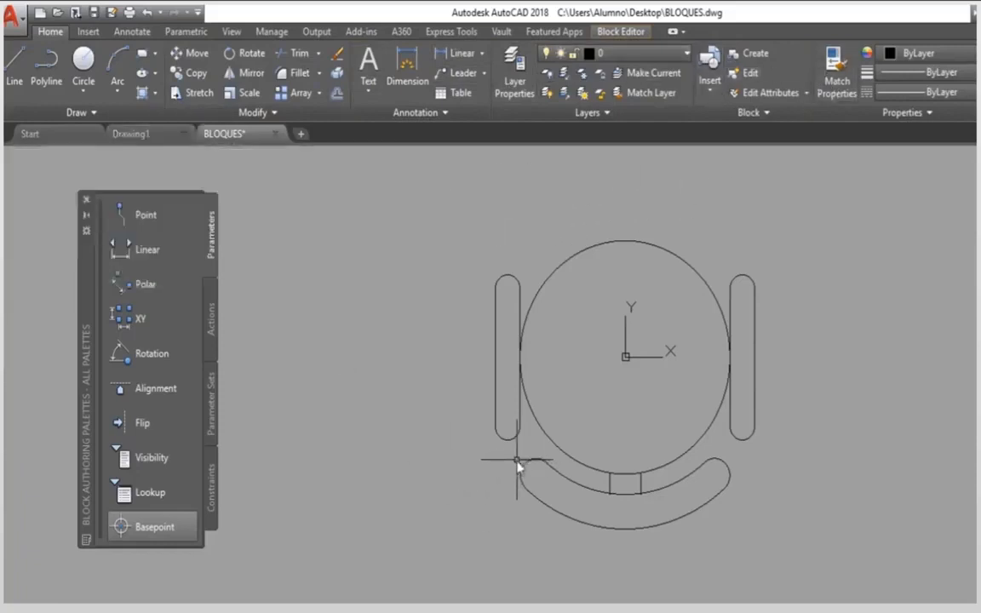
click(517, 460)
click(577, 531)
click(557, 534)
click(546, 475)
click(755, 518)
click(697, 467)
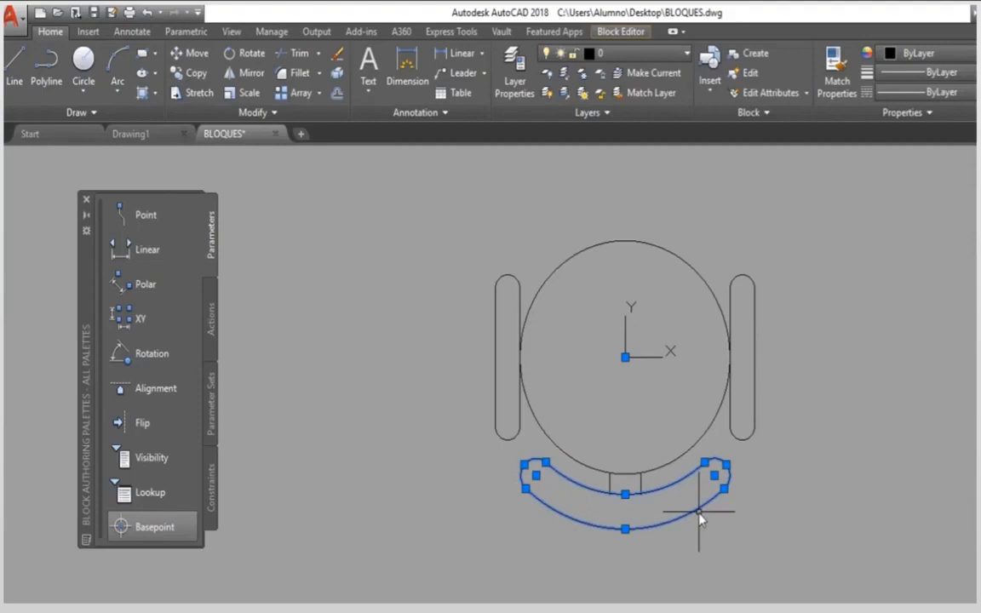
key(Delete)
Draw a thin horizontal rectangle as a straight backrest, with its upper edge at the free ends of the two short connecting lines
click(142, 53)
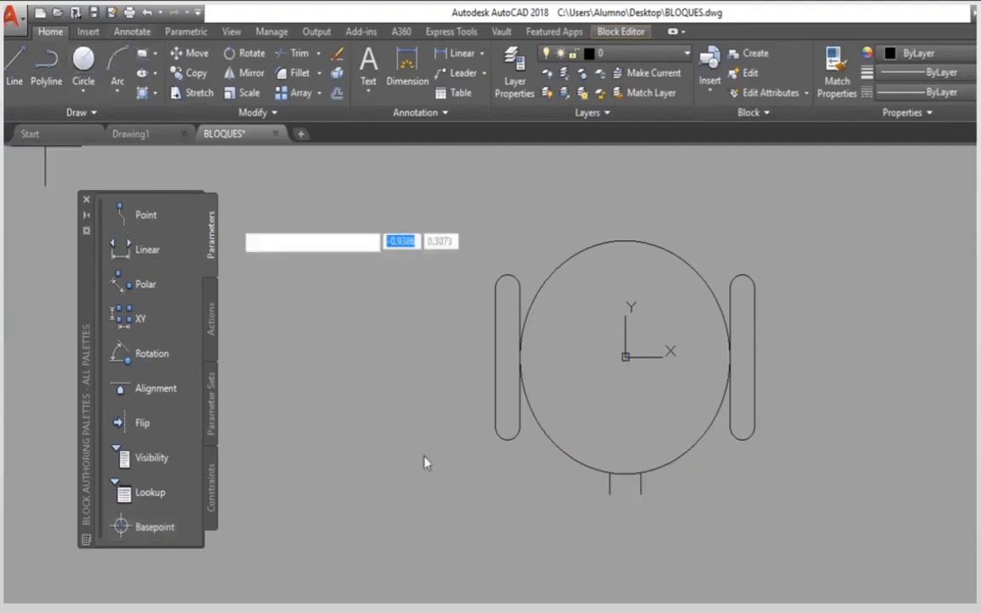
click(528, 494)
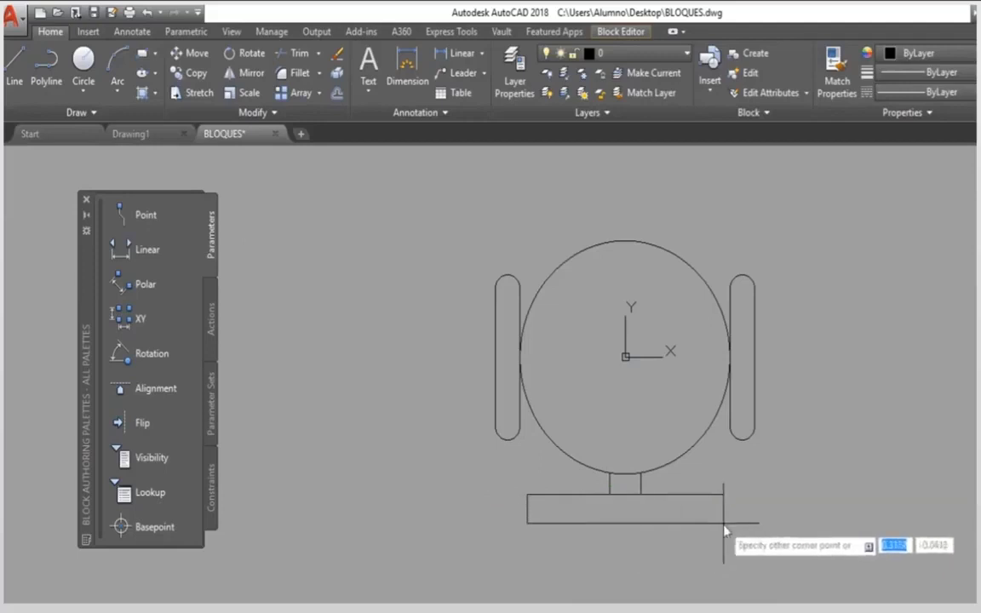
click(724, 523)
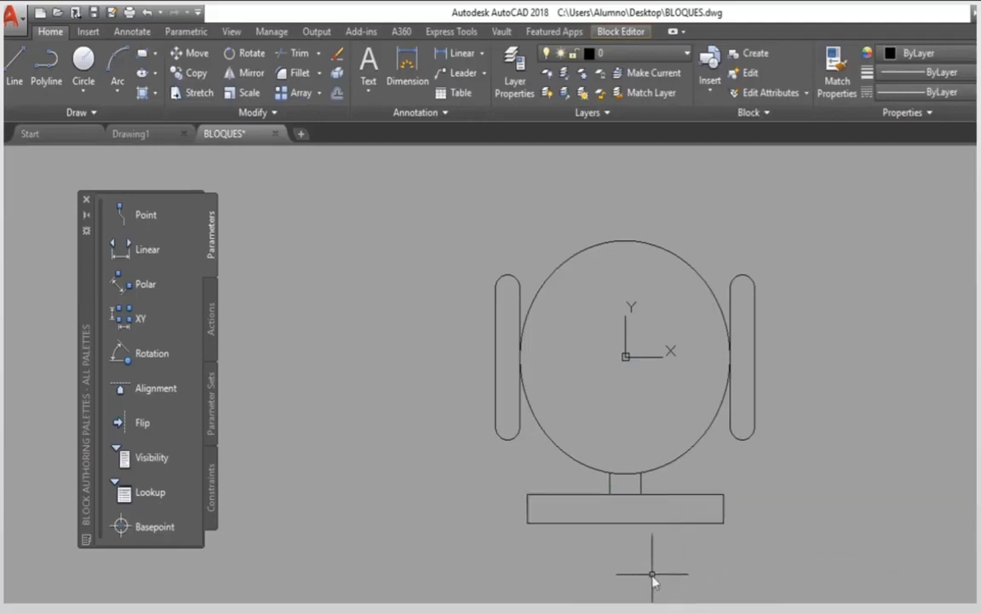
Hatch both armrests of the chair with the HOUND pattern at a scale of 0.01
click(143, 92)
click(743, 372)
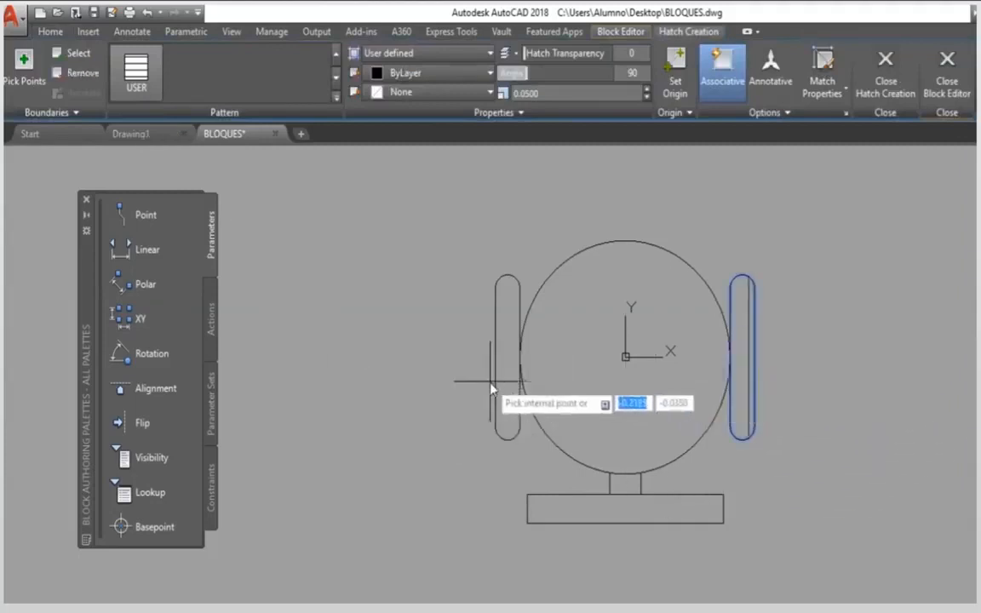
click(503, 377)
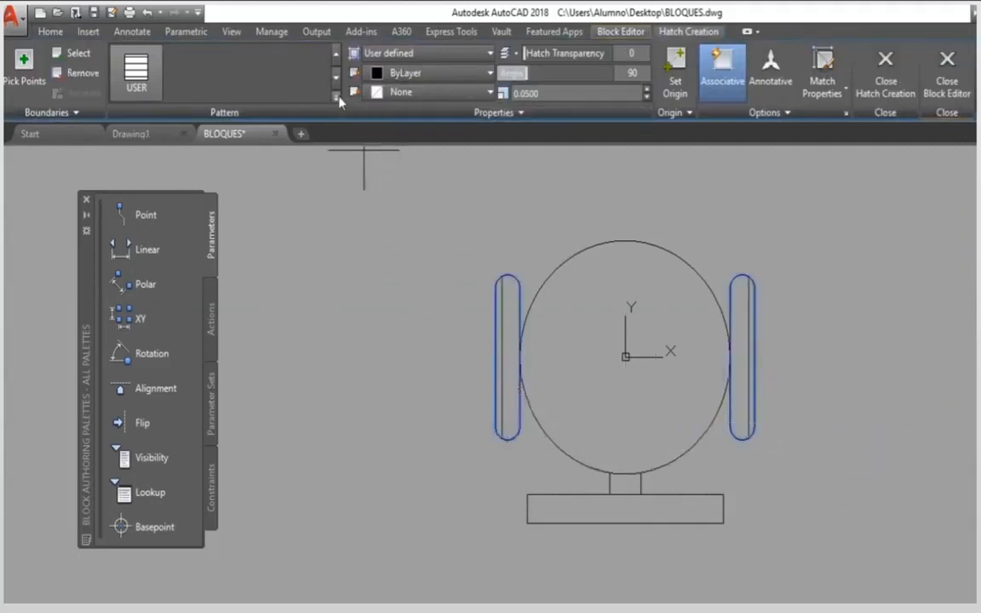
click(336, 96)
scroll(242, 205, up, 10)
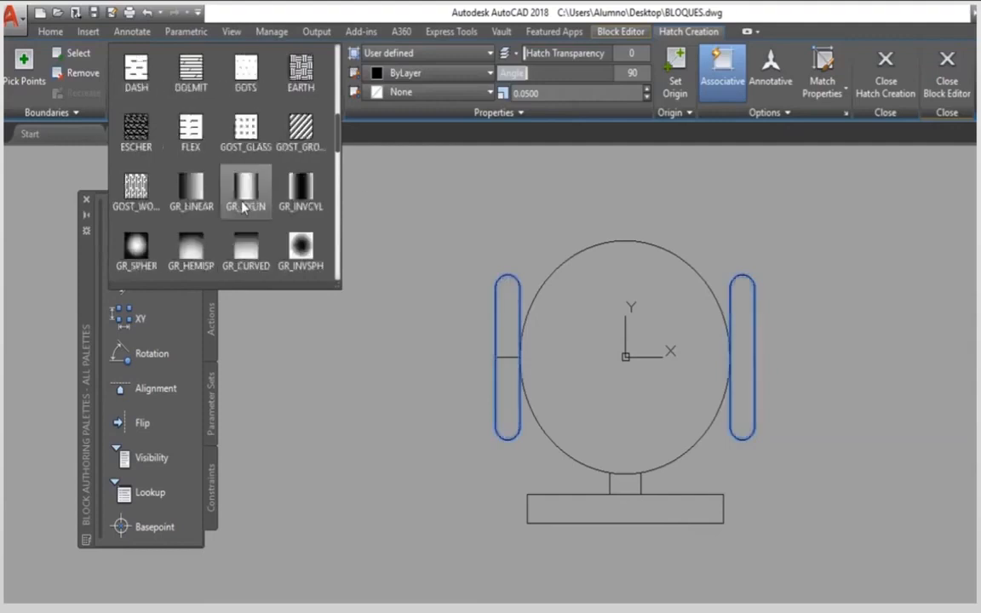
scroll(245, 207, up, 3)
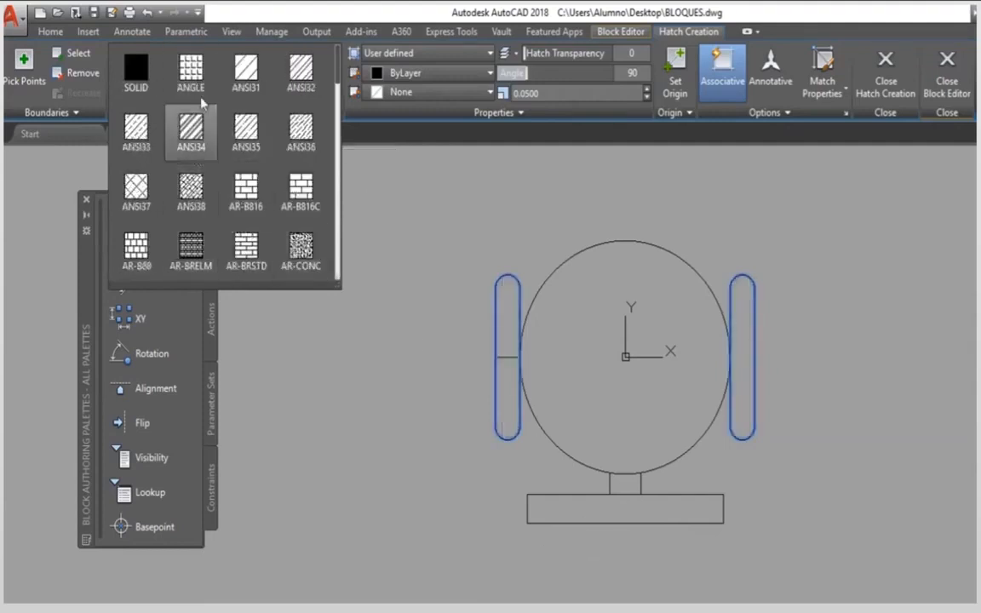
scroll(247, 239, down, 2)
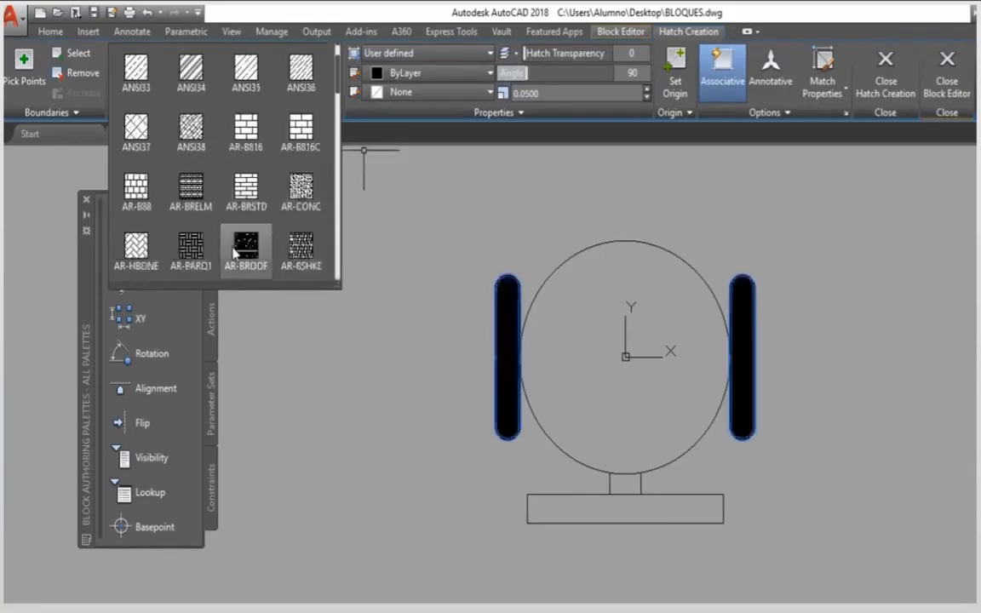
scroll(236, 249, down, 5)
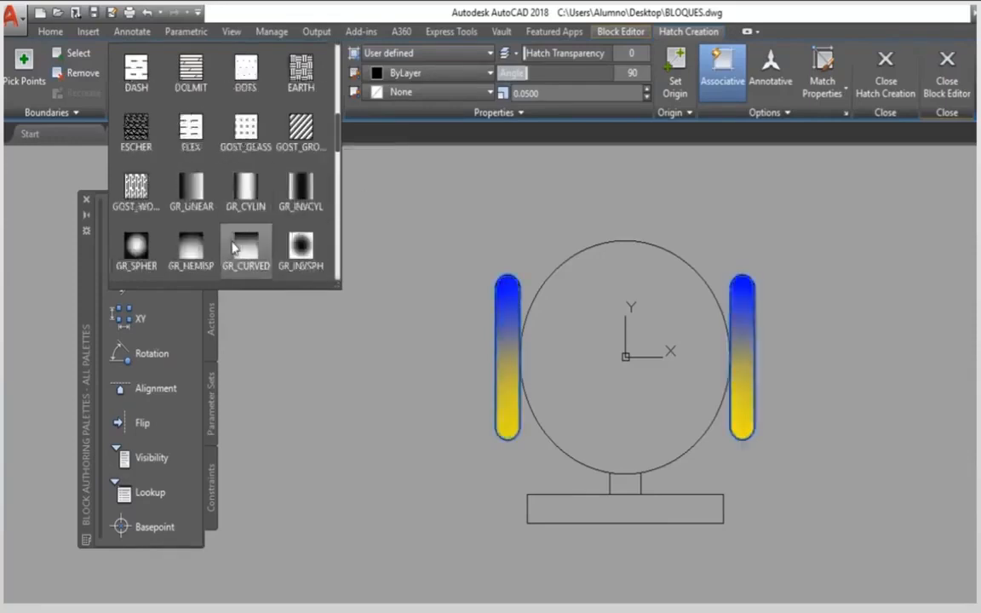
scroll(238, 219, down, 2)
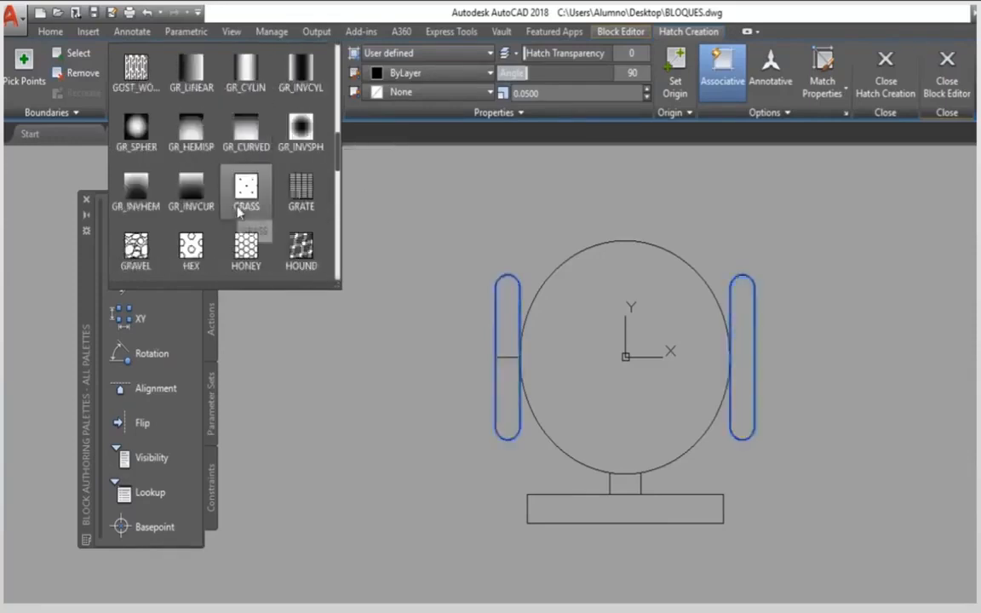
click(301, 249)
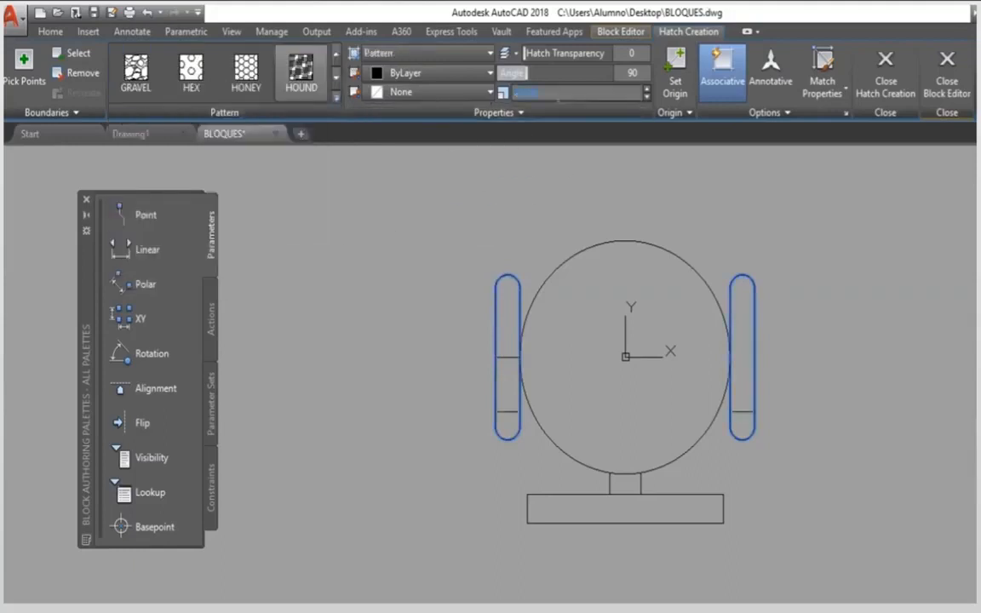
text(100)
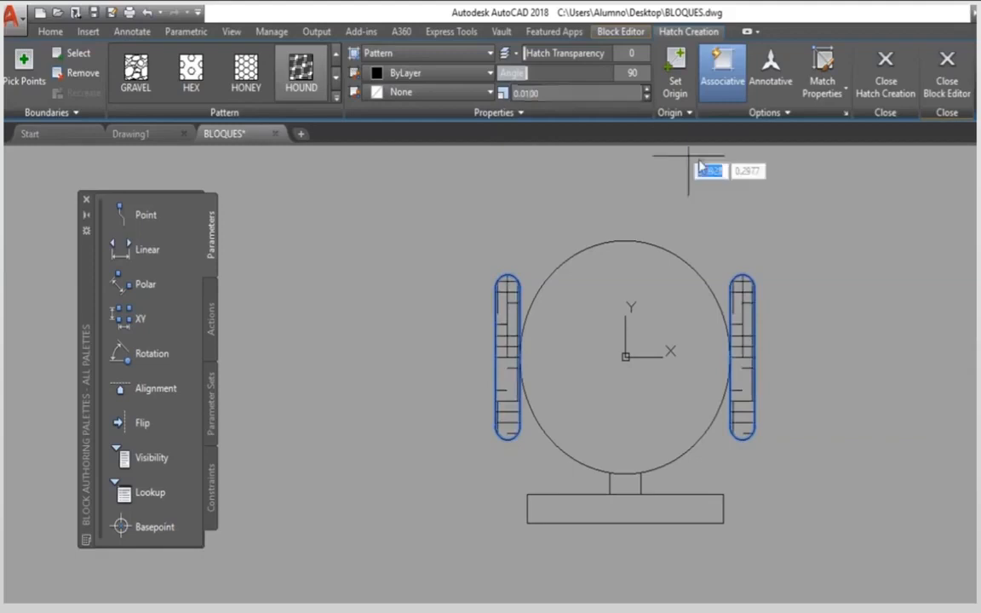
click(897, 82)
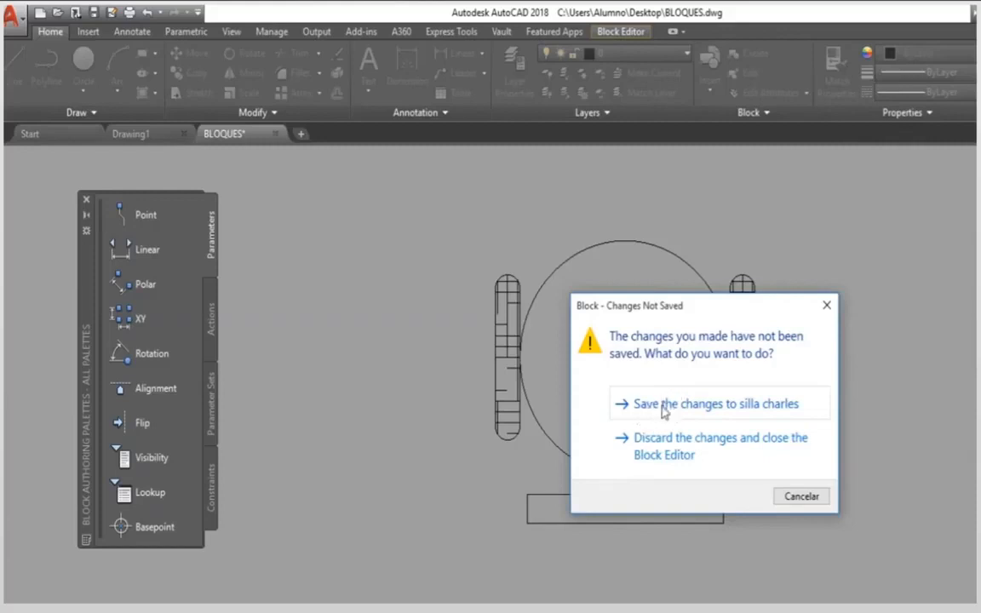
Close the Block Editor, saving the changes to the chair block
click(826, 306)
click(621, 32)
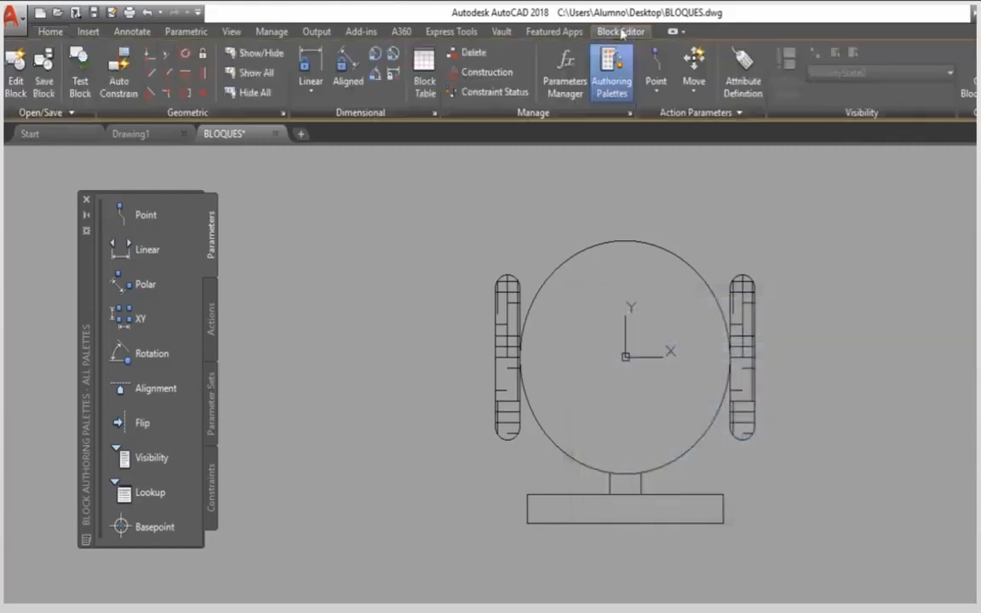
click(971, 85)
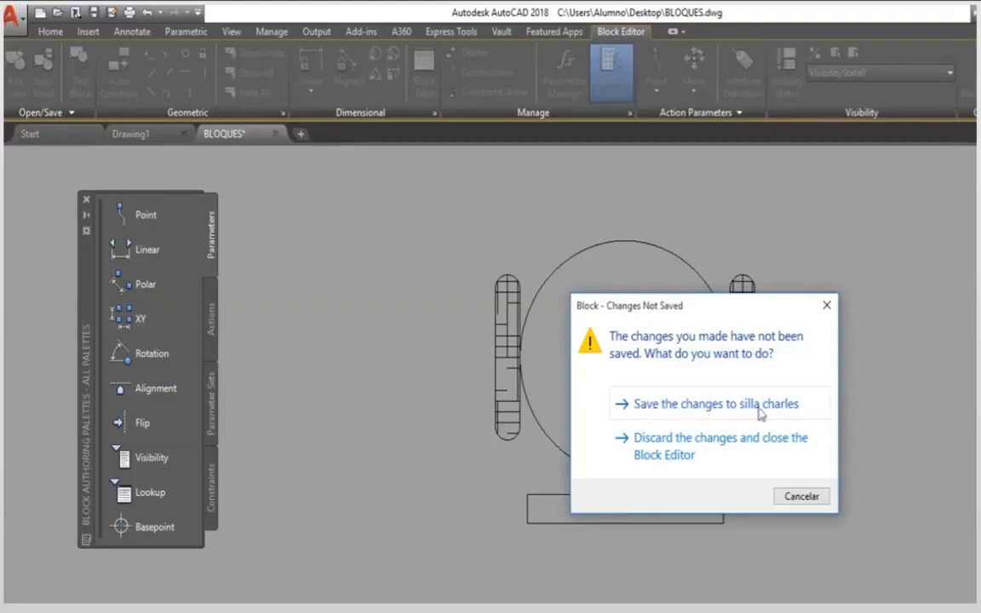
click(656, 409)
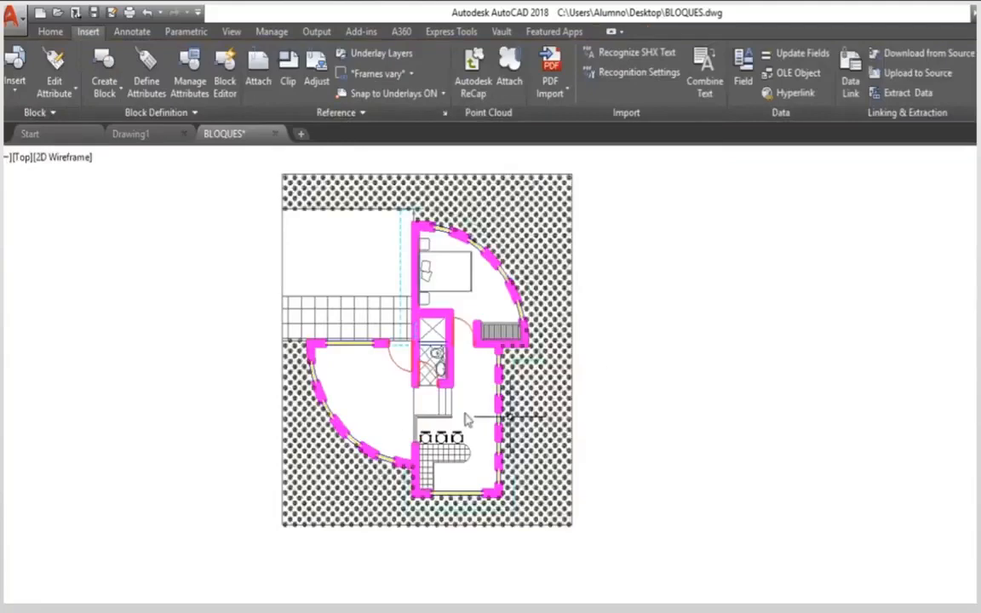
Inspect the three chairs along the tiled kitchen counter in the floor plan for the edited block shape
scroll(401, 447, up, 10)
middle_drag(520, 470, 474, 466)
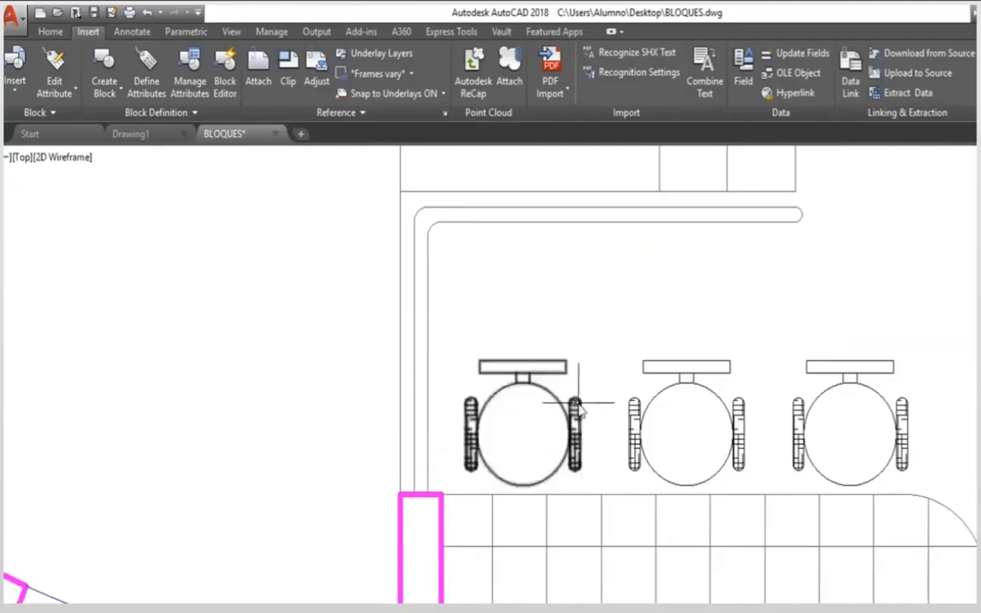
scroll(733, 409, down, 4)
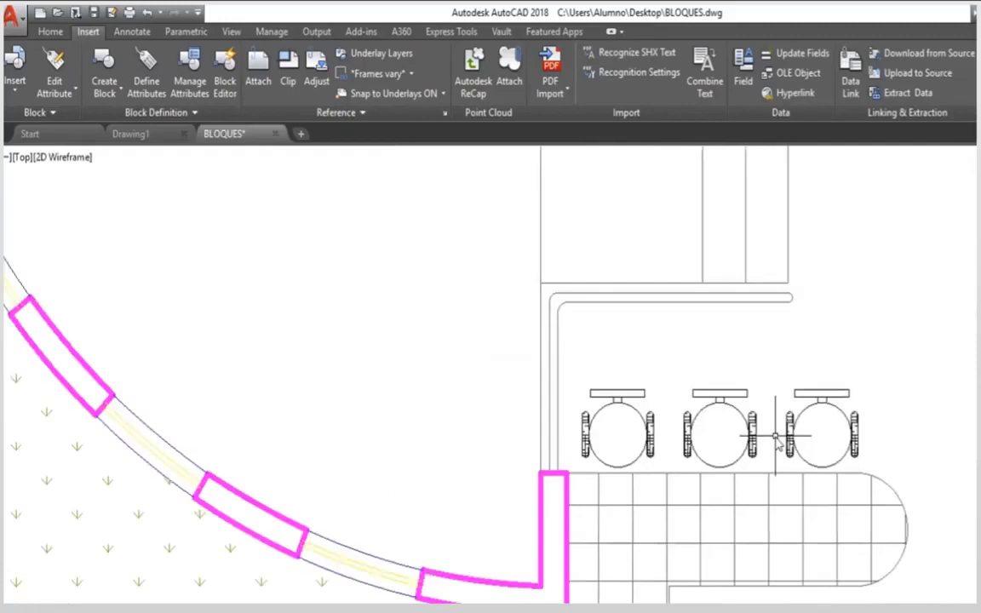
scroll(687, 420, up, 2)
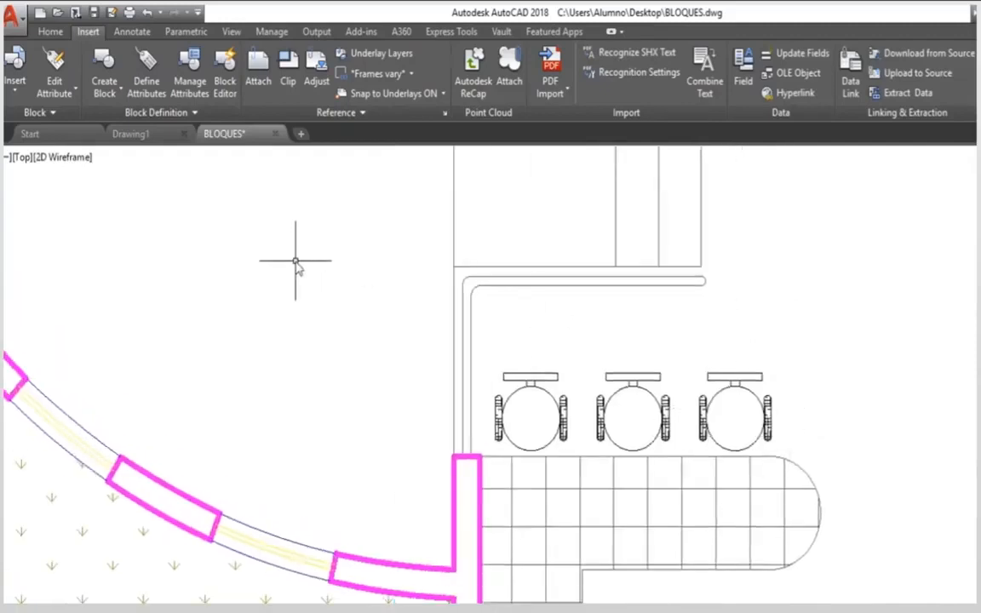
click(16, 86)
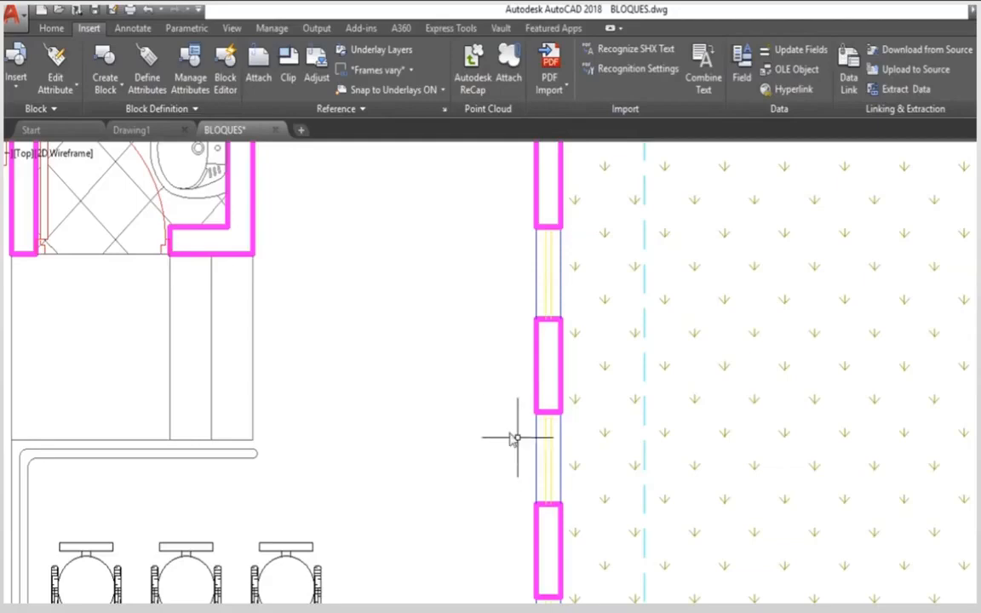
scroll(520, 370, down, 4)
middle_drag(496, 352, 618, 458)
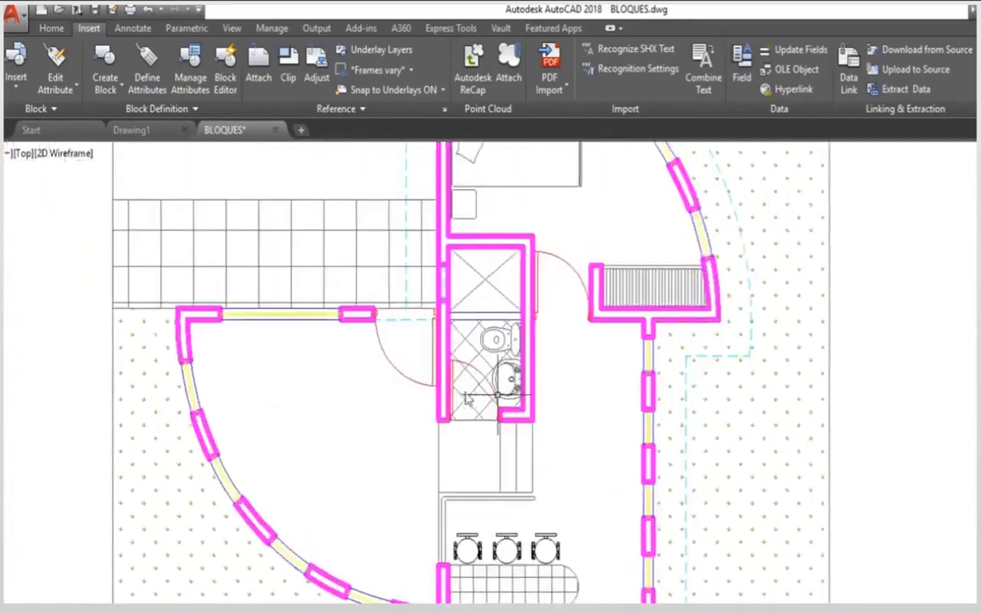
scroll(283, 347, up, 2)
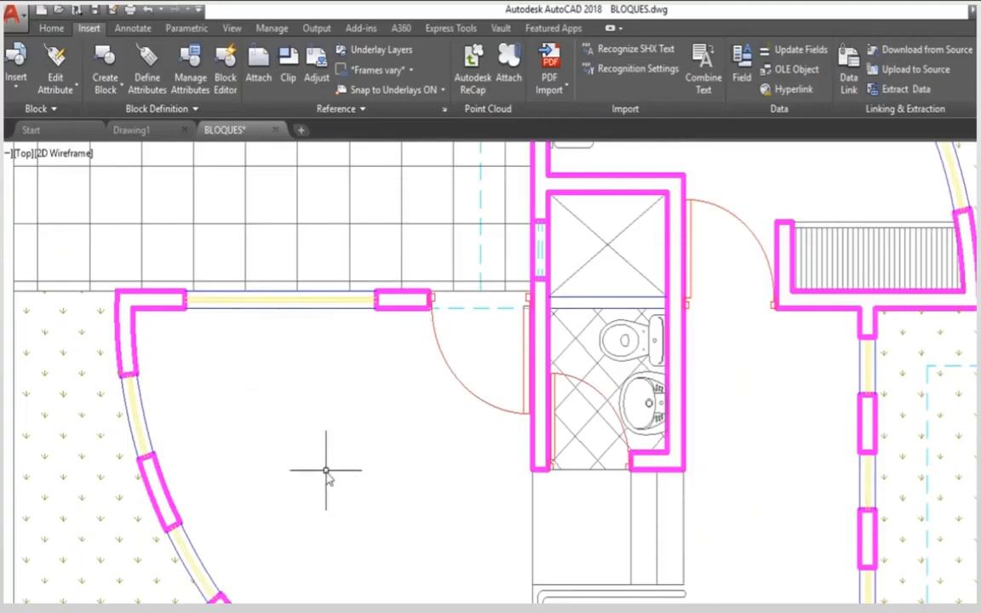
middle_drag(336, 487, 163, 416)
middle_drag(575, 467, 543, 494)
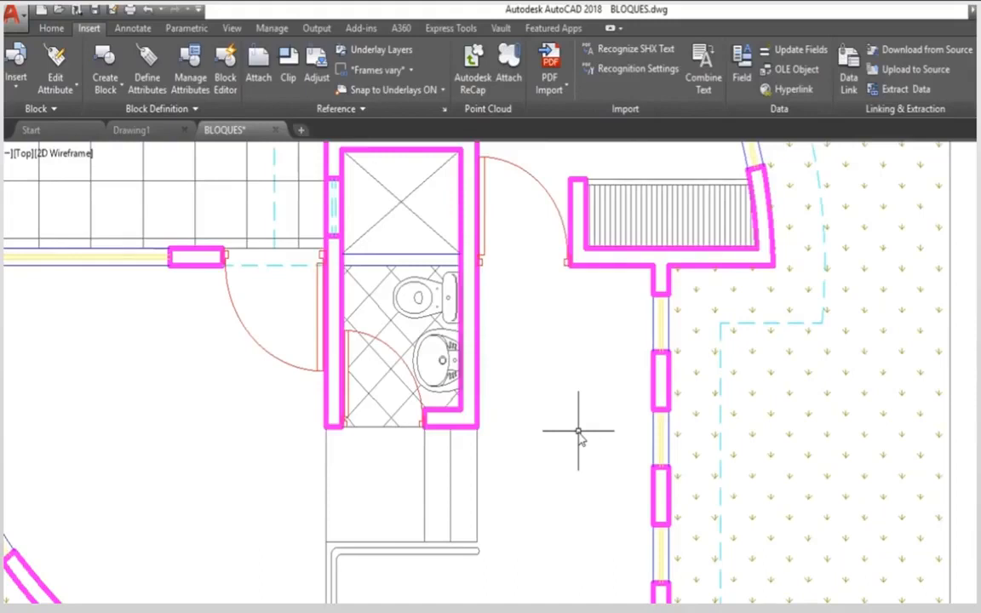
Draw a closed horizontal rectangle of lines, 0.25 high and slightly less than twice as wide, in the empty area beside the bathroom
scroll(613, 449, up, 2)
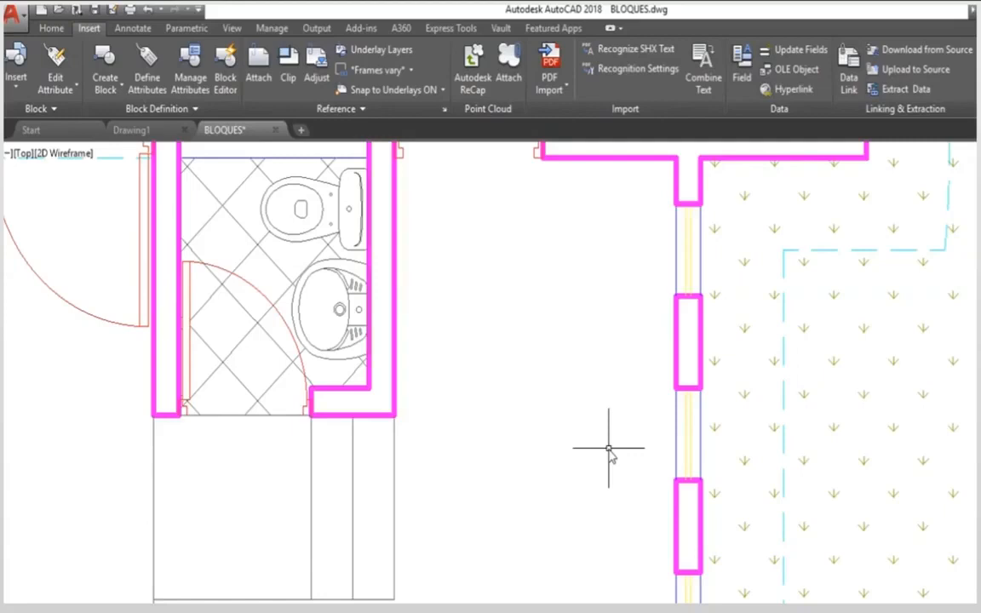
click(53, 30)
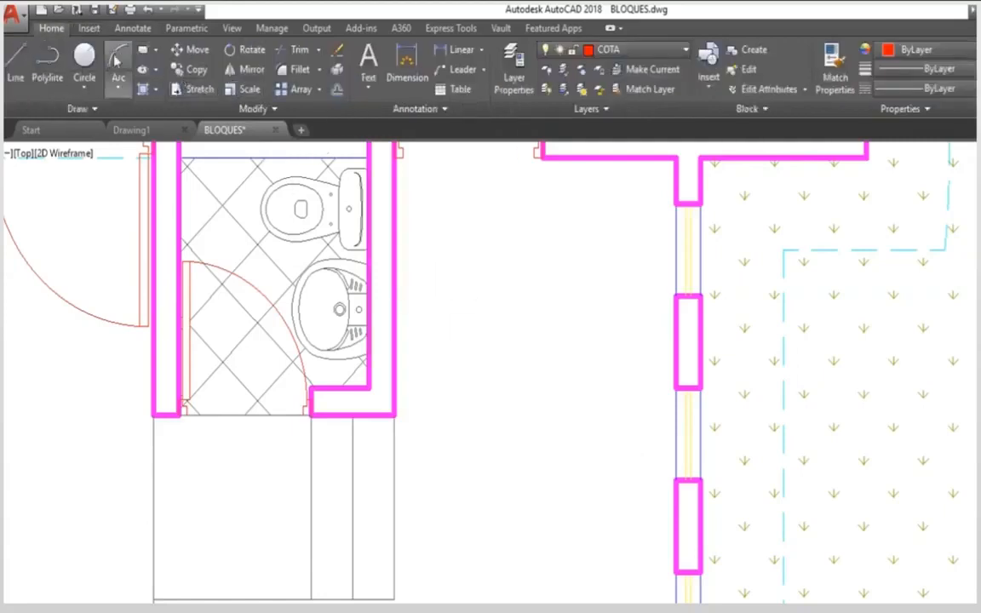
click(26, 67)
click(512, 351)
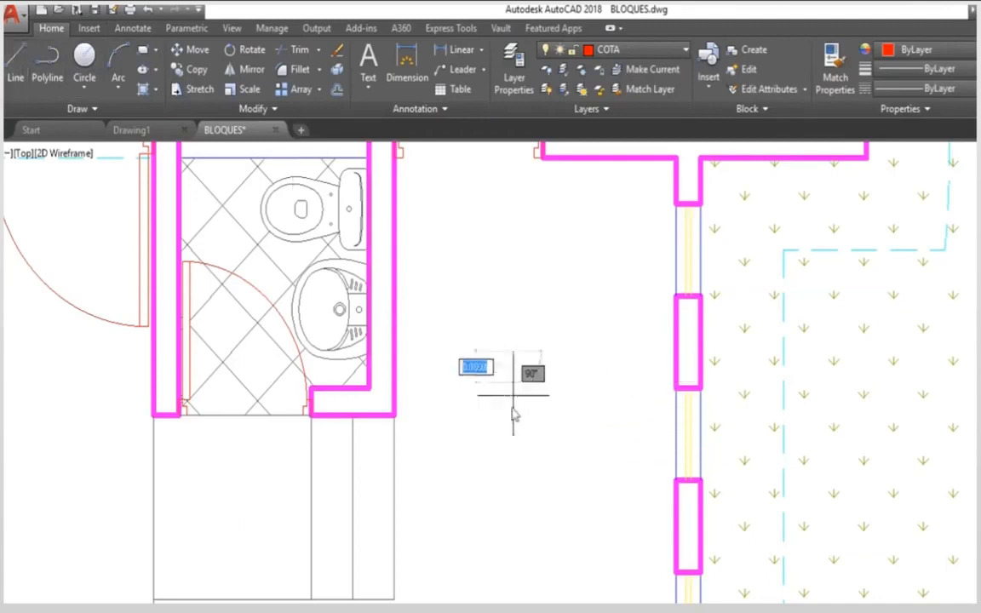
text(0.25)
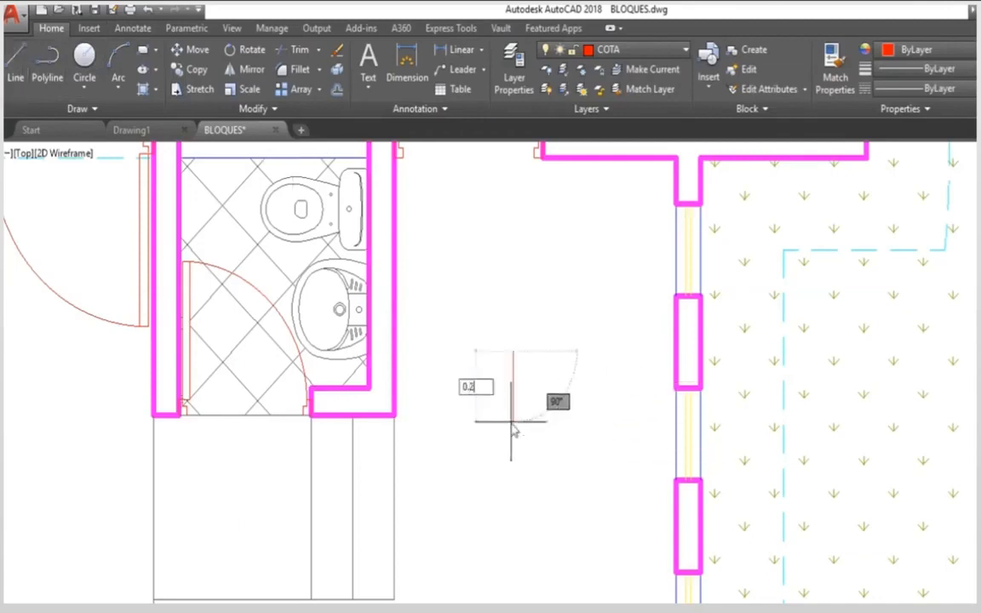
key(Return)
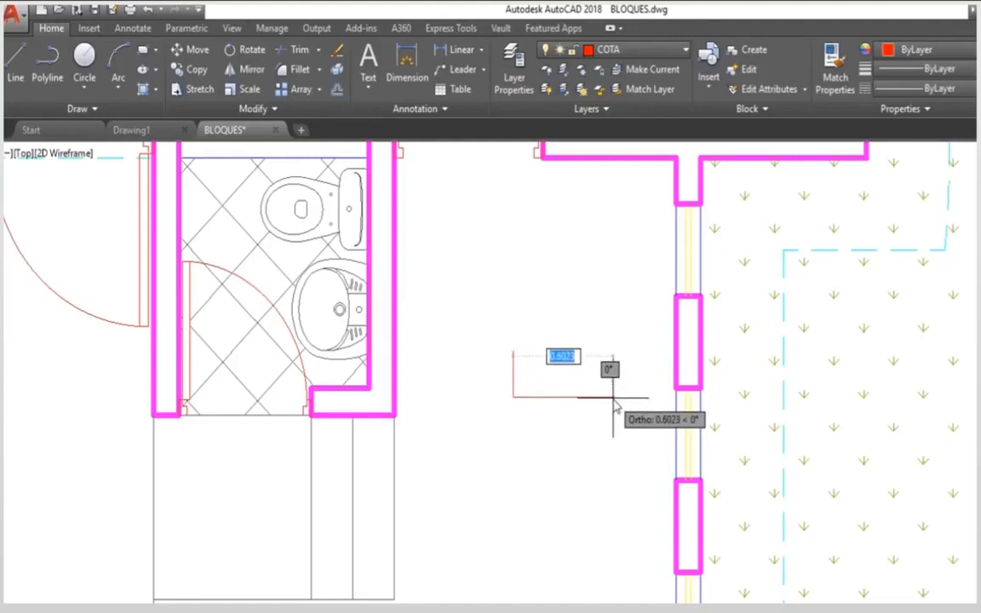
text(0.55)
key(Return)
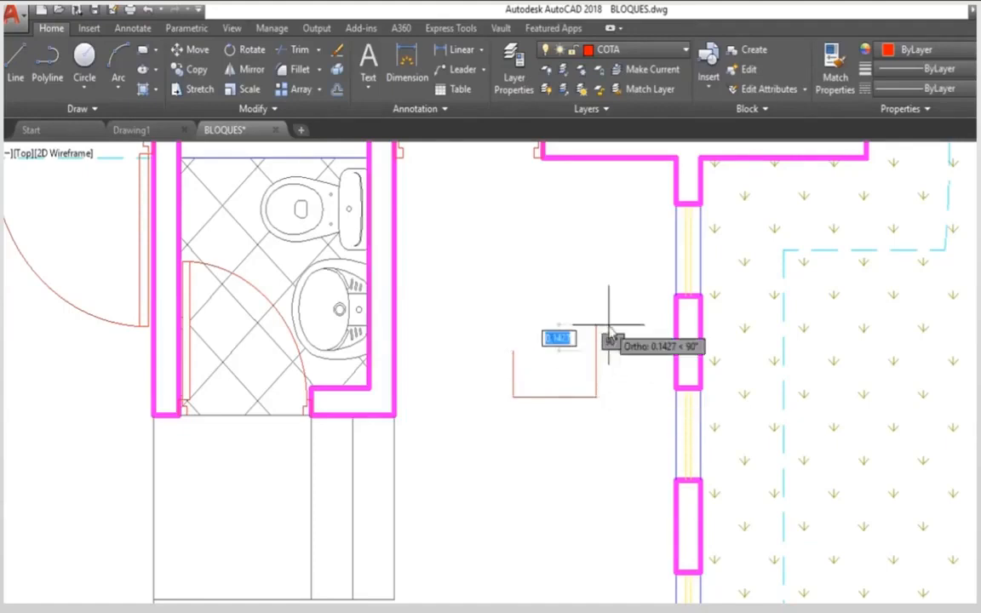
text(0.3)
key(Return)
text(0.55)
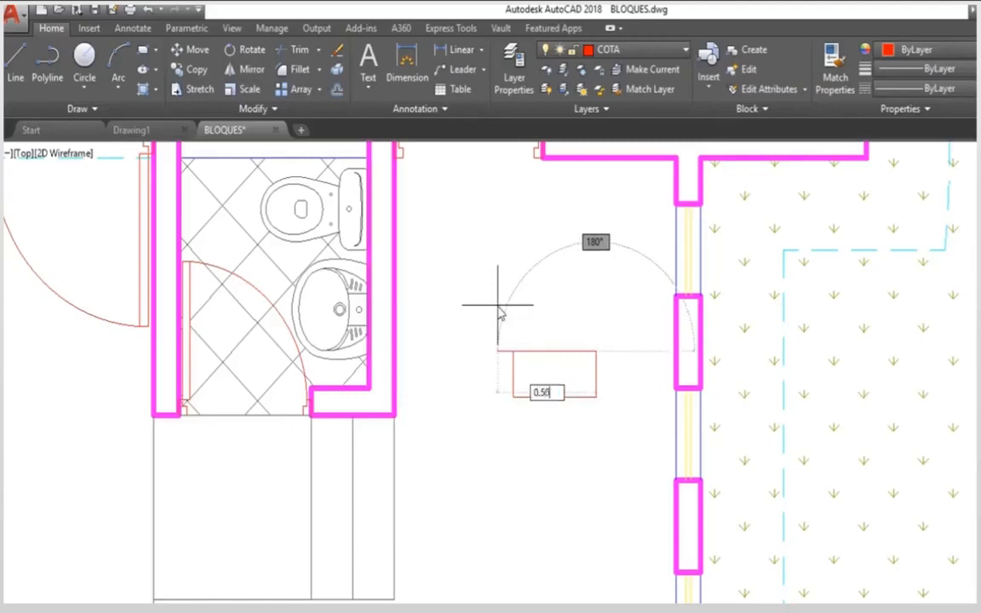
key(Return)
text(c)
key(Return)
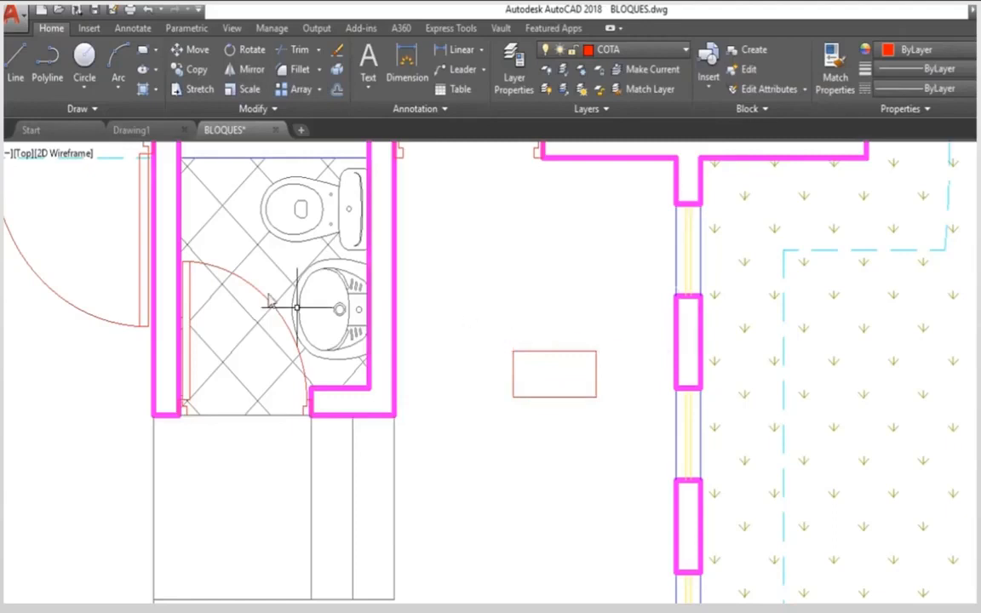
Divide the rectangle into four equal cells with one horizontal and one vertical line between the midpoints of opposite sides
click(16, 72)
click(514, 374)
click(596, 374)
key(Return)
click(15, 73)
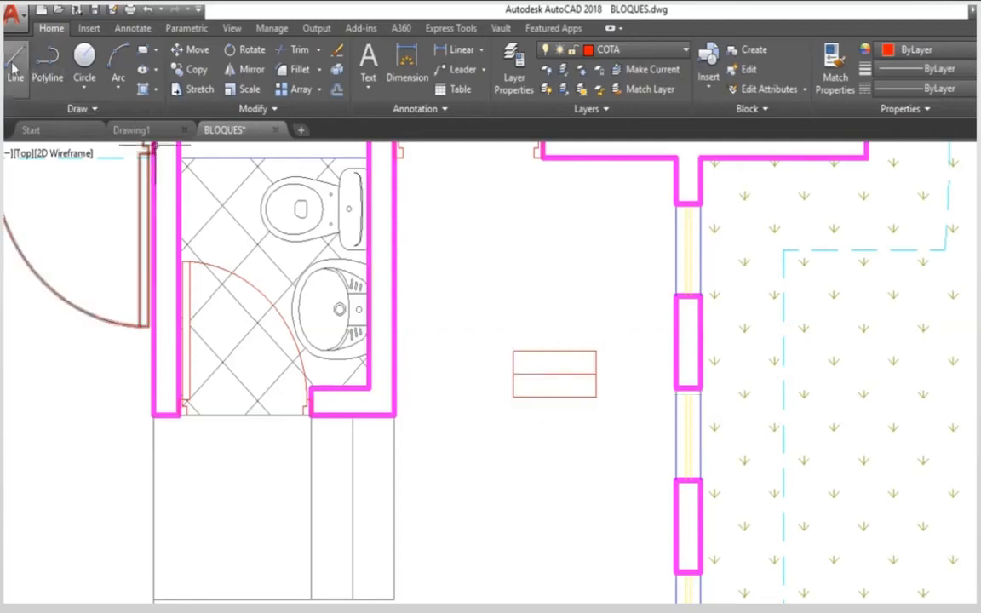
click(554, 351)
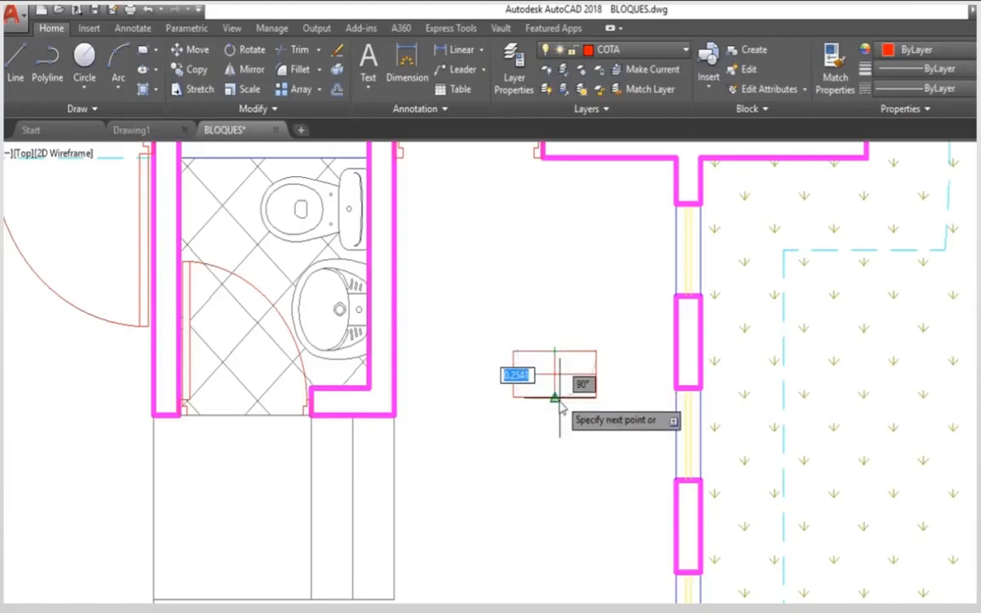
click(555, 398)
key(Return)
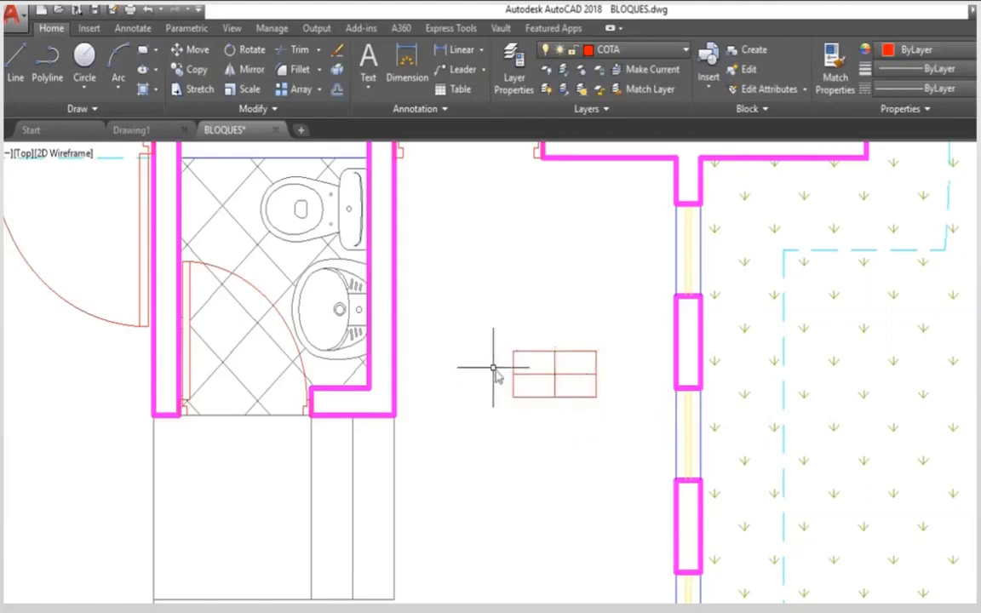
Start an attribute definition with the tag TIPO and the prompt TIPO DE VANO
scroll(548, 387, up, 4)
middle_drag(549, 394, 551, 465)
middle_drag(577, 524, 580, 518)
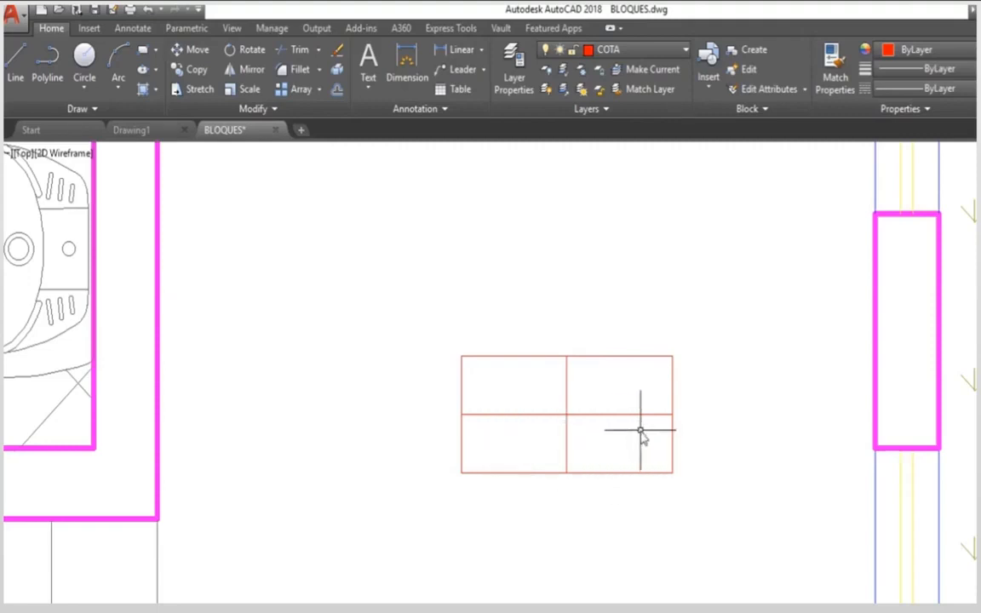
click(87, 29)
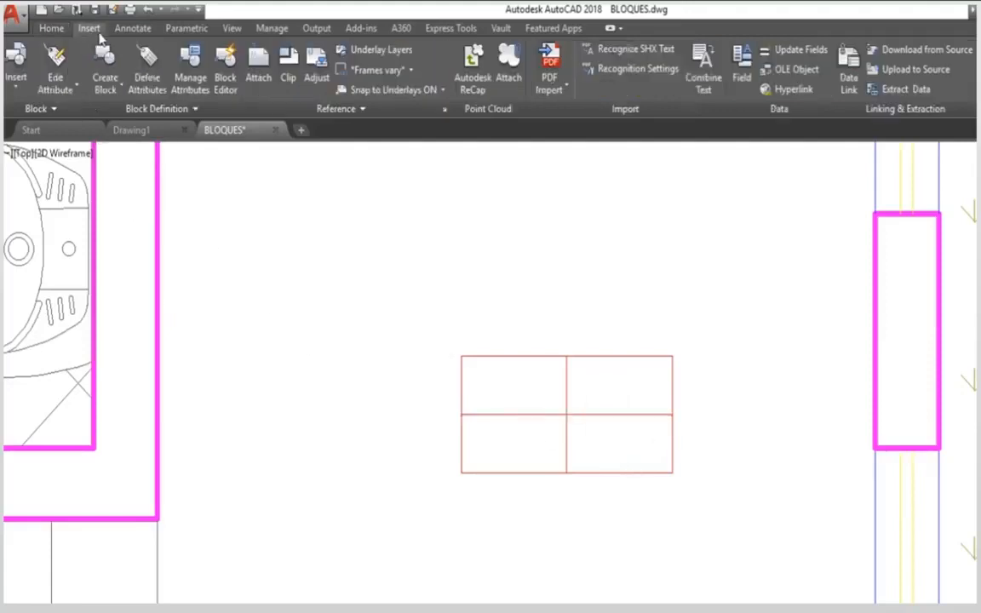
click(146, 85)
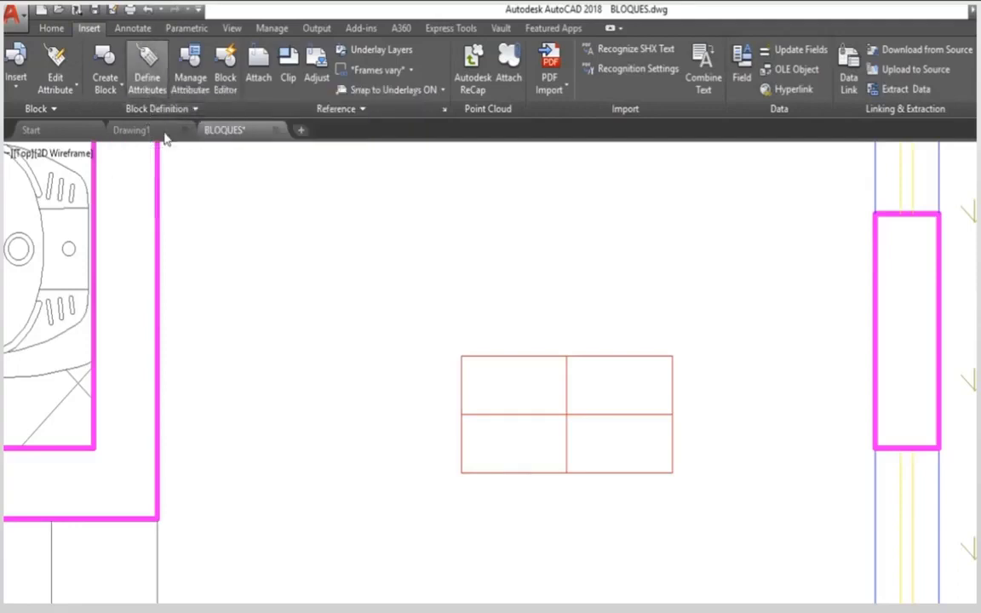
drag(521, 242, 153, 223)
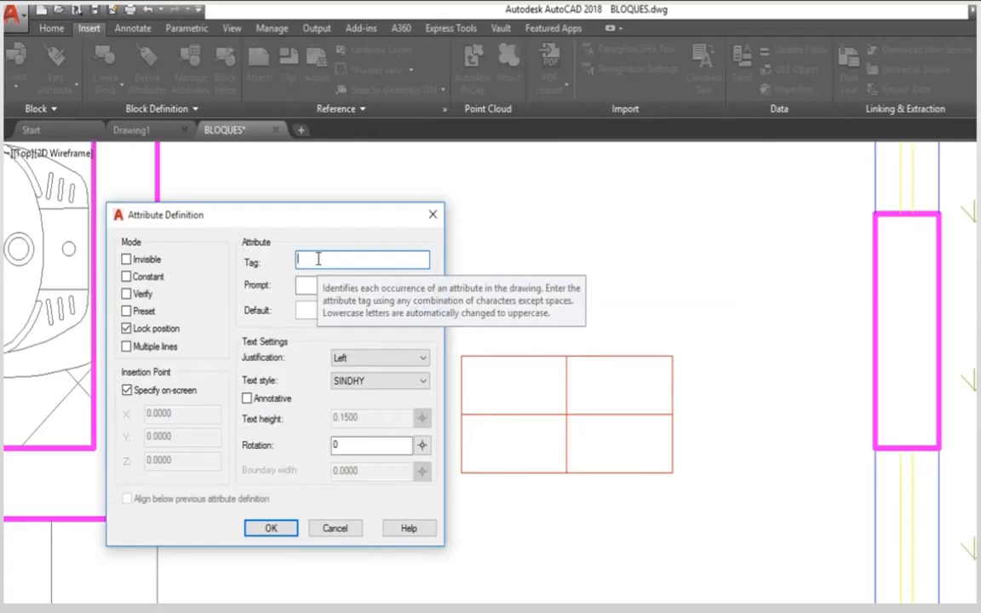
text(TIPO)
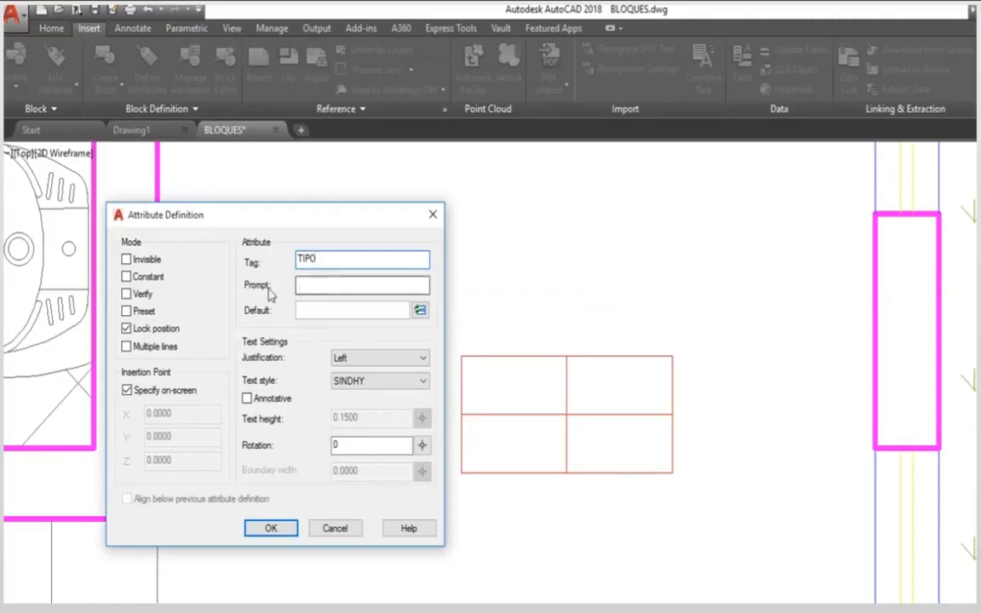
click(315, 286)
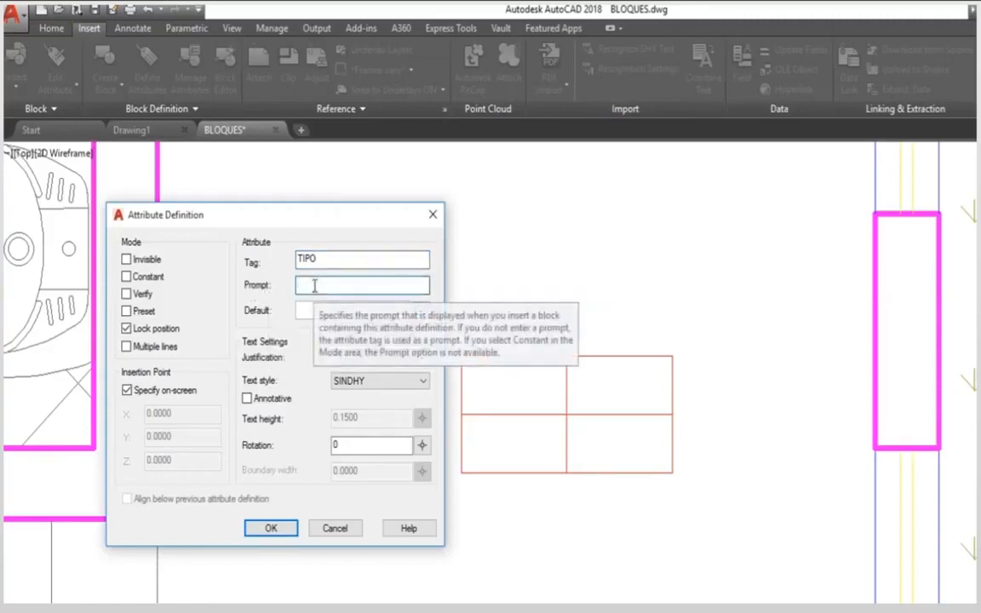
text(TIPO DE VANO)
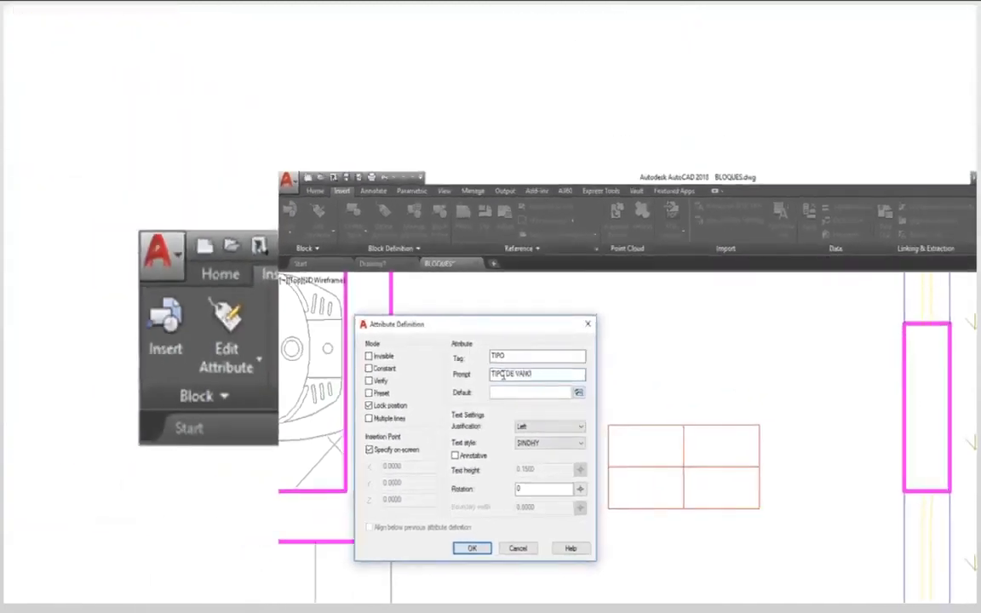
Give the TIPO attribute Middle center justification, the Standard text style and a text height of 0.10, and accept the definition
click(531, 393)
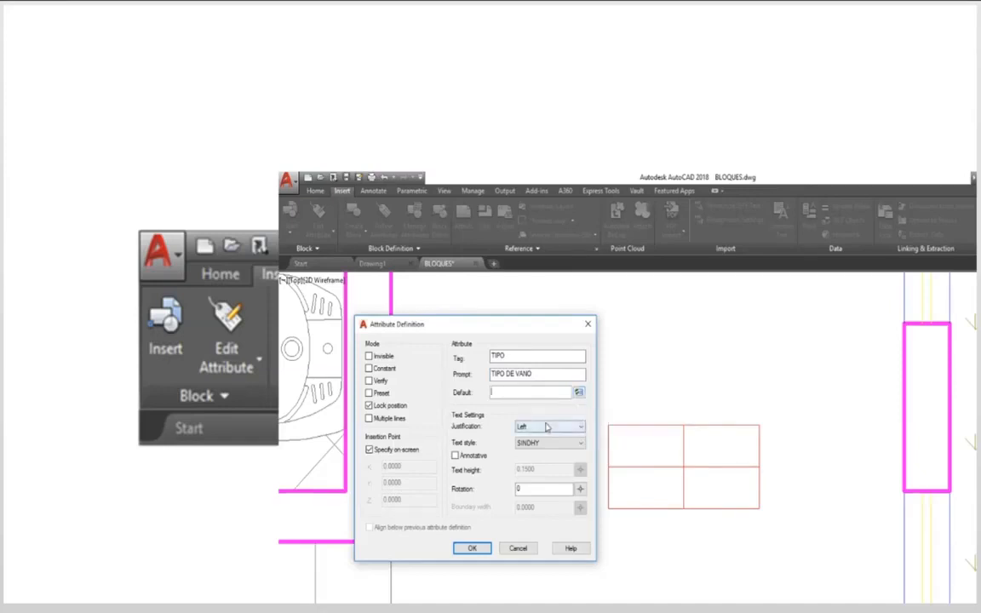
click(526, 428)
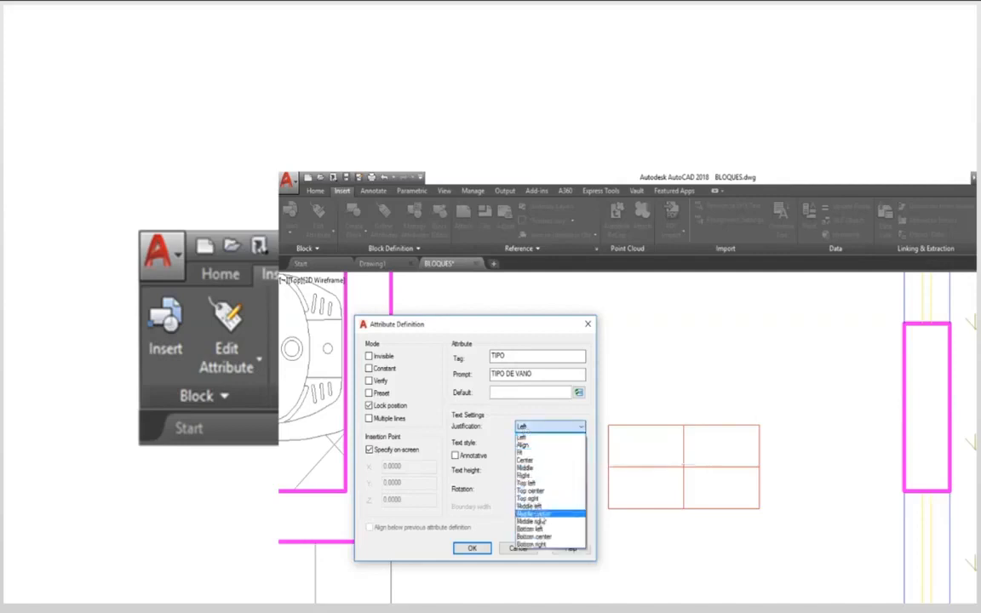
click(539, 516)
click(546, 428)
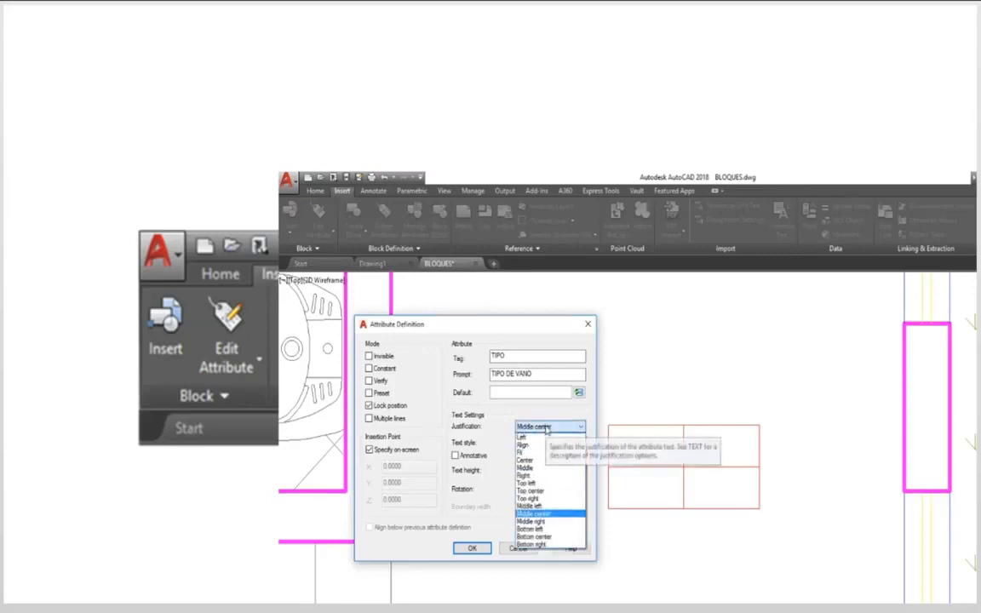
click(546, 429)
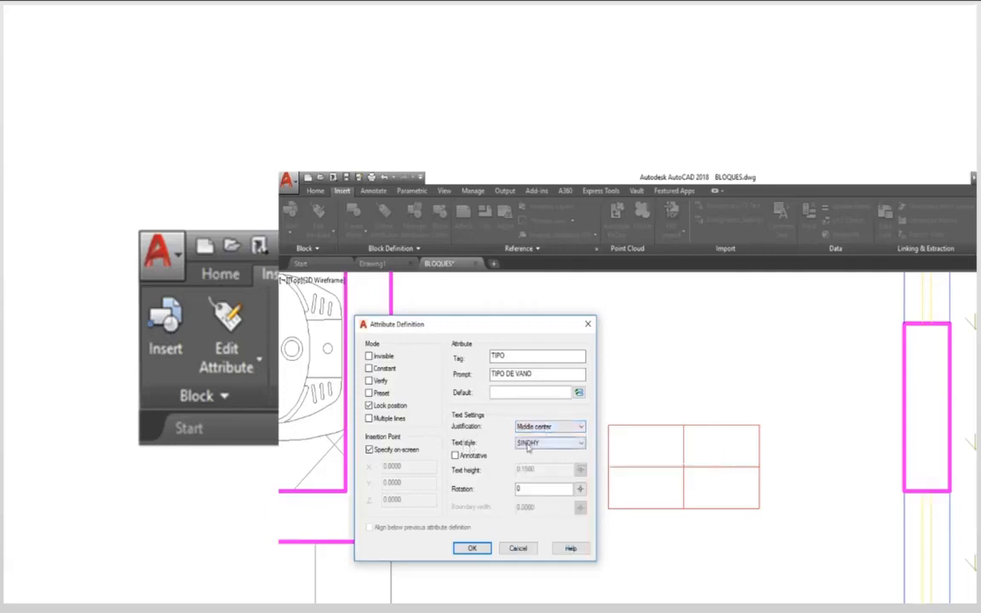
click(529, 443)
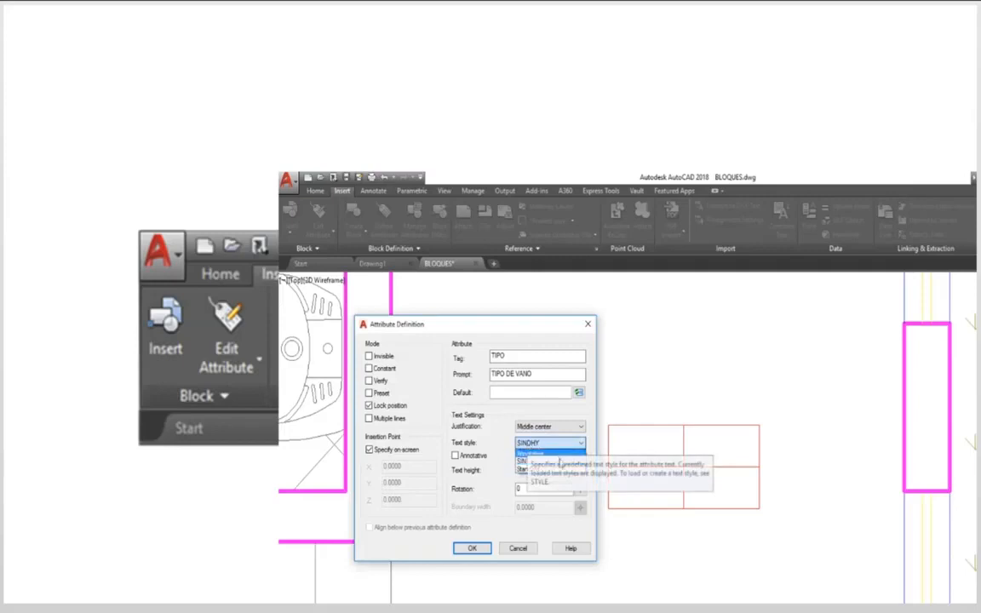
click(530, 470)
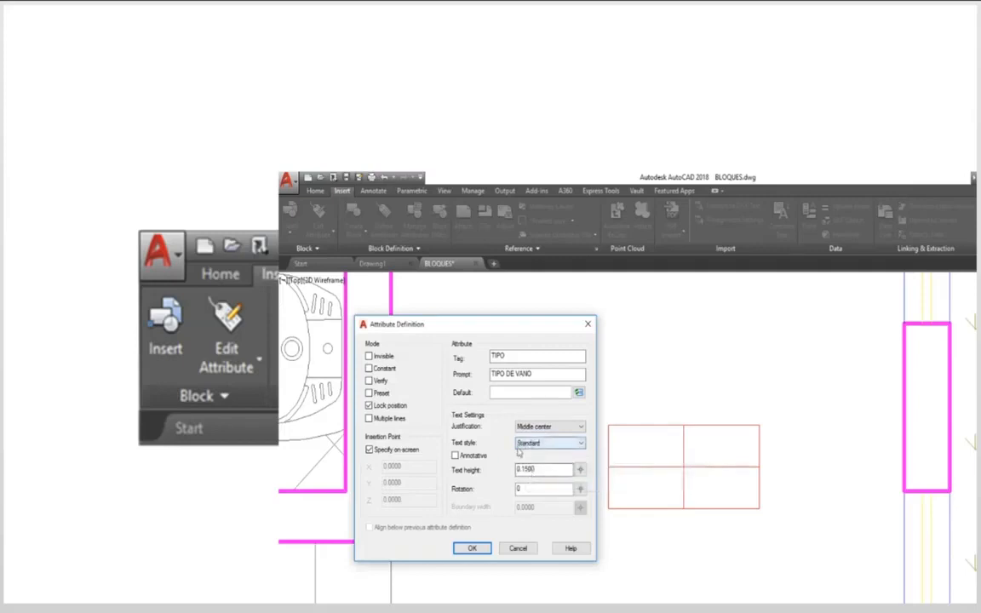
drag(541, 469, 502, 467)
key(BackSpace)
text(0.10)
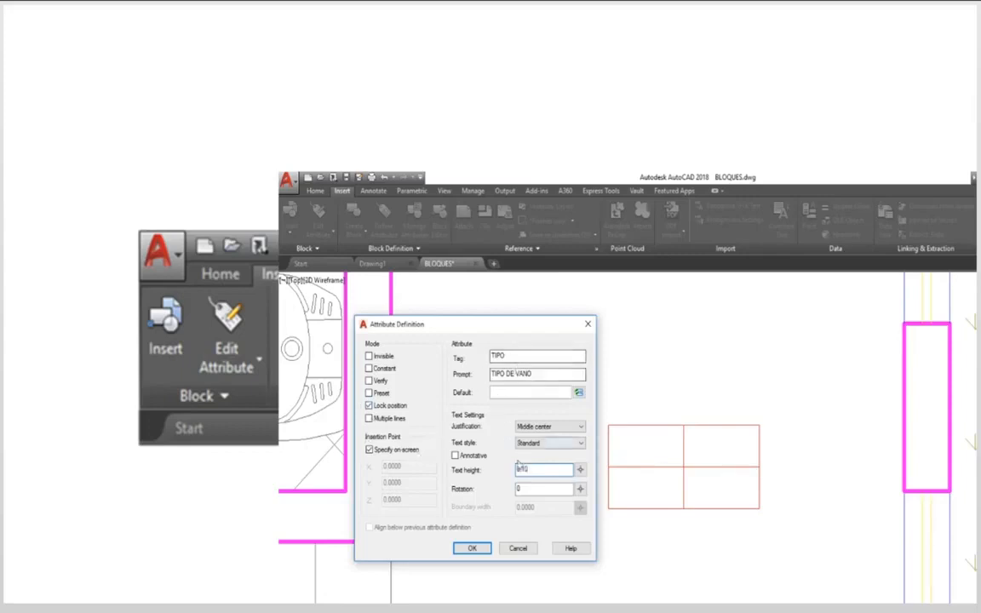
click(471, 549)
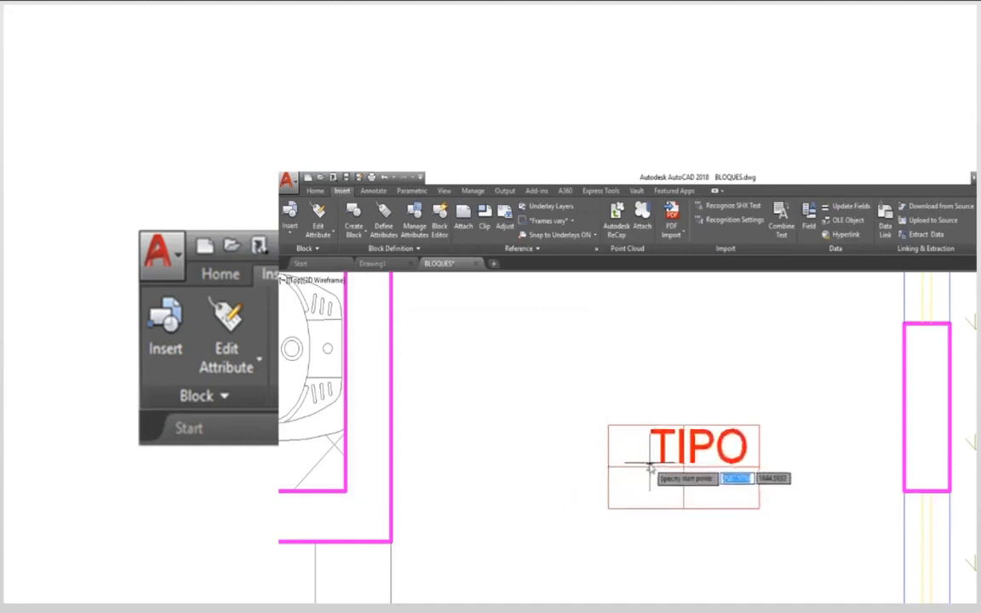
Place the TIPO attribute in the upper-left cell of the divided rectangle and move it up to the cell's centre
scroll(664, 469, up, 5)
middle_drag(673, 501, 639, 443)
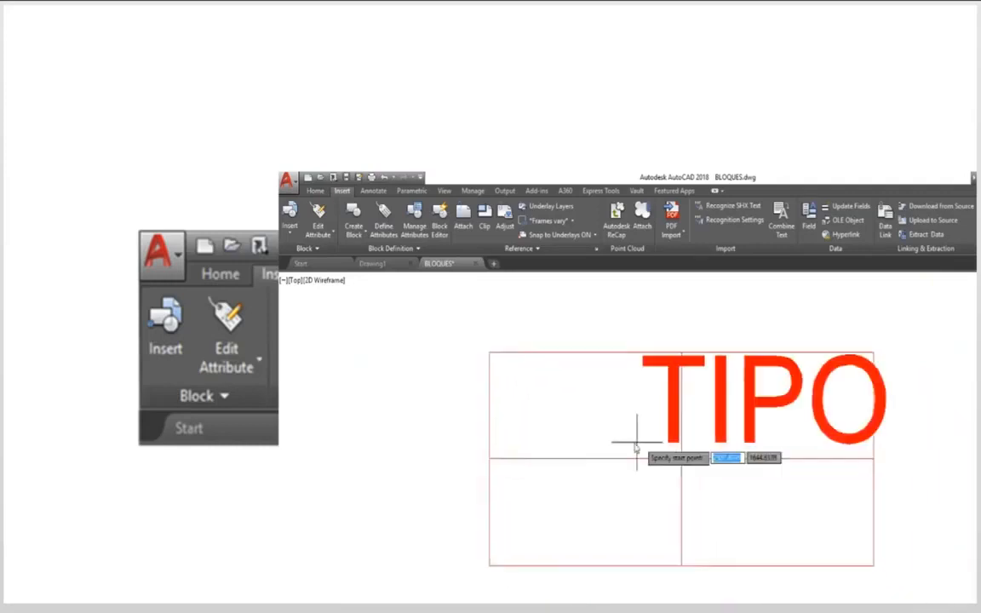
click(579, 456)
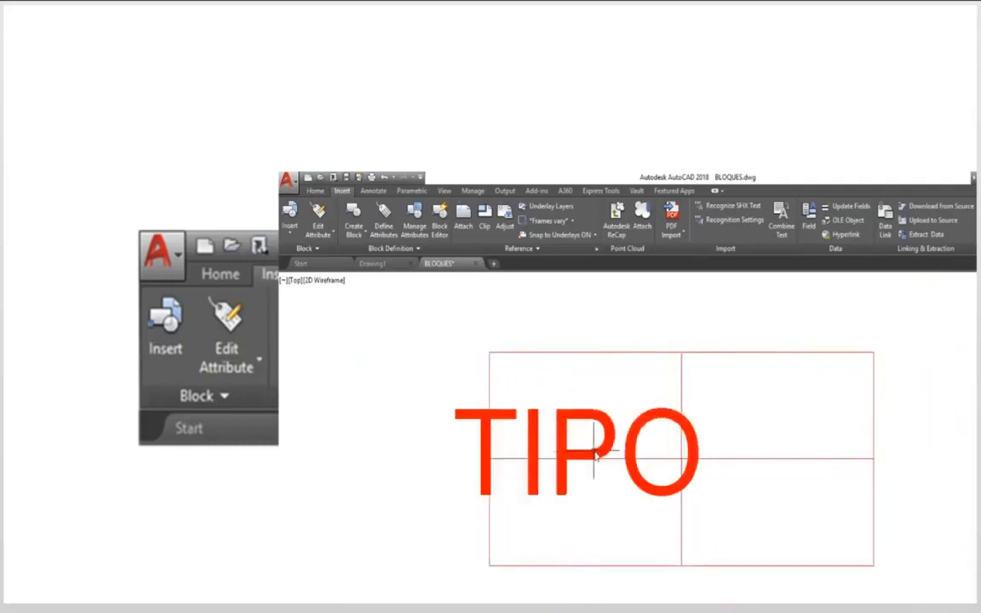
click(581, 454)
click(579, 453)
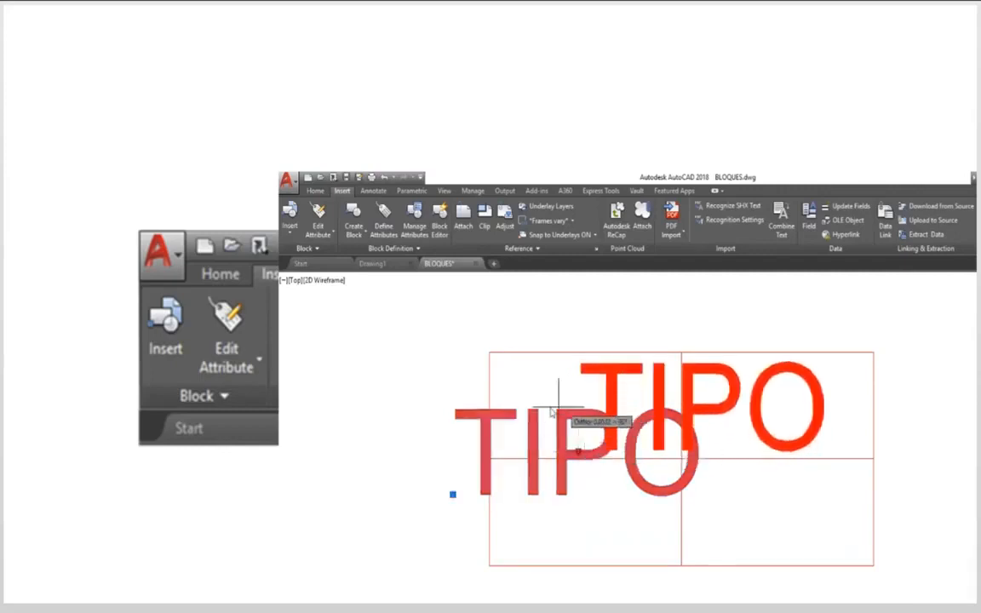
click(578, 407)
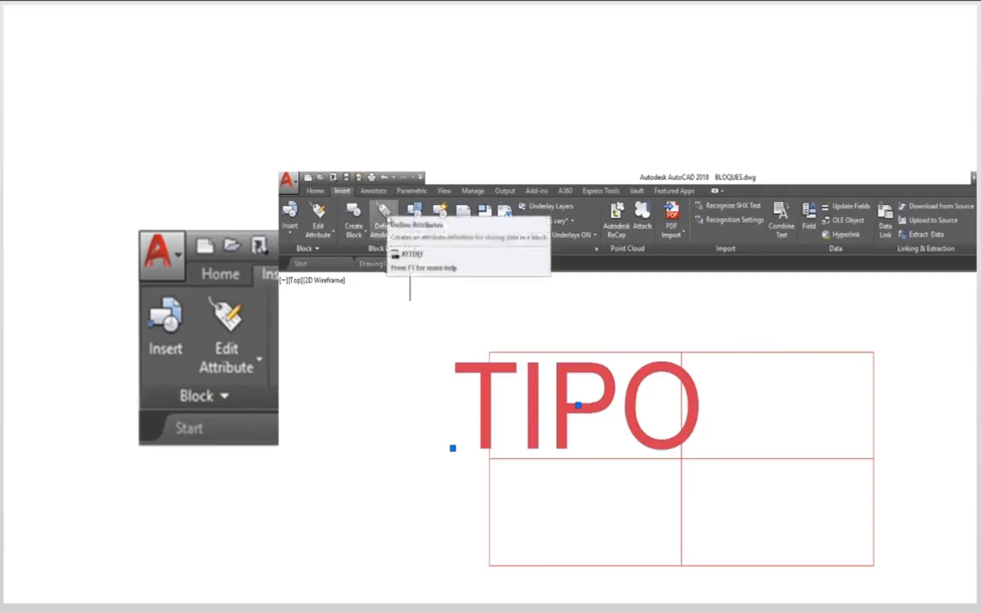
Define a second attribute with the tag ANCHO, the prompt ANCHO DE VANO and Middle center justification
click(385, 213)
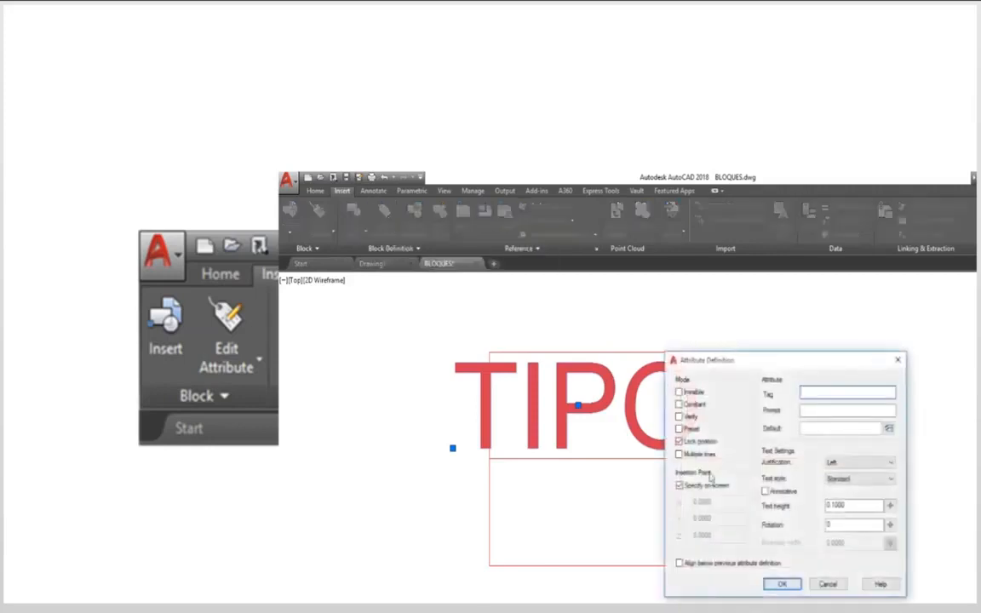
click(819, 392)
text(AÑO)
text(O)
click(825, 411)
text(ANCH)
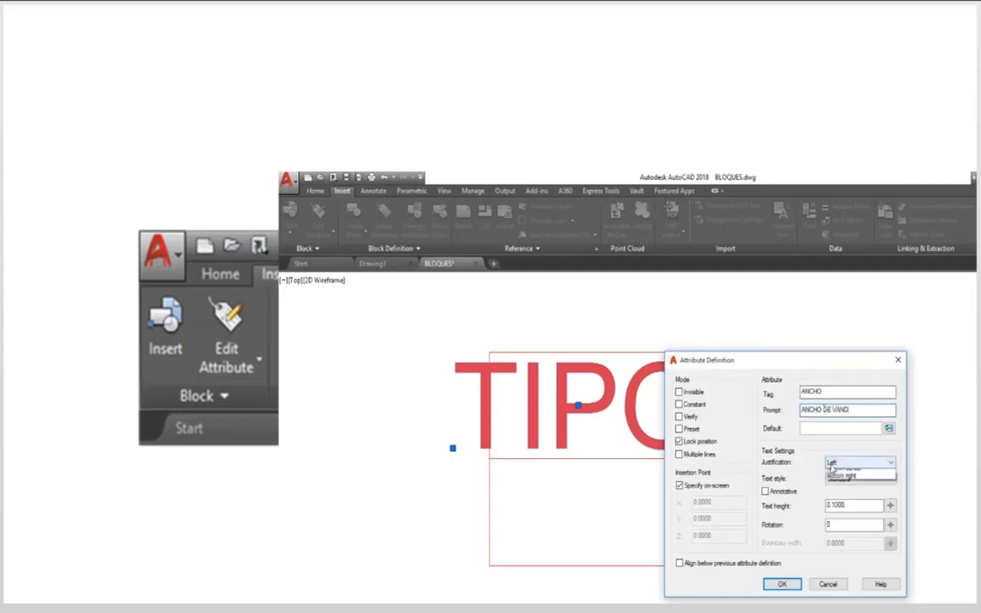
click(835, 463)
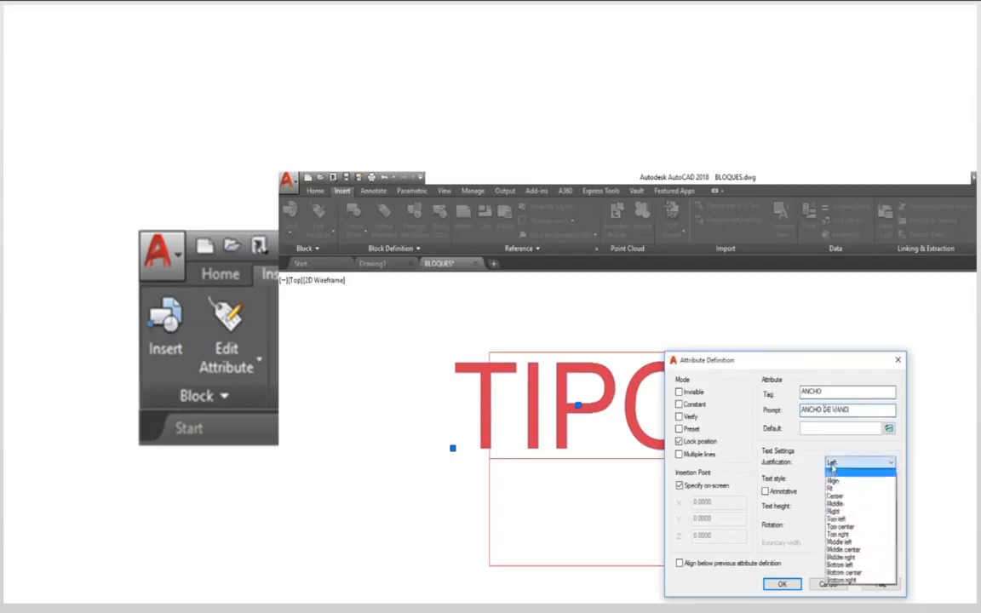
click(851, 553)
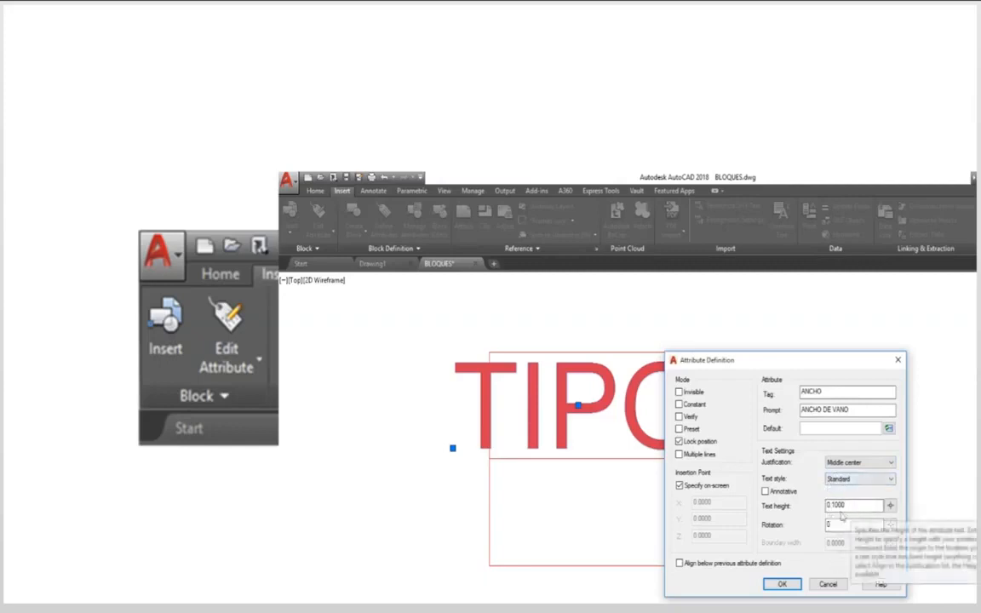
click(782, 585)
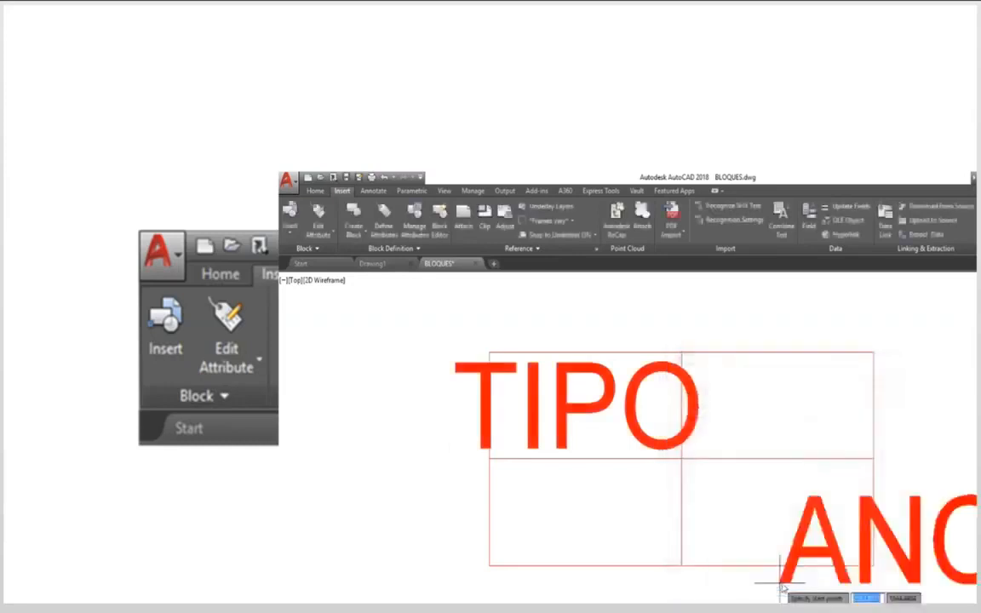
Place the ANCHO attribute in the upper-right cell of the divided rectangle and move it slightly up to the cell's centre
click(784, 414)
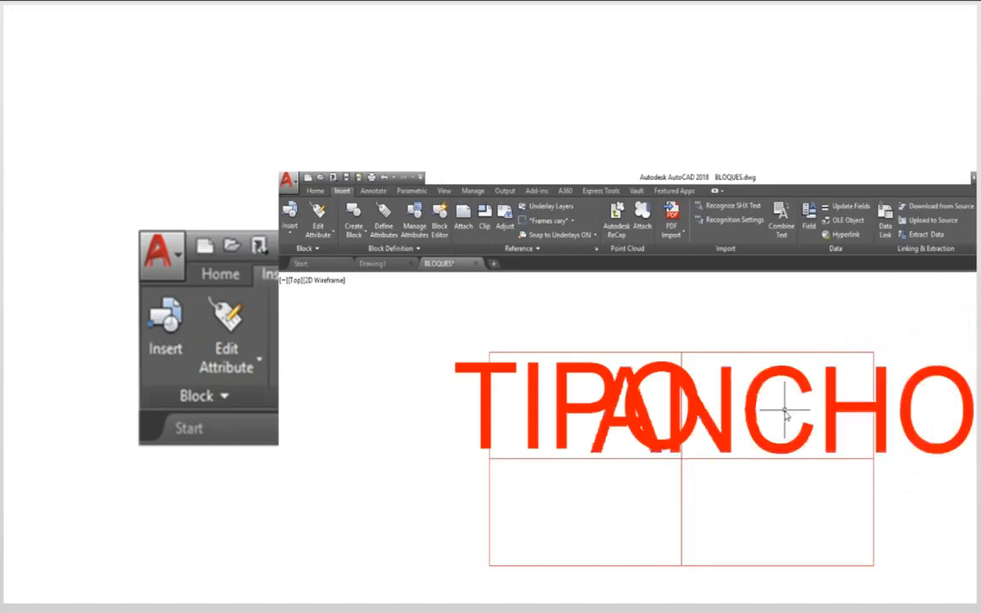
click(784, 394)
text(M)
key(Return)
click(766, 330)
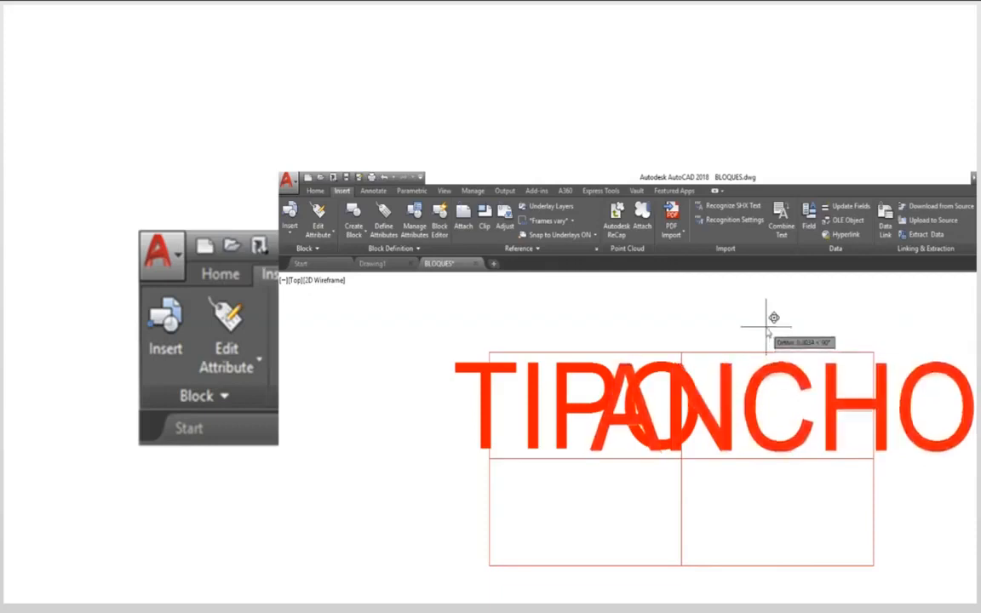
click(767, 328)
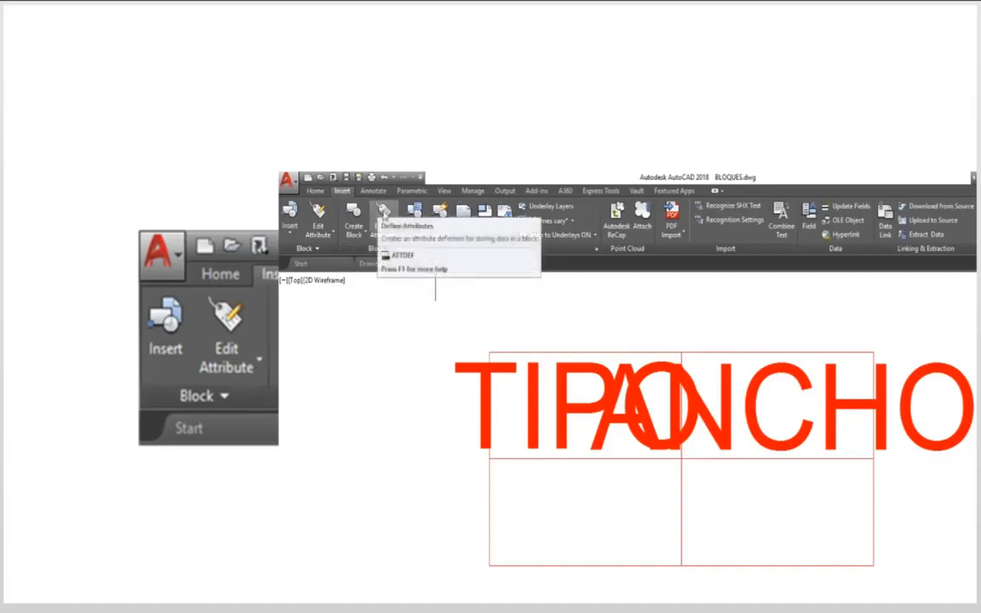
Define an attribute with the tag ALTO, the prompt ALTO DE VANO and Middle center justification, and place it in the lower-left cell
click(384, 213)
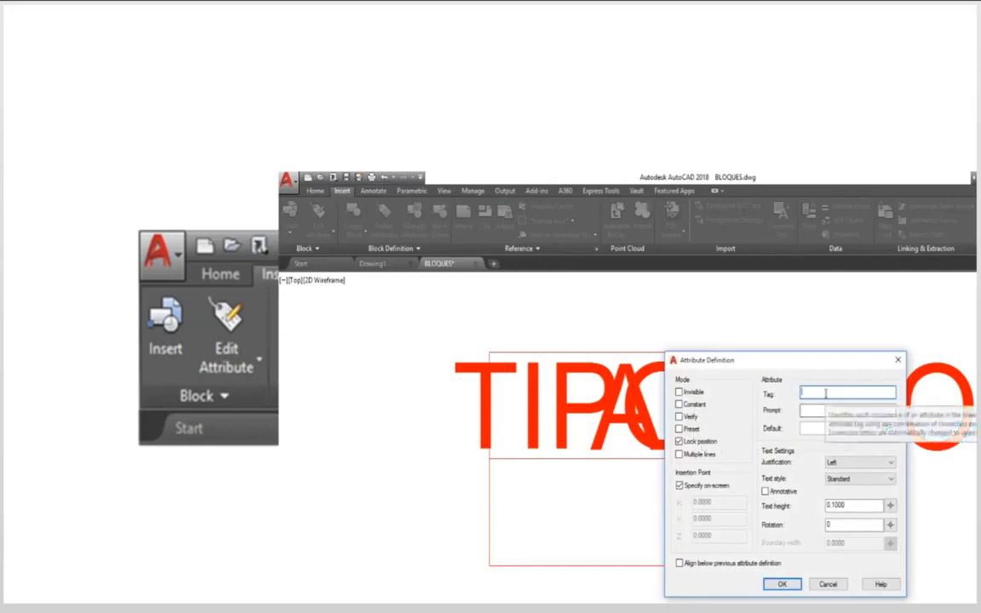
text(AUTO)
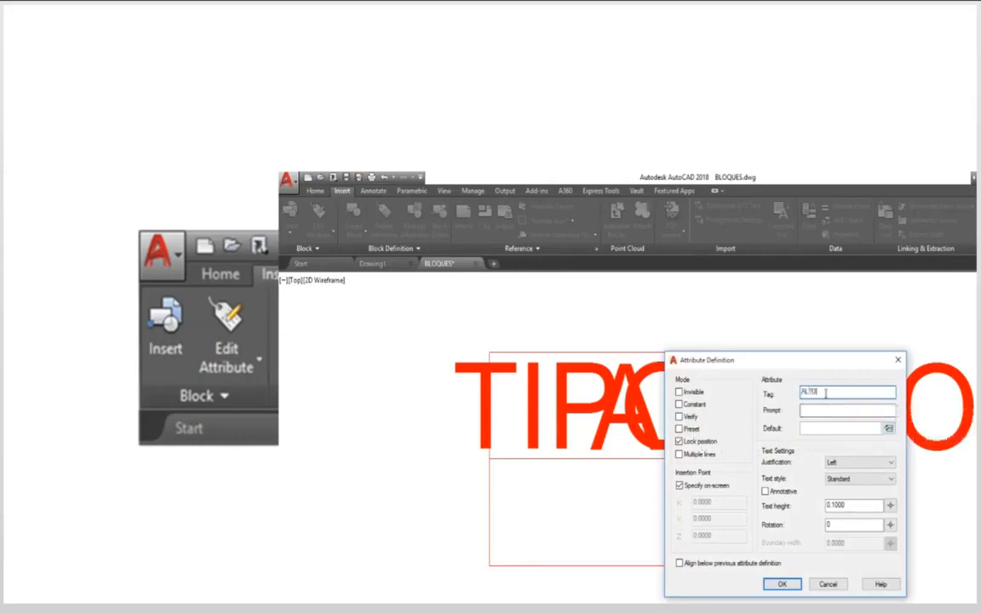
click(816, 409)
text(ALTO DE VANO)
click(854, 463)
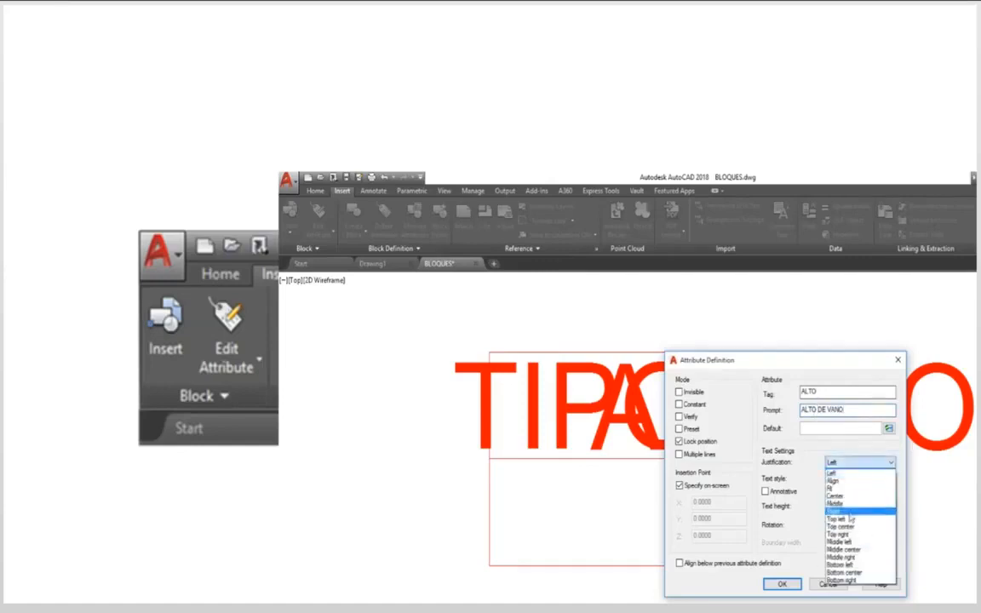
click(848, 550)
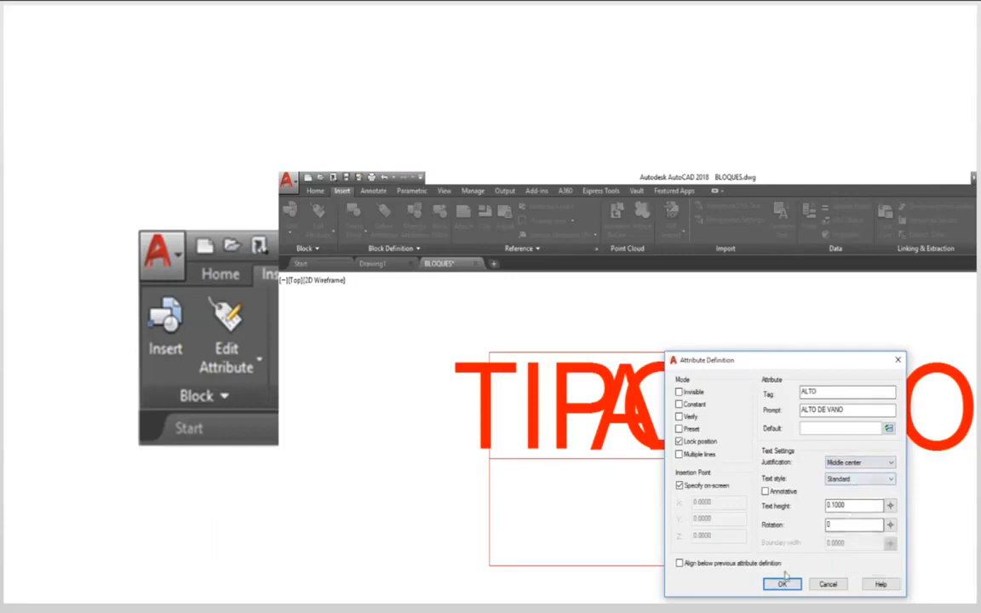
click(782, 584)
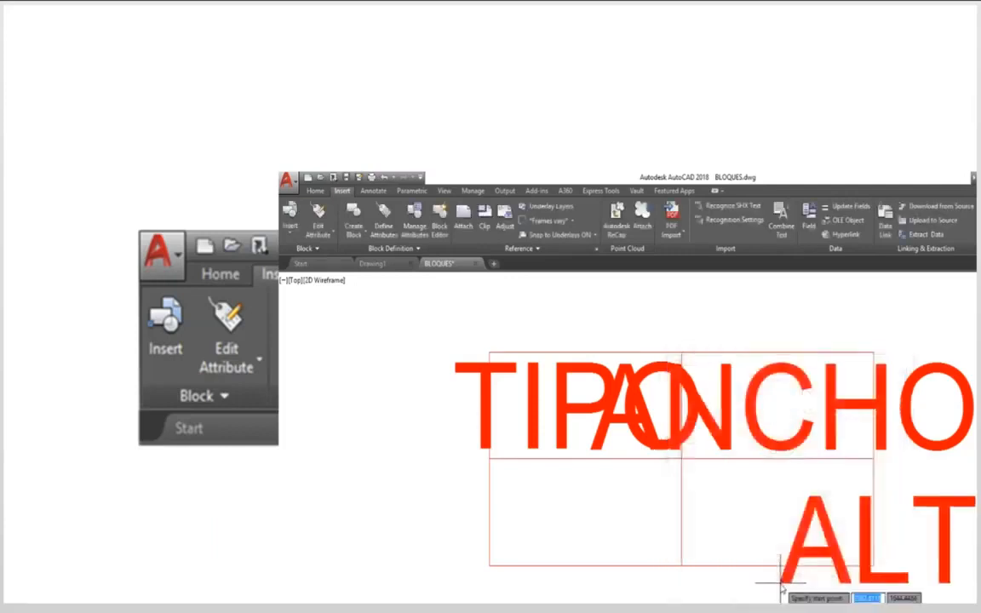
click(579, 509)
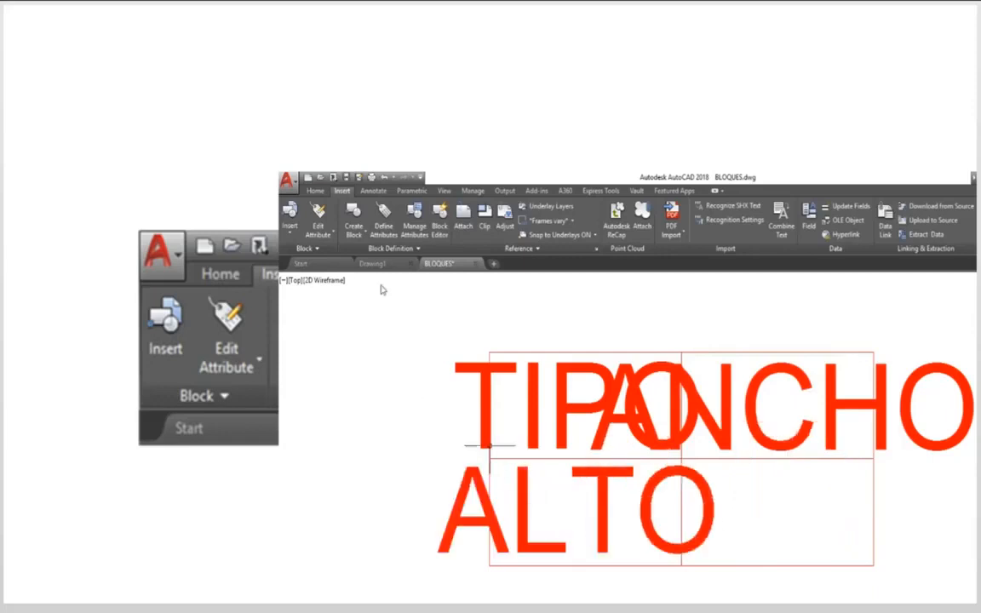
Define an attribute with the tag ALFEIZER, the prompt ALFEIZER DE VANO and Middle center justification, and place it in the lower-right cell
click(385, 226)
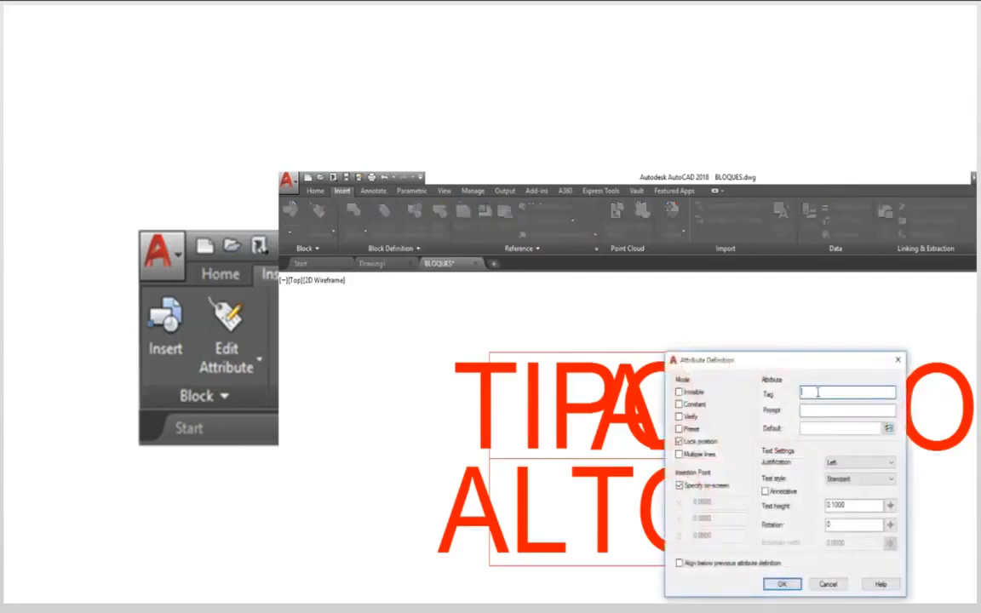
text(ALFEIZER)
click(813, 411)
text(ALFE)
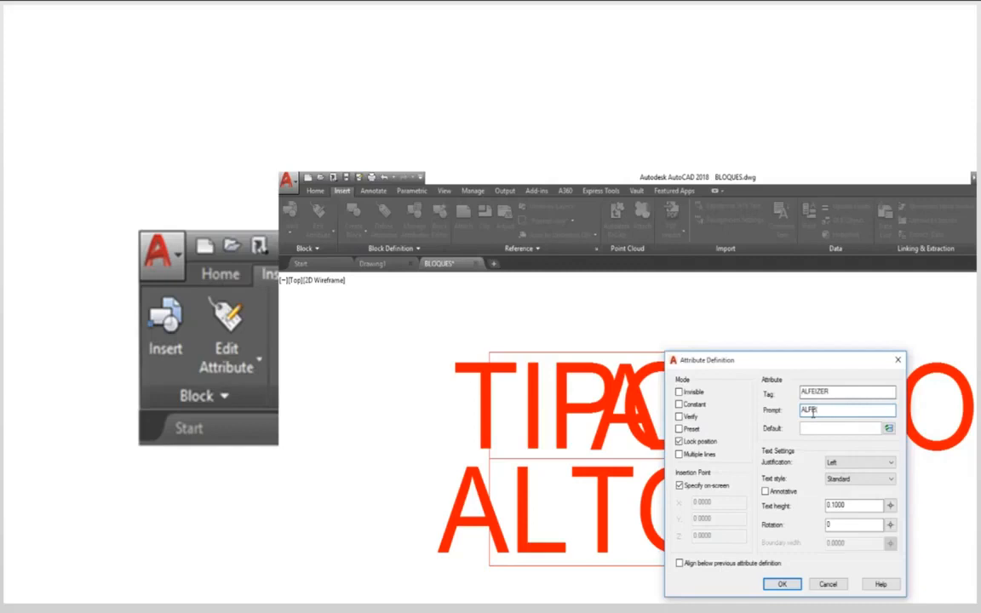
text(IZER DE VANO)
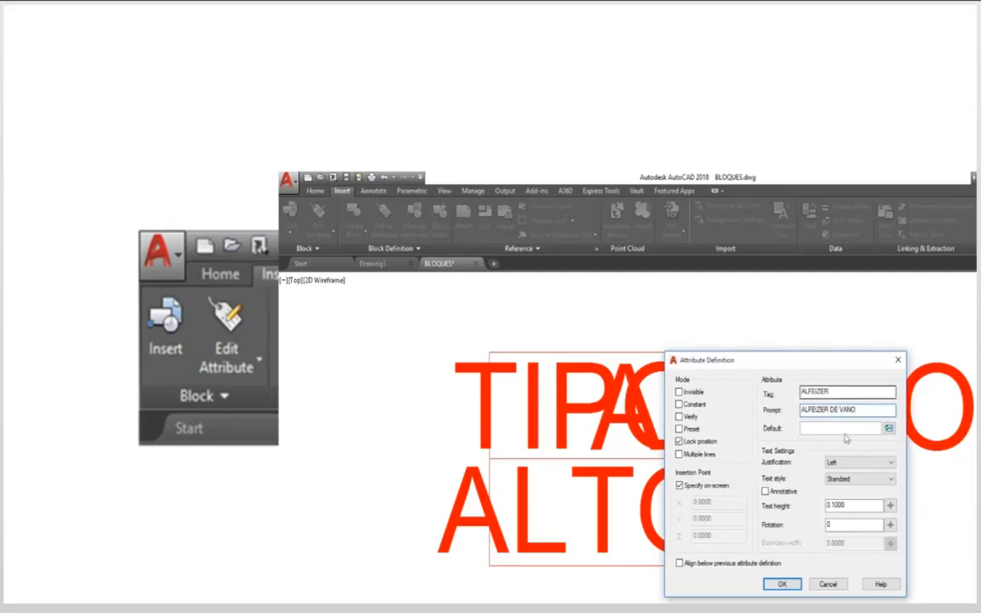
click(848, 463)
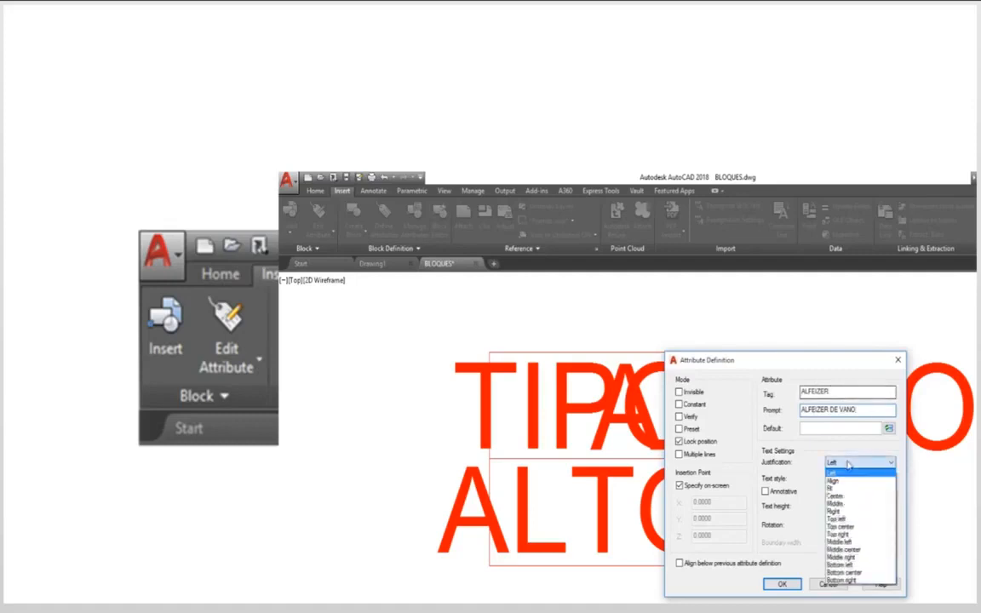
click(850, 550)
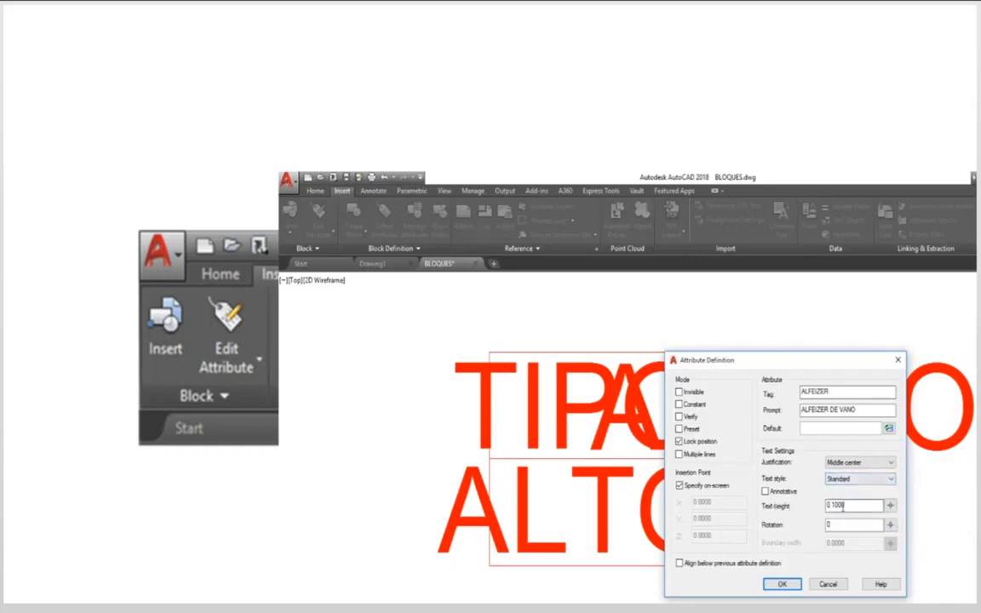
click(783, 586)
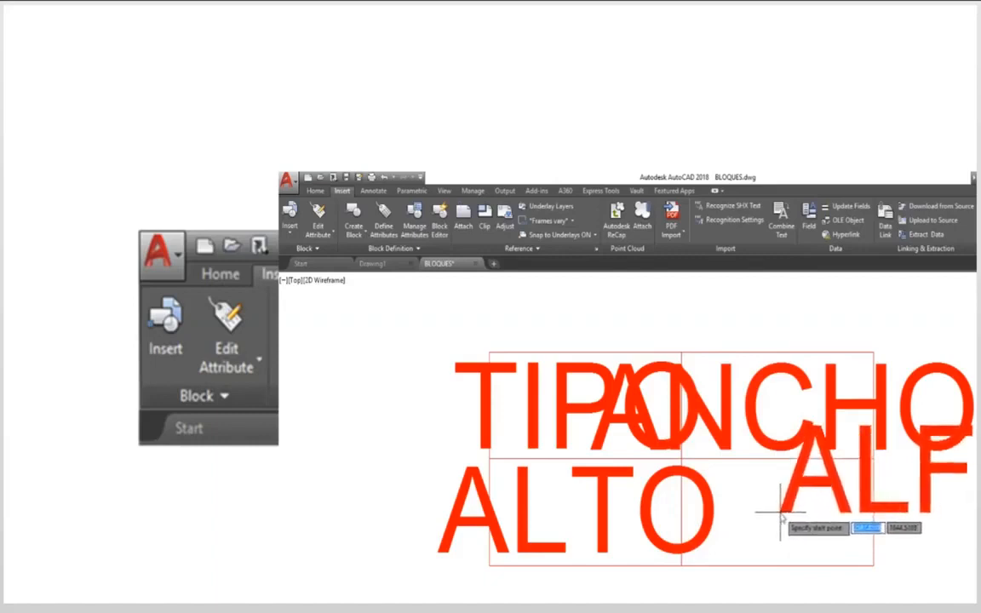
click(780, 513)
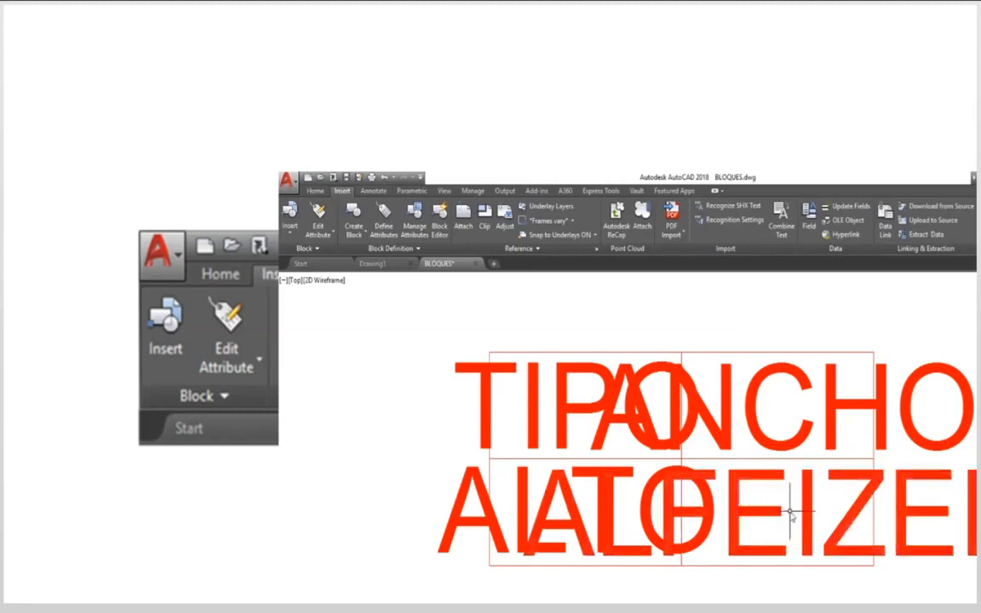
Start a new block definition with the name CUADRO DE VANO
scroll(793, 517, down, 2)
middle_drag(793, 517, 696, 500)
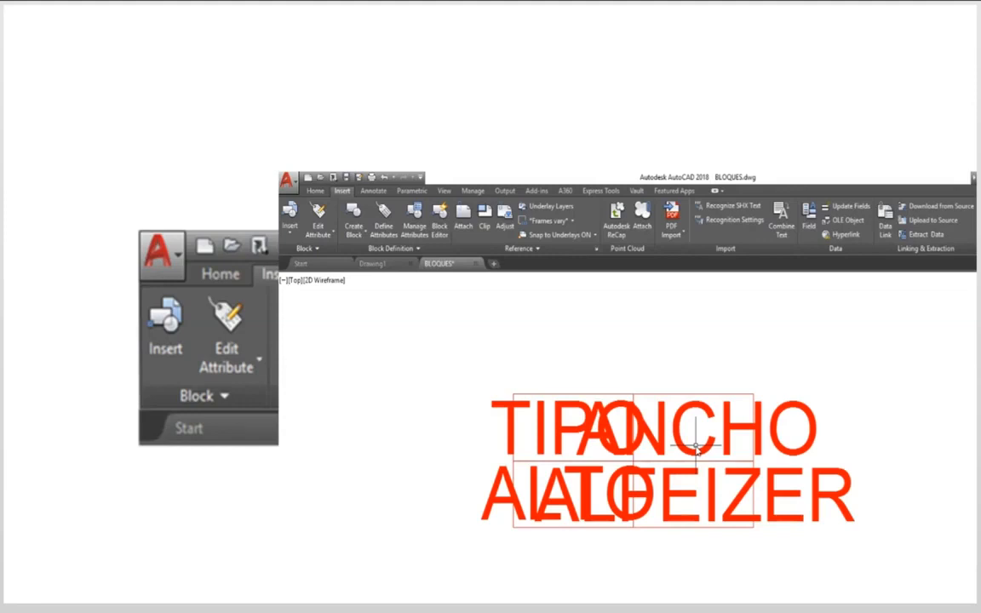
click(356, 237)
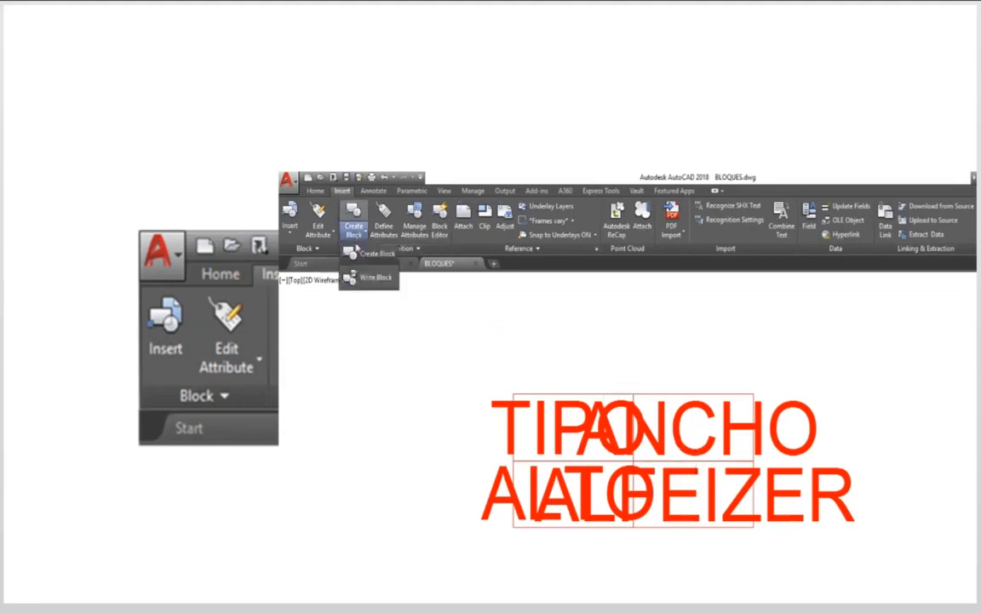
click(374, 262)
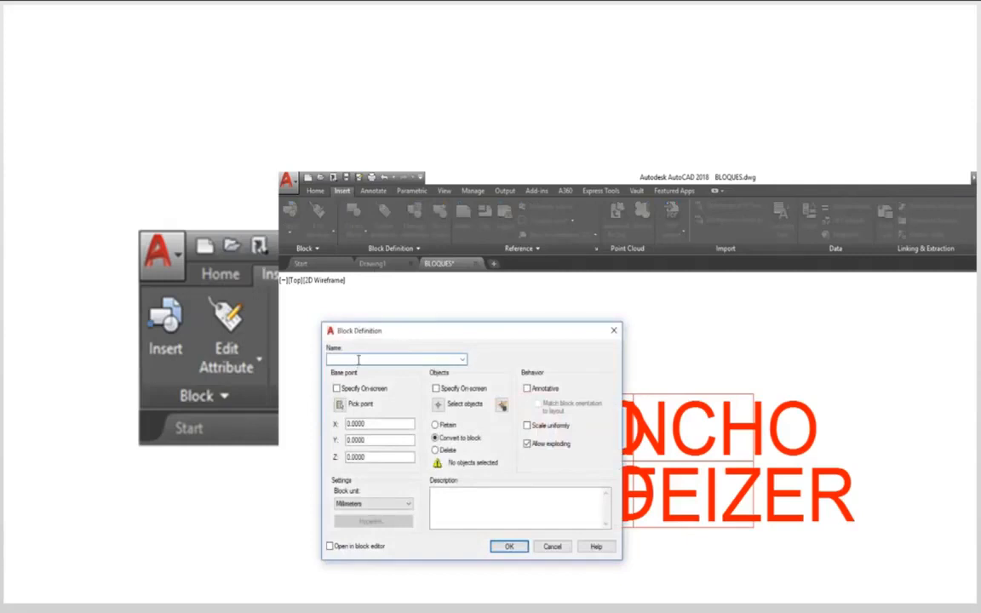
text(CUADRO DE VANO)
Select the divided rectangle and its four attributes as the objects of the CUADRO DE VANO block
click(439, 405)
click(463, 343)
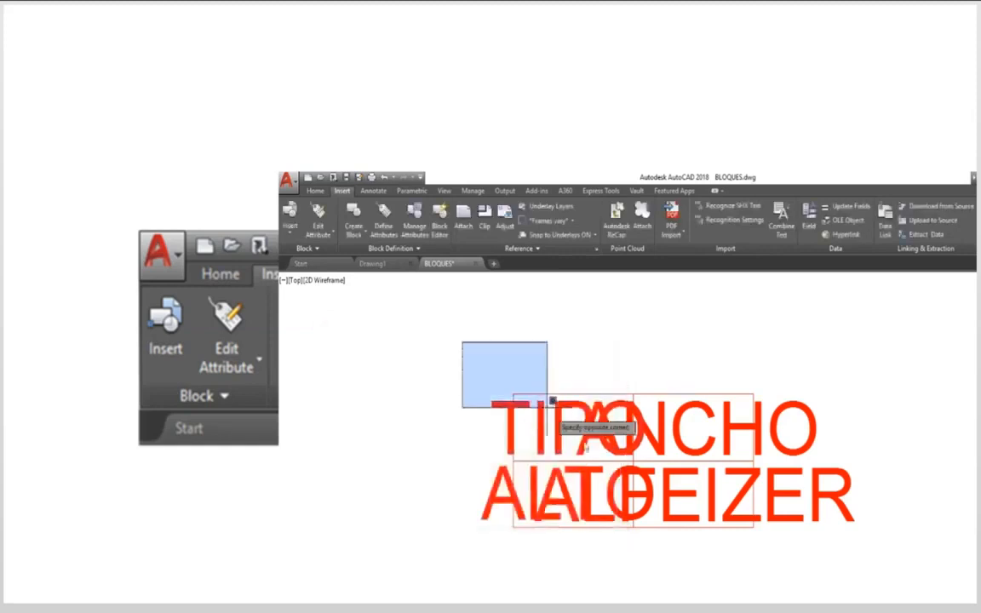
click(878, 567)
click(883, 545)
click(430, 352)
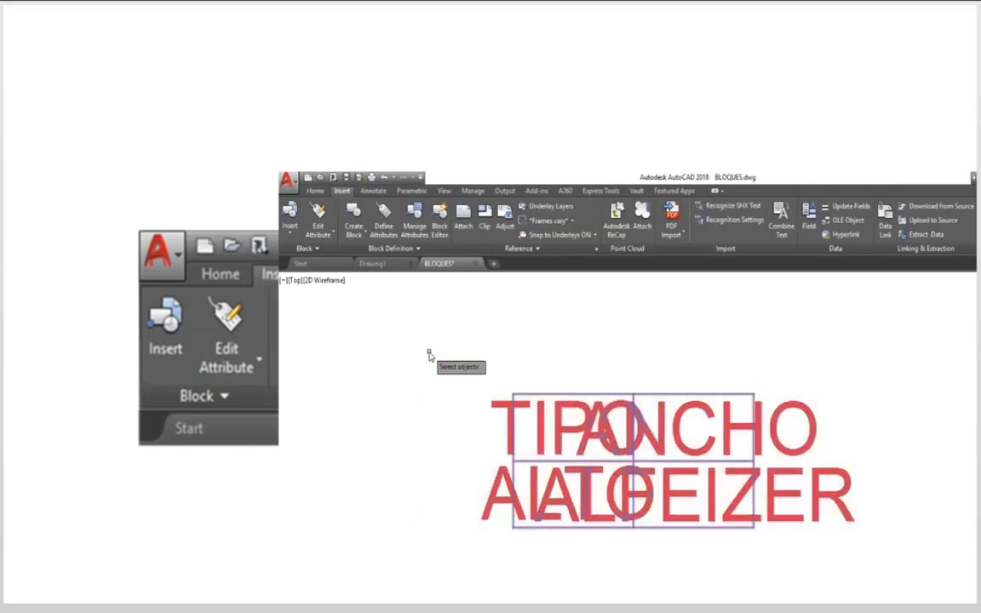
click(420, 341)
click(435, 356)
key(Return)
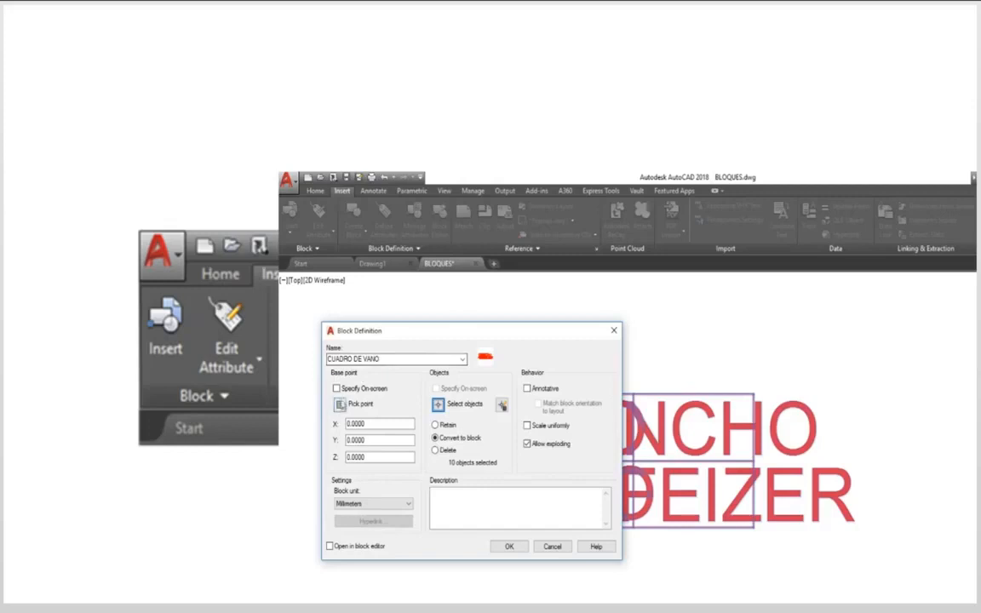
Set the block's base point at the rectangle's lower-left corner and create the block
click(340, 407)
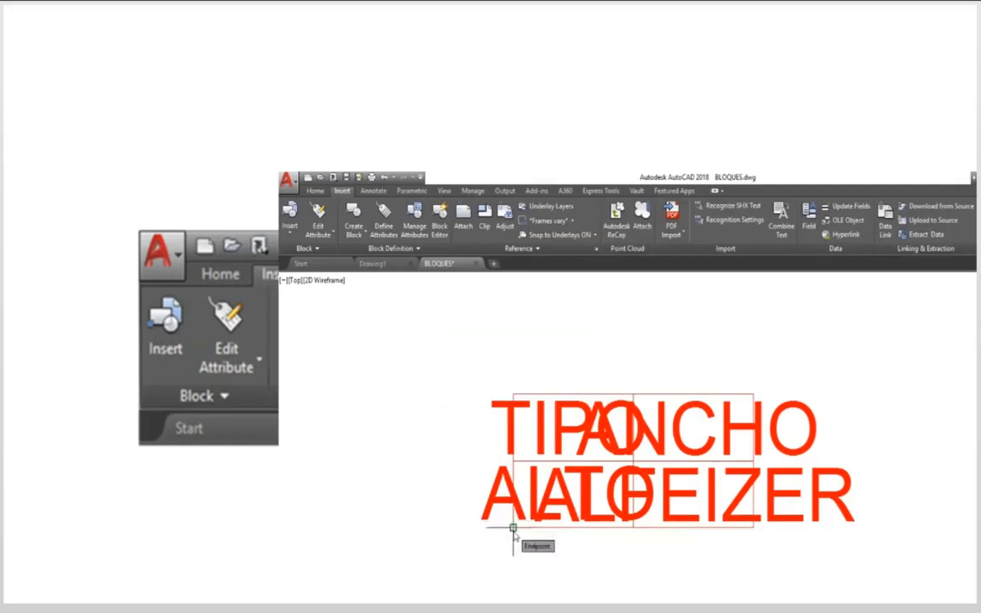
click(512, 529)
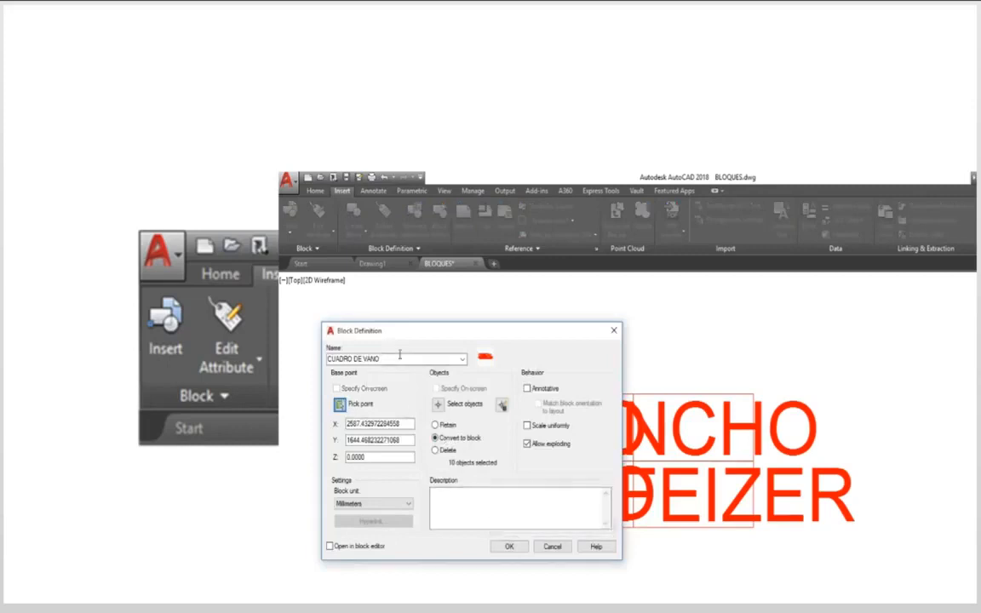
click(508, 547)
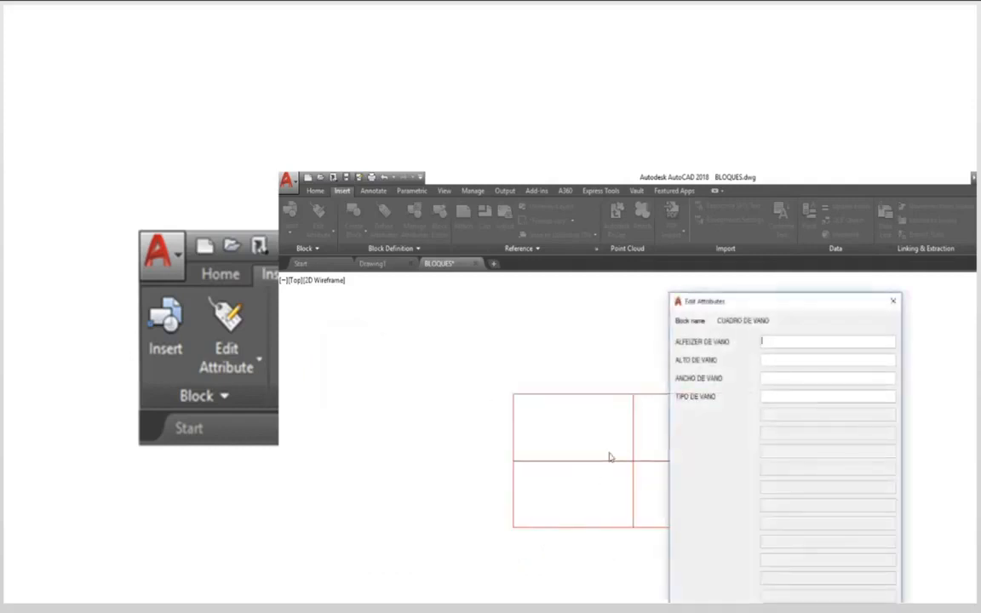
Fill in the block's attributes with ALFEIZER DE VANO 1.00, ALTO DE VANO 1.50, ANCHO DE VANO 0.50 and TIPO DE VANO V1
drag(722, 300, 814, 468)
drag(744, 449, 356, 246)
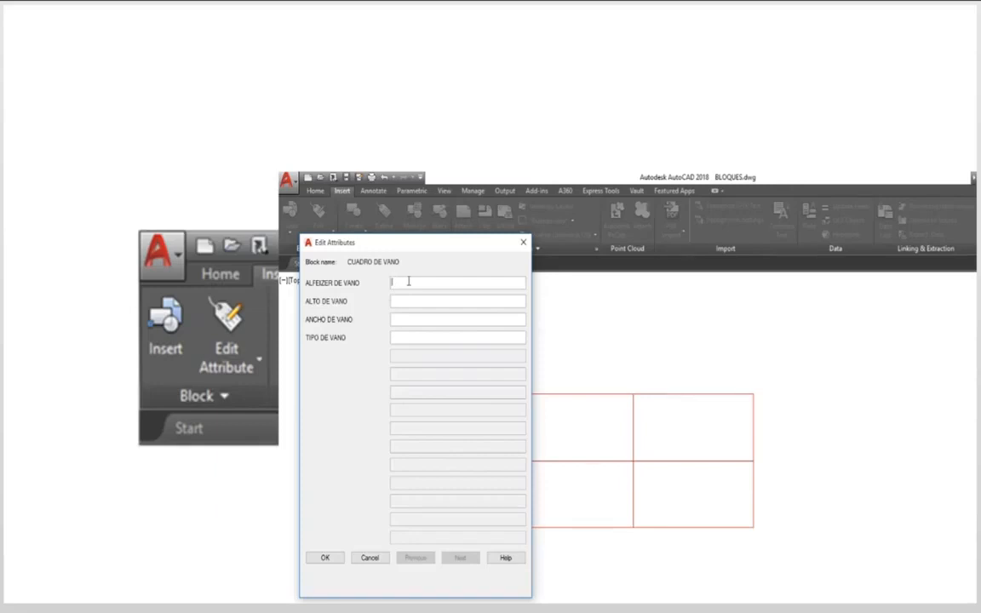
text(.00)
click(428, 300)
text(1.50)
click(430, 320)
text(0.90)
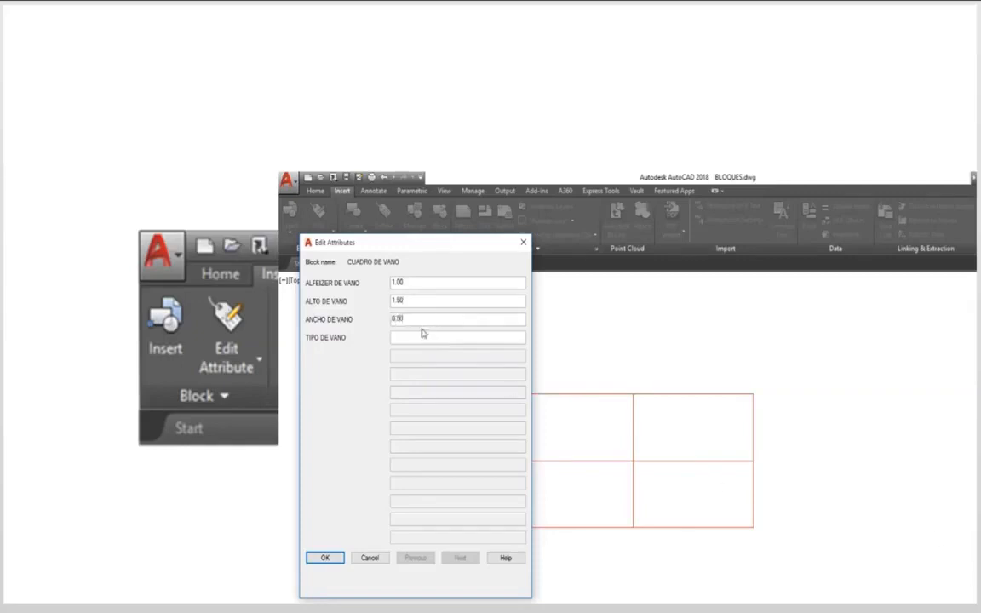
click(430, 338)
click(436, 322)
text(0.50)
click(324, 558)
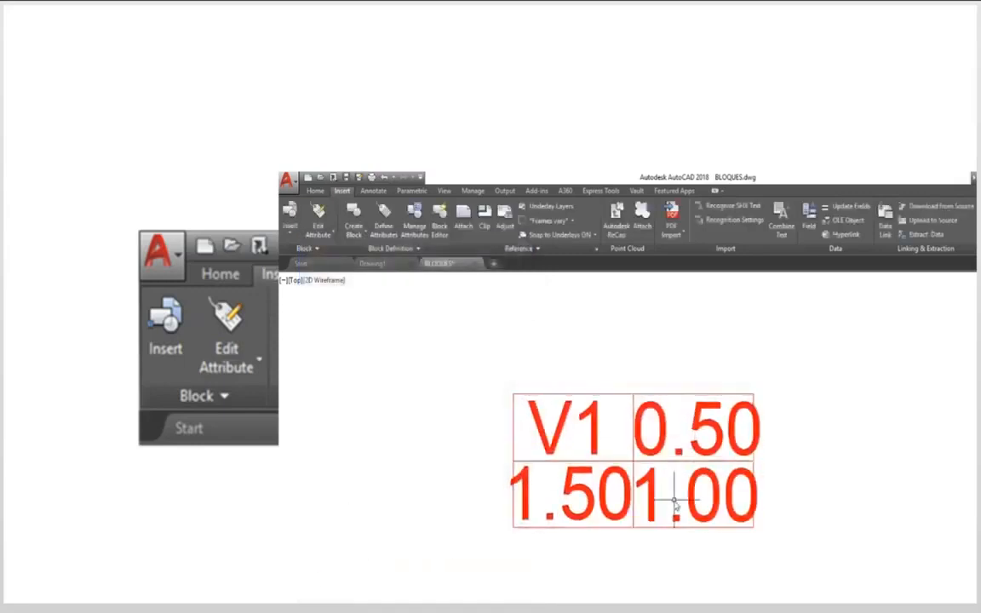
Move the V1 tag block next to the window opening between the two short wall piers of the garden-side wall
scroll(673, 511, down, 4)
click(635, 430)
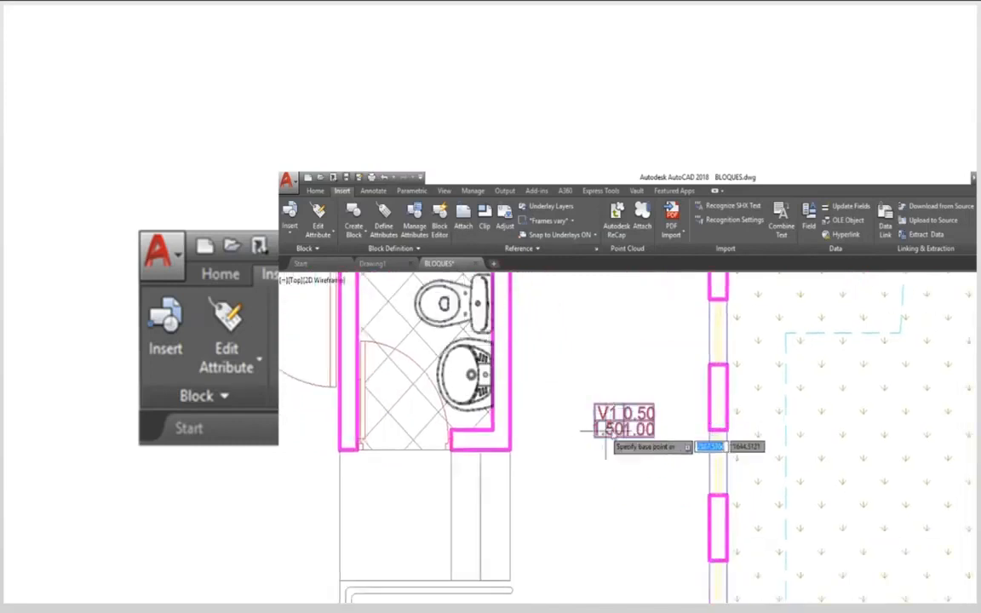
click(594, 436)
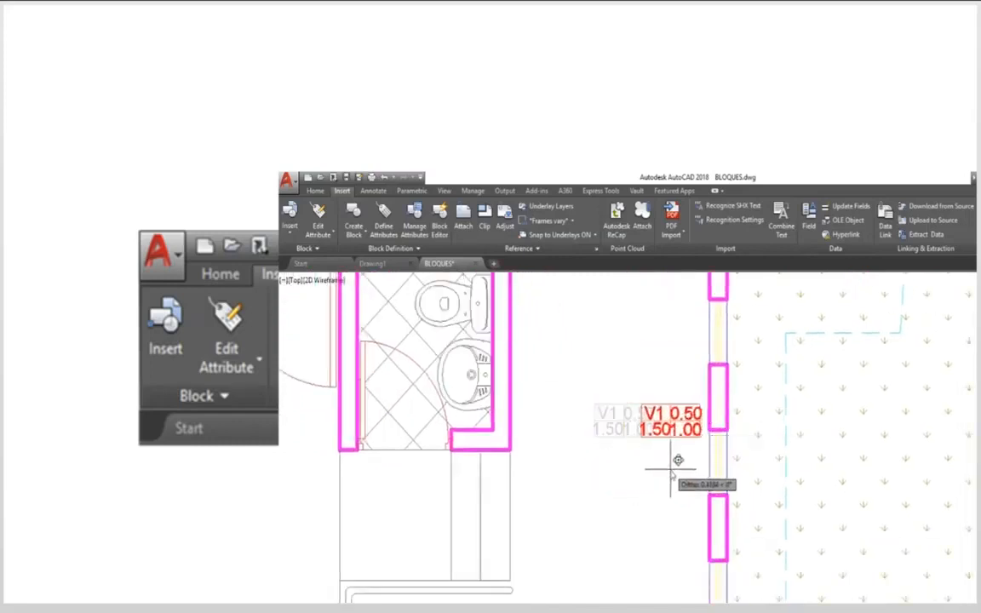
click(630, 467)
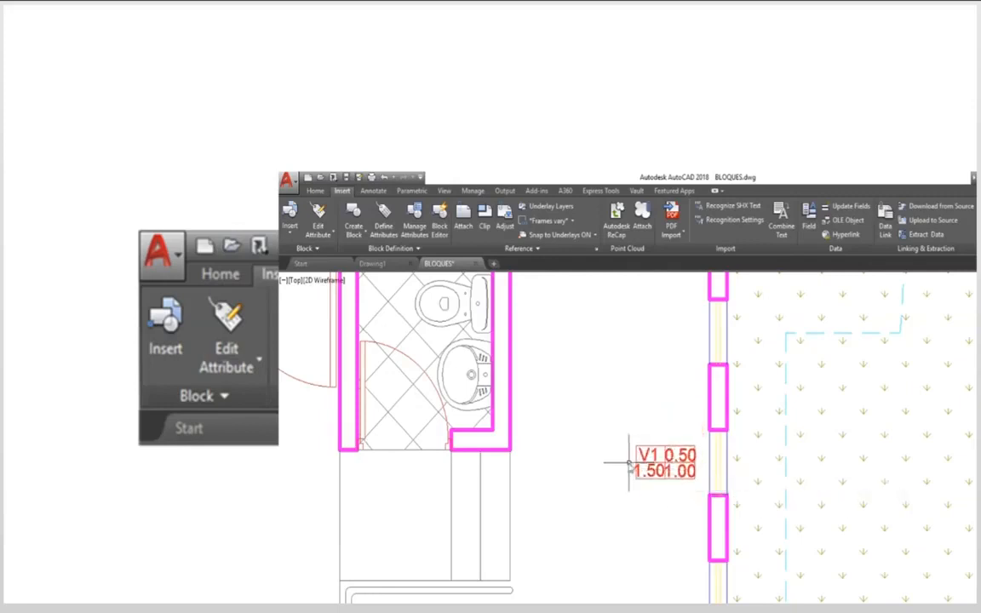
Insert a CUADRO DE VANO block just below the wide window in the straight upper wall of the curved-wall room
scroll(622, 467, down, 1)
scroll(613, 468, down, 1)
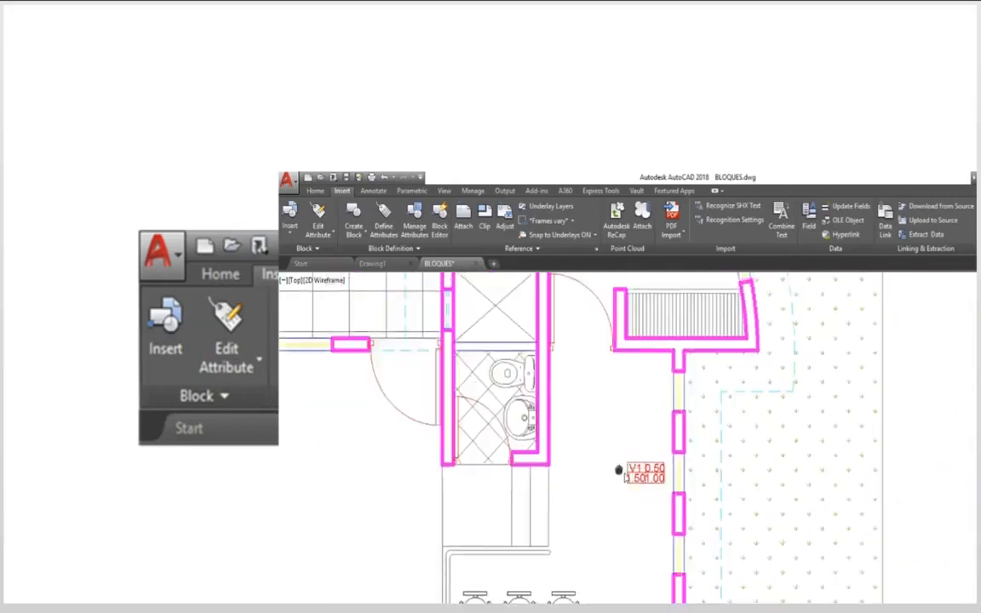
middle_drag(620, 469, 728, 468)
middle_drag(515, 433, 608, 429)
click(460, 344)
mouse_move(532, 345)
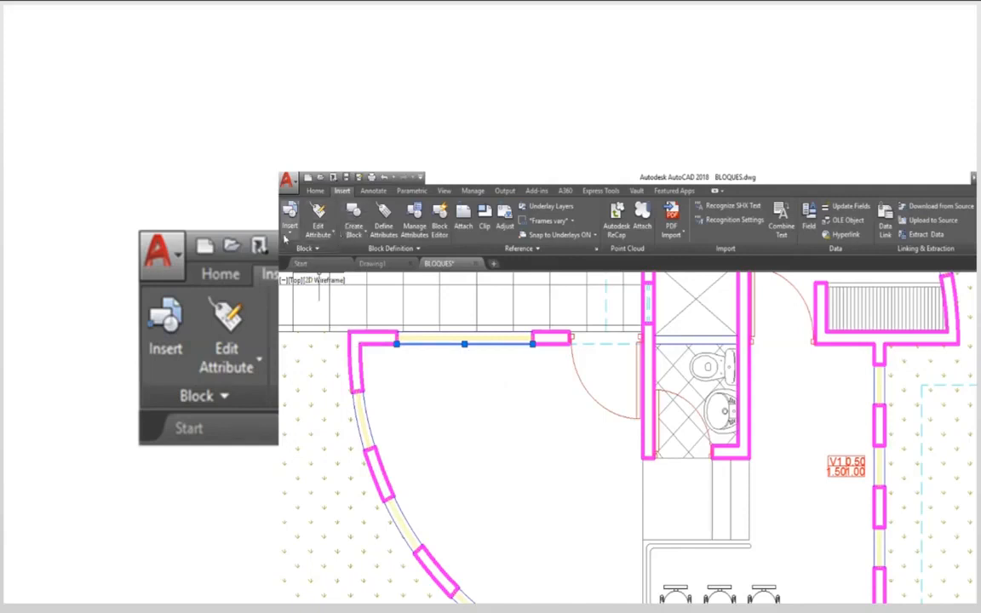
click(289, 236)
scroll(332, 308, down, 5)
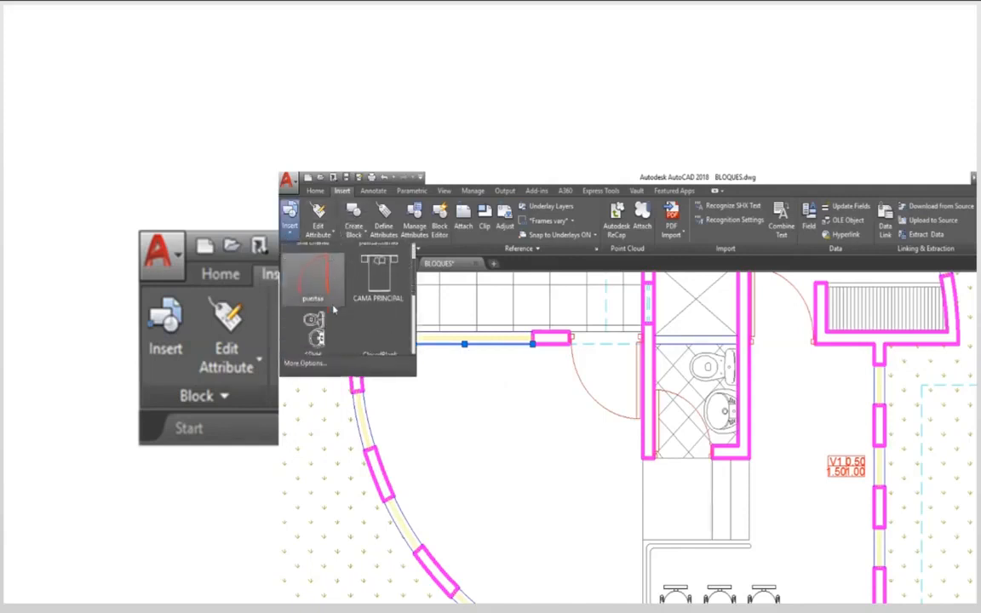
scroll(332, 312, down, 2)
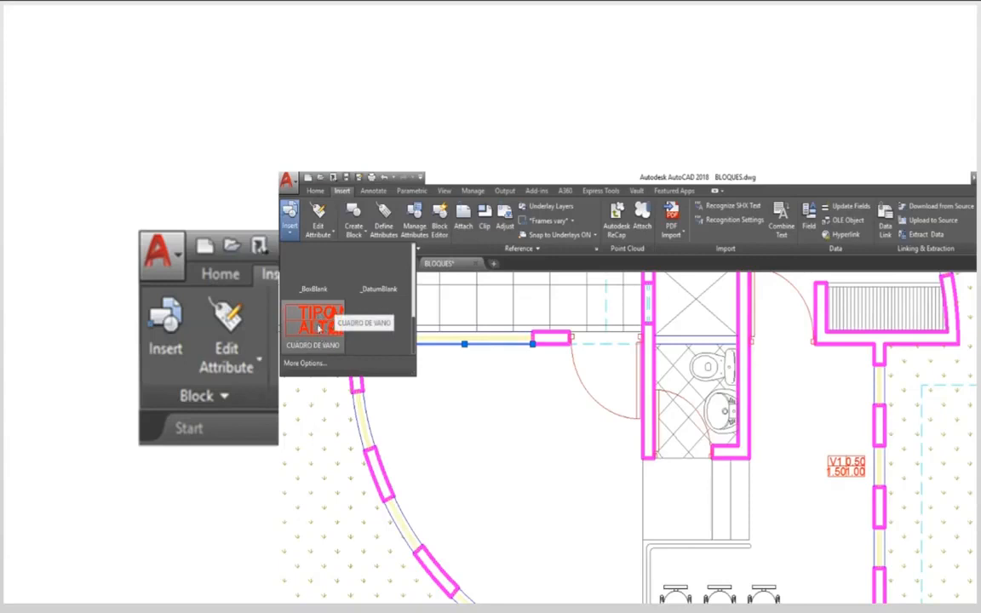
click(315, 336)
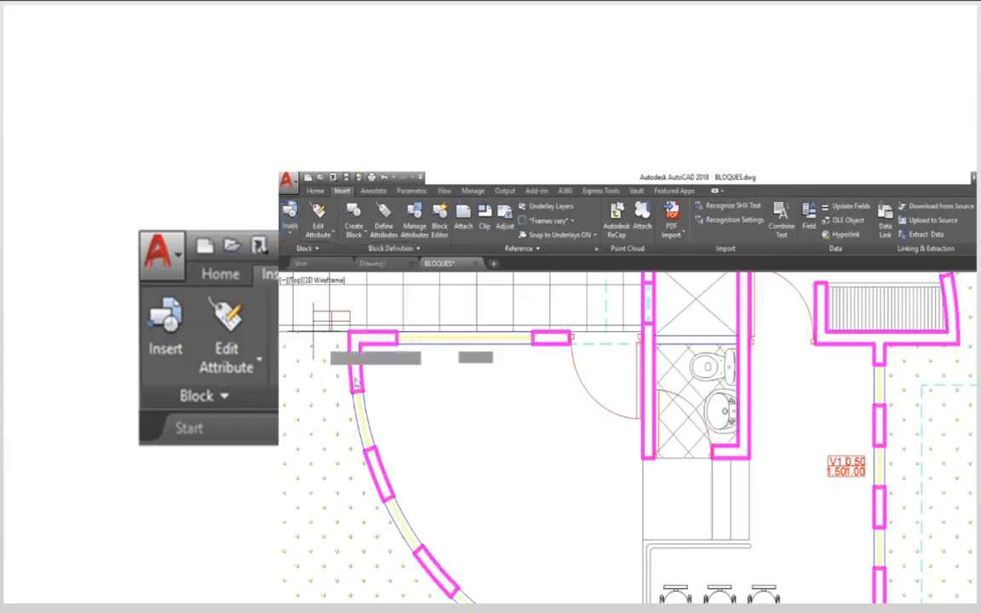
click(454, 379)
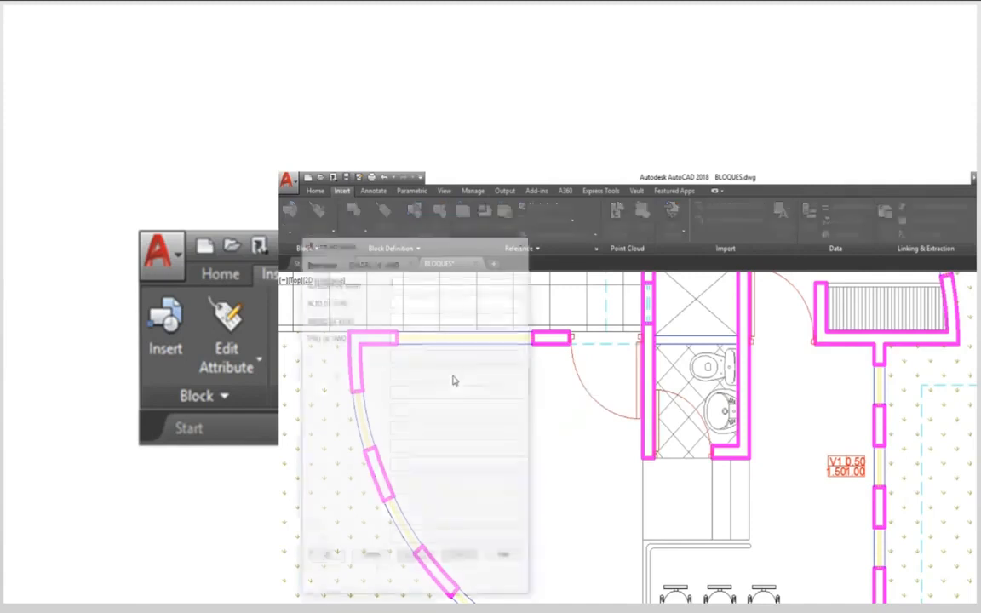
Fill in the new block's attributes with ALFEIZER DE VANO 0.50, ALTO DE VANO 2.00, ANCHO DE VANO 1.85 and TIPO DE VANO V2
mouse_move(404, 253)
mouse_down()
mouse_move(611, 245)
mouse_move(669, 231)
mouse_move(638, 224)
mouse_move(650, 224)
mouse_up()
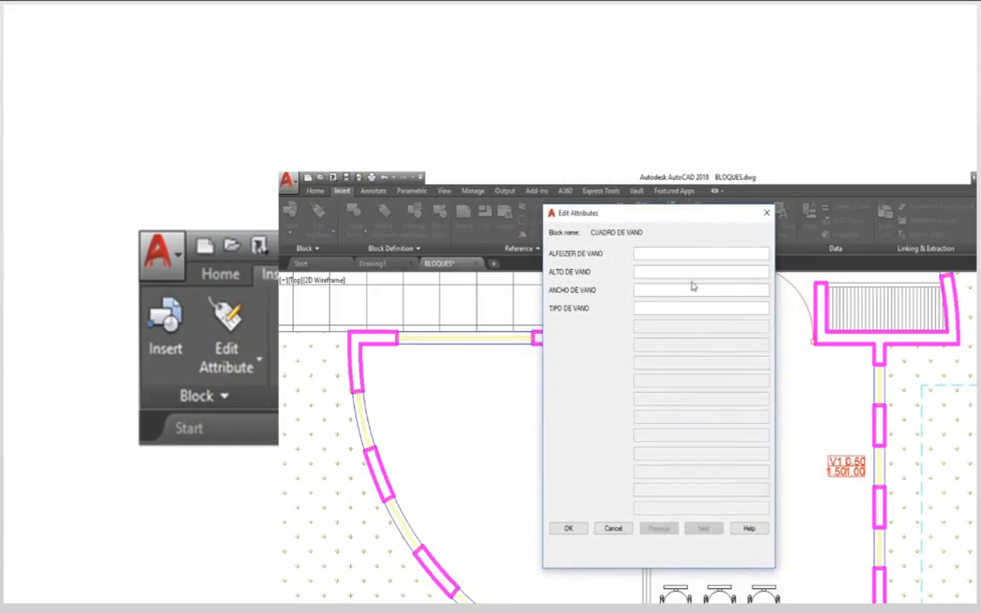
text(0.50)
click(657, 271)
text(2.00)
text(V)
text(2)
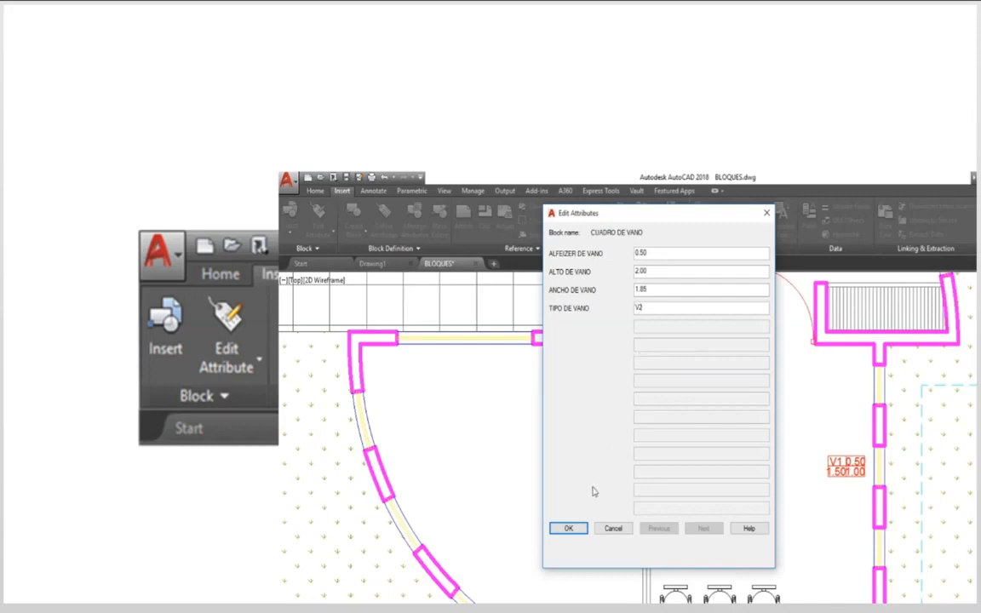
click(569, 529)
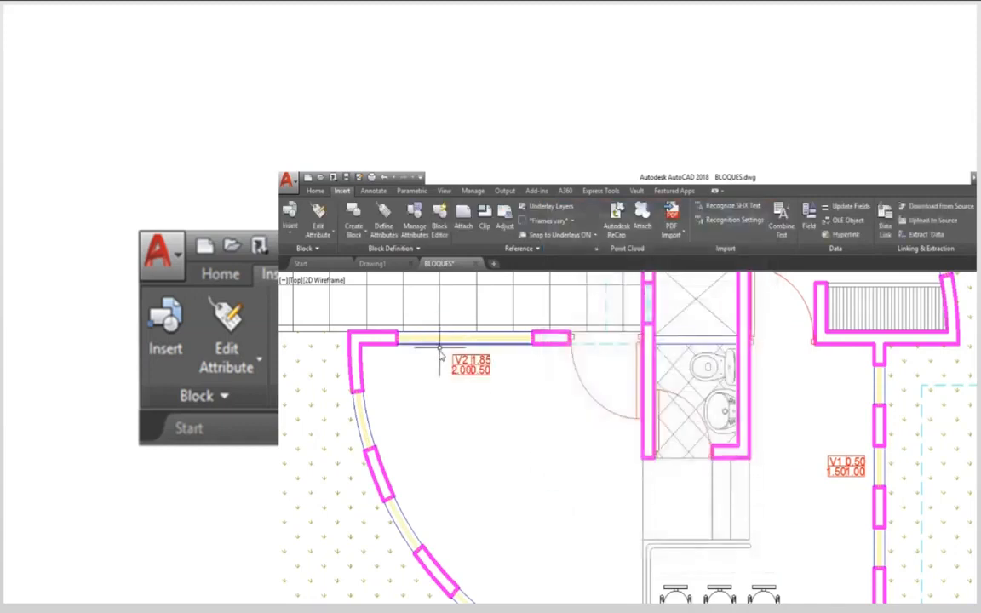
scroll(451, 357, up, 4)
scroll(507, 379, down, 5)
middle_drag(499, 429, 464, 400)
scroll(465, 400, up, 3)
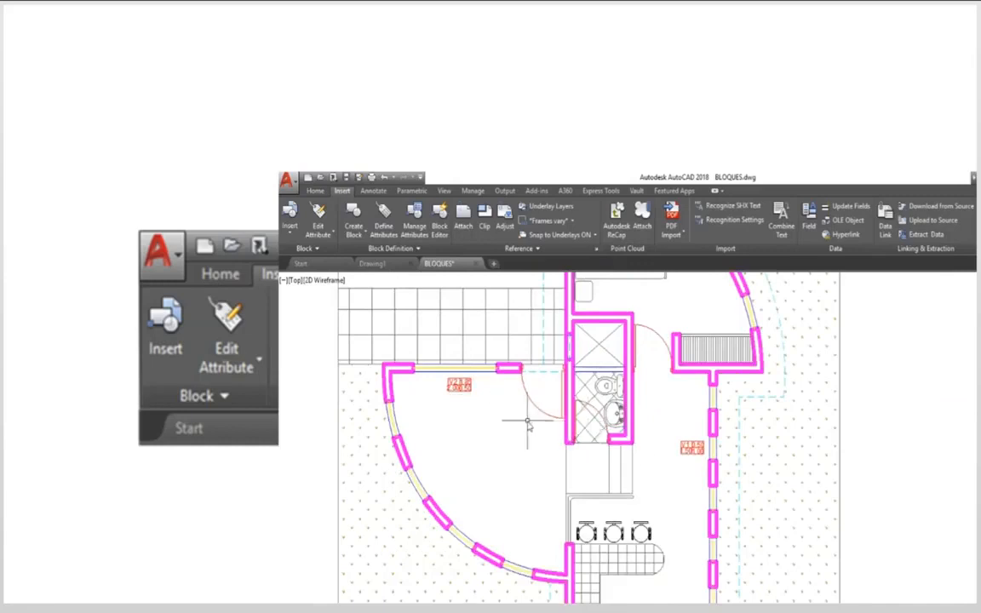
scroll(524, 422, up, 2)
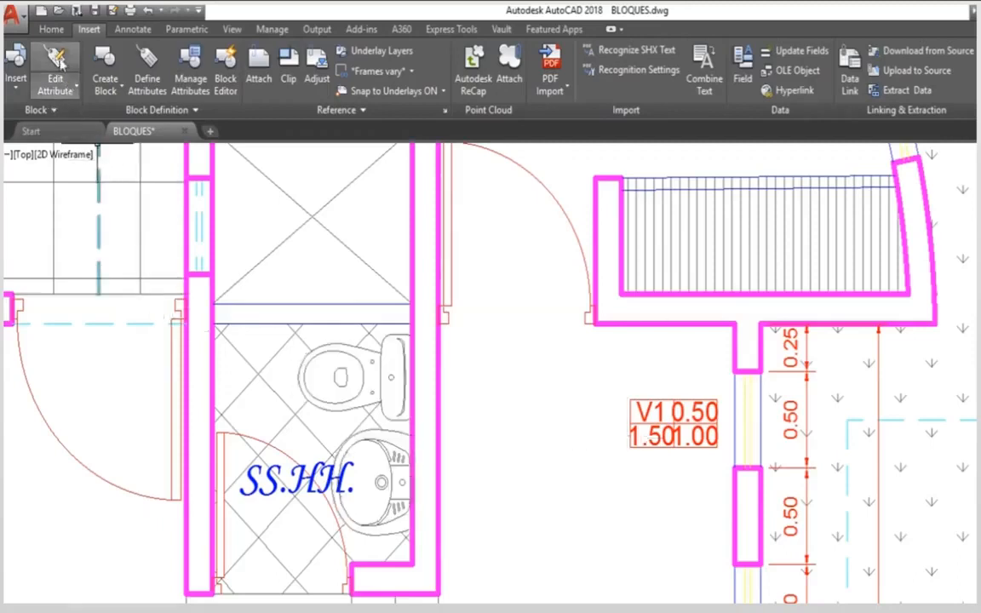
Edit the attributes of the V1 tag block beside the garden-side window and set its TIPO value to P1
click(64, 91)
click(56, 116)
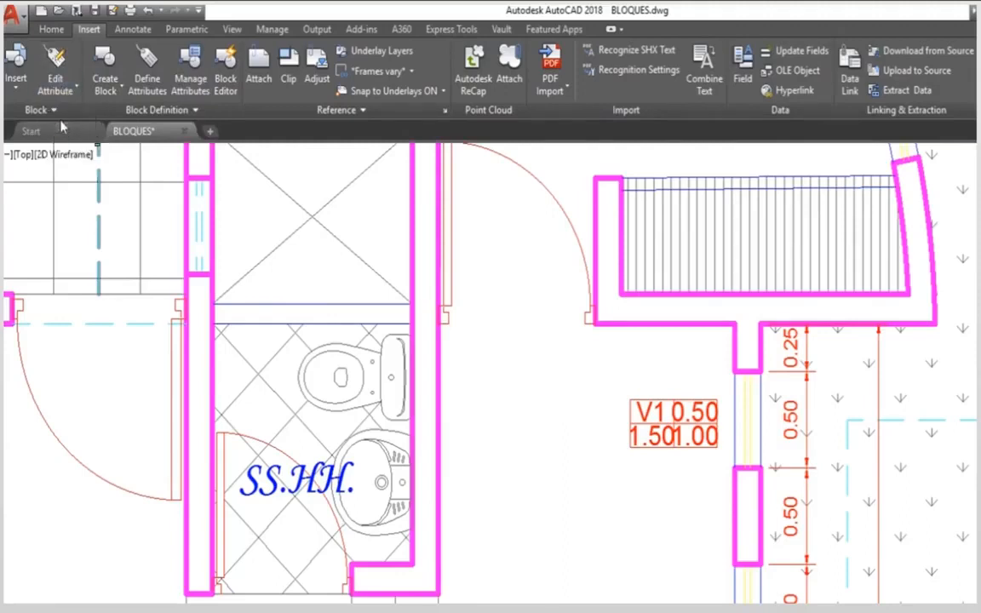
click(673, 436)
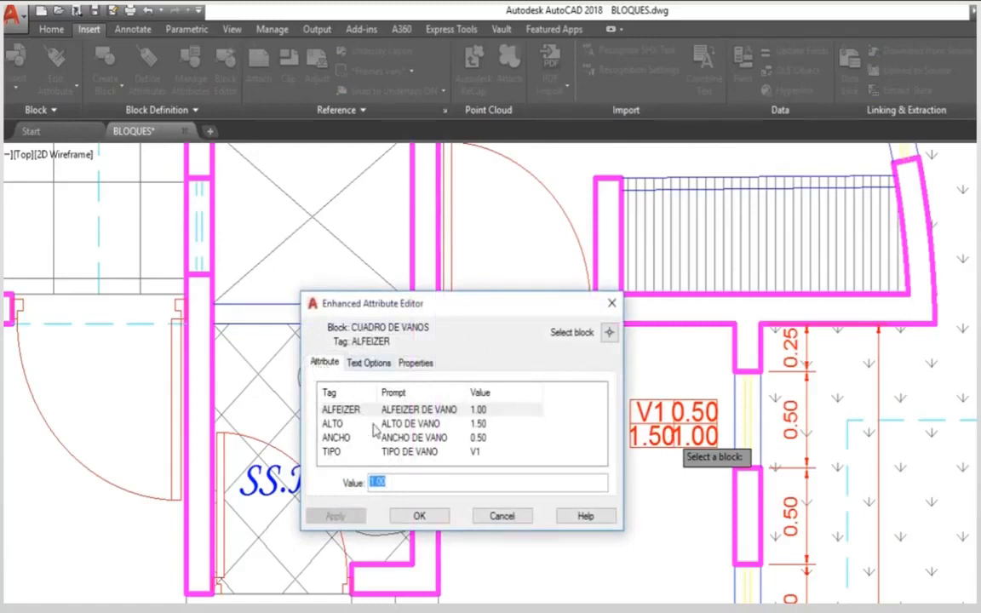
click(397, 423)
click(397, 438)
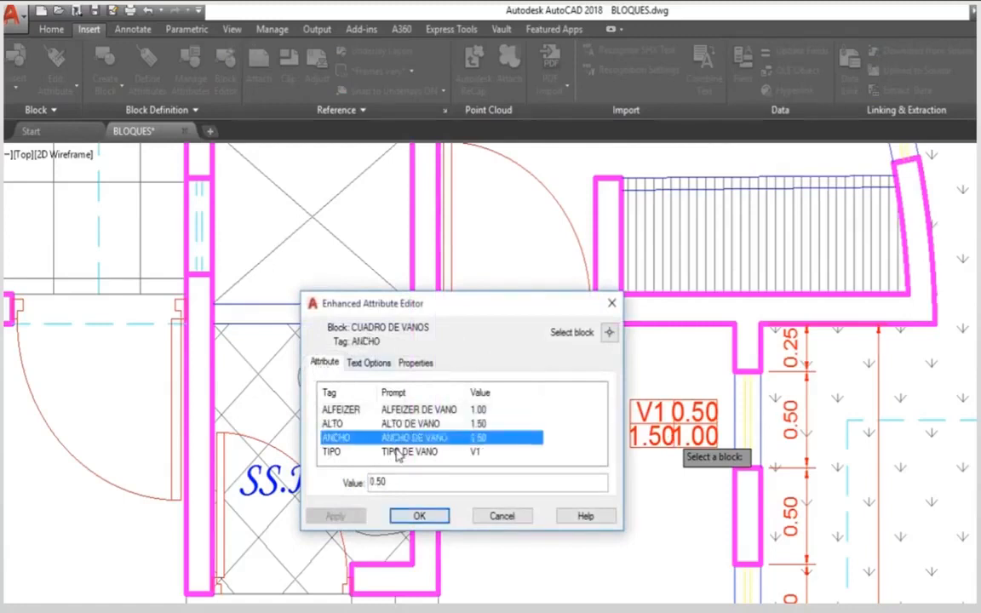
click(397, 452)
drag(416, 309, 325, 281)
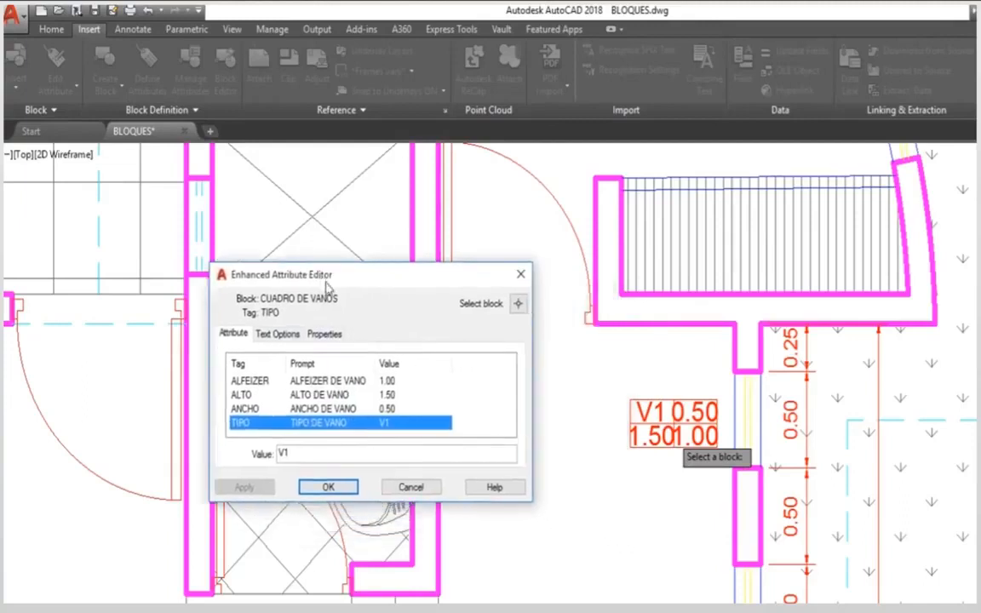
click(286, 454)
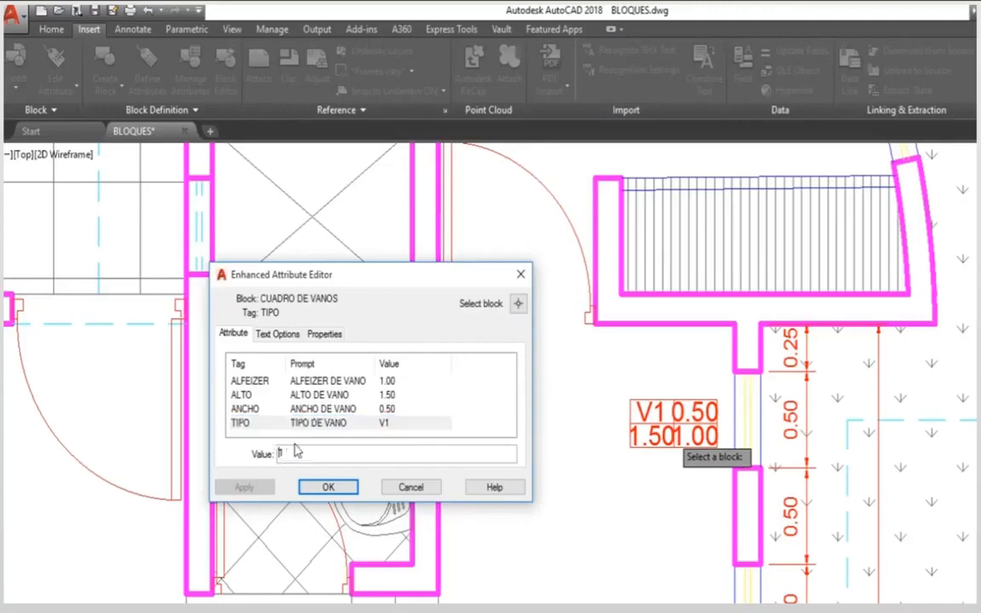
text(P)
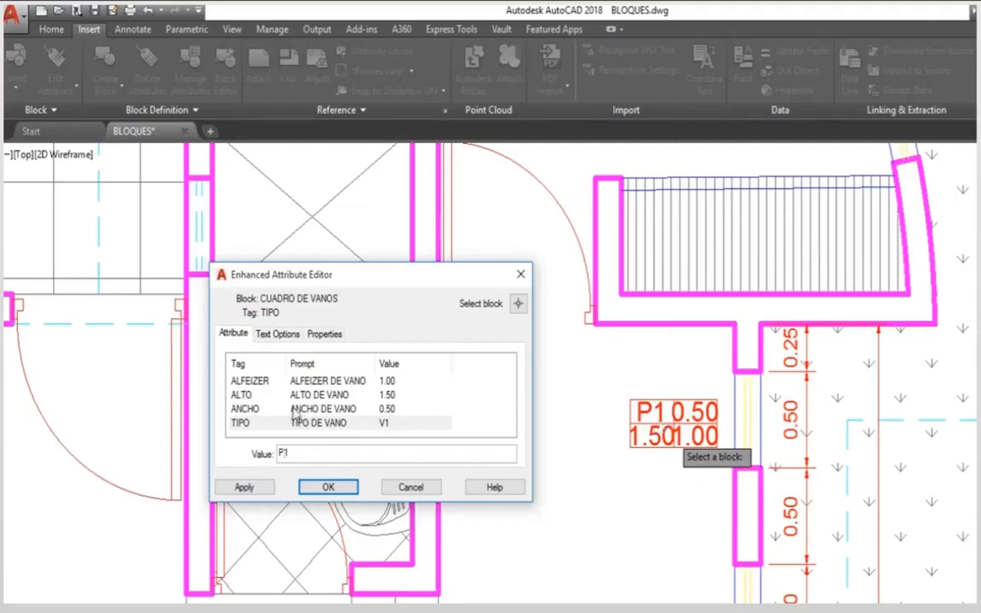
Set the tag block's ALFEIZER value to 0.00
click(379, 382)
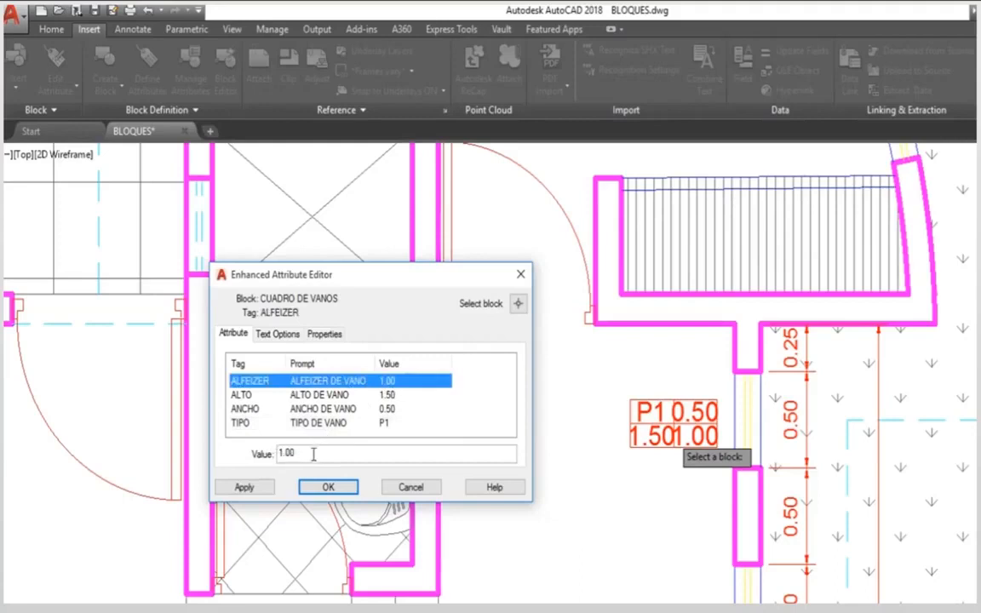
click(284, 455)
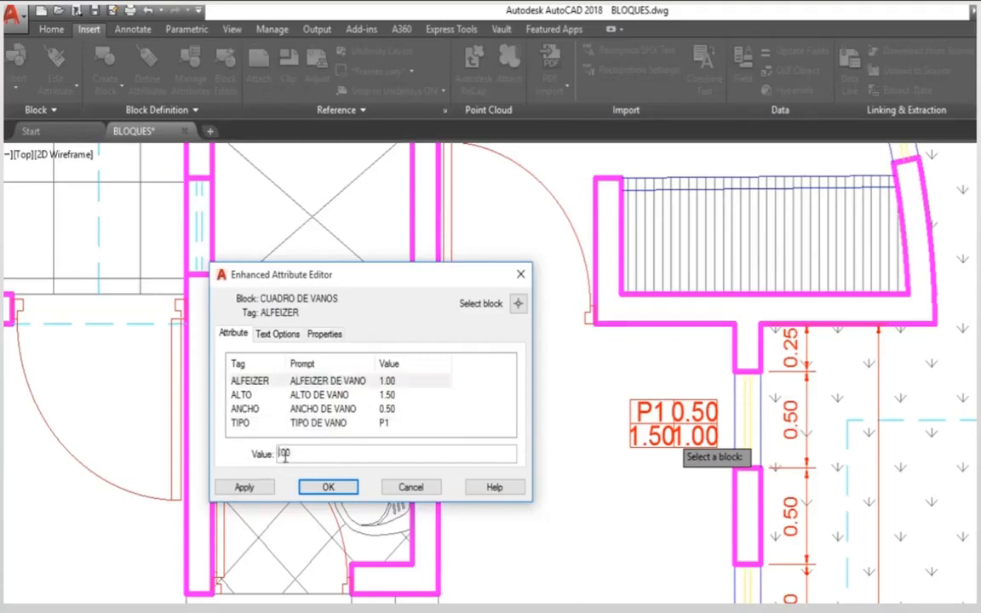
key(BackSpace)
text(0)
Set the text height of the ALFEIZER attribute to 0.0500
click(279, 335)
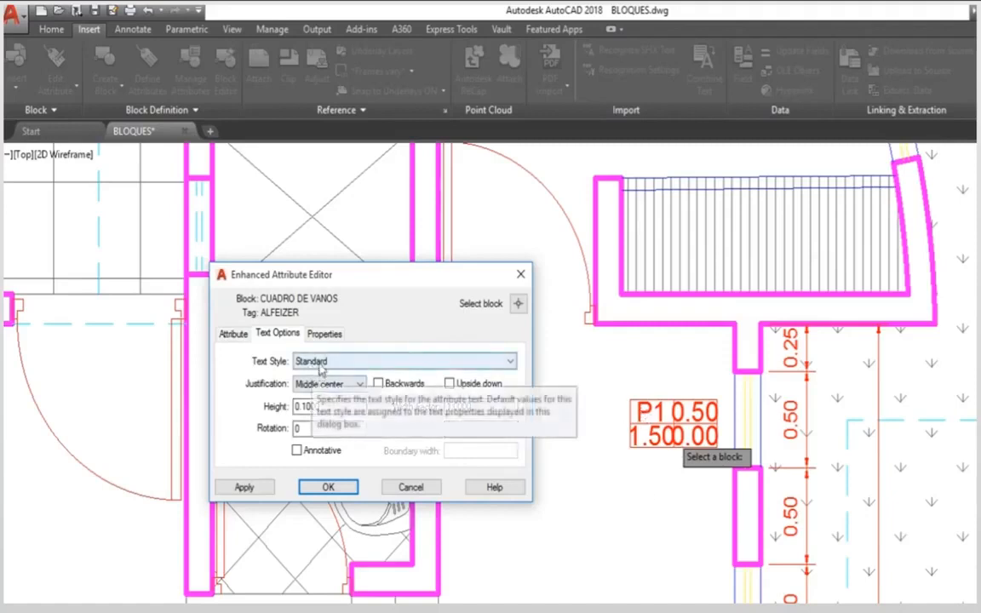
click(226, 333)
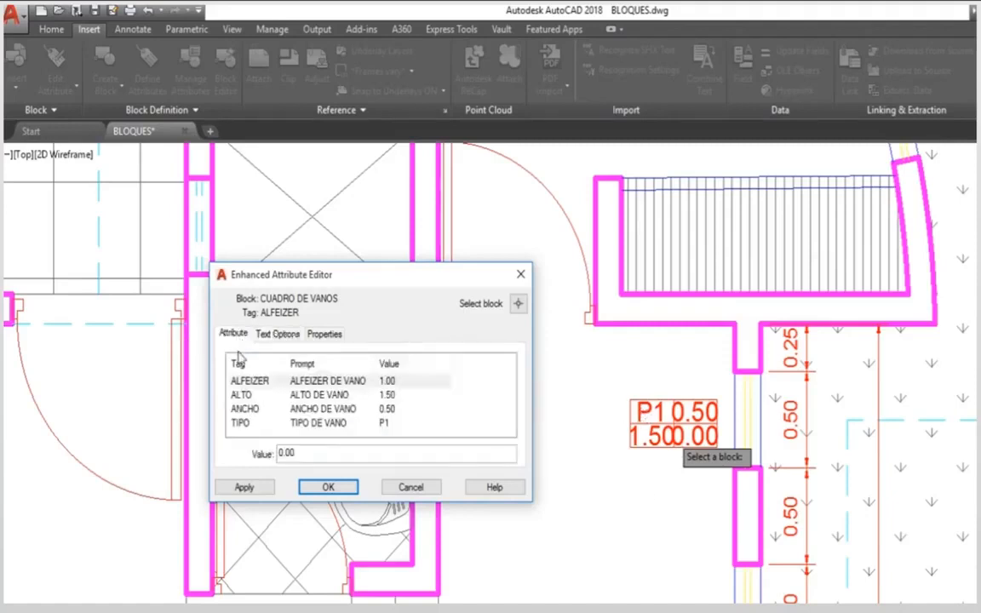
click(252, 385)
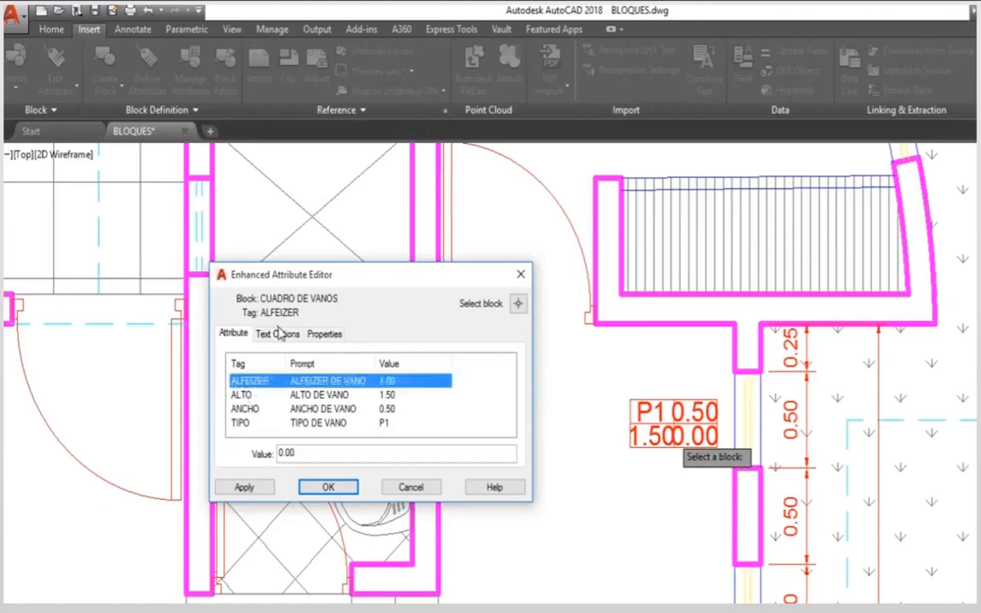
click(280, 334)
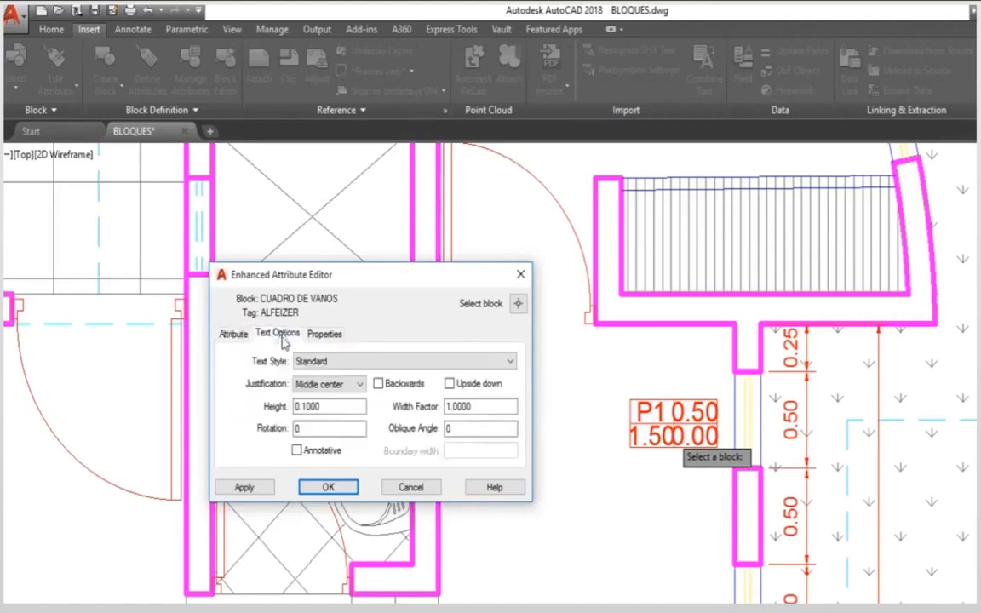
click(309, 406)
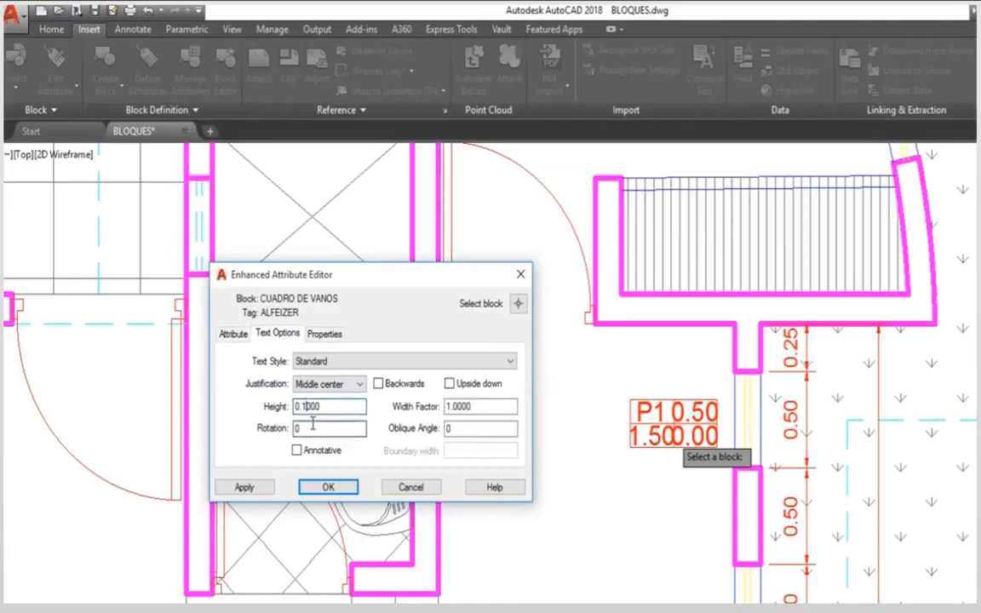
text(5)
Try a text rotation of 45 on the ALFEIZER attribute and reset it to 0
click(312, 428)
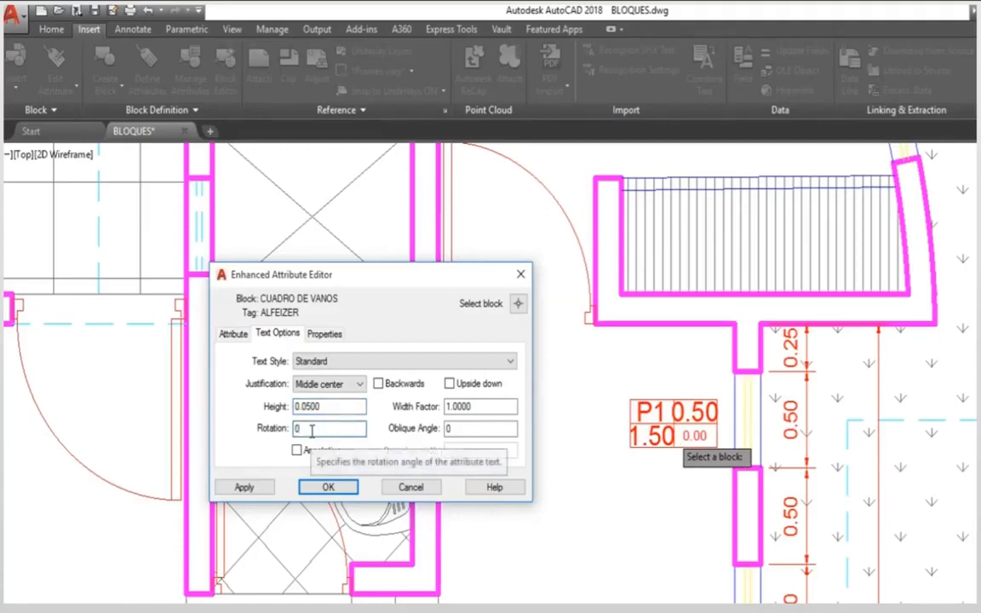
key(BackSpace)
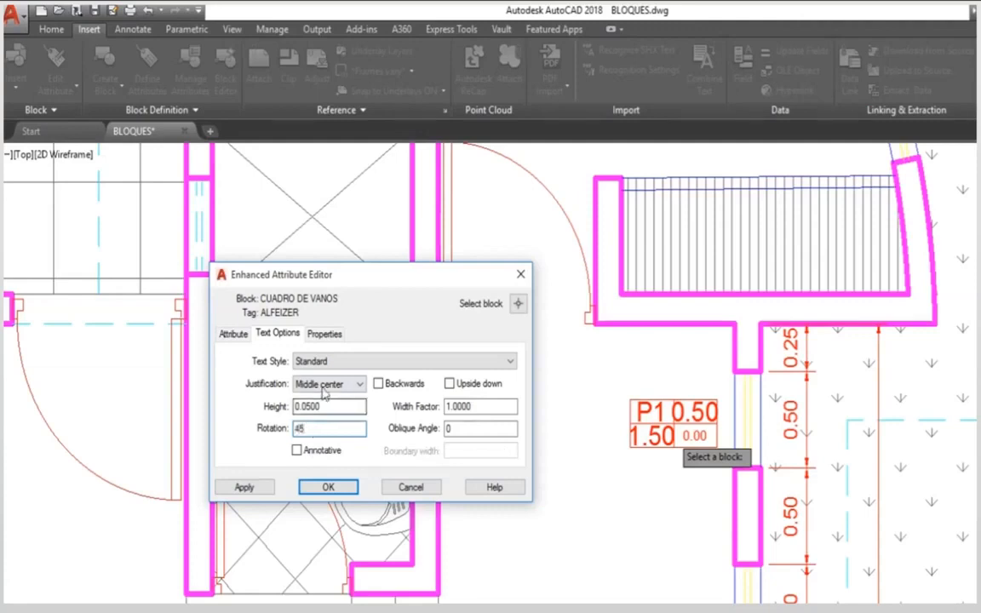
click(334, 410)
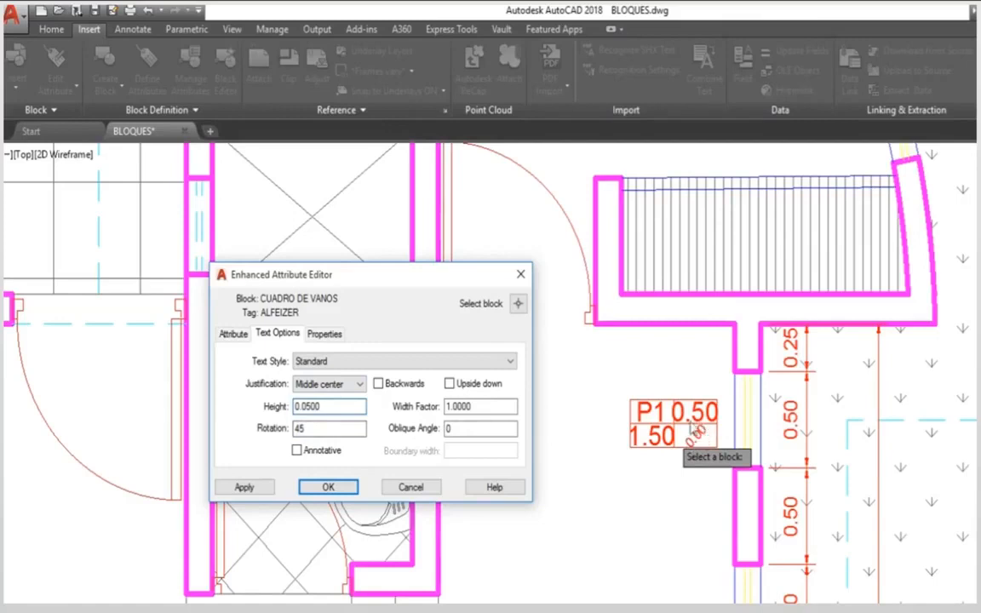
double_click(303, 428)
text(0)
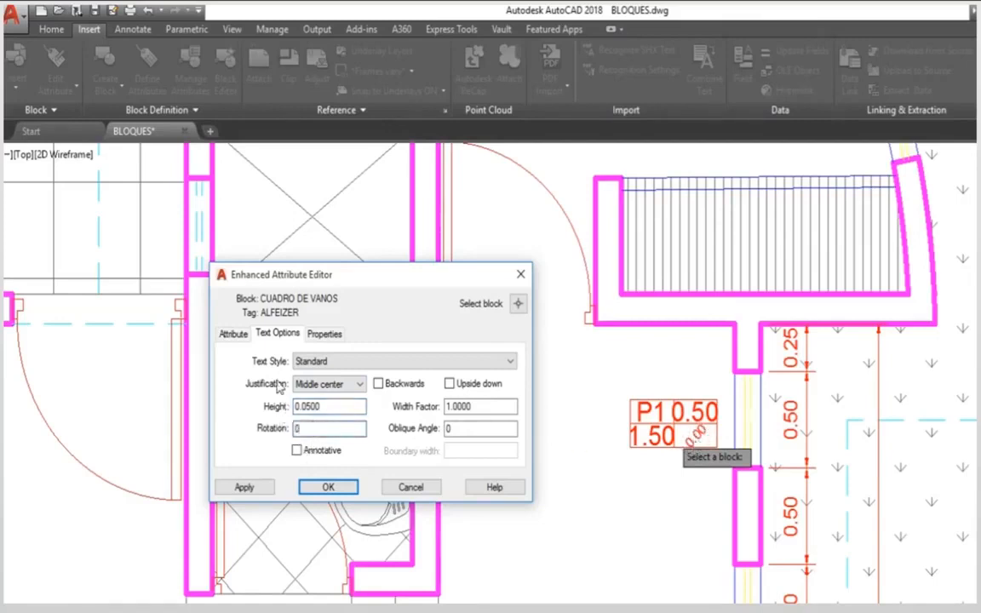
Set the text height of the ALTO attribute to 0.0500
click(234, 334)
click(293, 396)
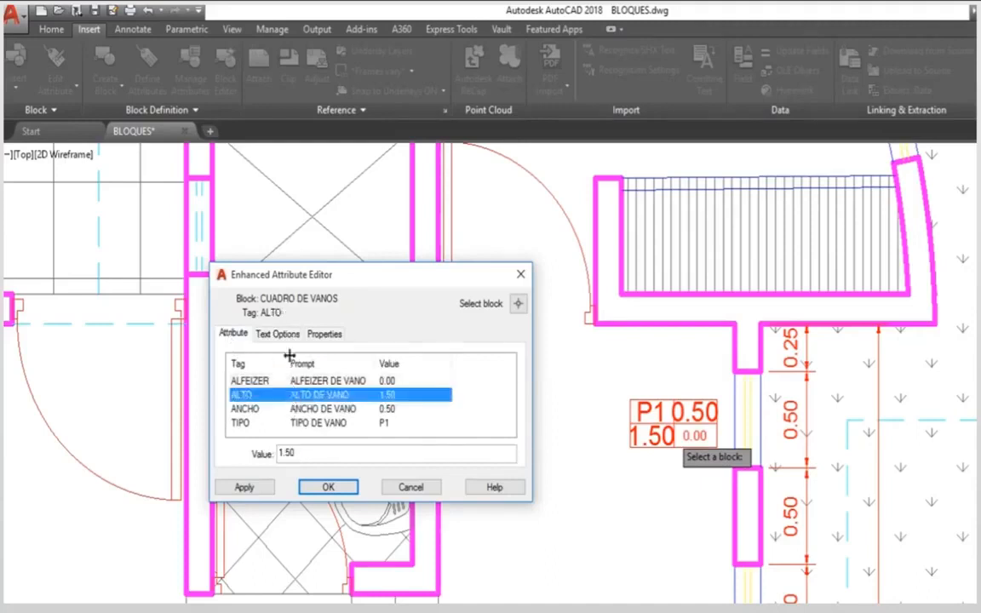
click(286, 334)
click(307, 407)
key(BackSpace)
text(0)
key(Delete)
text(500)
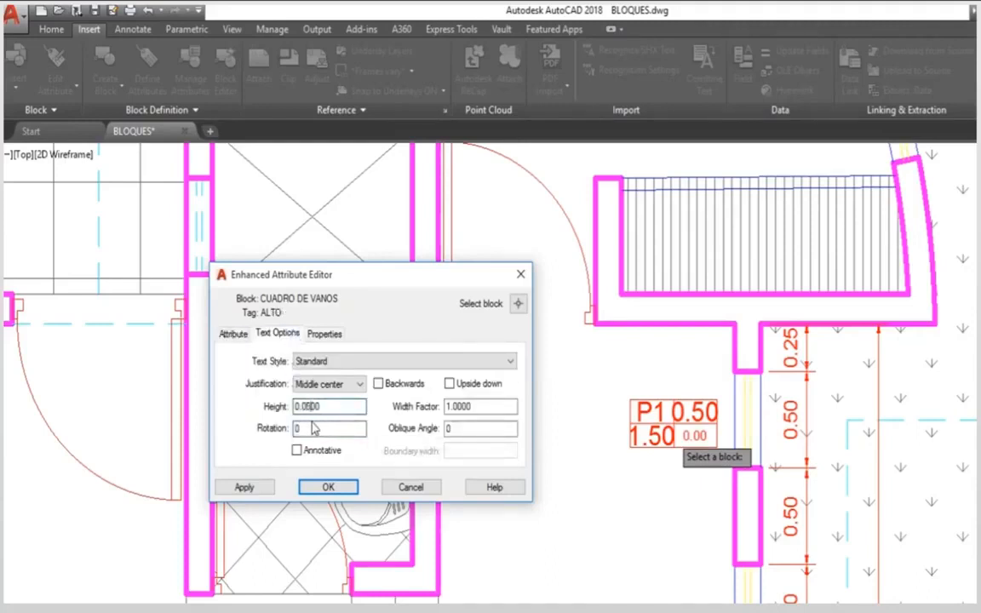
Set the text height of the ANCHO attribute to 0.0500
click(234, 334)
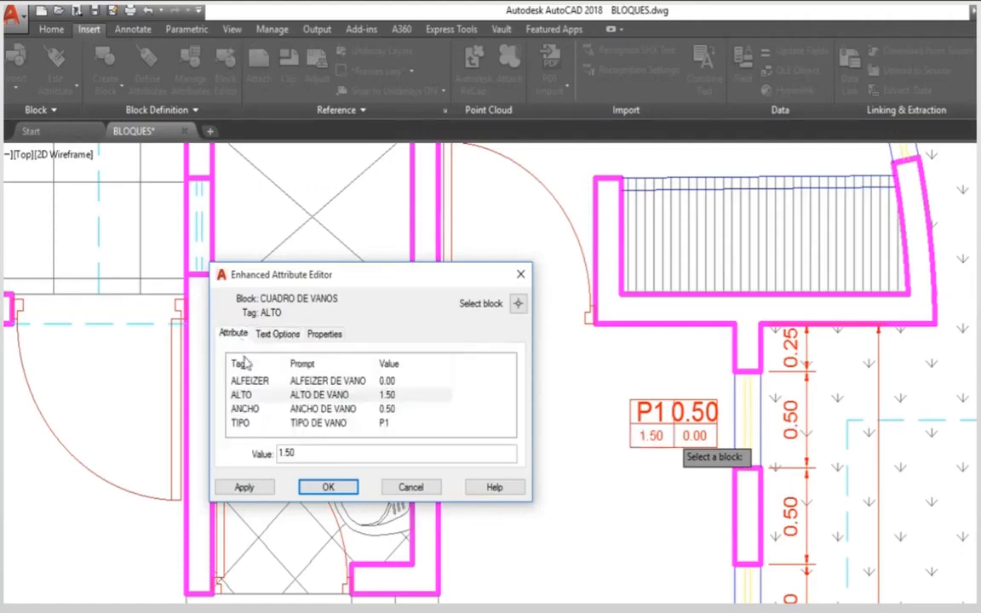
click(235, 410)
click(278, 334)
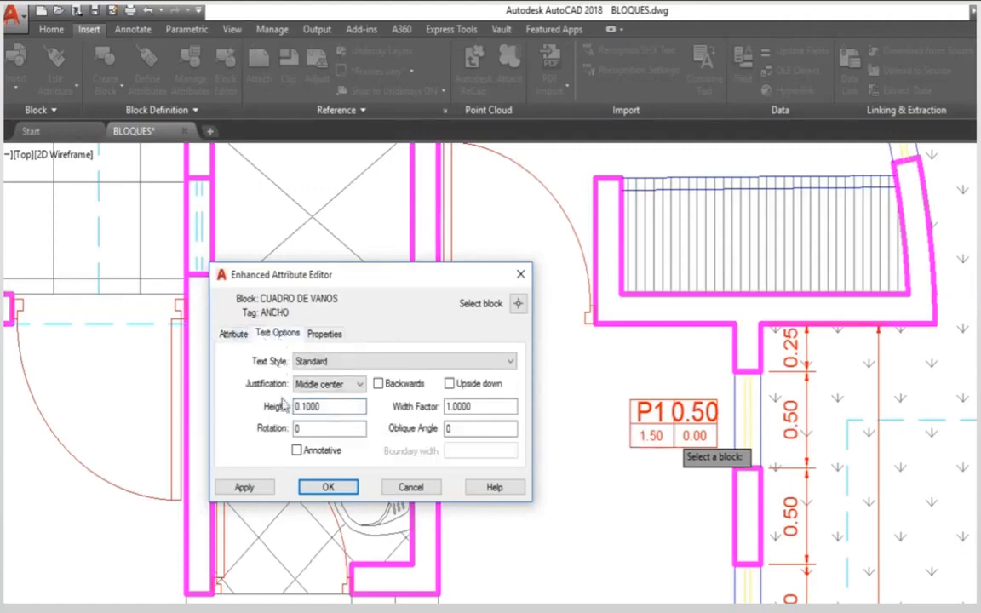
click(310, 407)
key(BackSpace)
Set the text height of the TIPO attribute to 0.0500
click(230, 334)
click(241, 423)
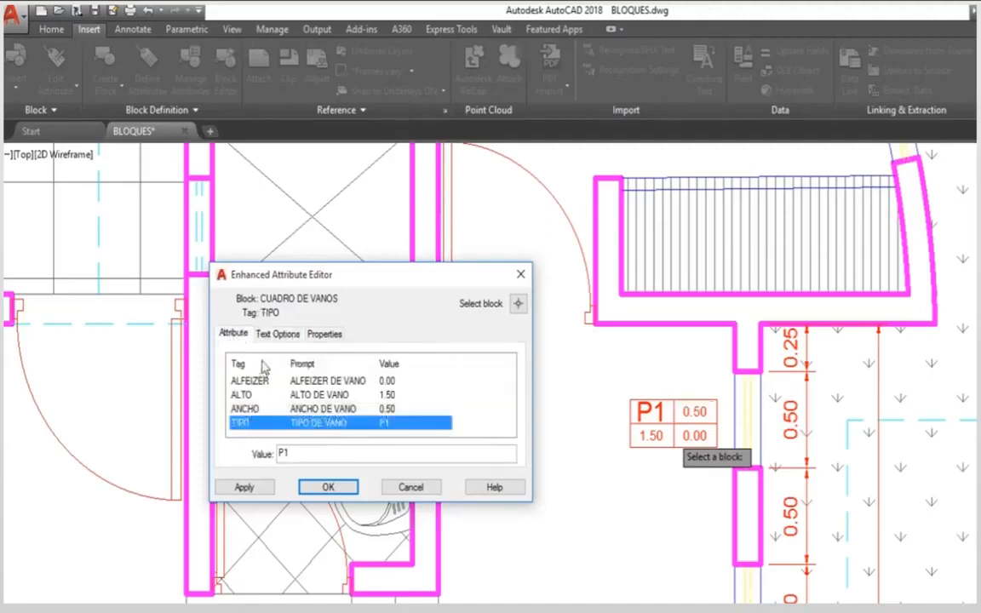
click(275, 335)
click(305, 407)
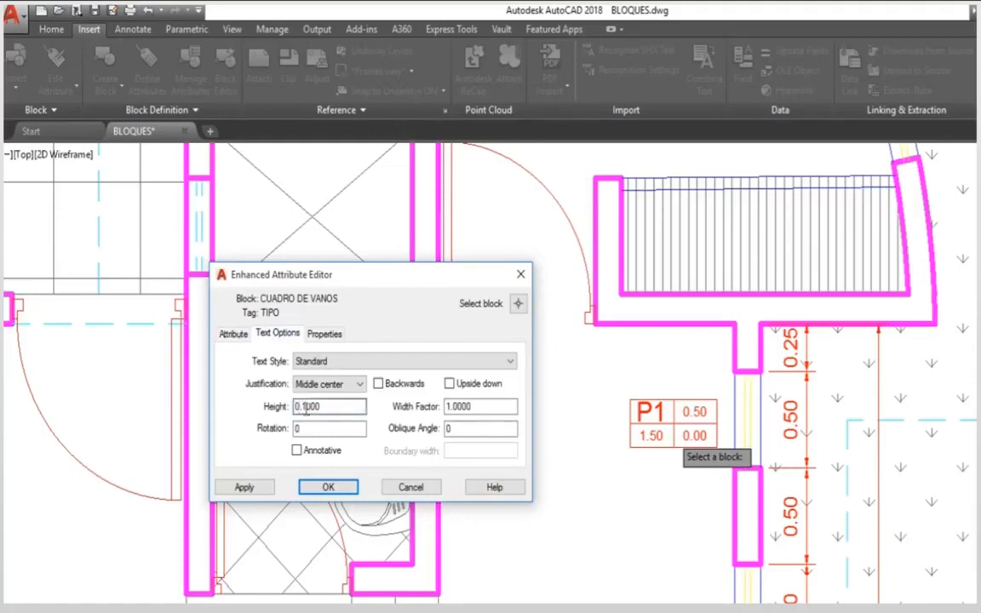
key(BackSpace)
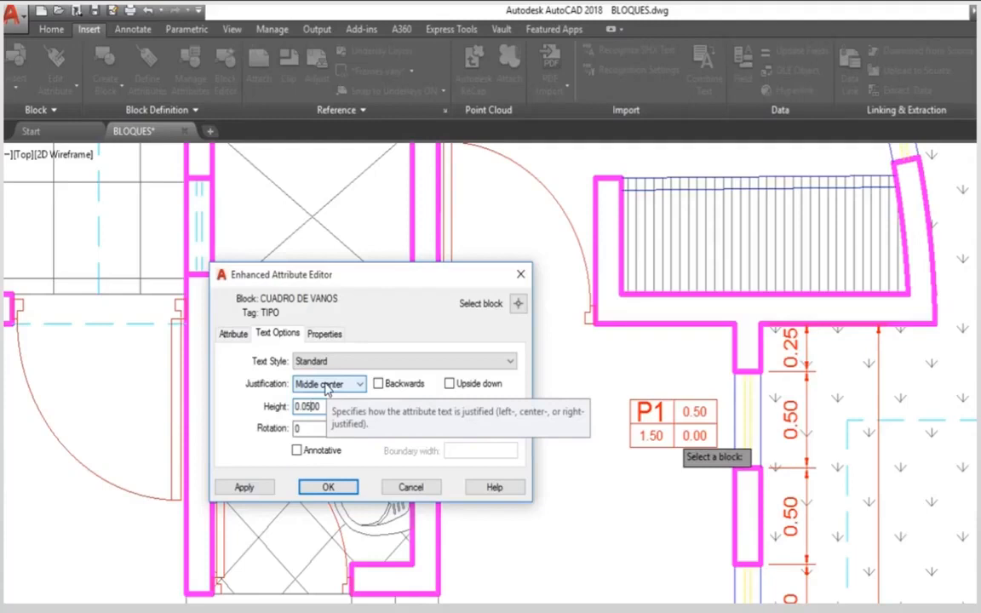
Try the color Blue on the TIPO attribute and reset it to ByLayer
click(328, 335)
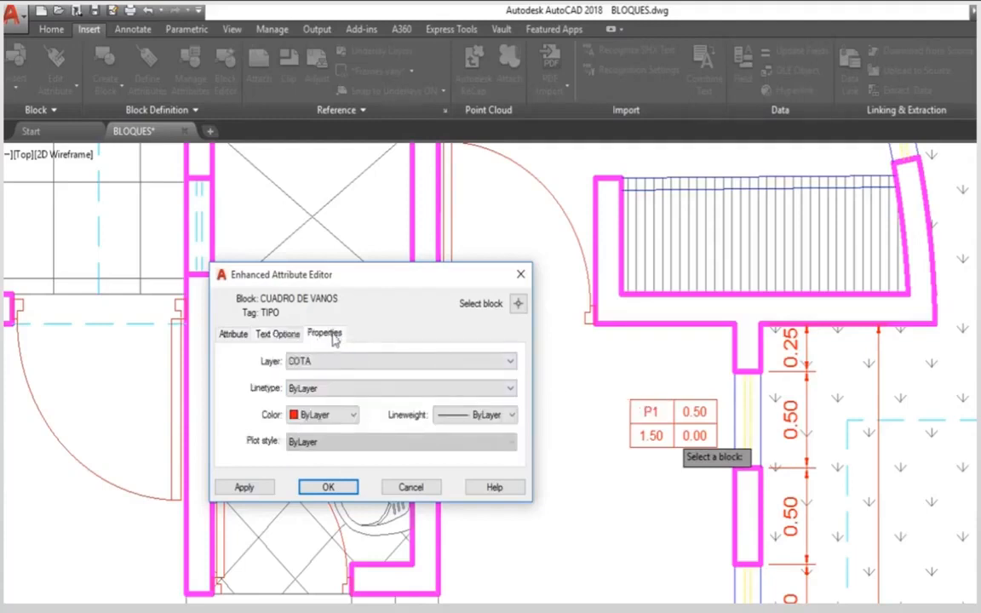
click(315, 415)
click(308, 510)
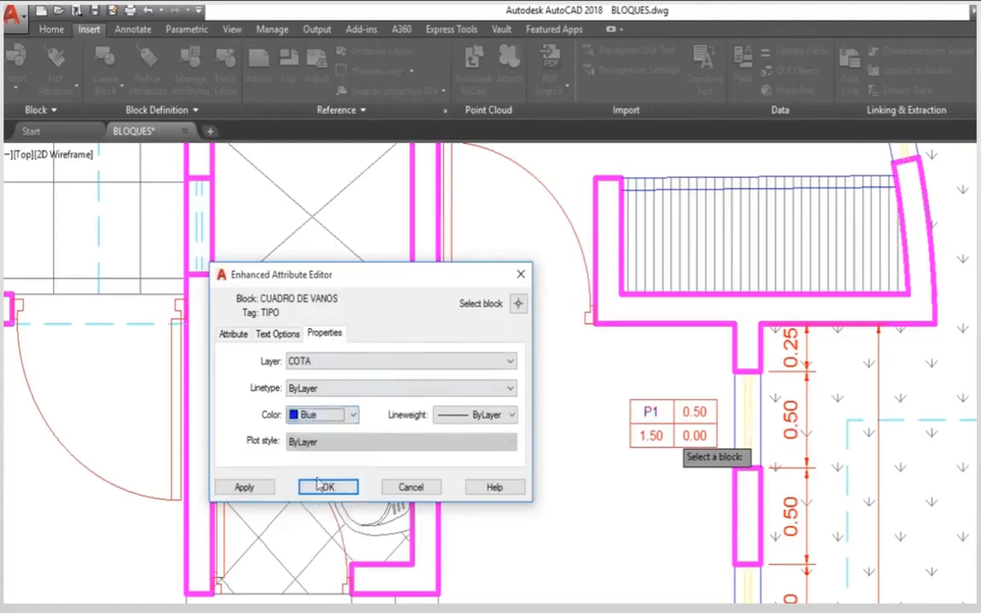
click(354, 421)
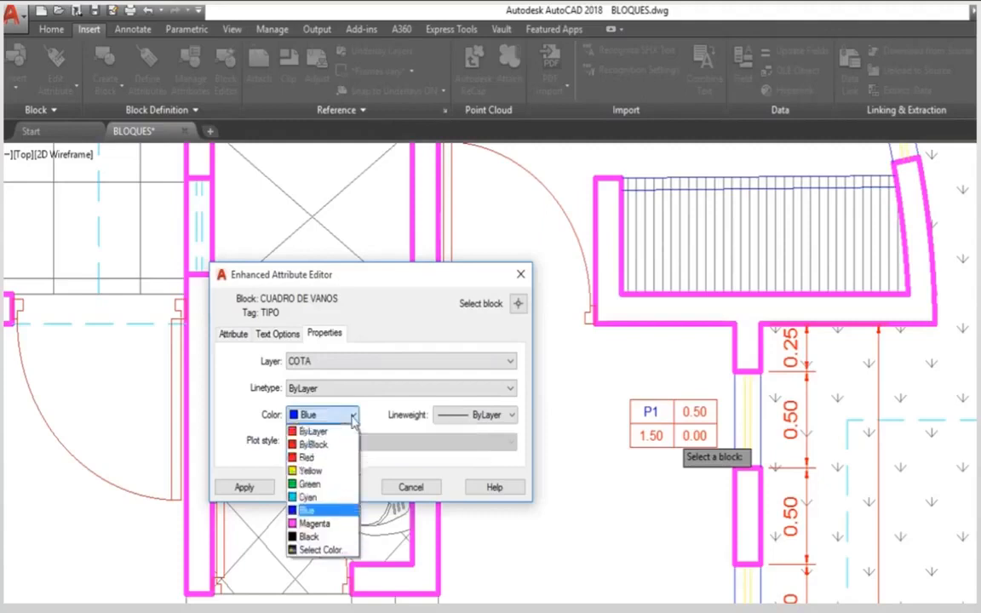
click(313, 433)
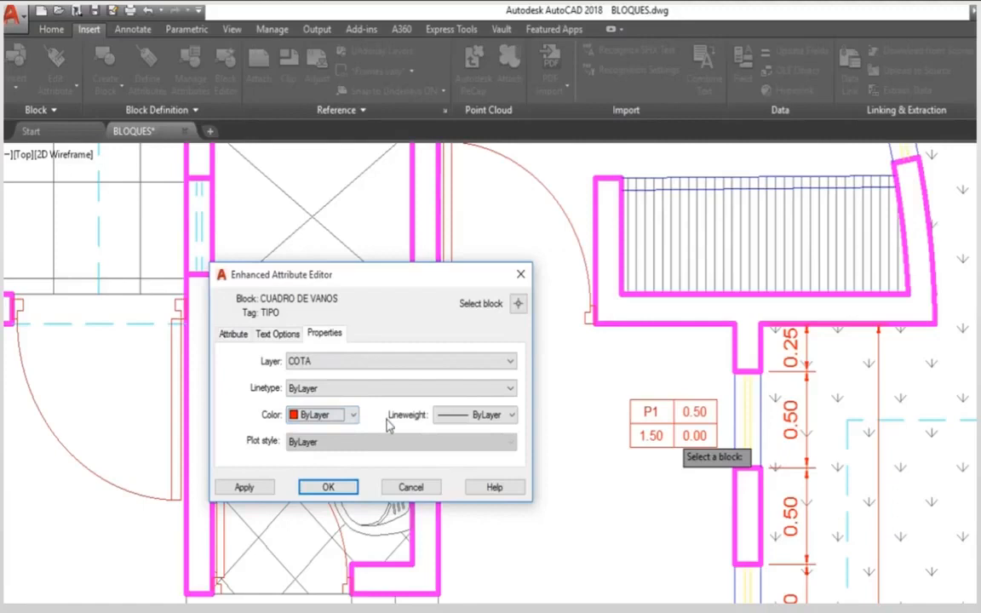
Check the lineweight and linetype choices for the TIPO attribute, keeping both at ByLayer
click(484, 419)
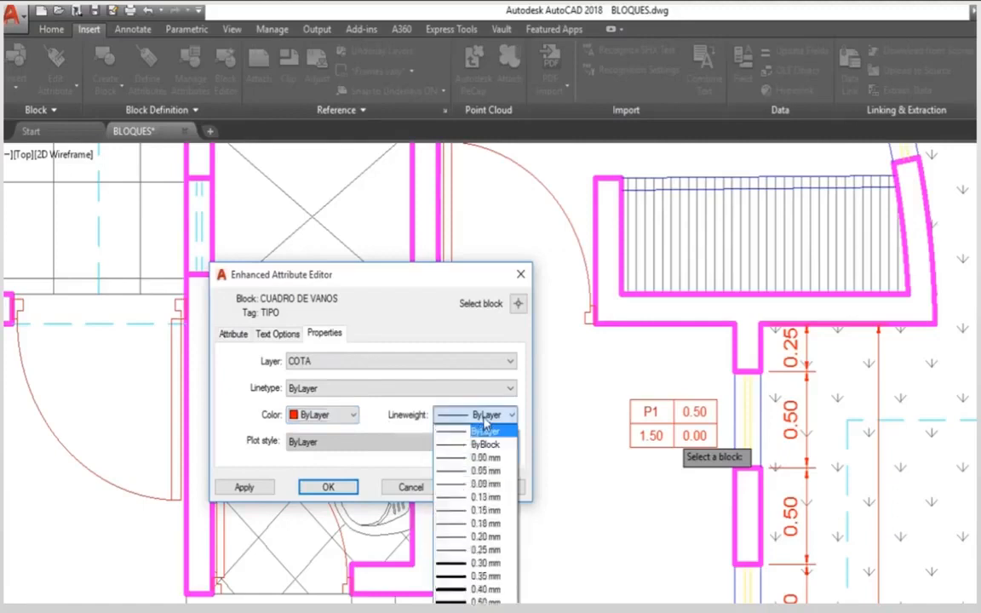
click(486, 430)
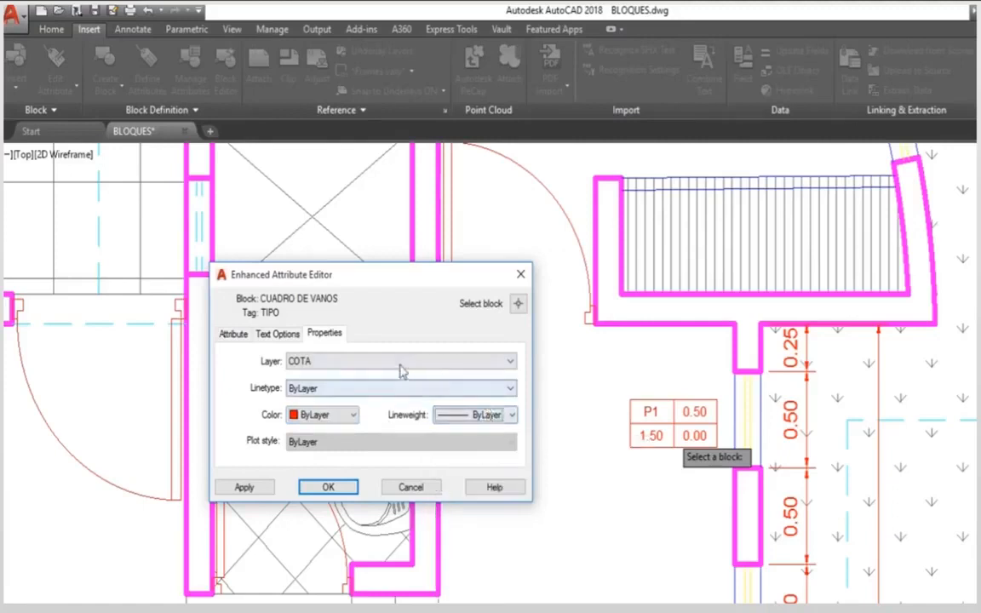
click(372, 389)
click(373, 392)
Set the TIPO attribute's color to Green, apply the edits to the tag and close the attribute editor
click(344, 415)
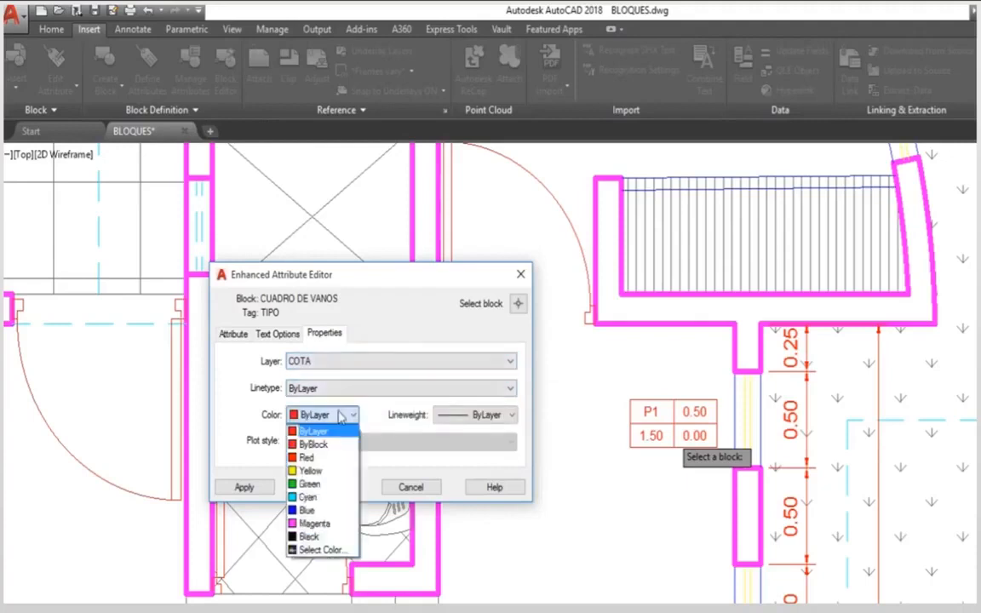
click(308, 485)
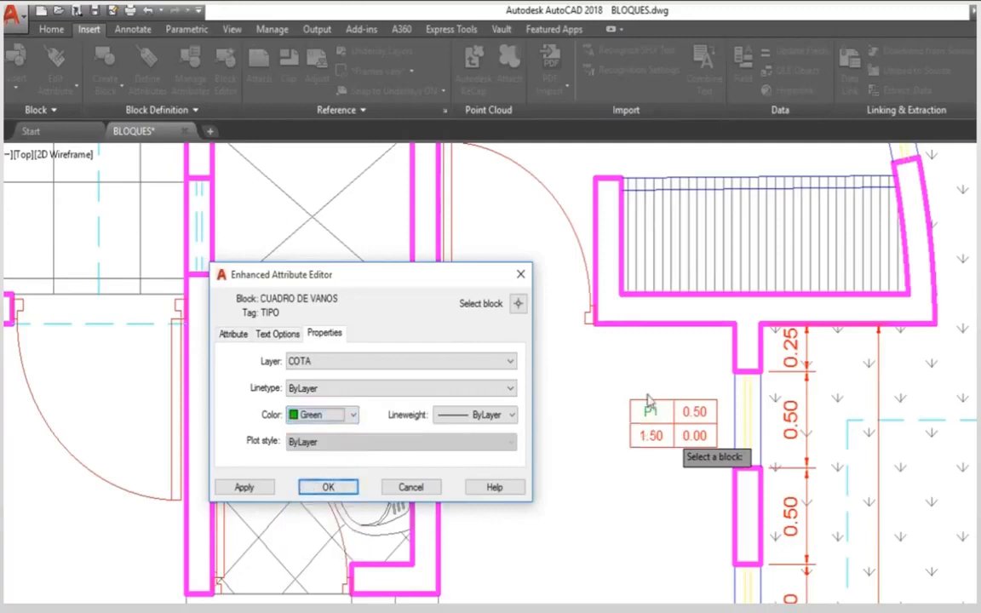
click(232, 333)
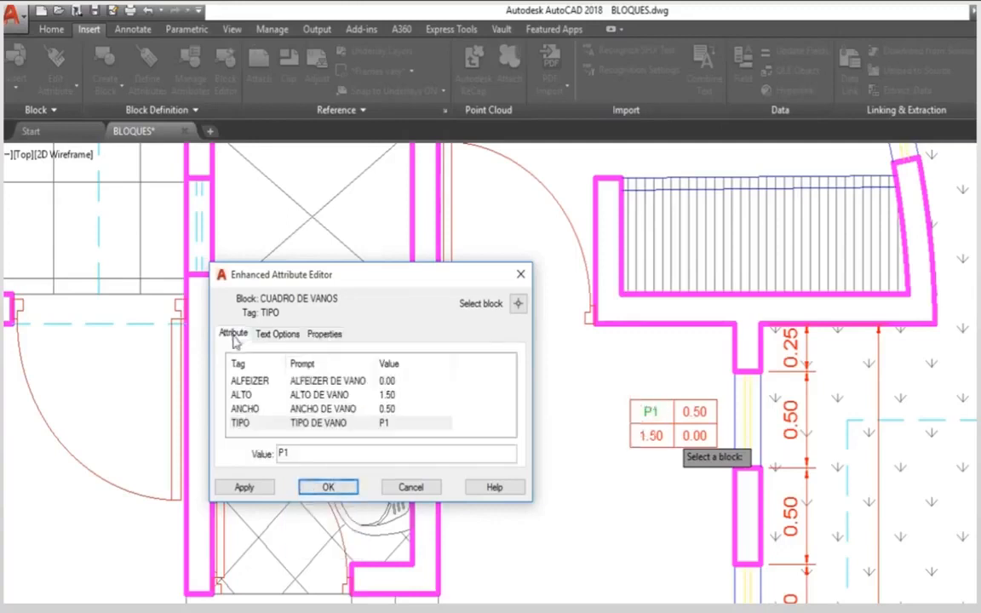
click(246, 384)
click(242, 395)
click(243, 409)
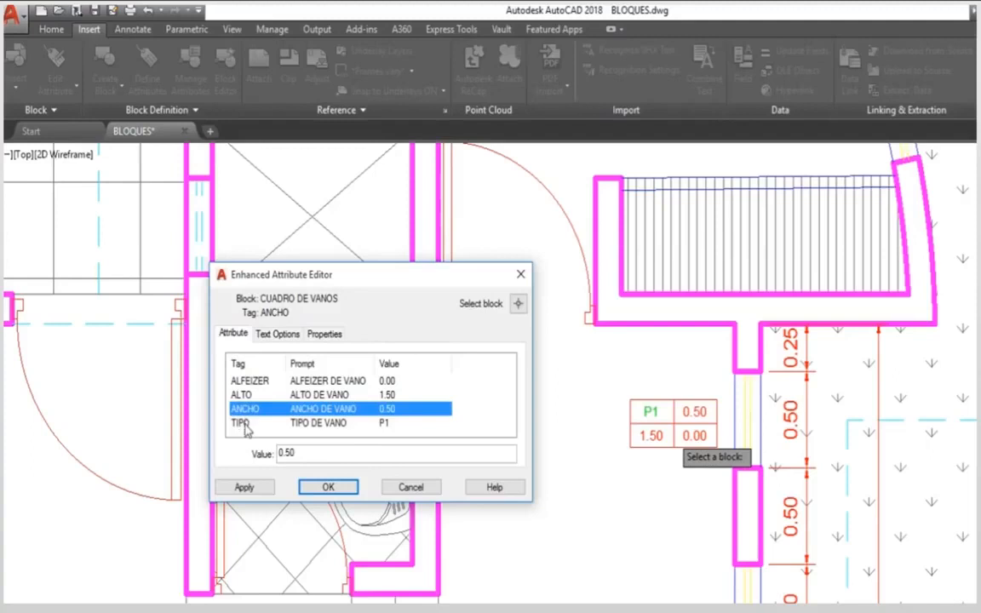
click(244, 424)
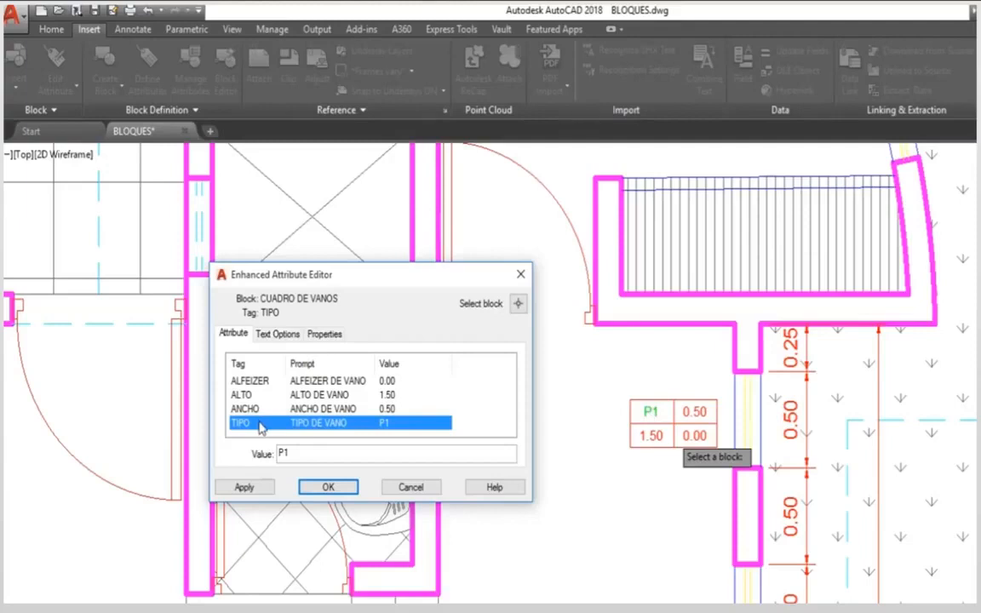
click(245, 488)
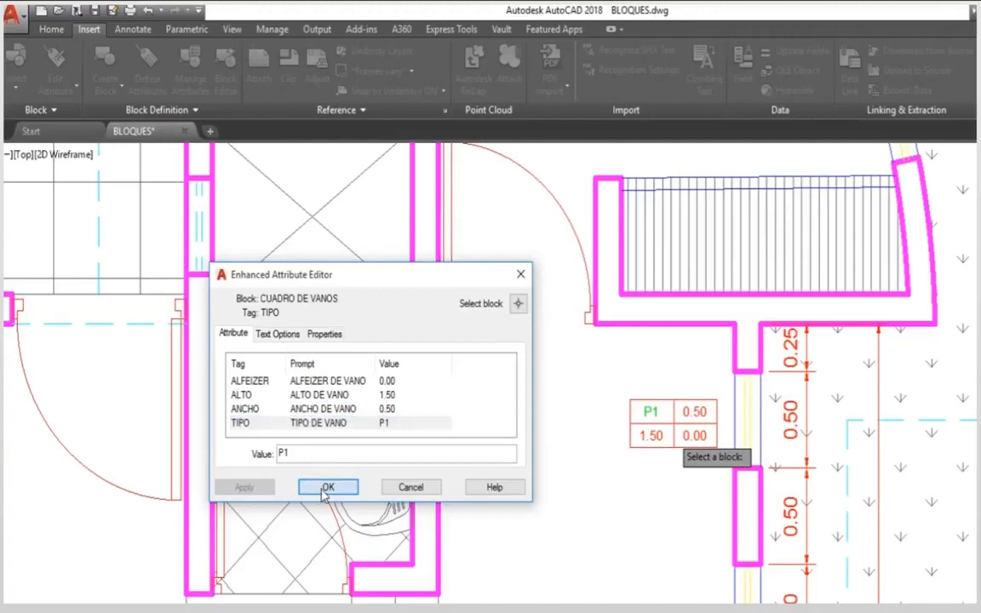
click(328, 487)
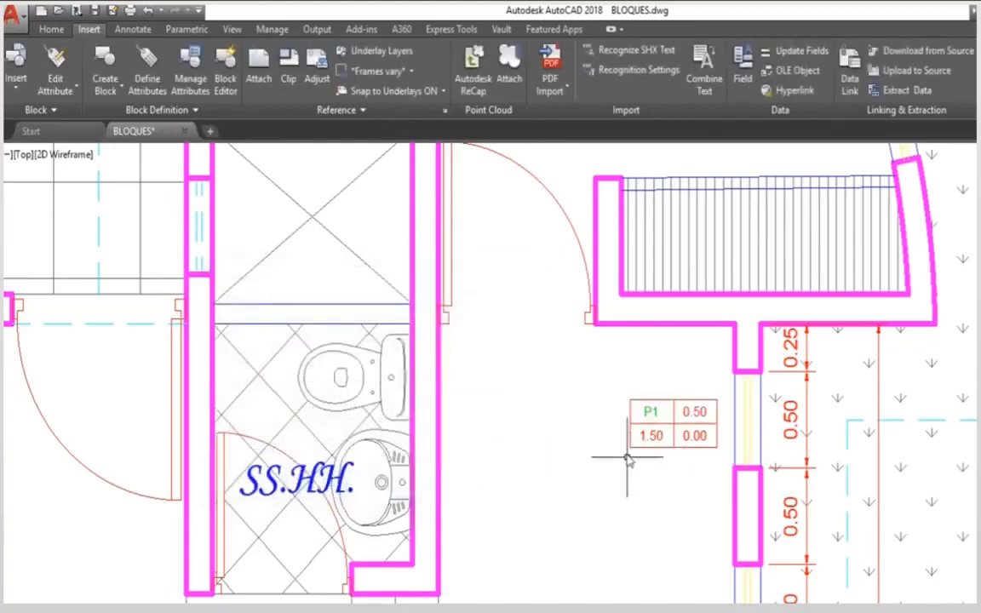
Review the text styles available in the drawing, keeping Standard as the current one
scroll(629, 474, up, 2)
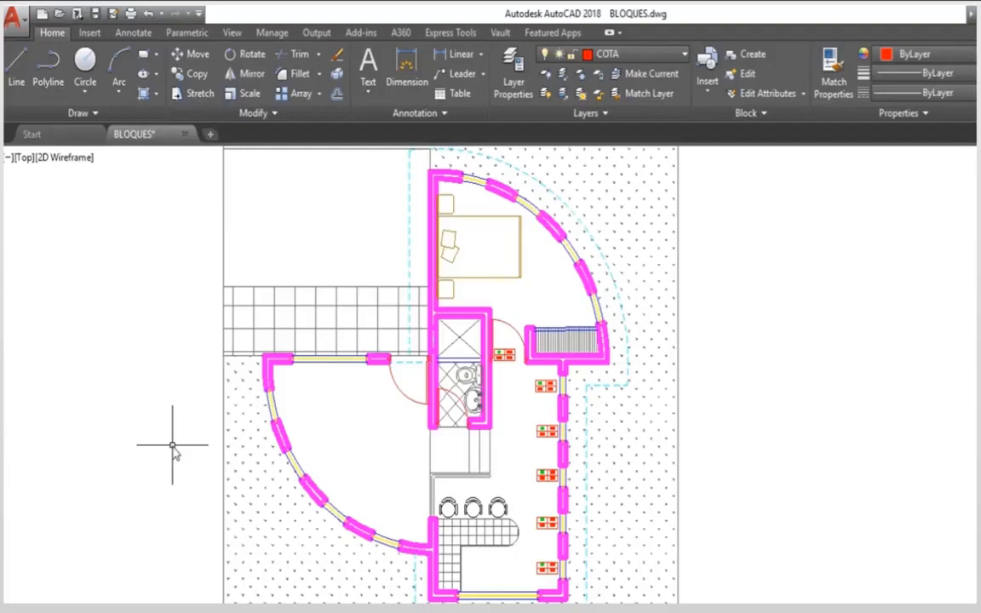
click(368, 114)
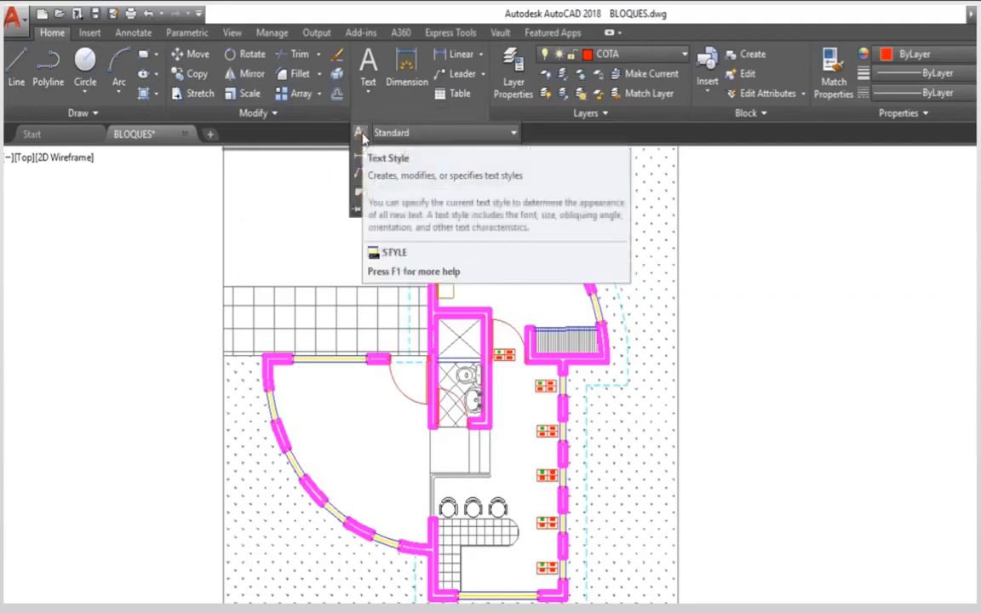
click(387, 134)
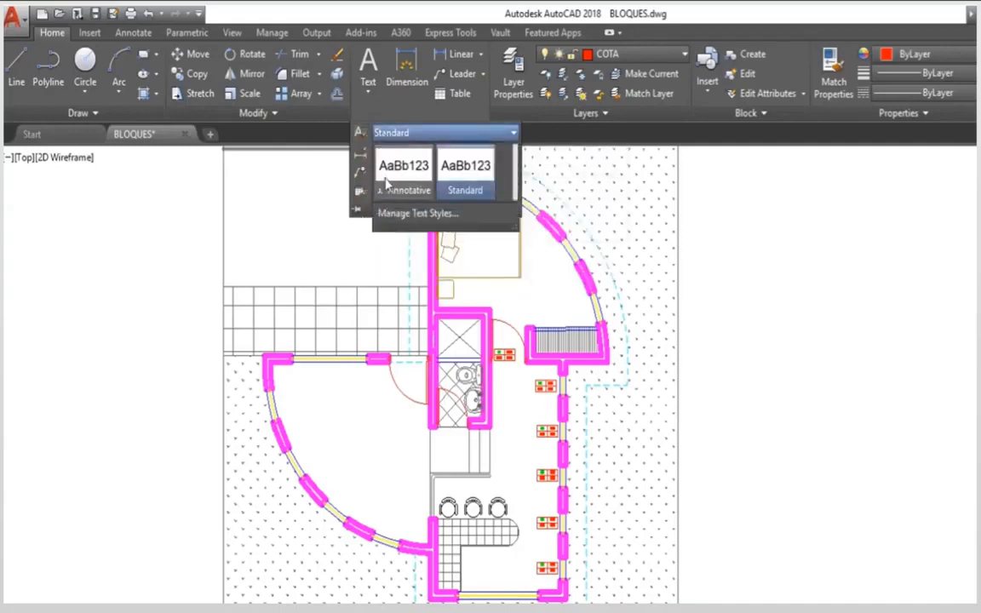
click(443, 193)
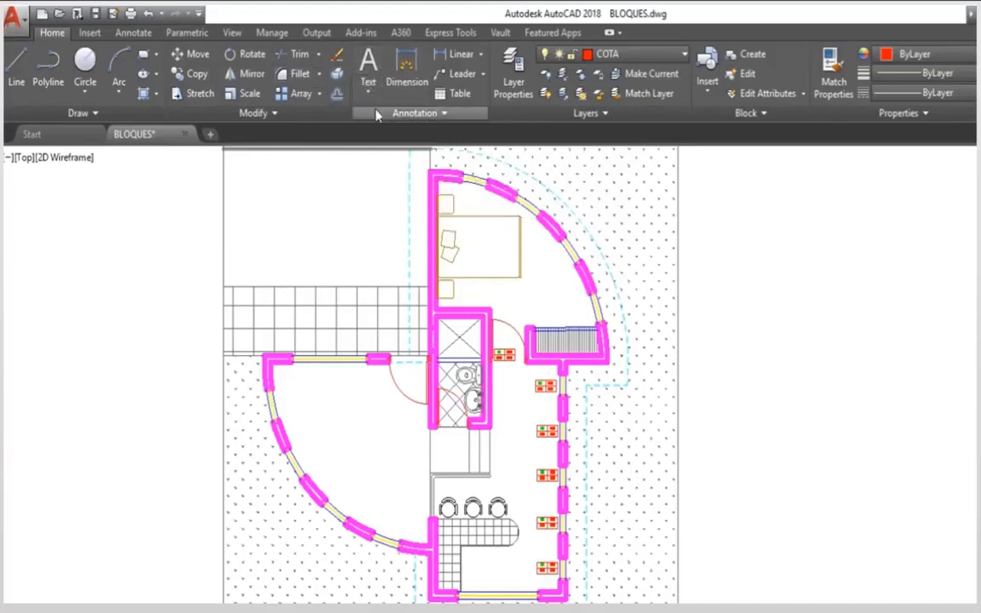
click(377, 113)
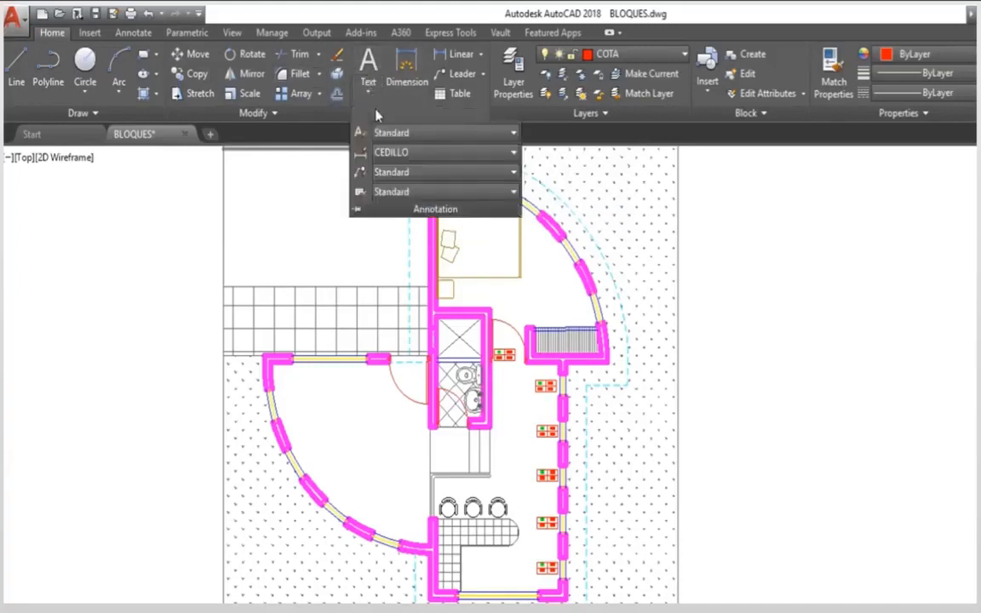
Open the text style manager and compare the settings of the Annotative and Standard styles
click(115, 36)
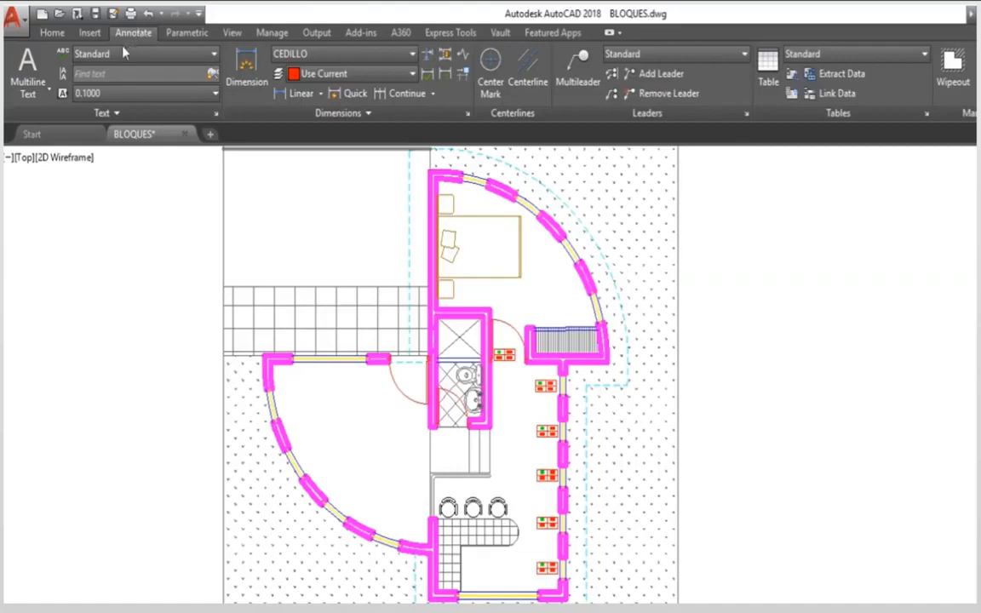
click(99, 54)
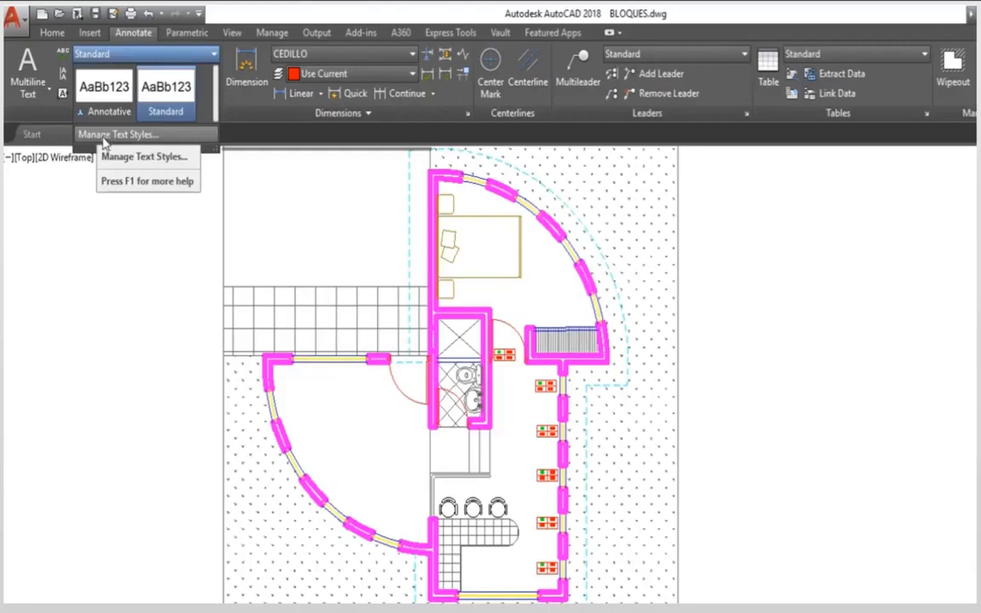
click(103, 139)
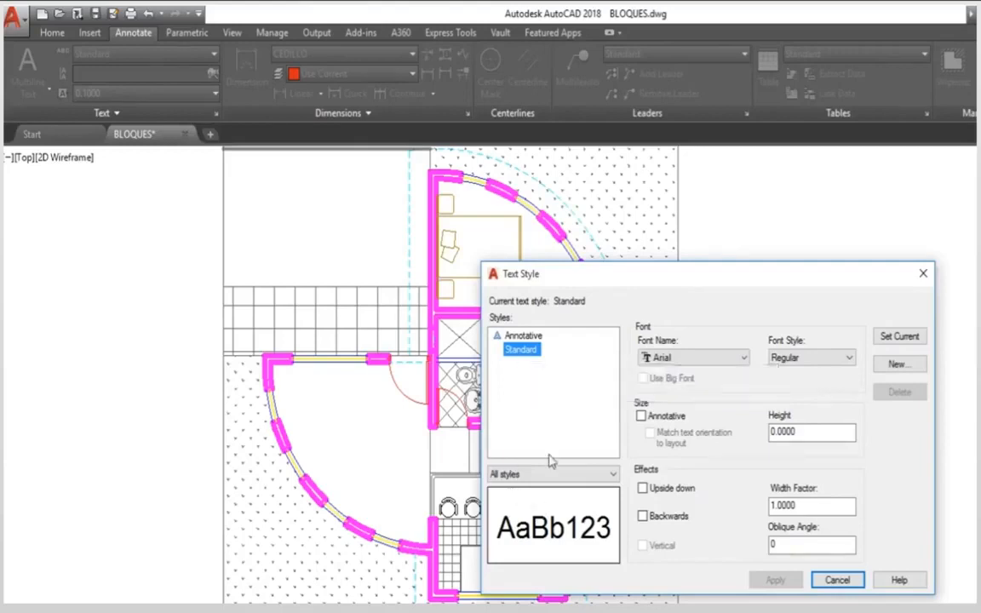
click(521, 336)
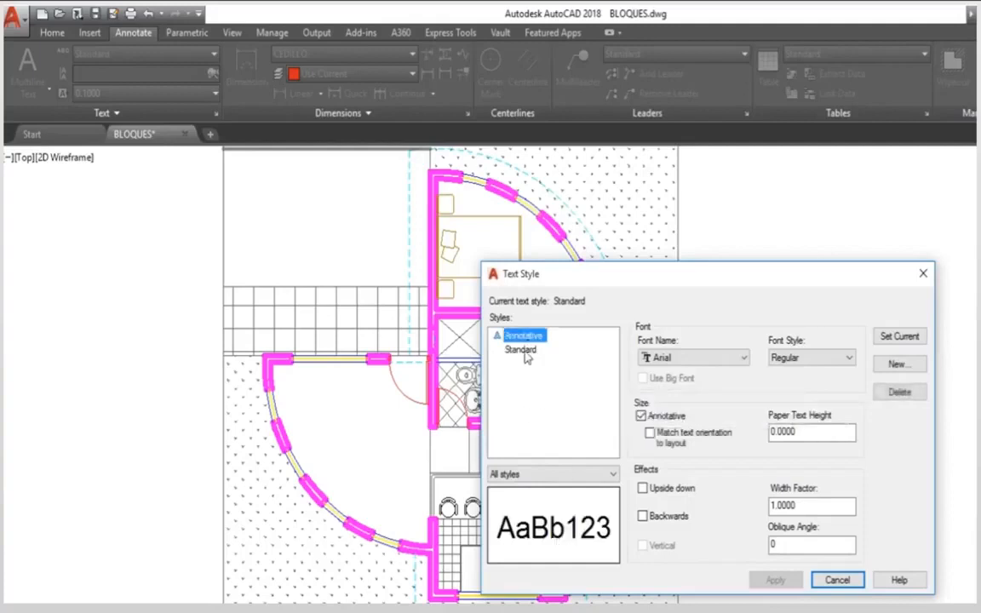
click(523, 350)
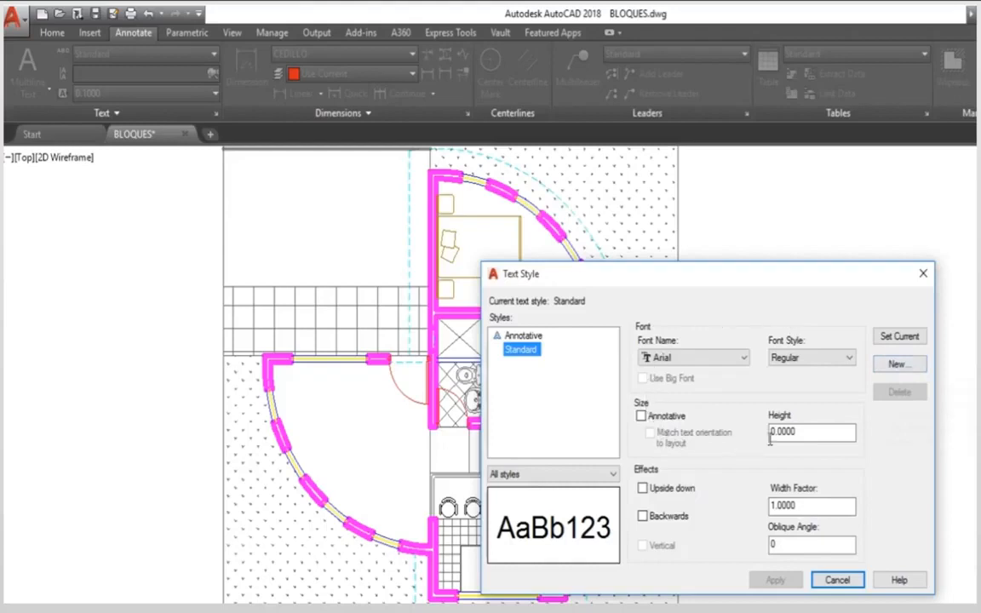
Create a new text style named TEXTOS INTERIORES
click(893, 364)
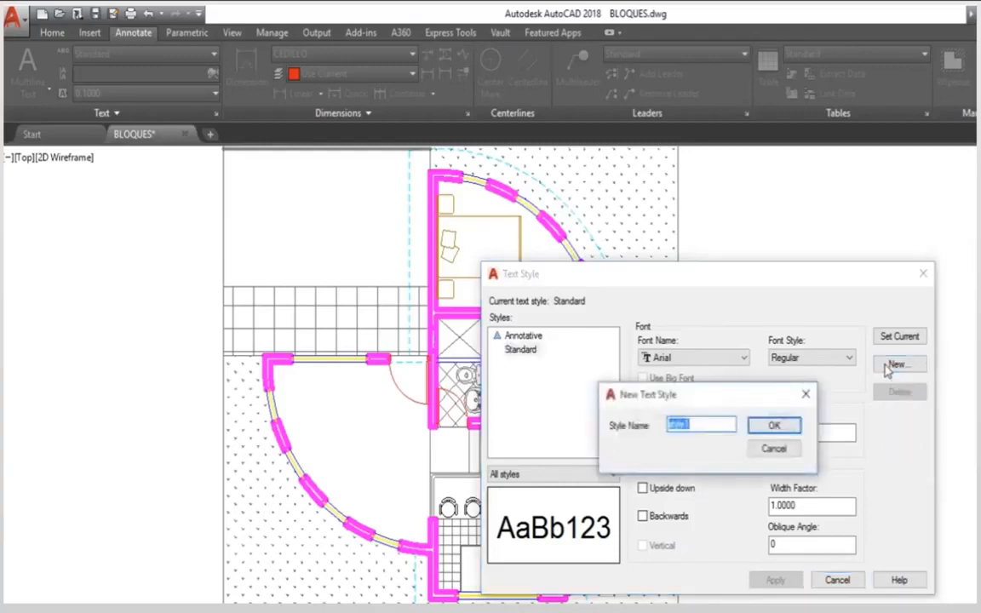
key(BackSpace)
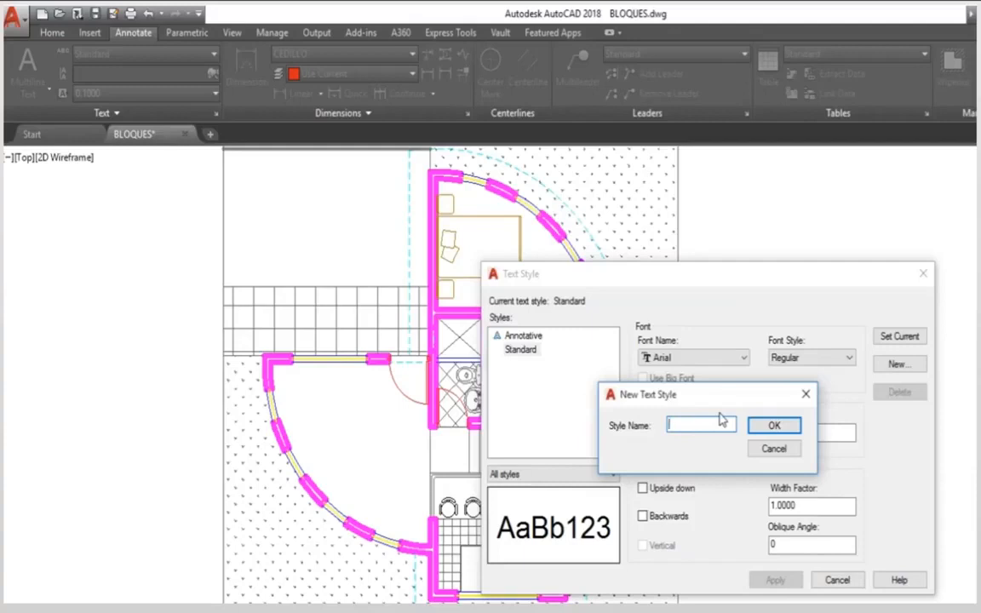
text(TES)
key(BackSpace)
text(XTOS)
text( INTERI)
text(ORES)
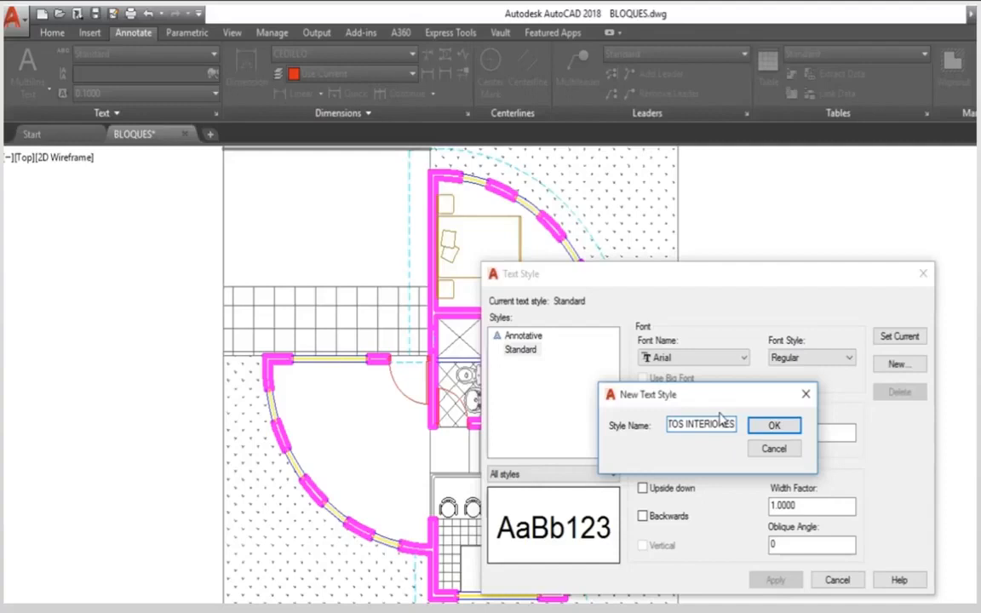
click(764, 426)
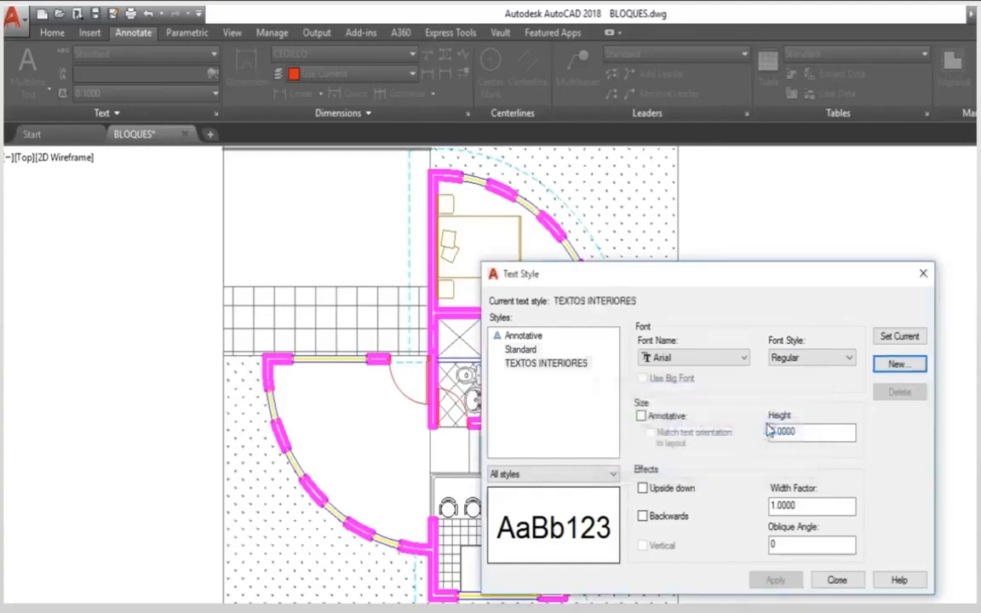
Try the Monotype Corsiva font on the TEXTOS INTERIORES text style
click(563, 365)
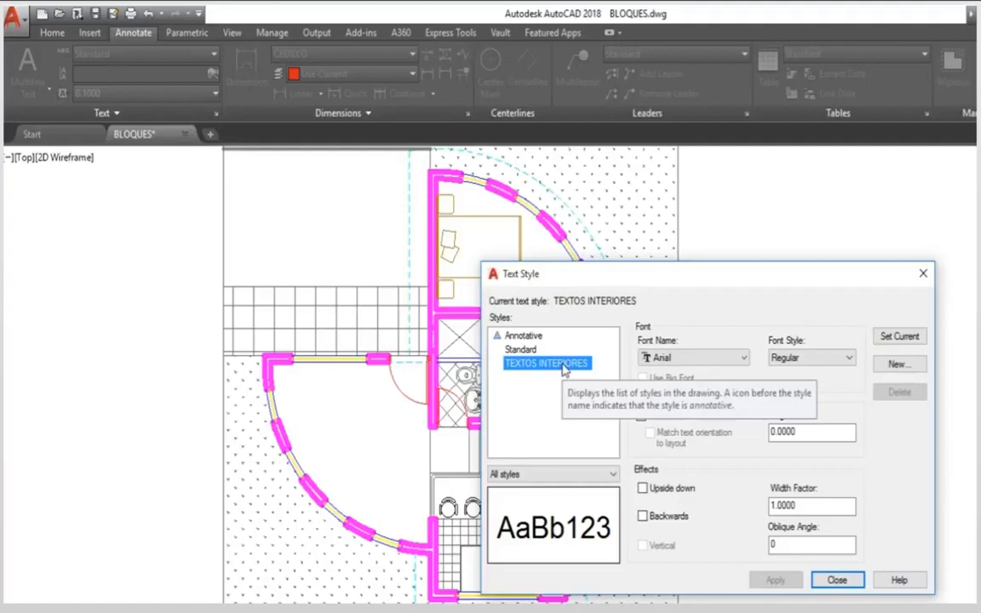
click(743, 361)
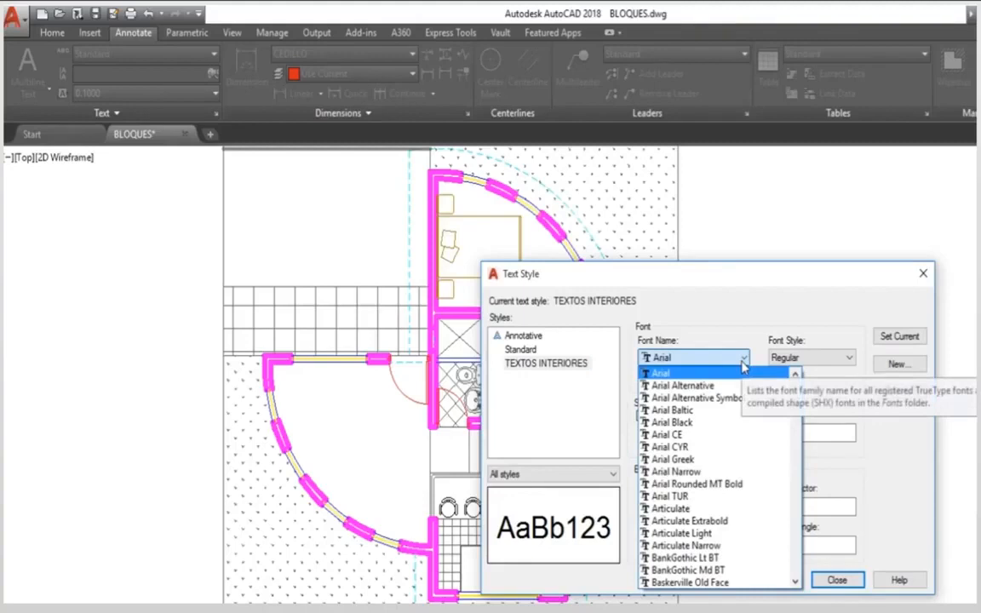
text(mon)
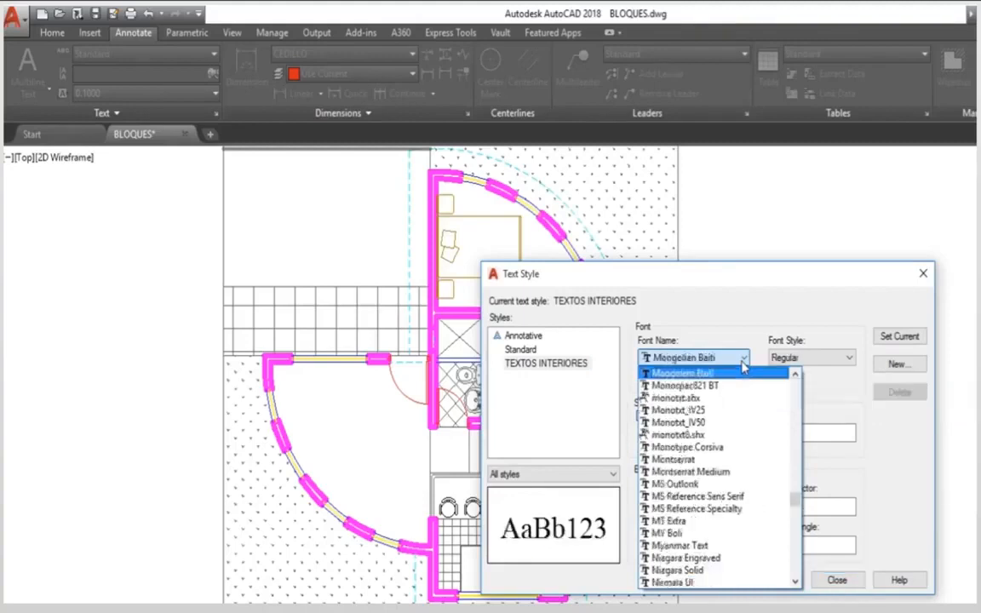
click(690, 447)
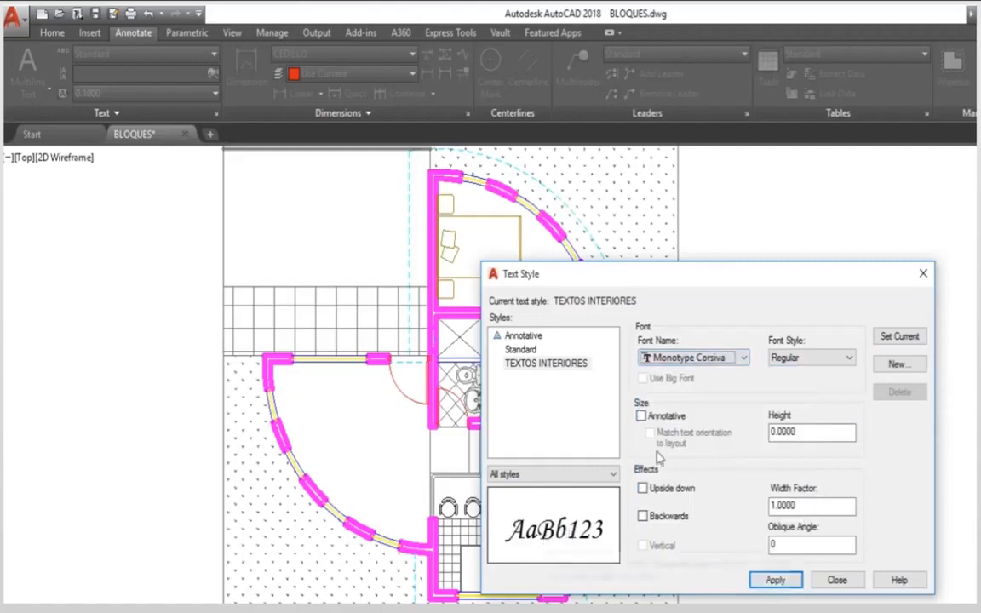
Set the font of the TEXTOS INTERIORES text style to Times New Roman
click(744, 362)
text(times)
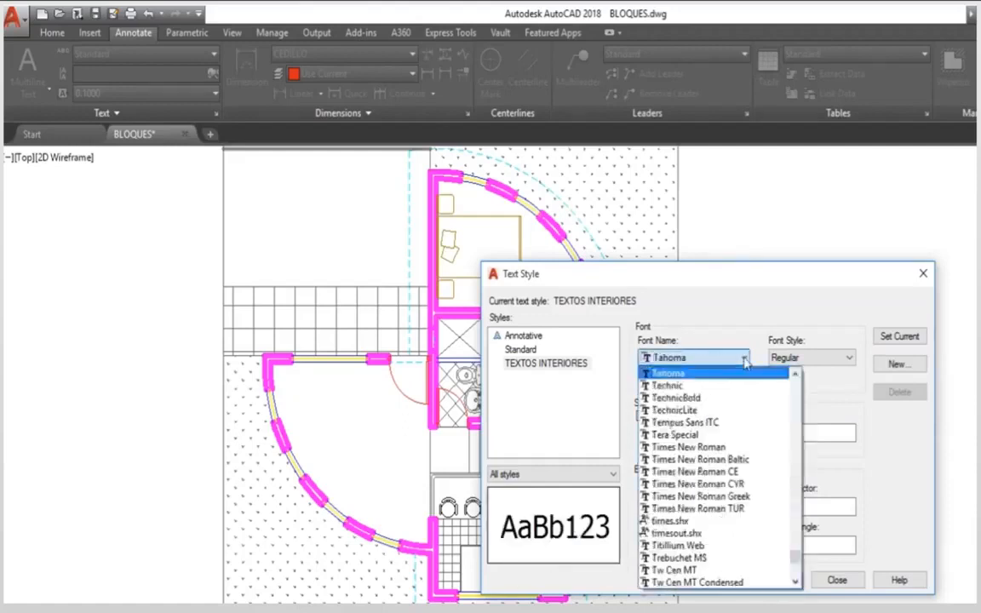
click(749, 373)
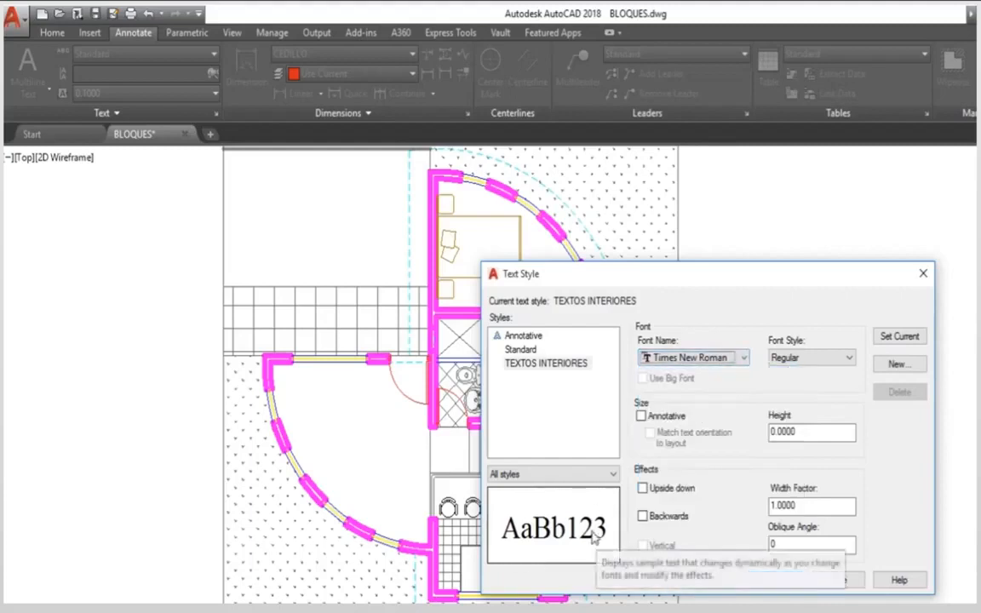
Try the Cursiva, Negrita and Negrita Cursiva font styles on TEXTOS INTERIORES and return the font style to Regular
drag(661, 290, 607, 263)
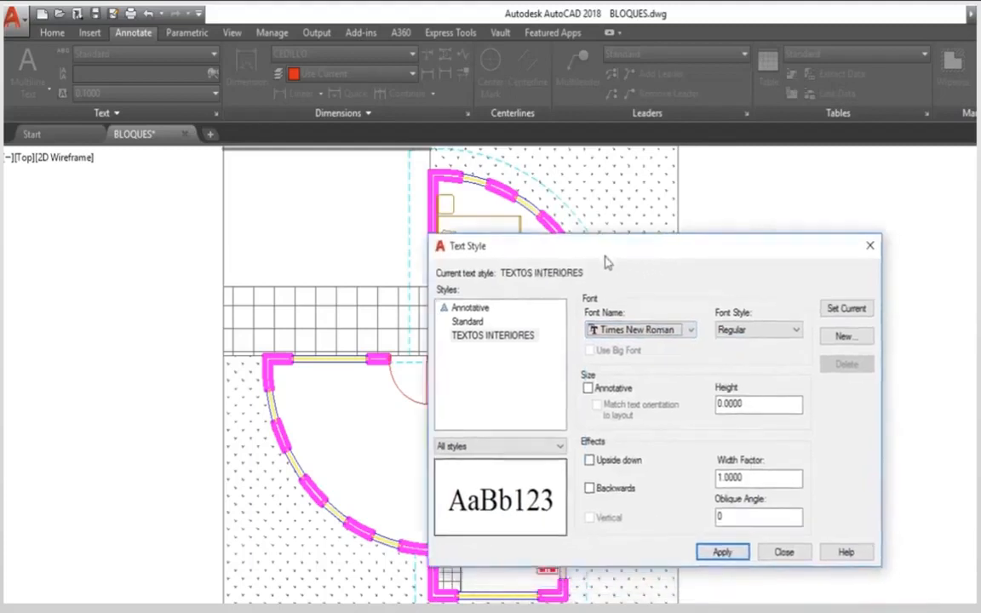
click(797, 331)
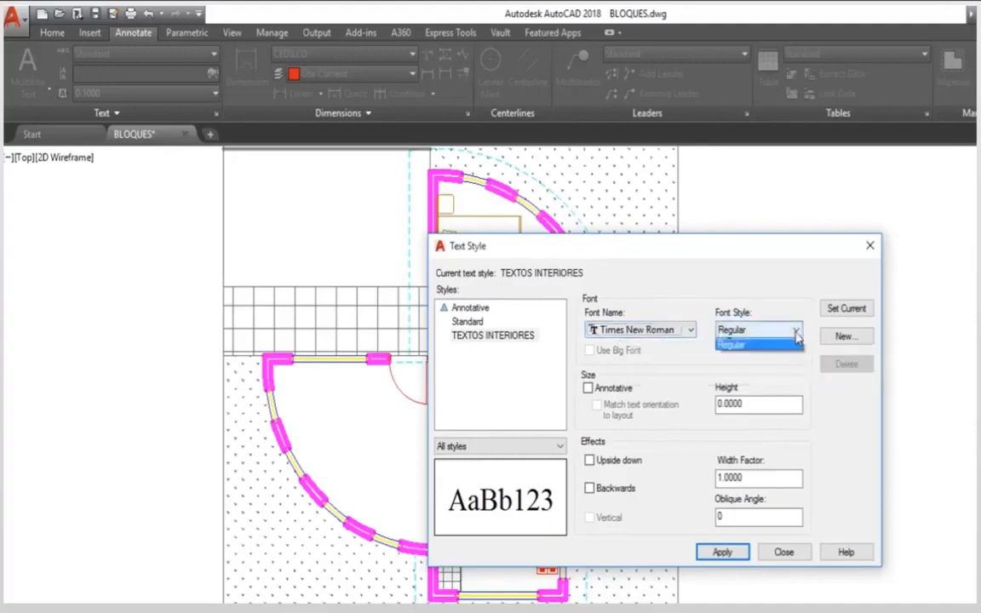
click(737, 345)
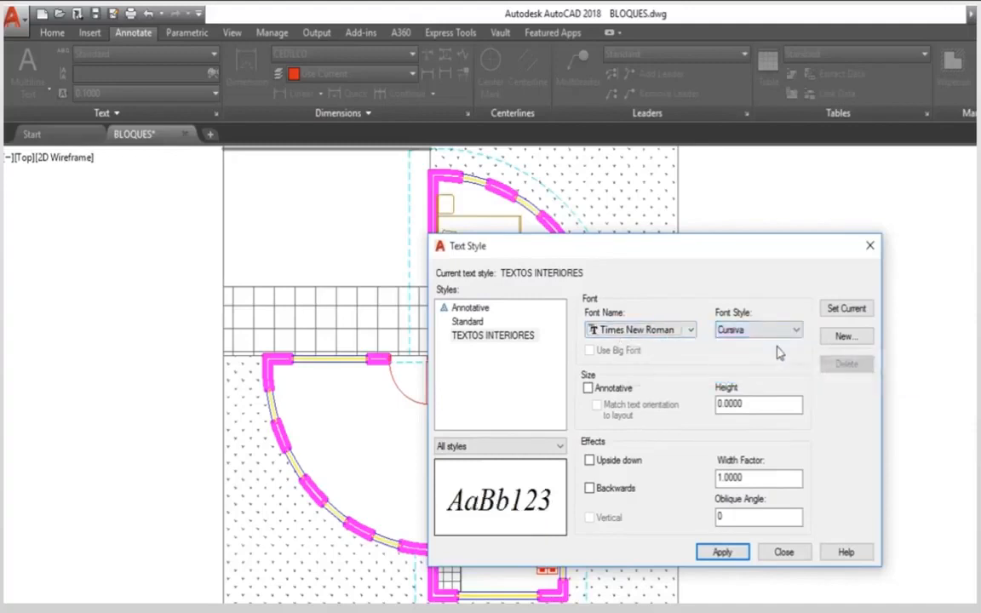
click(796, 331)
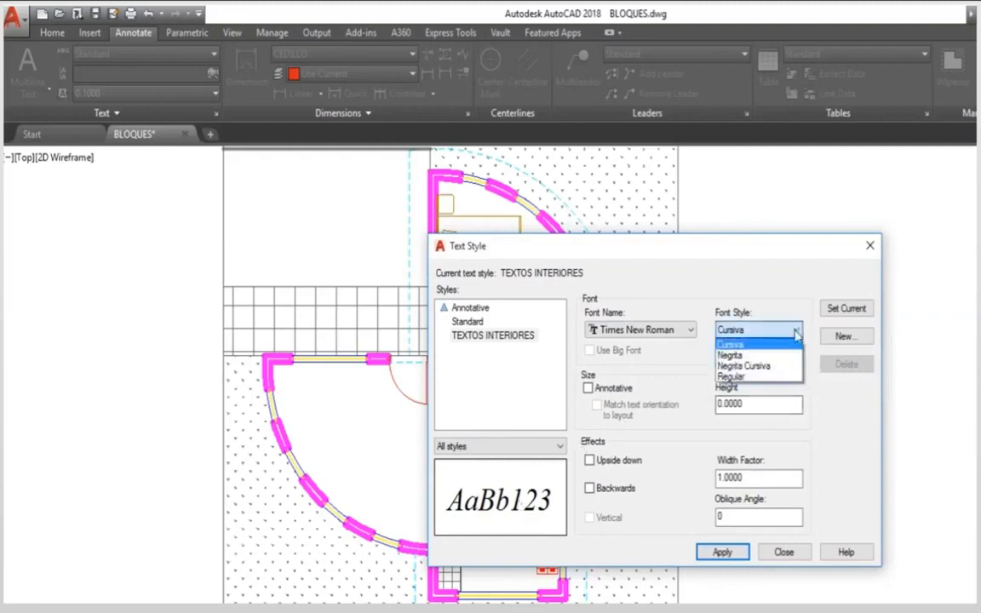
click(743, 356)
click(797, 331)
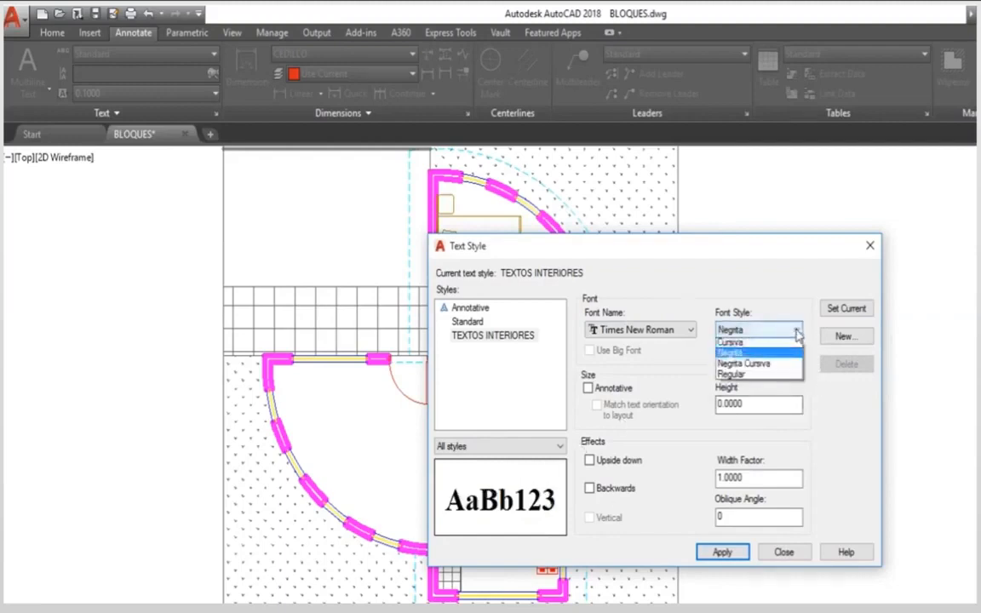
click(771, 368)
click(794, 331)
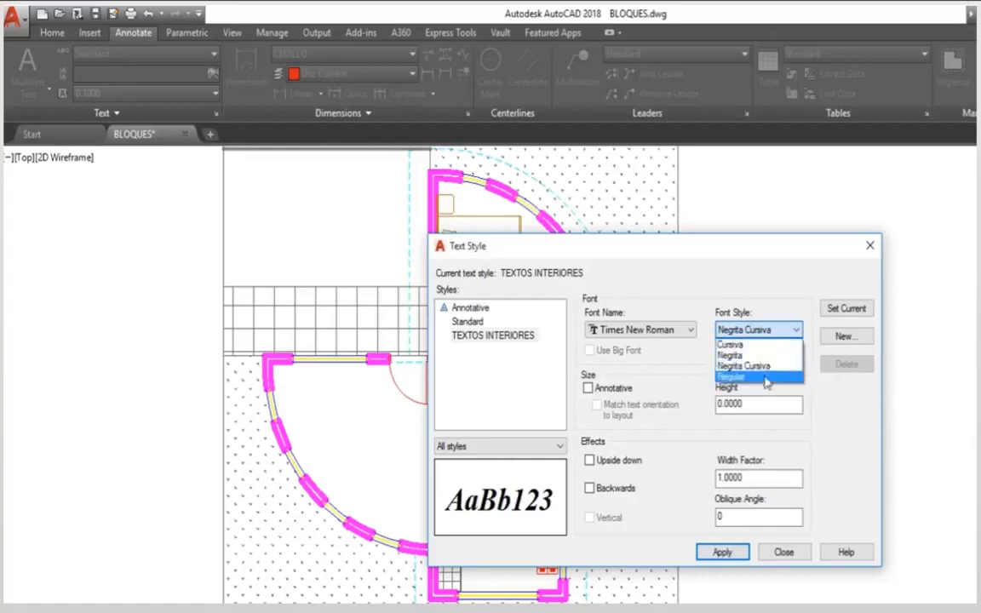
click(767, 378)
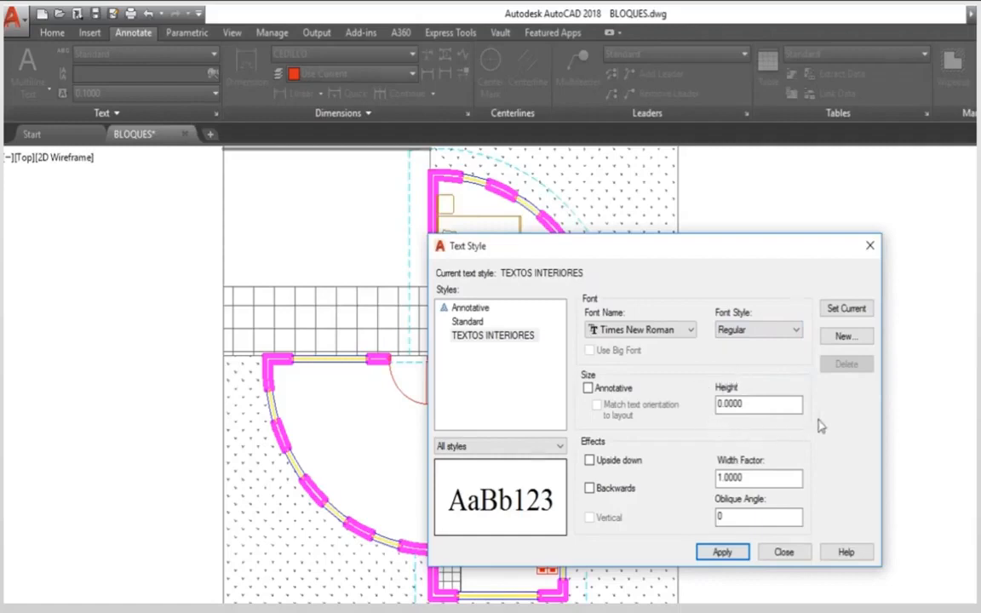
Set the text height of the TEXTOS INTERIORES style to 0.15
click(750, 404)
key(BackSpace)
key(BackSpace)
key(BackSpace)
key(BackSpace)
text(15)
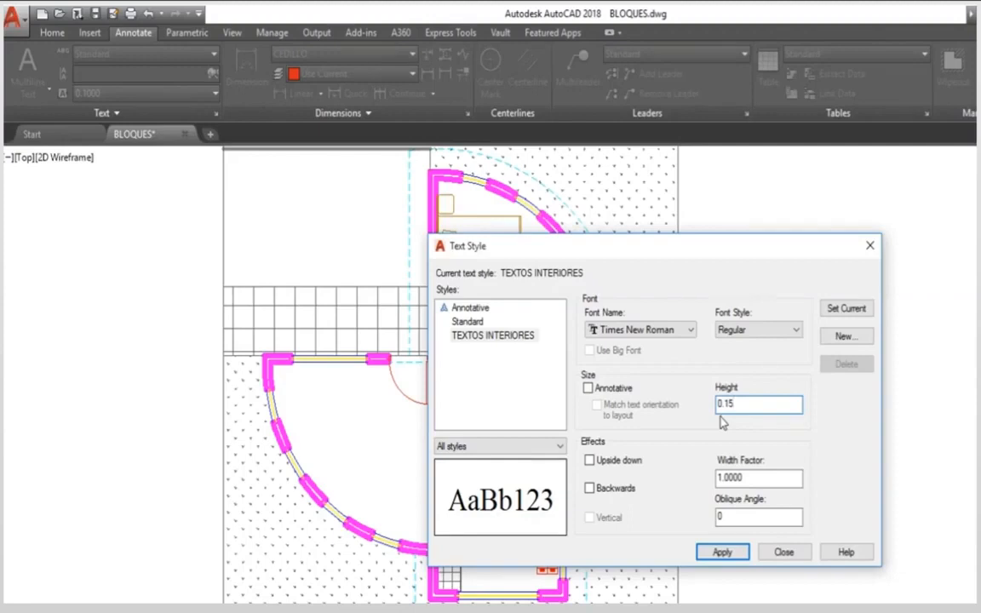
Try the Upside down and Backwards effects on the text style, switching each one off again
click(589, 461)
click(589, 461)
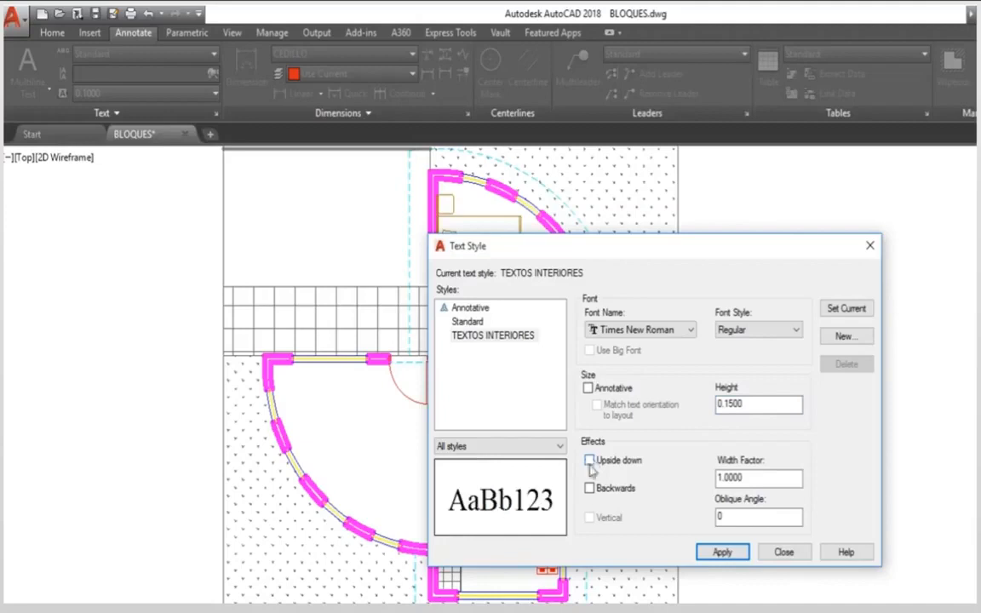
click(589, 489)
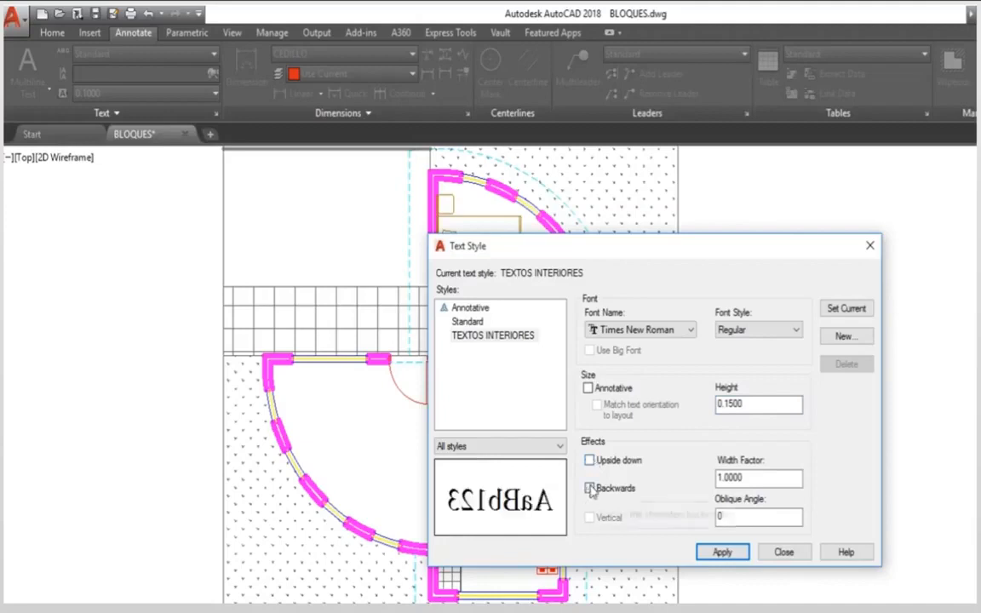
click(590, 489)
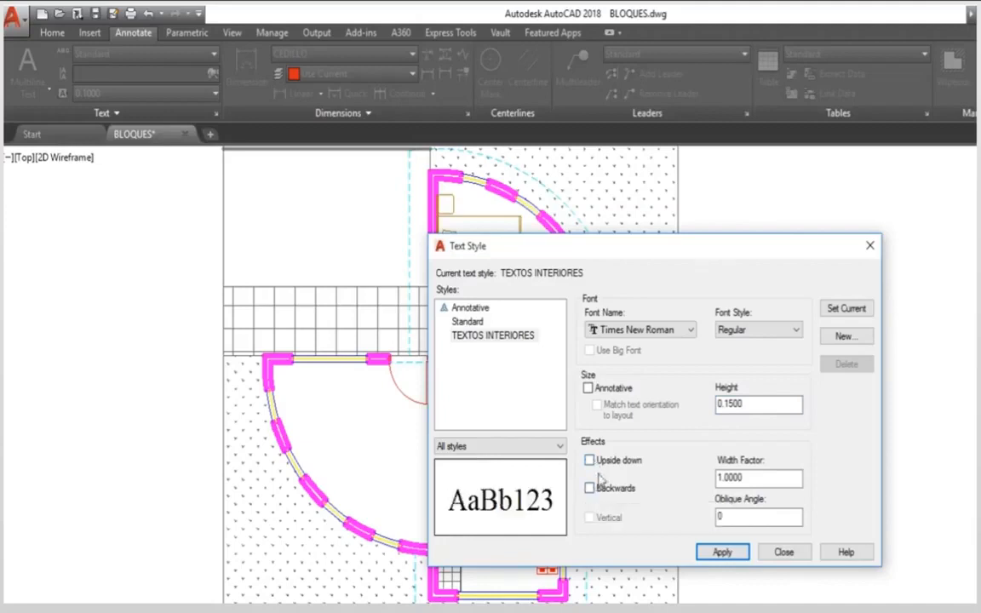
Try width factors of 0.5 and 2 on the text style and reset the factor to 1
click(753, 479)
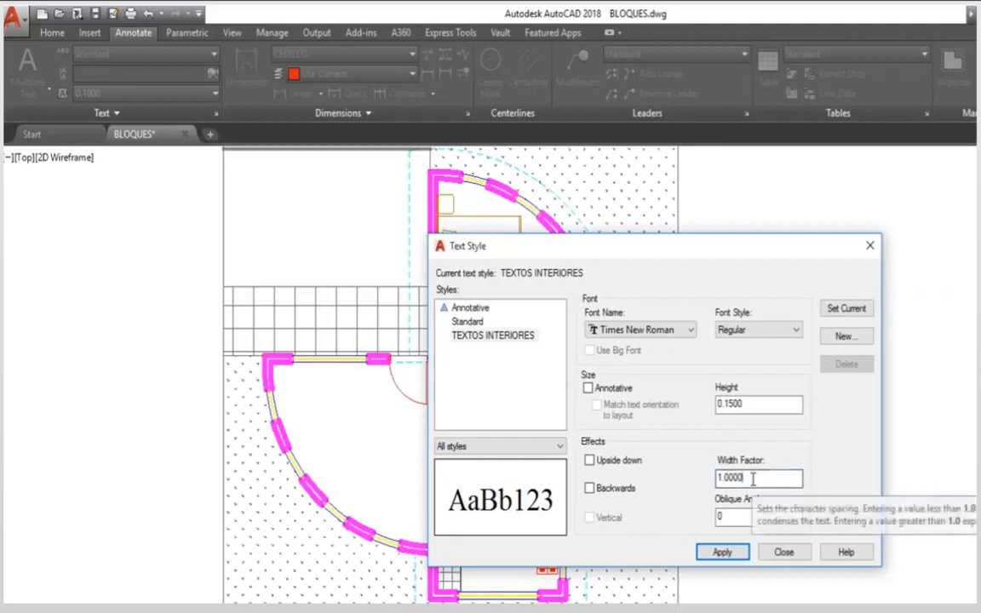
drag(753, 478, 712, 479)
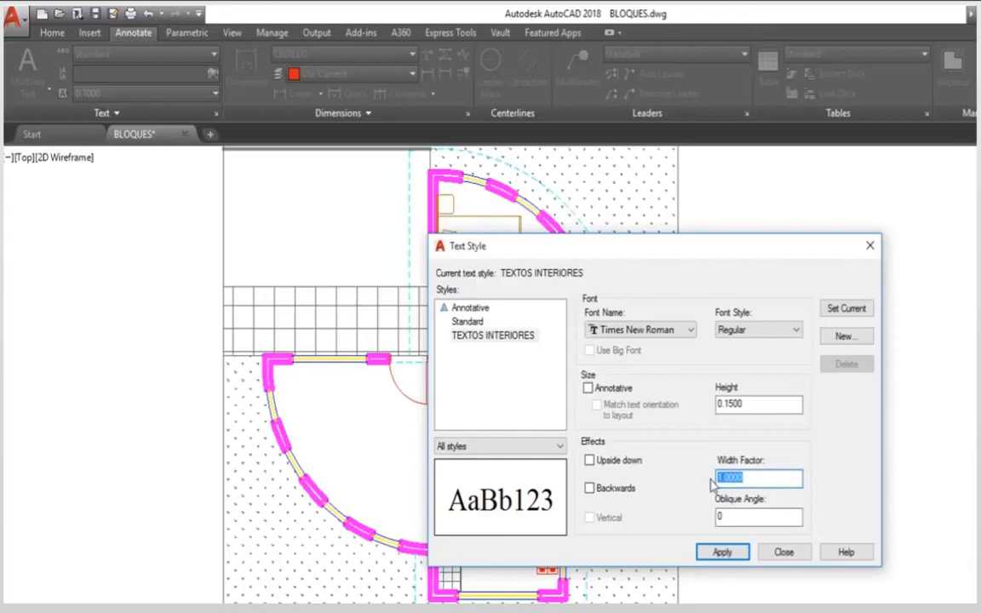
text(0.5)
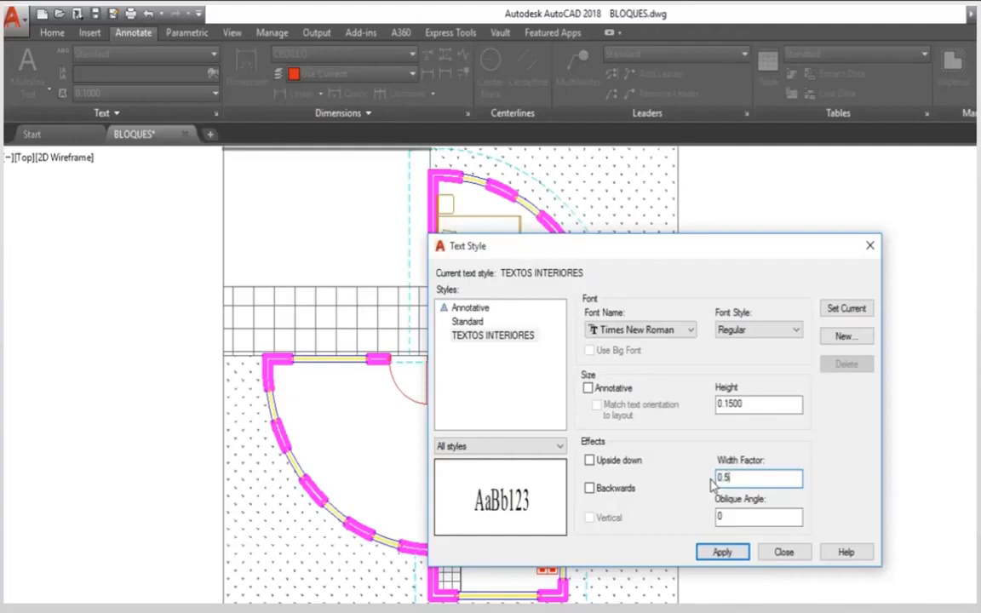
key(BackSpace)
key(BackSpace)
key(BackSpace)
text(2)
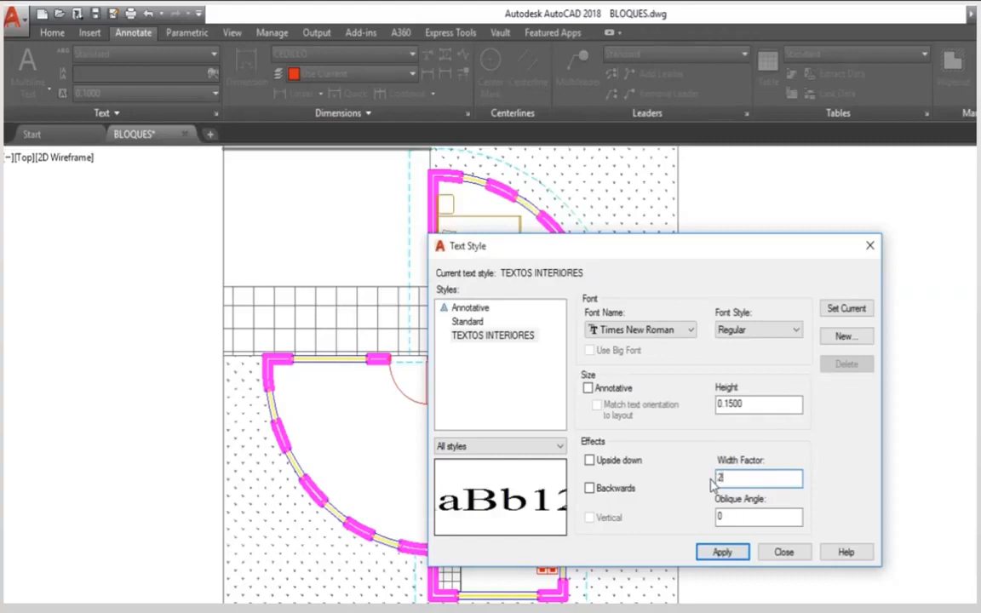
key(BackSpace)
text(1)
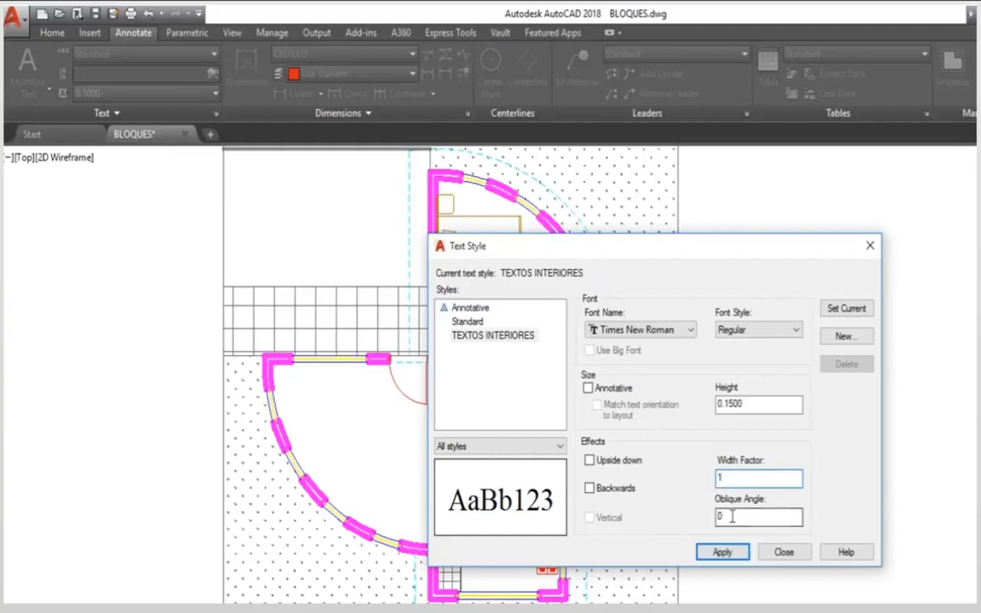
Try oblique angles of 30 and 45 on the text style, reset the angle to 0 and apply the settings
click(730, 516)
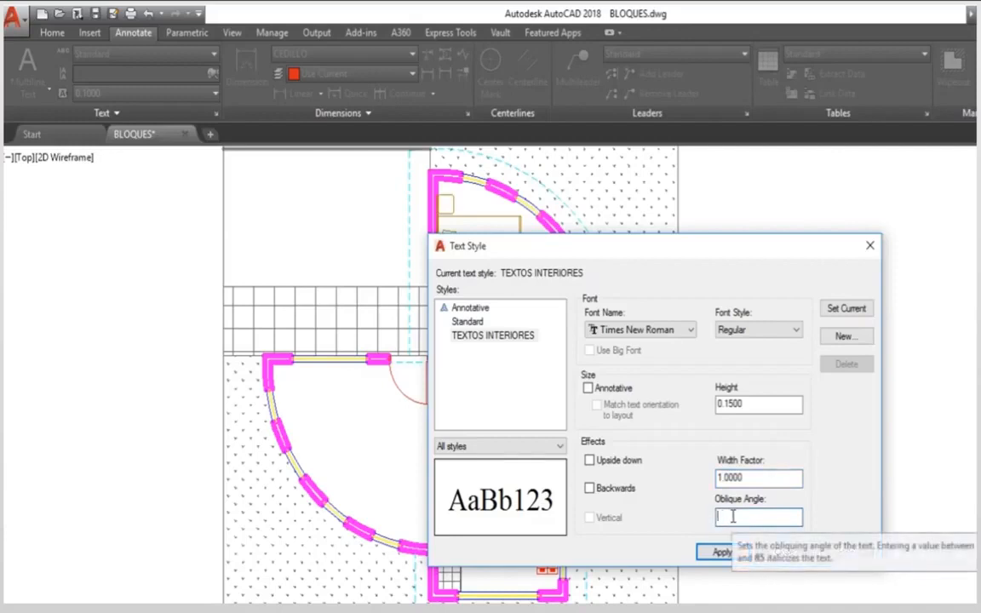
text(30)
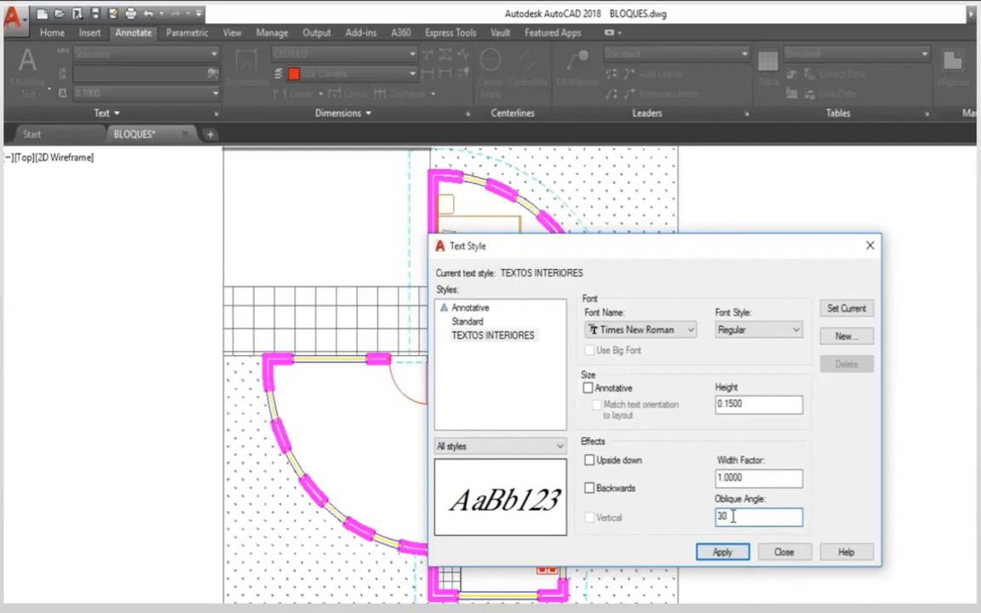
key(BackSpace)
key(BackSpace)
text(45)
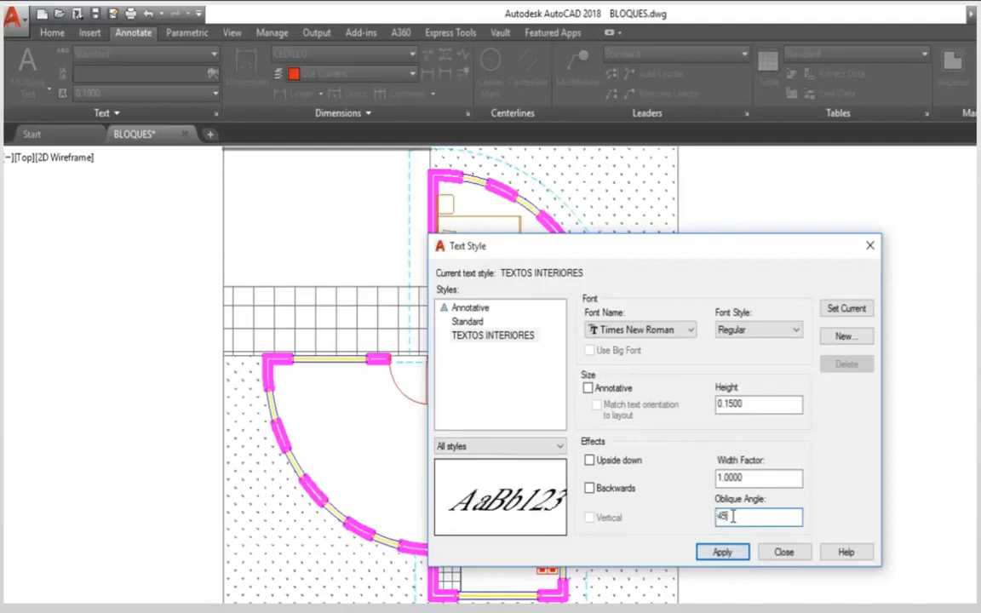
key(BackSpace)
key(BackSpace)
text(0)
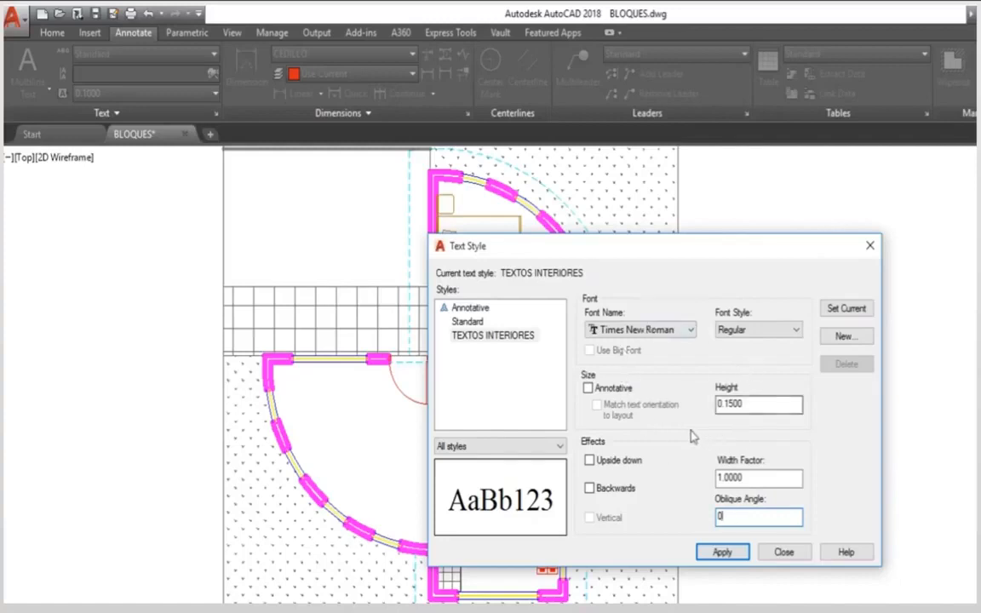
click(722, 554)
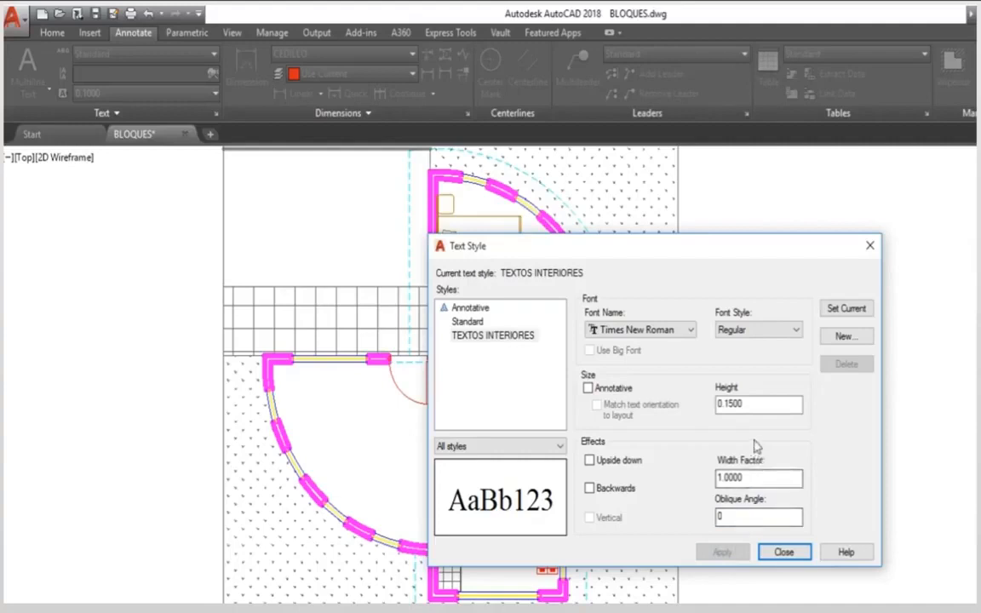
Set the text height of the TEXTOS INTERIORES style to 0.10 and apply it
click(732, 404)
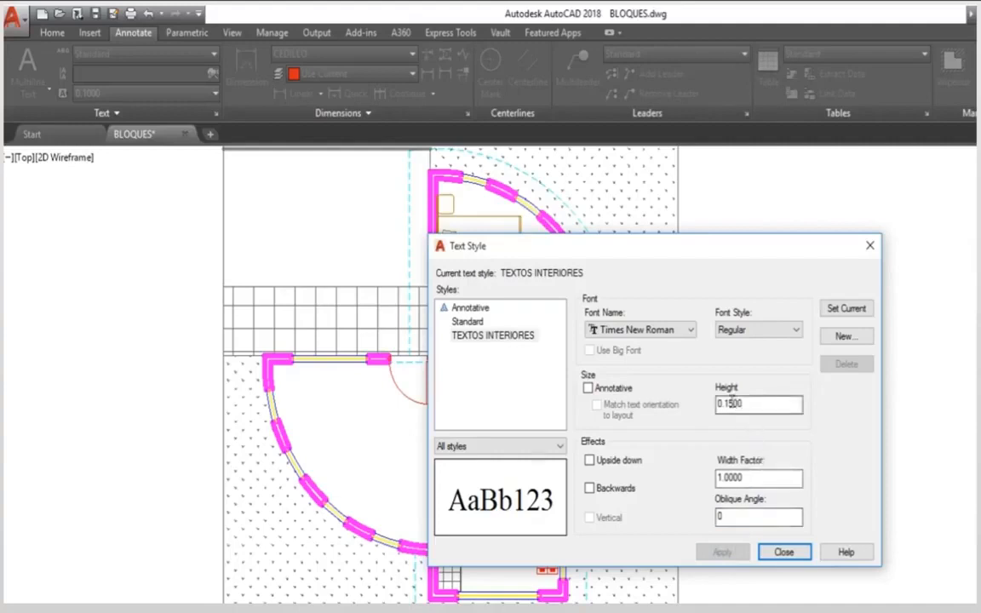
key(BackSpace)
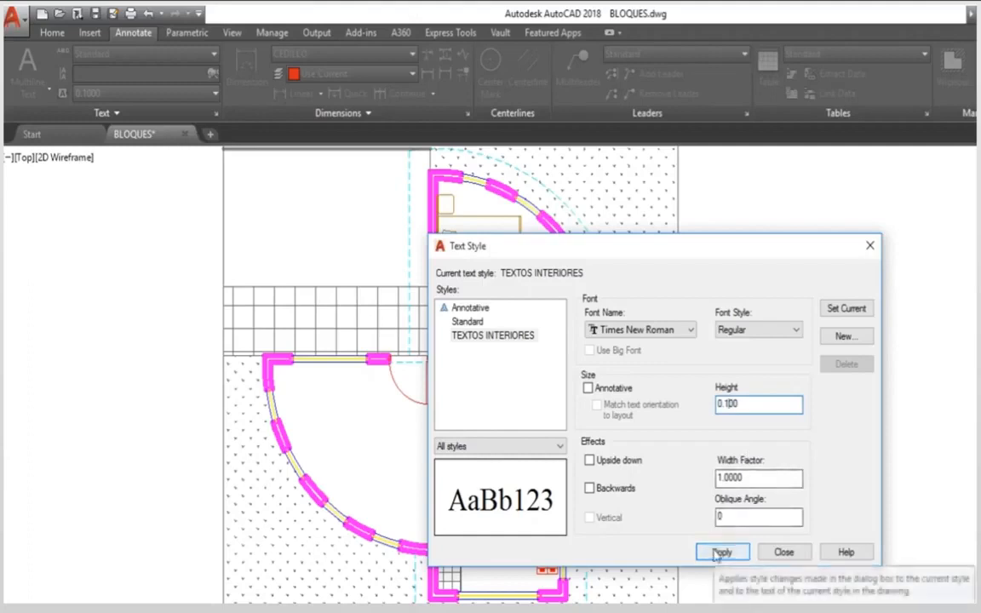
click(720, 554)
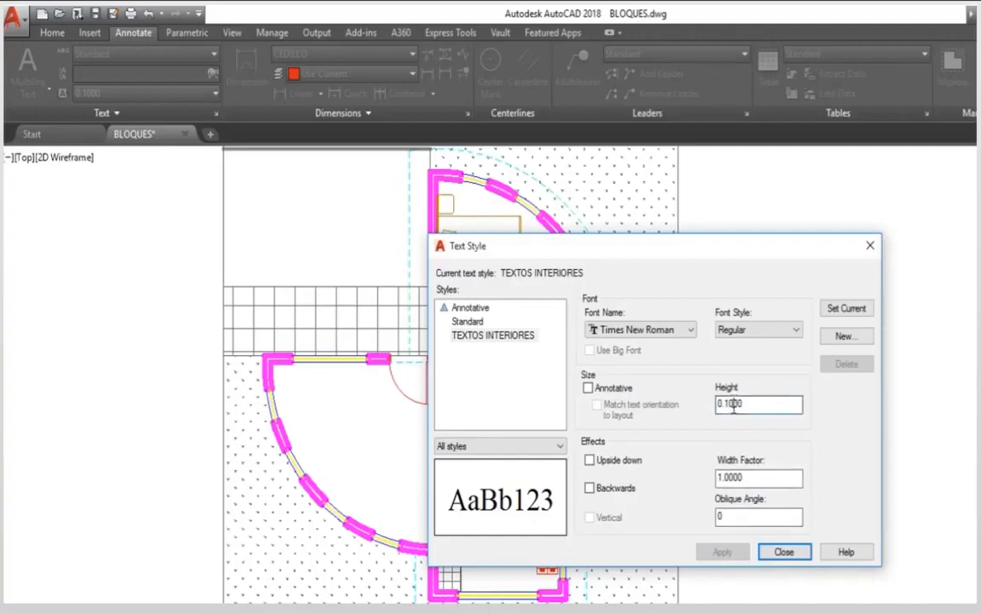
Set the TEXTOS INTERIORES text height back to 0.15, apply it and close the text style manager
key(BackSpace)
click(744, 399)
key(BackSpace)
key(BackSpace)
text(5)
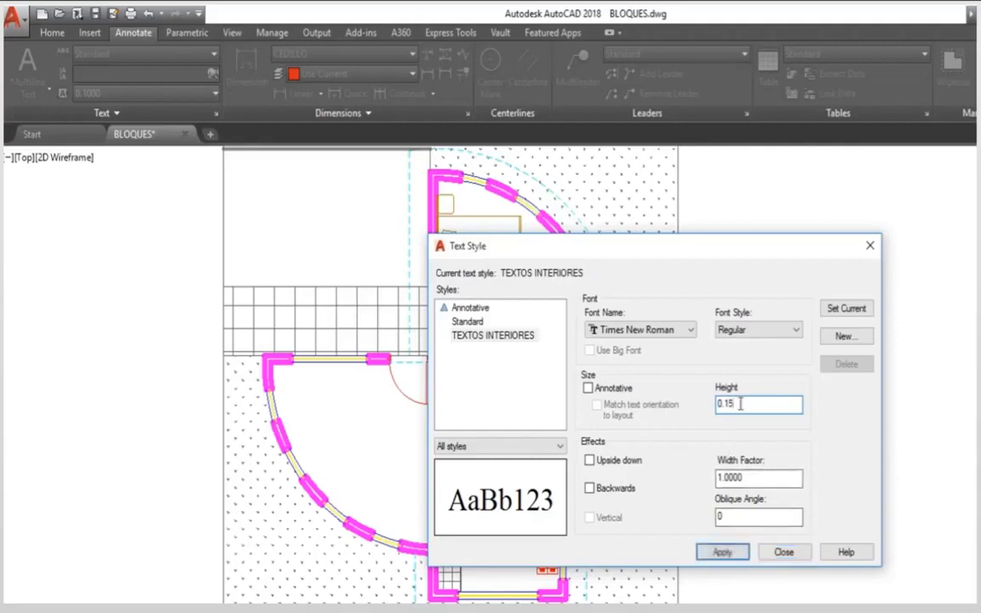
key(Tab)
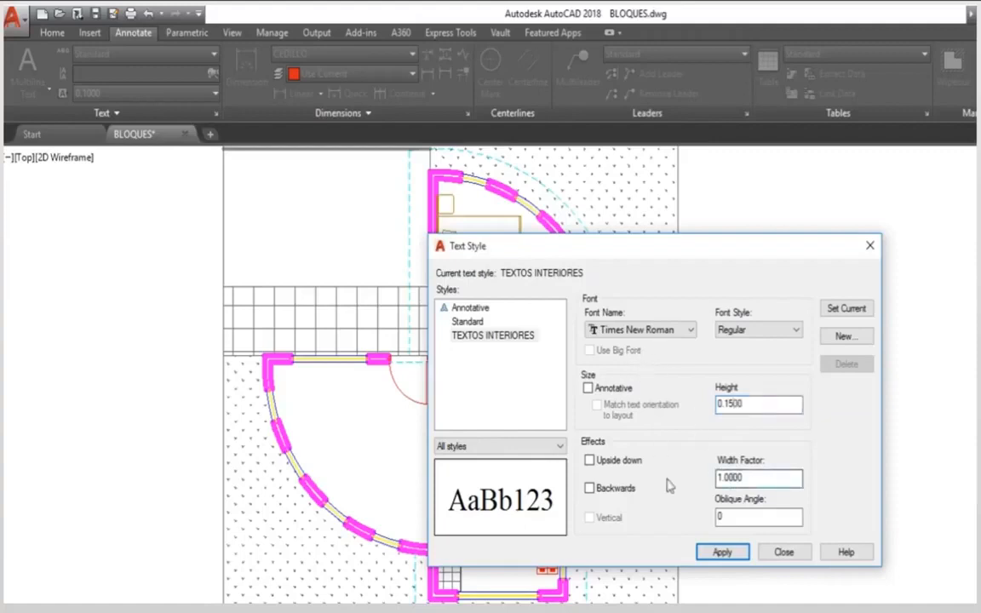
click(714, 555)
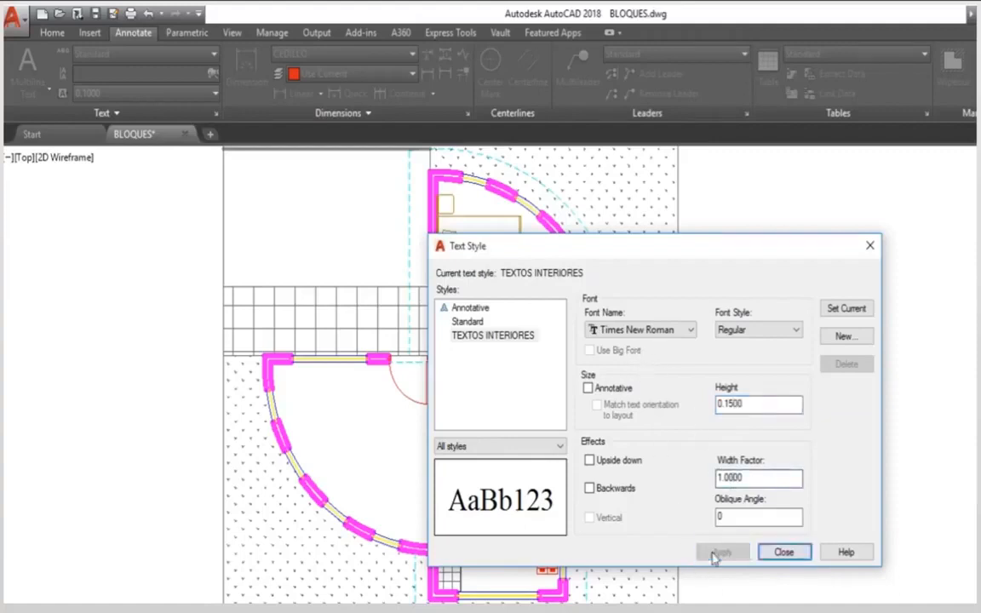
click(782, 553)
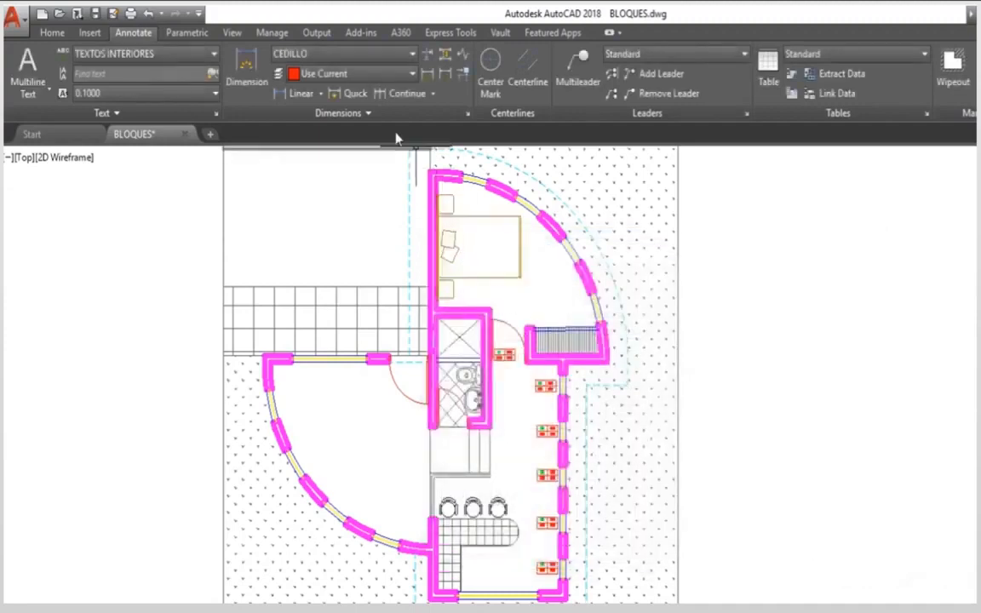
Check which text style is current and make TEXTOS the current layer
click(142, 62)
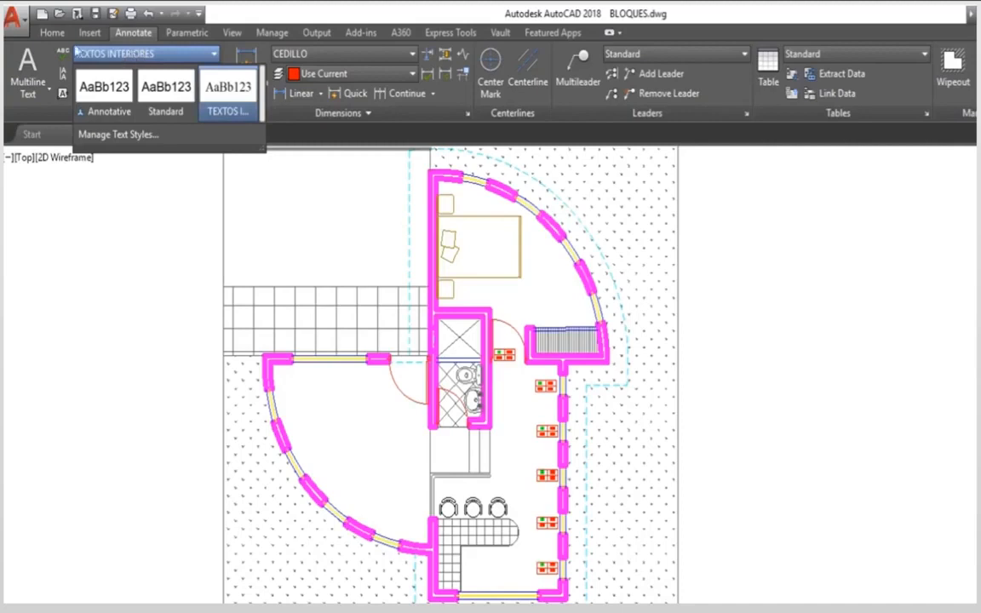
click(52, 32)
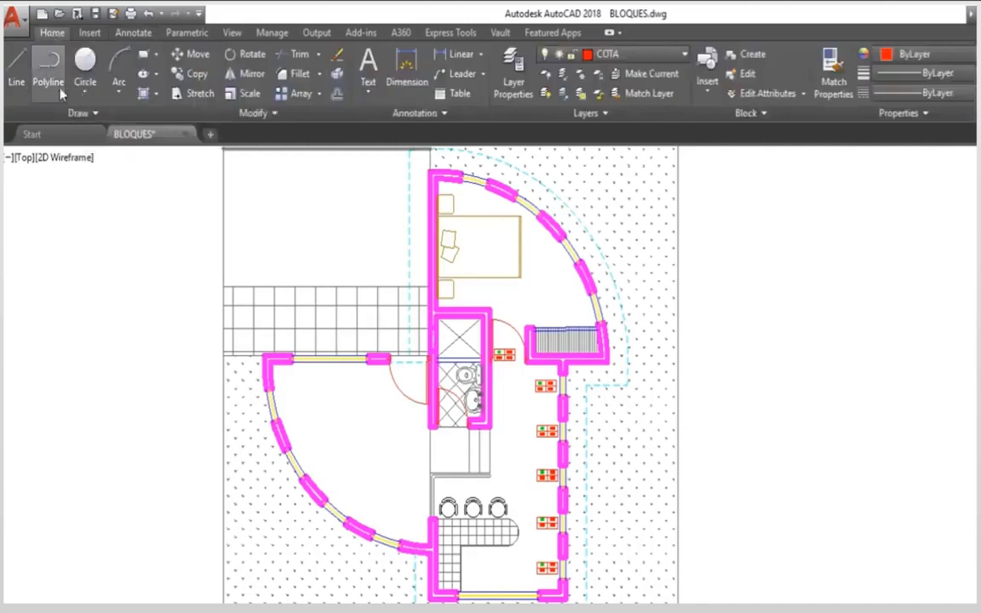
click(422, 114)
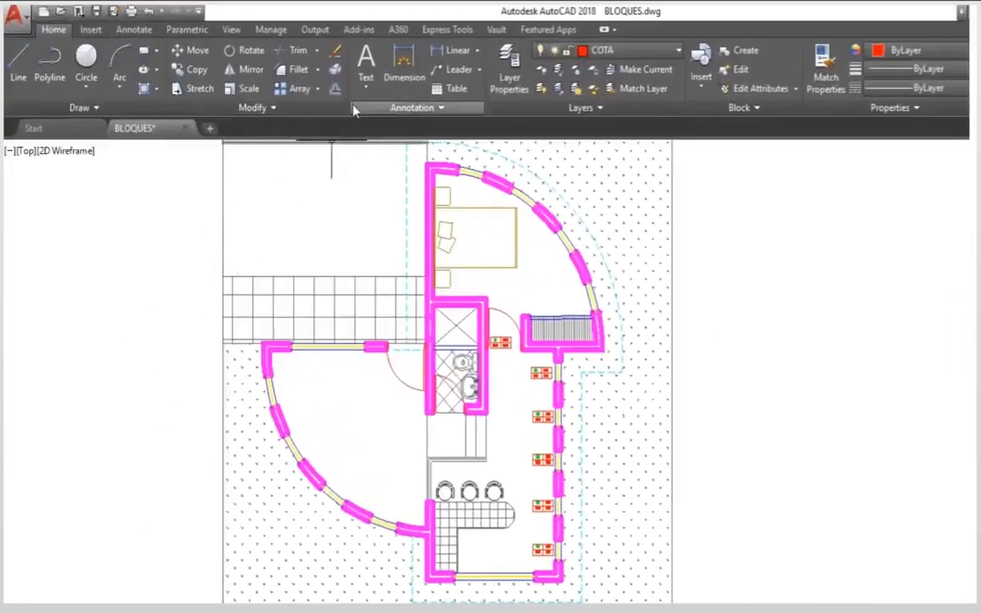
click(355, 108)
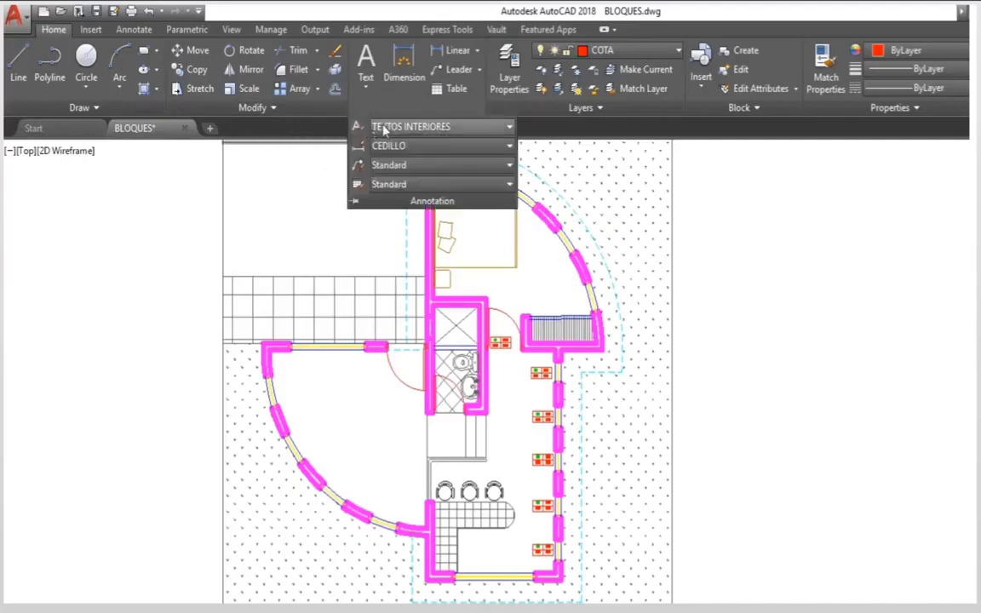
click(596, 48)
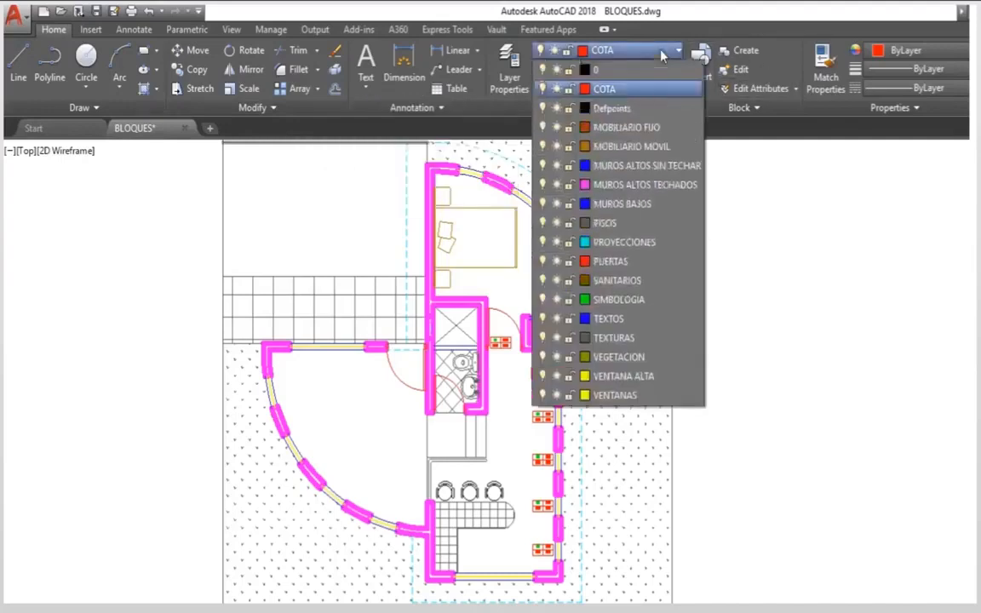
click(634, 320)
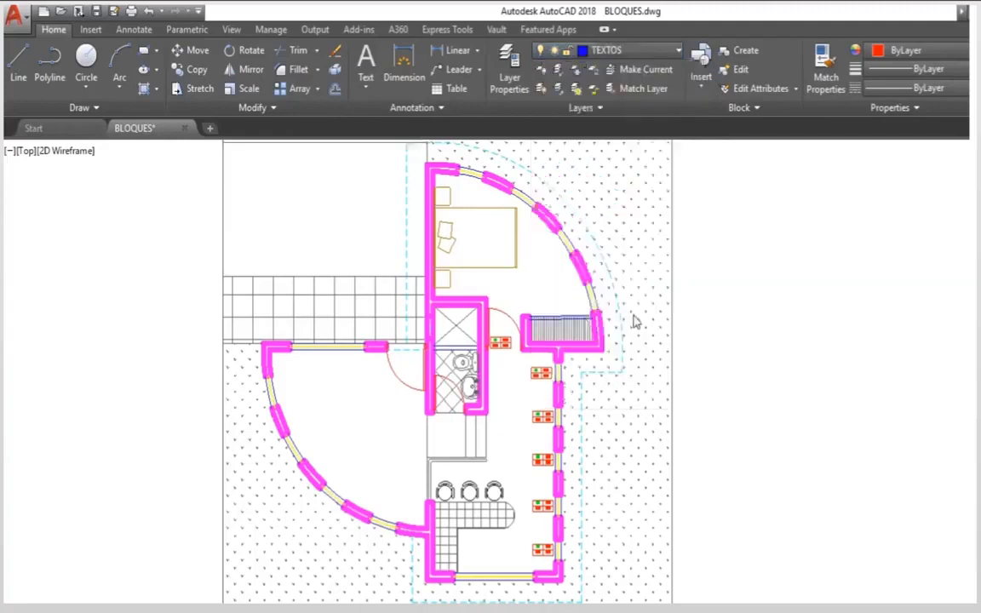
Place the single-line text SALA with a rotation of 0 in the middle of the curved living room
click(365, 88)
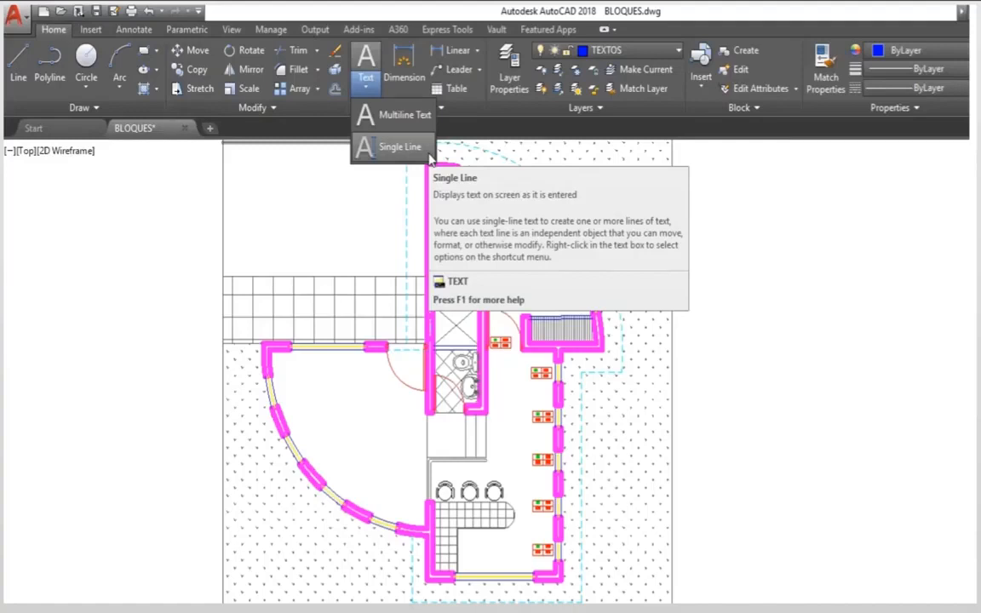
click(423, 149)
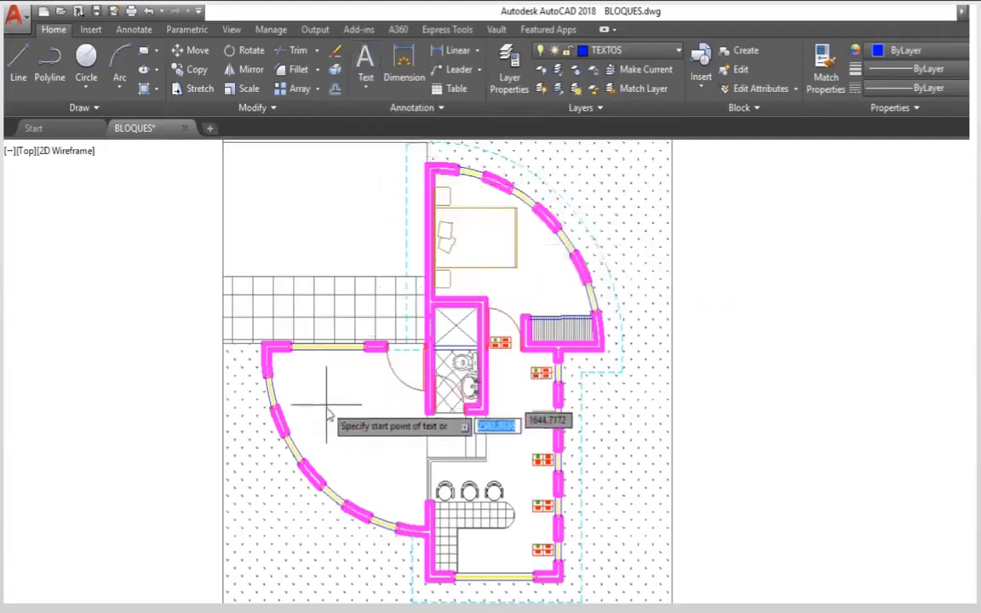
scroll(329, 440, up, 2)
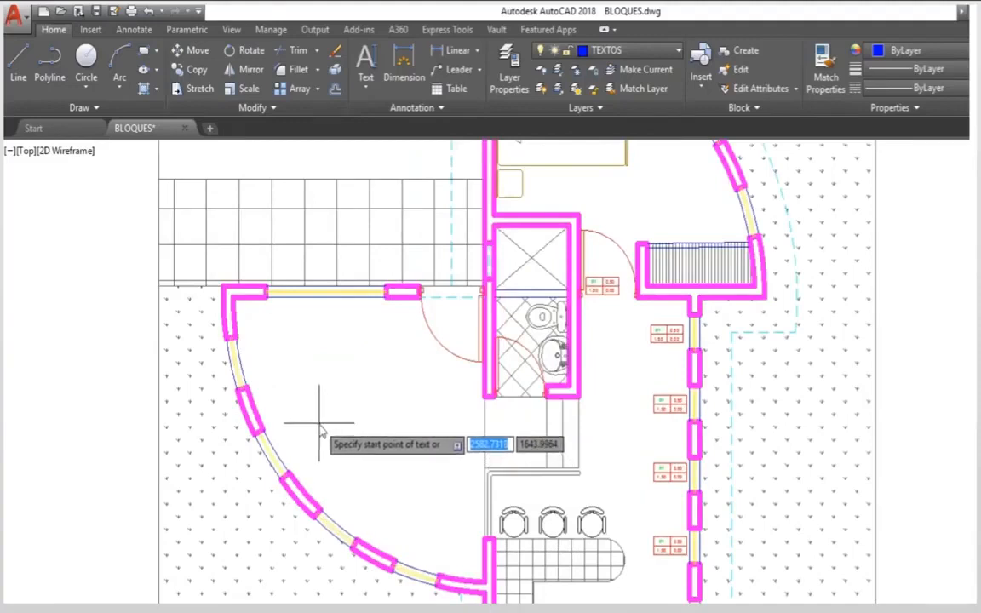
click(320, 423)
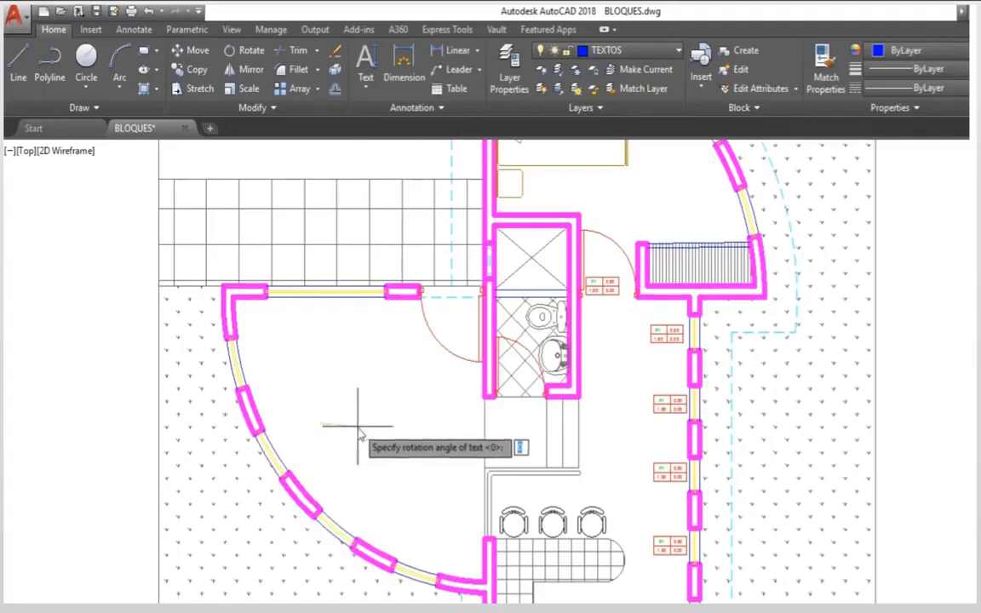
text(0)
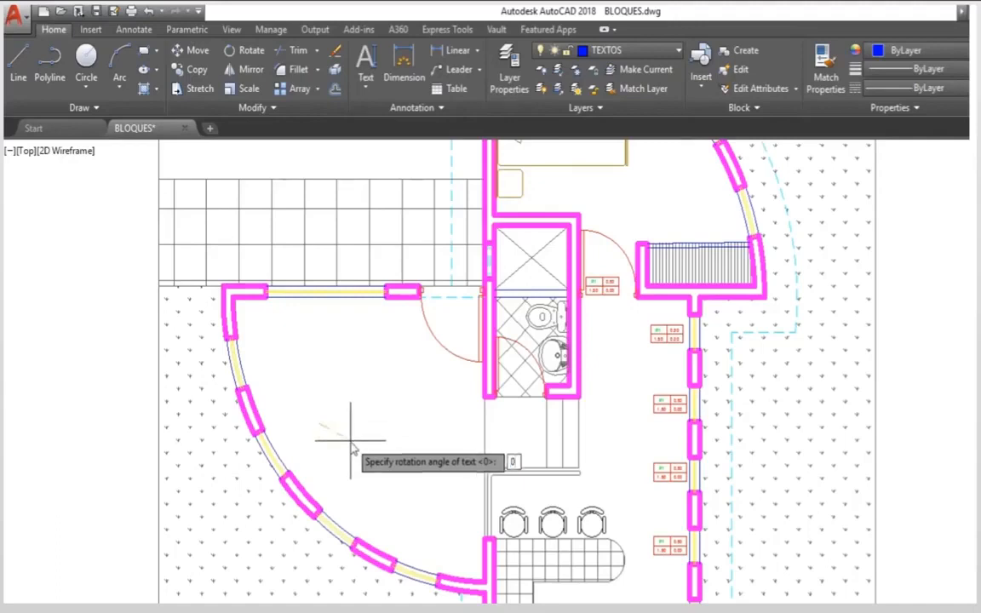
key(Return)
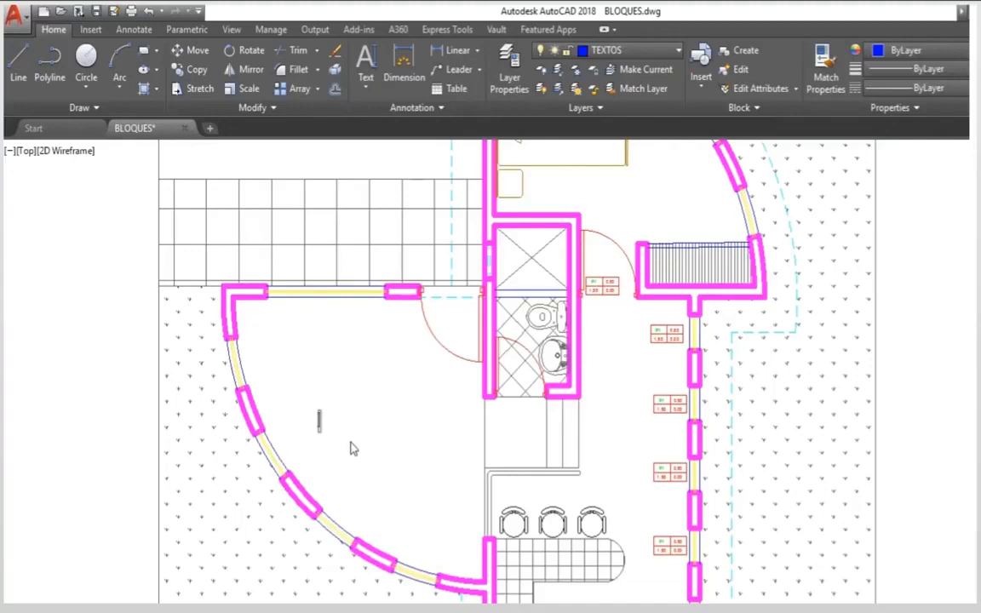
scroll(321, 432, up, 2)
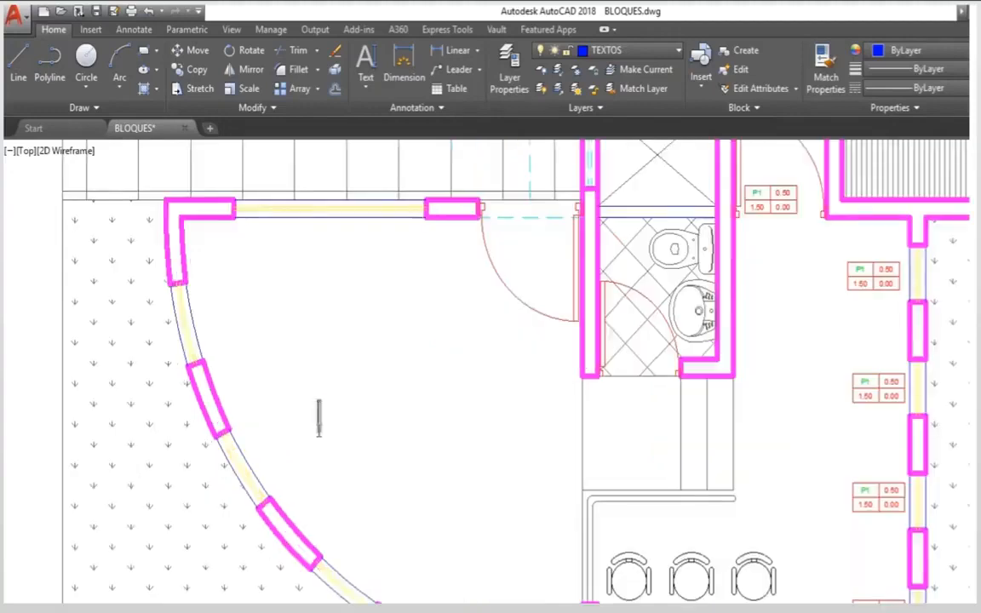
text(SALA)
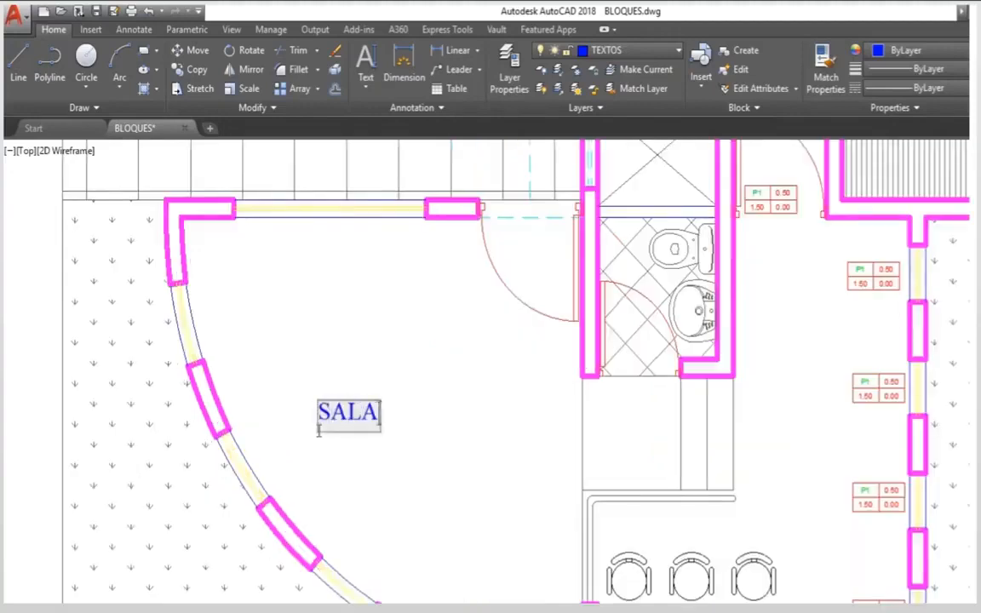
key(Return)
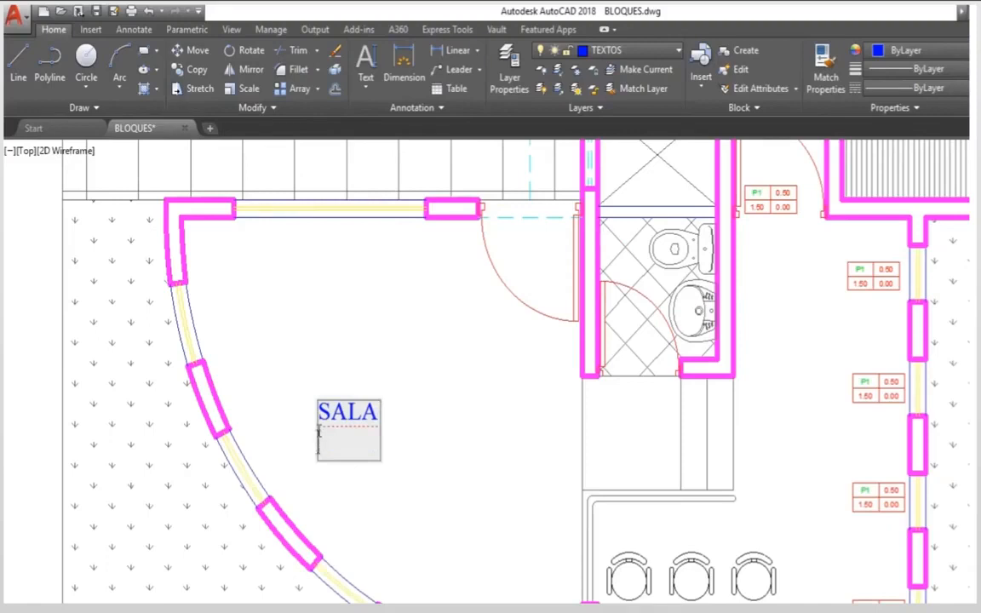
key(Return)
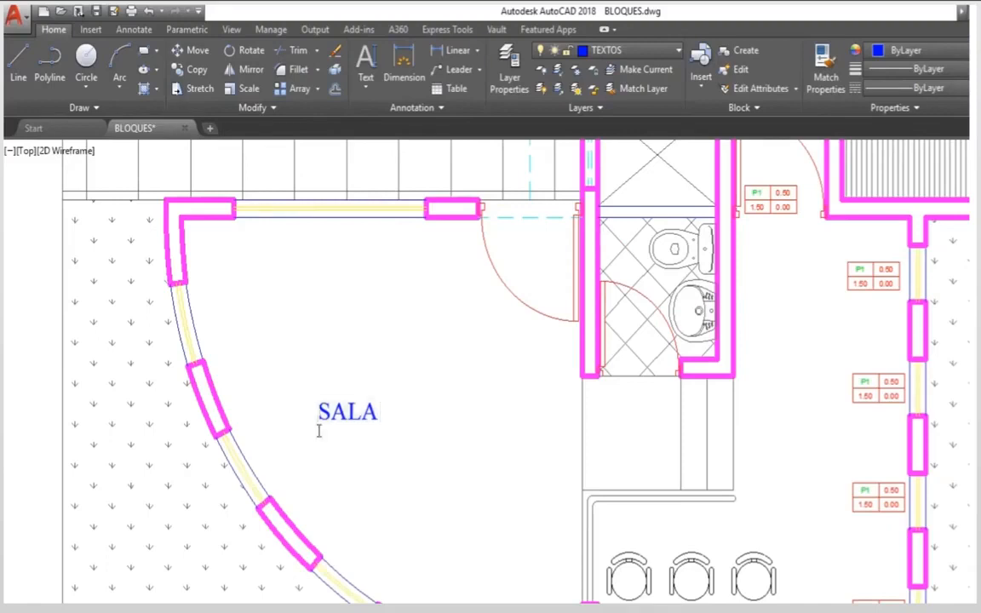
Add two lines of single-line text, COCINA and COMEDOR, rotated 45 degrees in the kitchen area below the counter
click(363, 91)
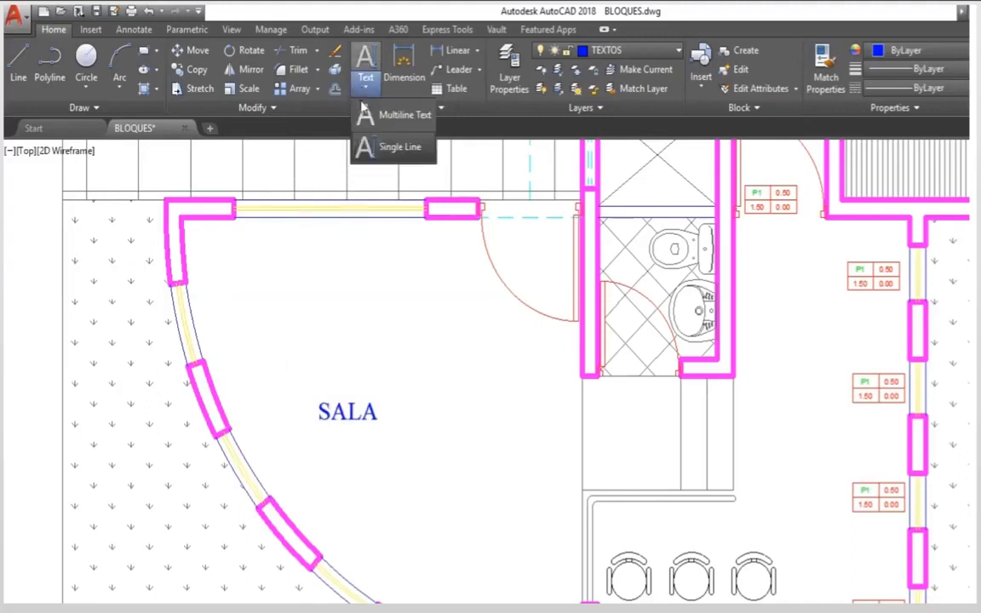
click(368, 158)
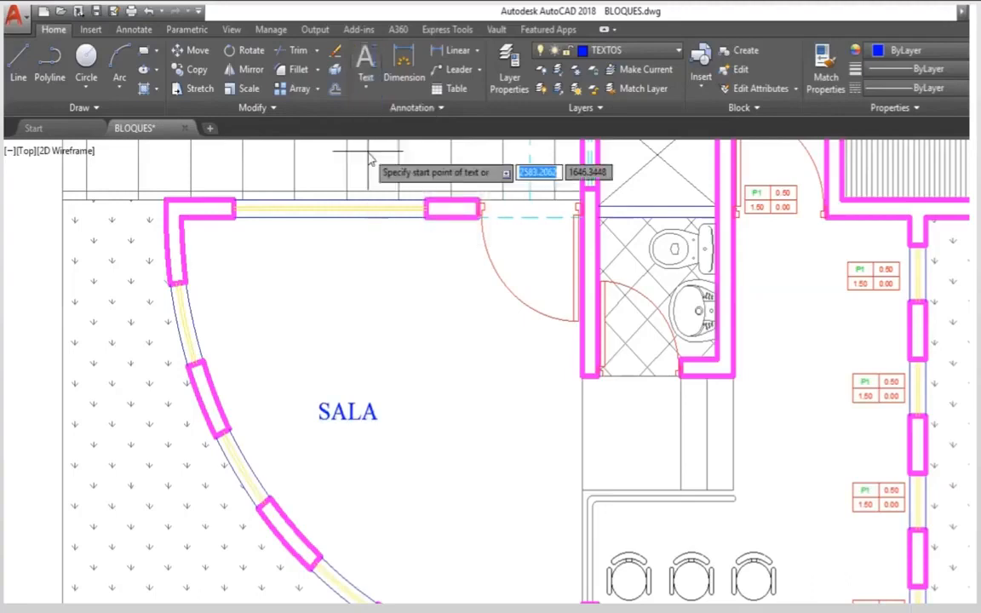
middle_drag(624, 580, 526, 239)
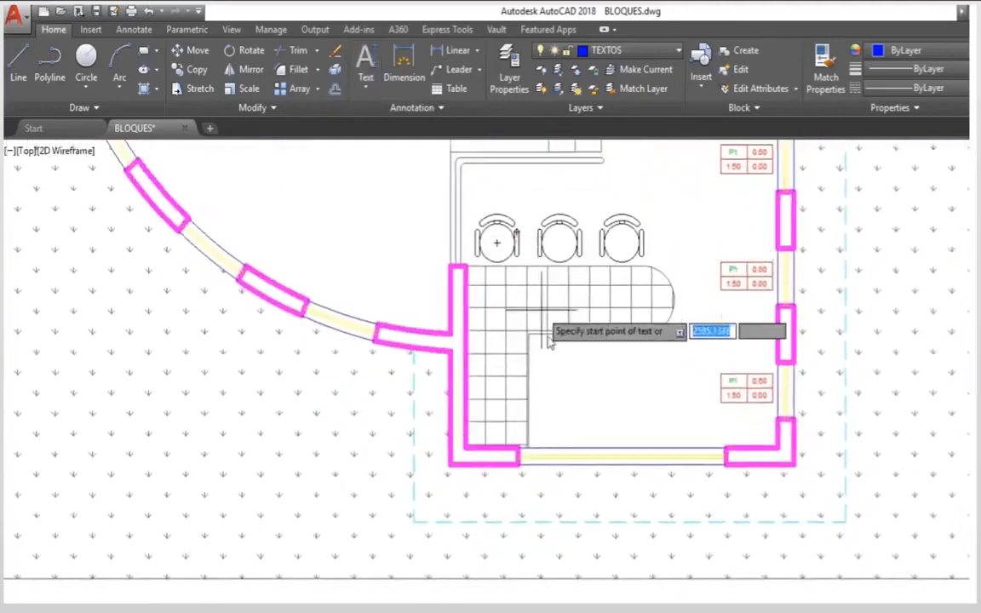
click(571, 398)
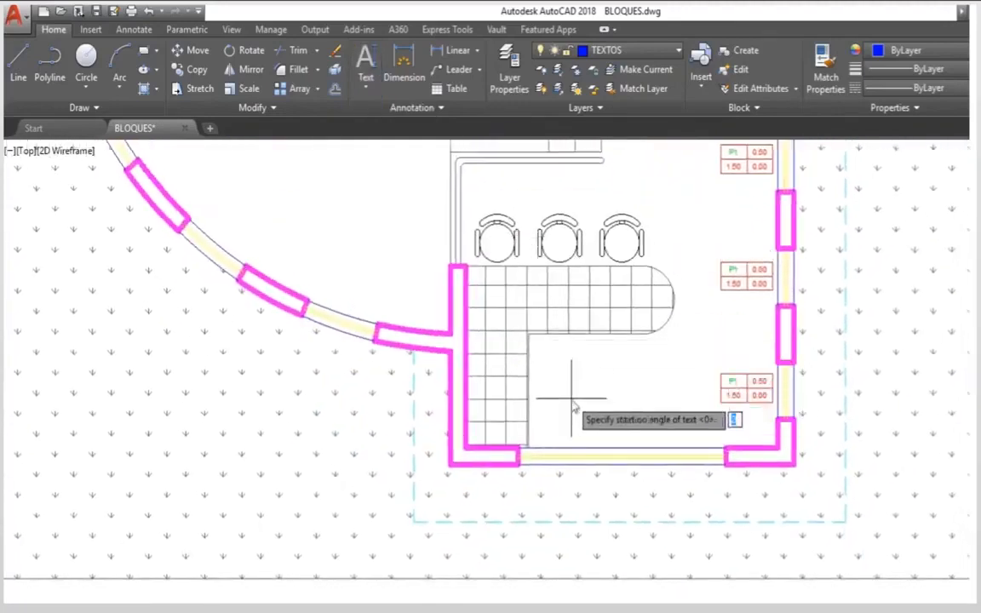
text(45)
key(Return)
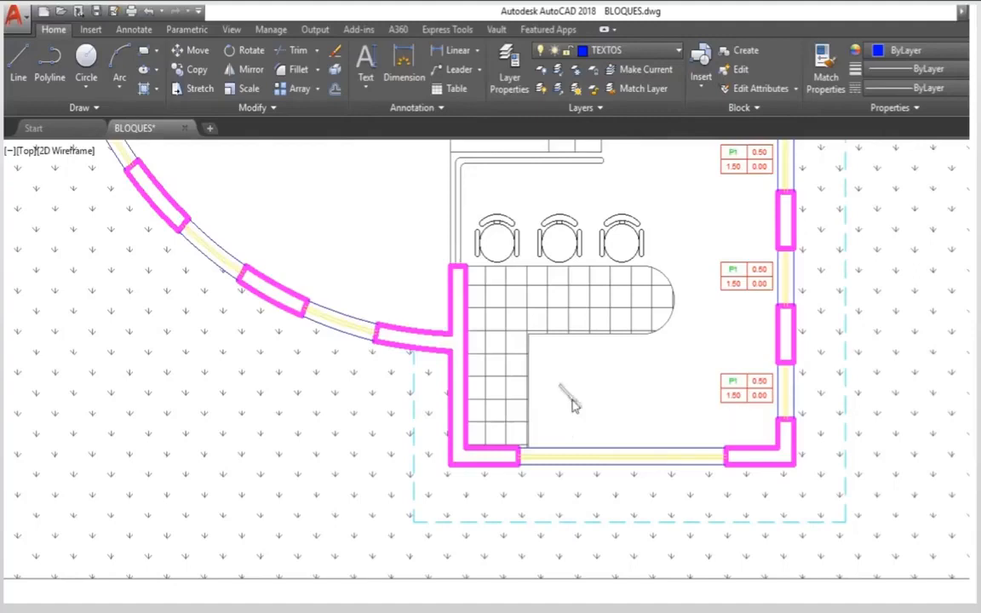
text(COCINA)
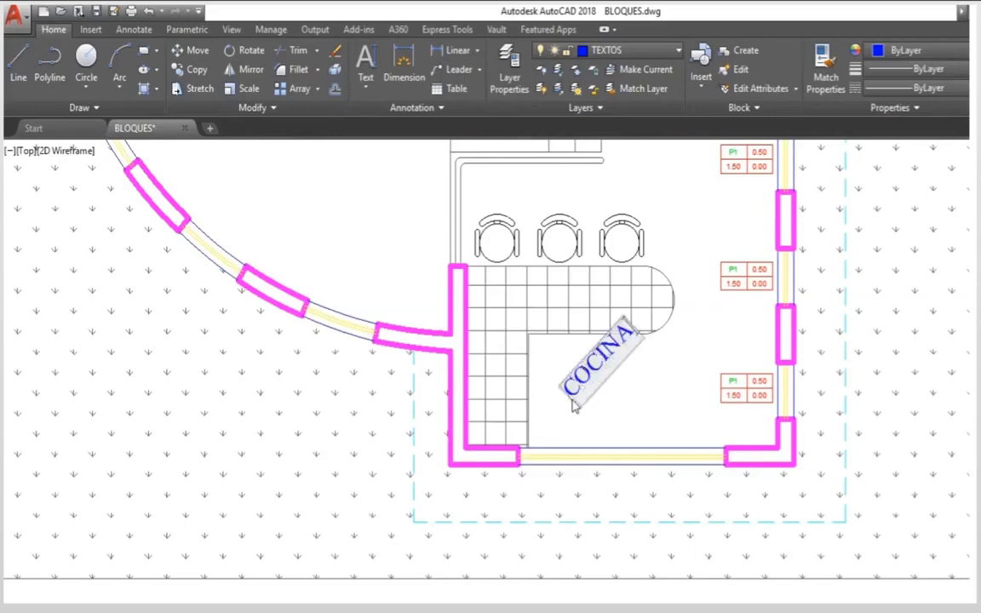
key(Return)
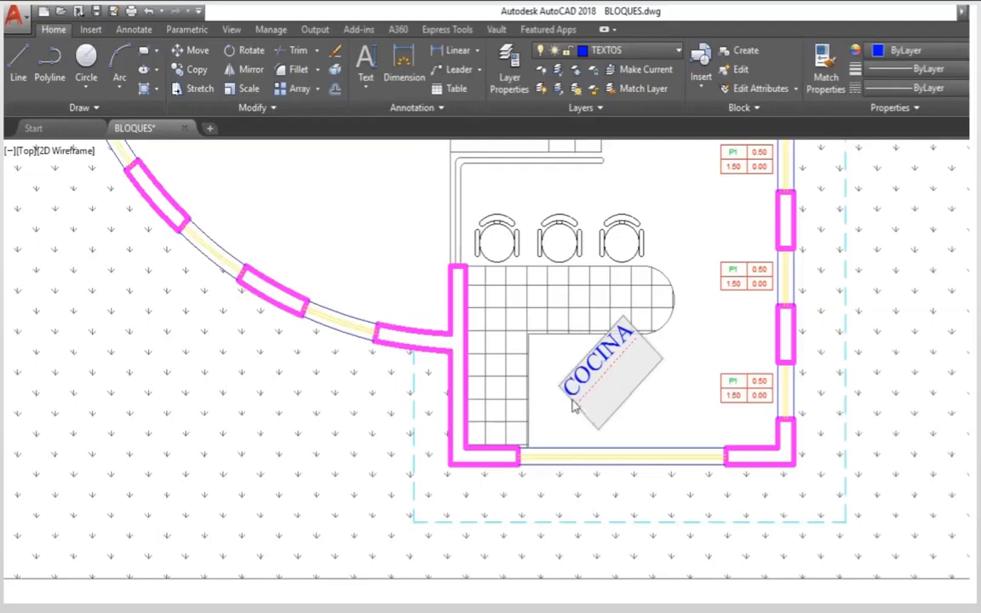
text(COMEDOR)
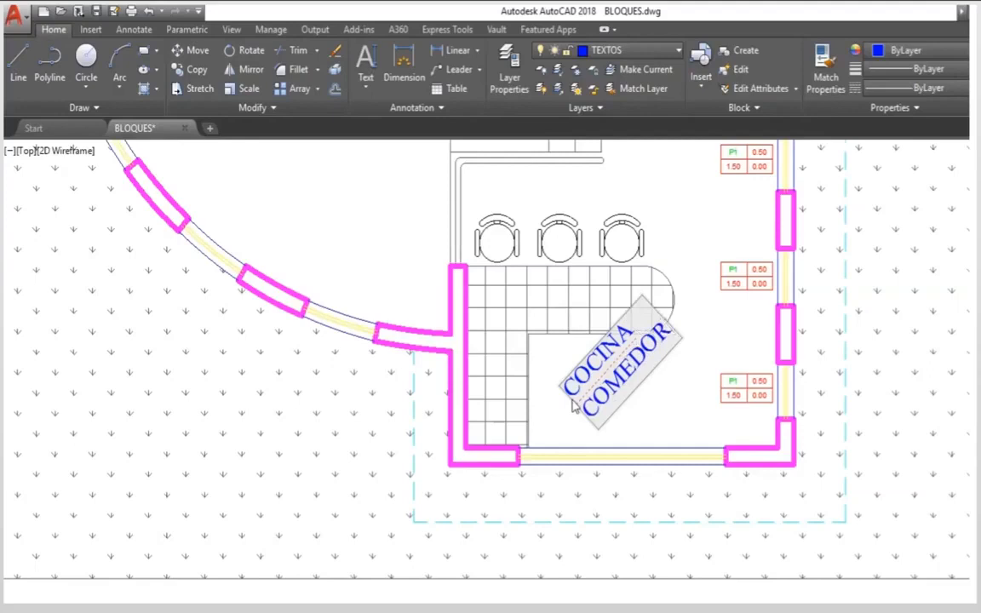
key(Return)
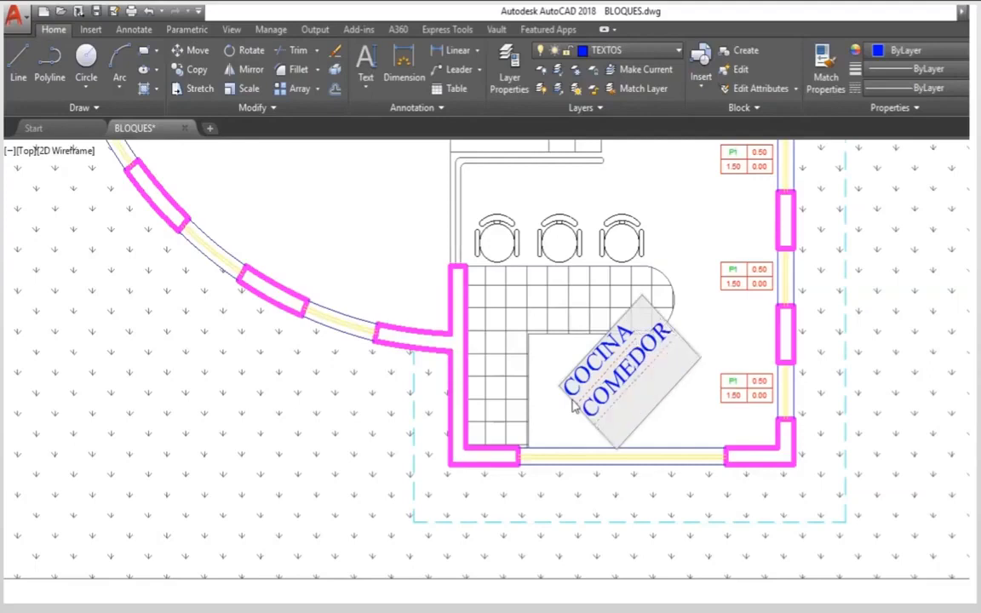
key(Return)
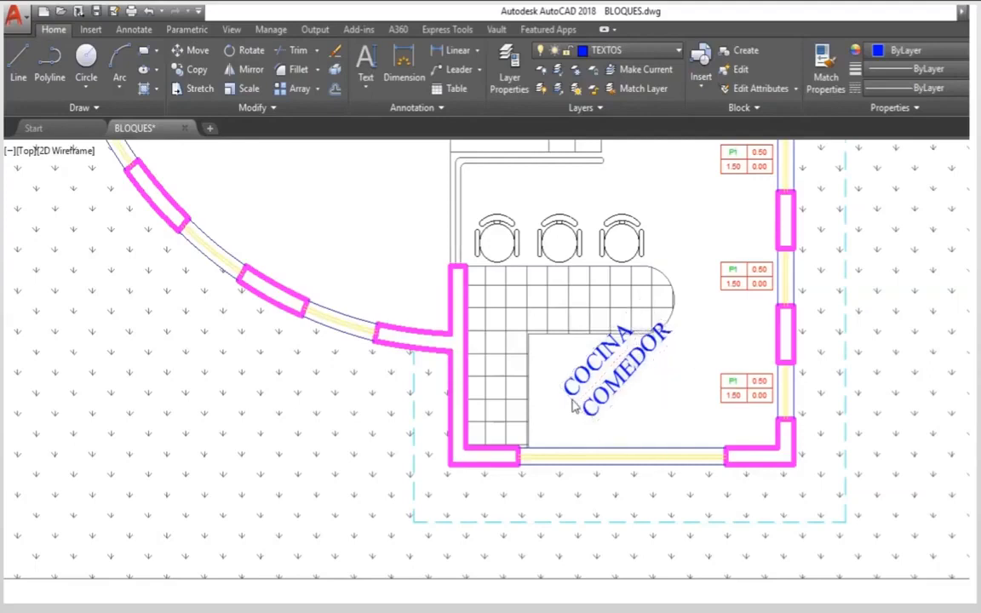
Move the COCINA and COMEDOR texts together slightly downward, clear of the kitchen counter
click(615, 402)
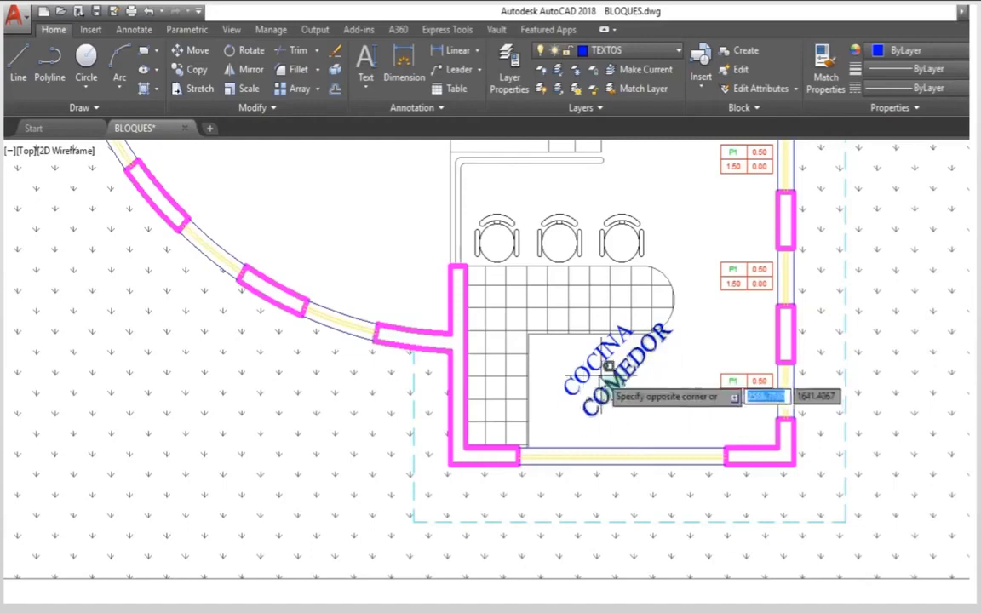
click(582, 369)
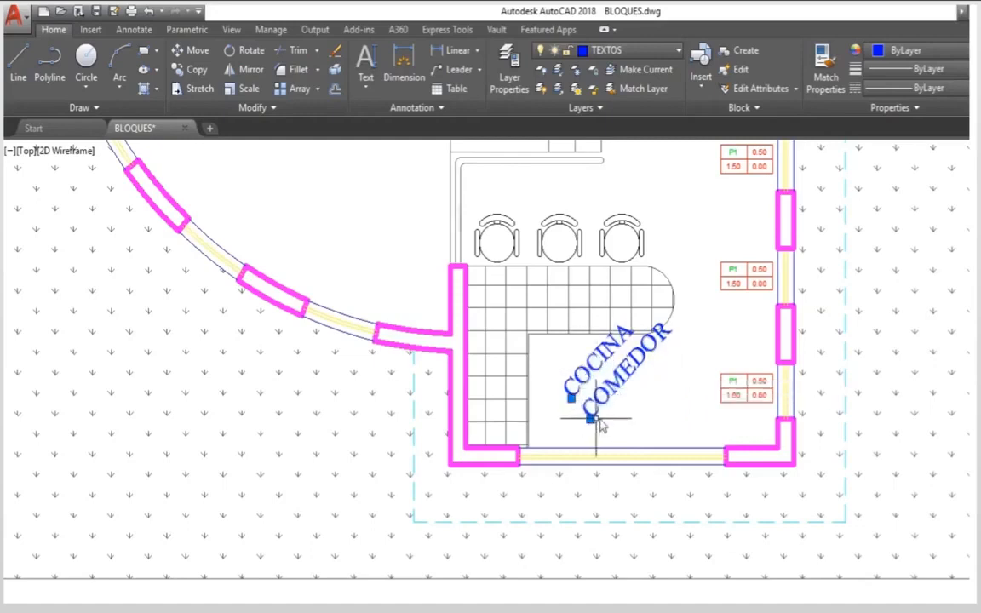
click(196, 51)
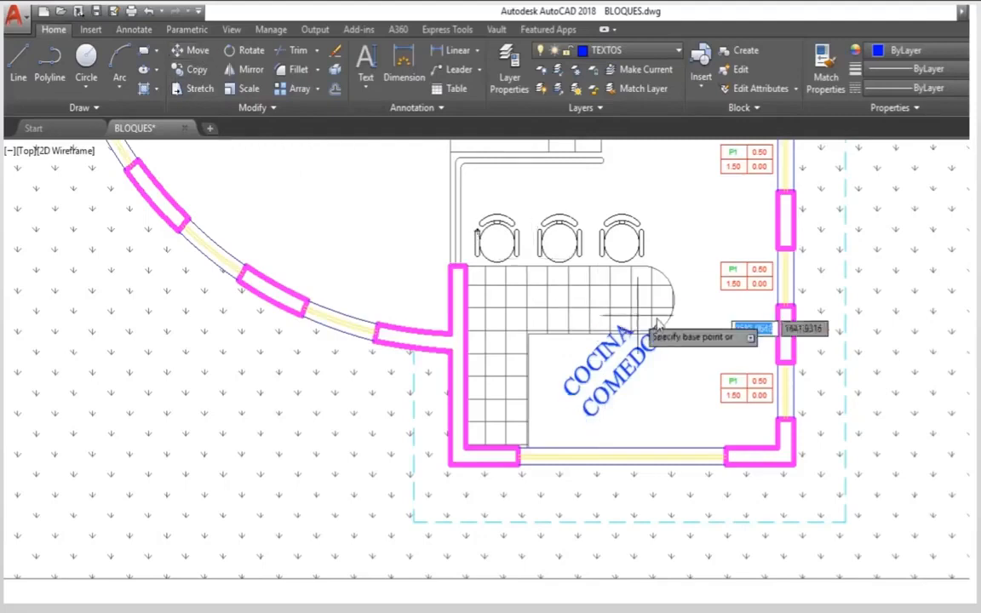
click(694, 212)
click(694, 235)
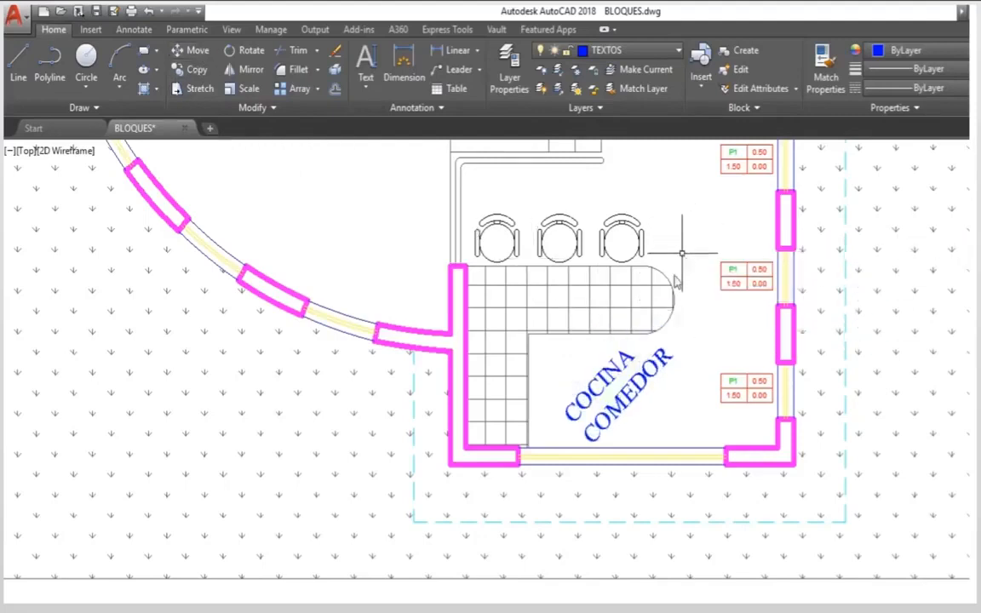
Move the COMEDOR text on its own through several spots and leave it over the stools above the kitchen counter
click(596, 417)
click(591, 444)
click(667, 259)
scroll(657, 354, down, 2)
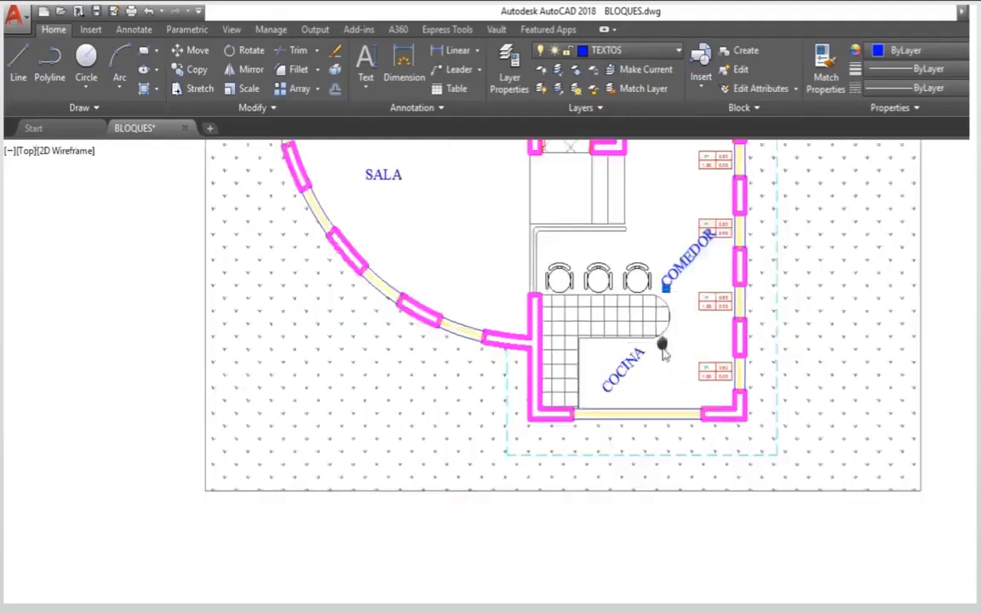
scroll(657, 353, up, 1)
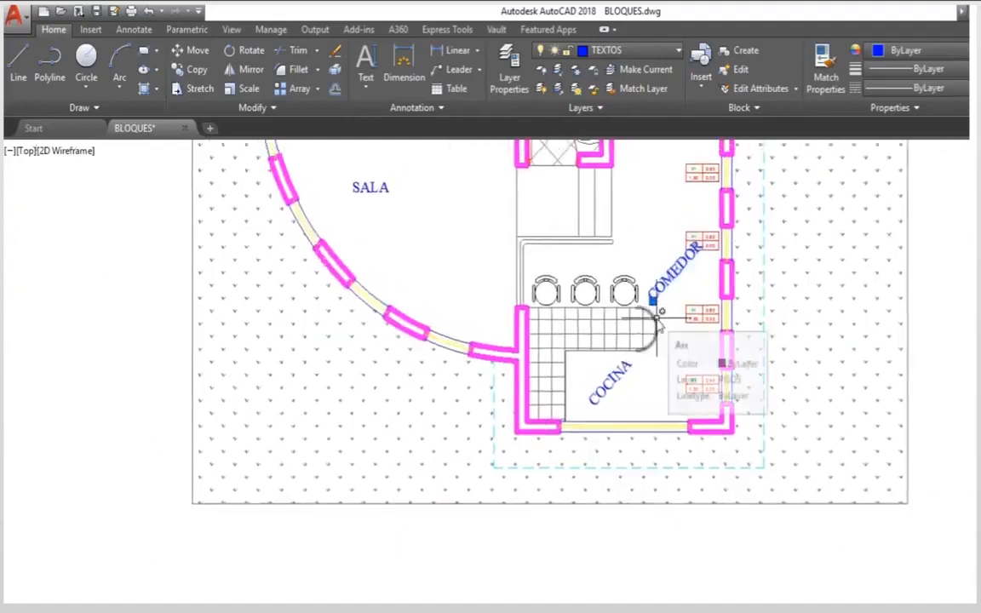
click(652, 300)
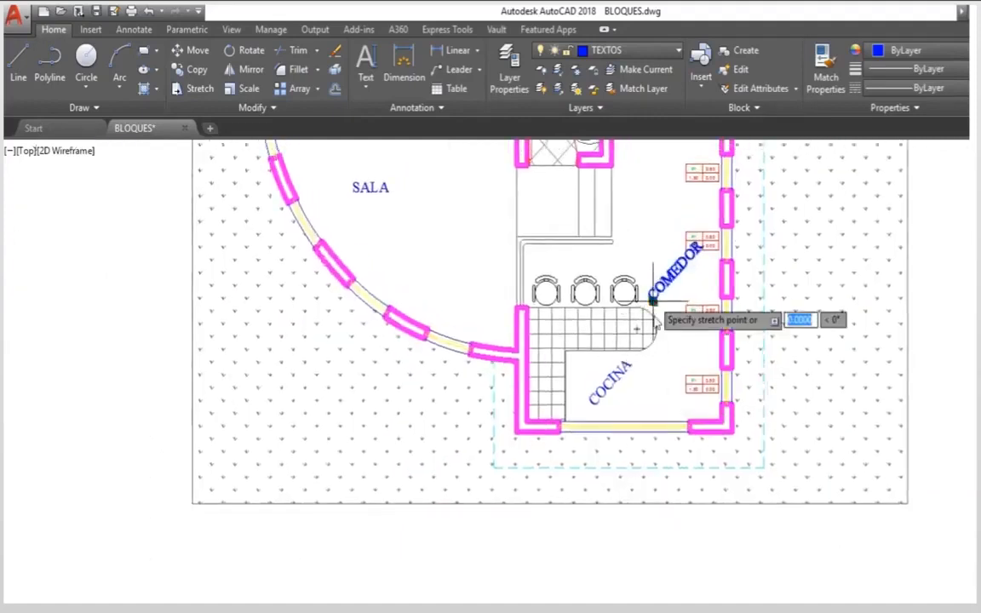
click(617, 413)
click(618, 413)
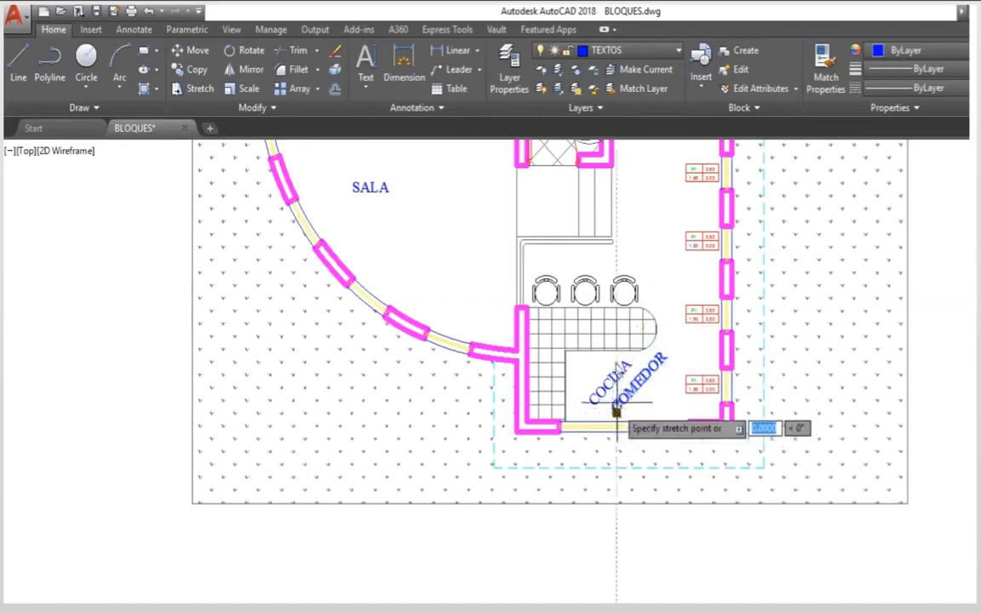
middle_drag(579, 263, 584, 336)
click(587, 256)
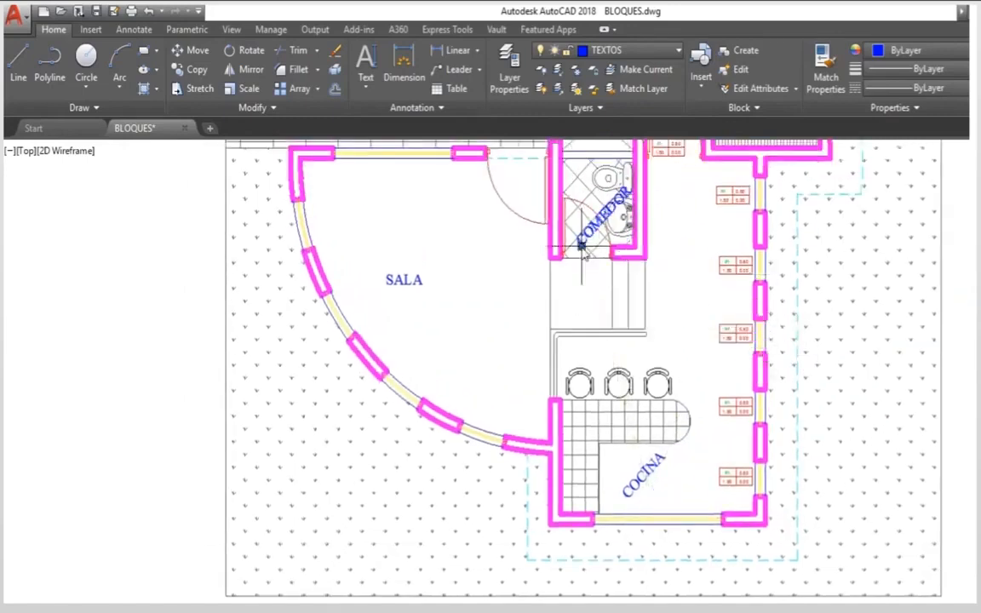
click(581, 247)
scroll(596, 393, up, 4)
click(601, 400)
scroll(605, 419, down, 5)
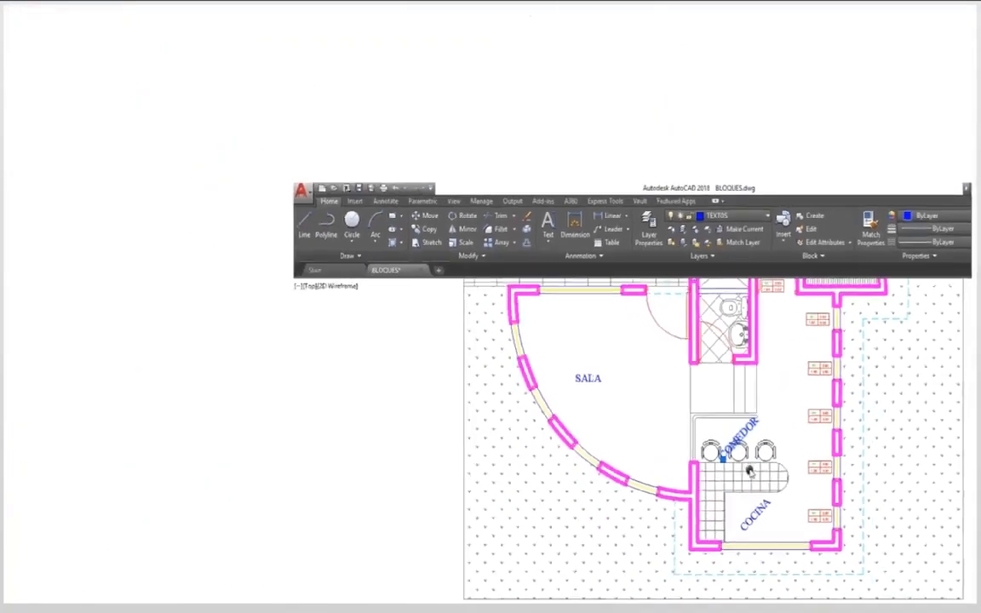
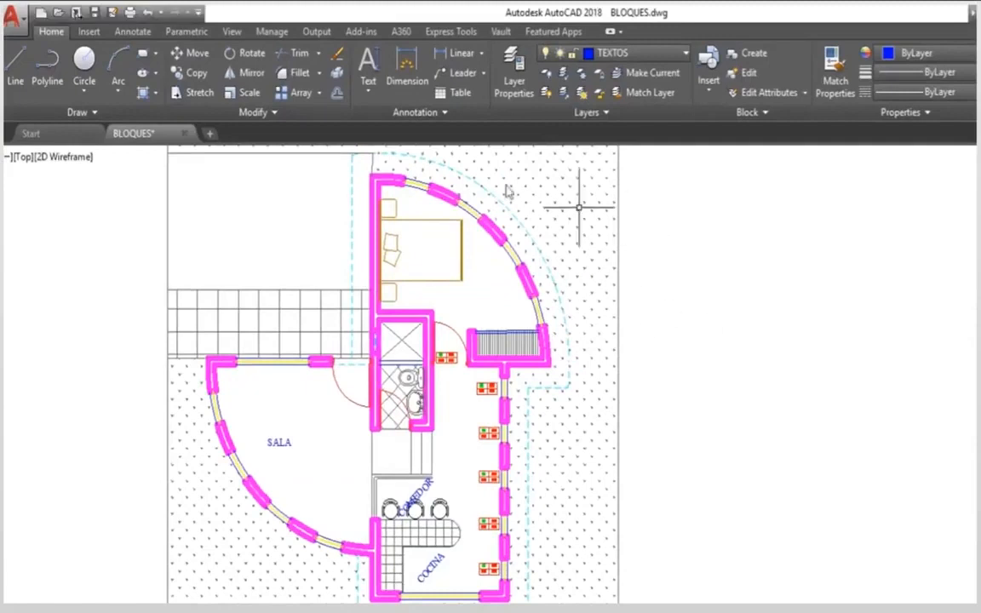
click(368, 89)
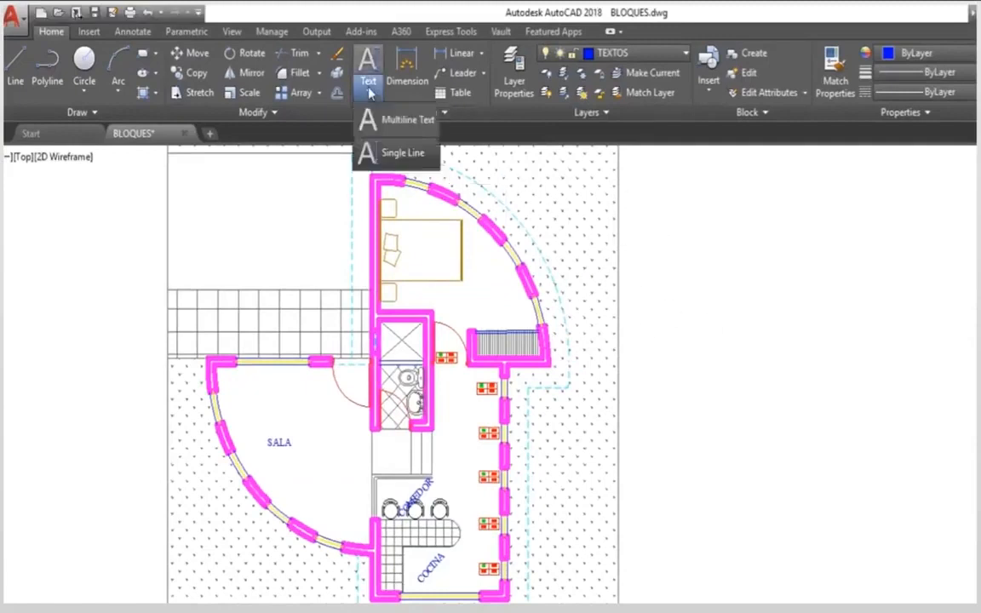
click(402, 123)
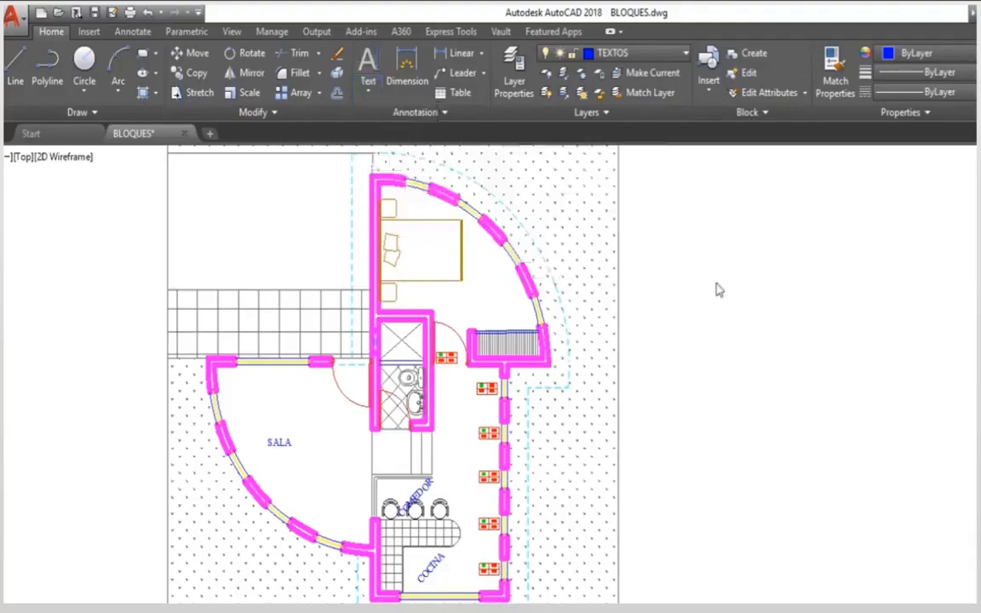
click(649, 224)
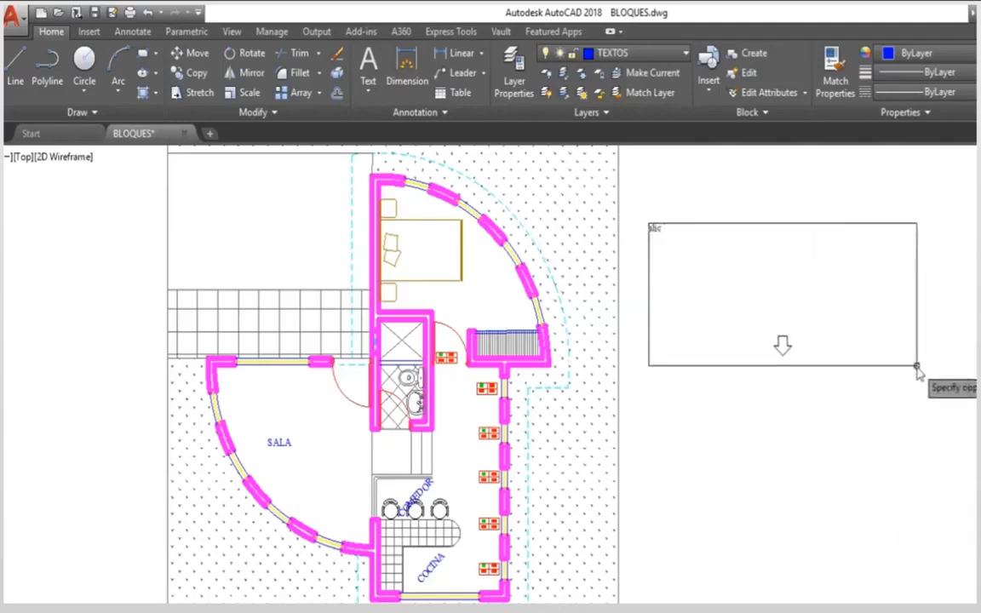
key(Escape)
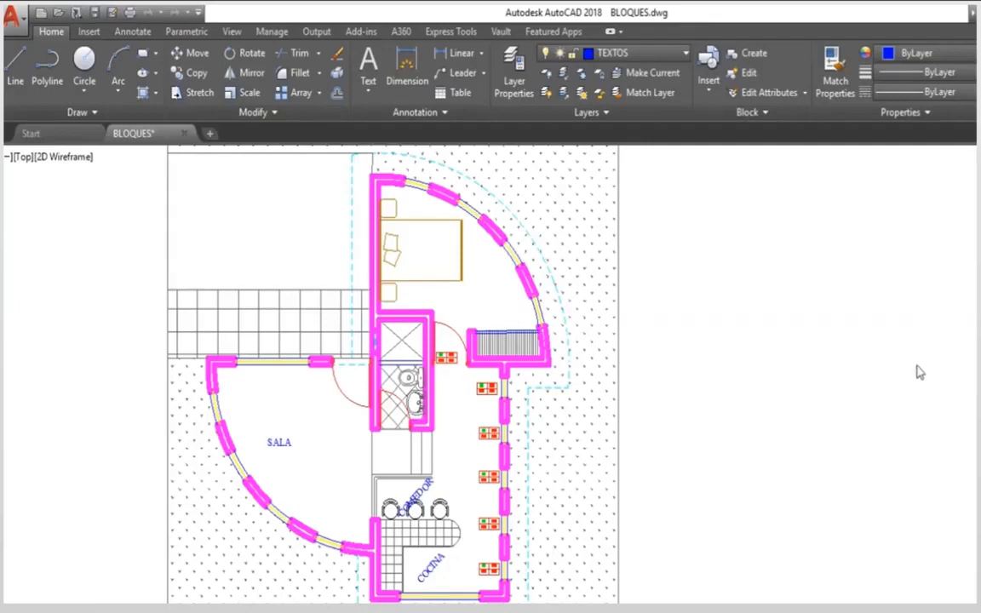
Create a multiline text frame in the empty area beside the floor plan and enter the heading TIPOS DE PLANO
click(920, 372)
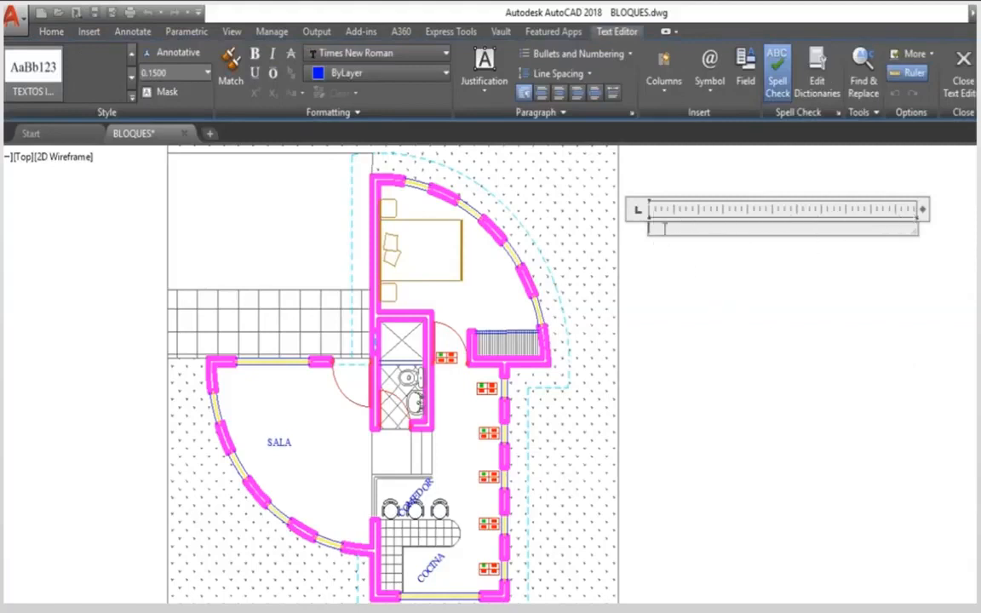
scroll(665, 229, up, 2)
scroll(665, 228, up, 2)
middle_drag(596, 277, 137, 329)
scroll(201, 340, down, 2)
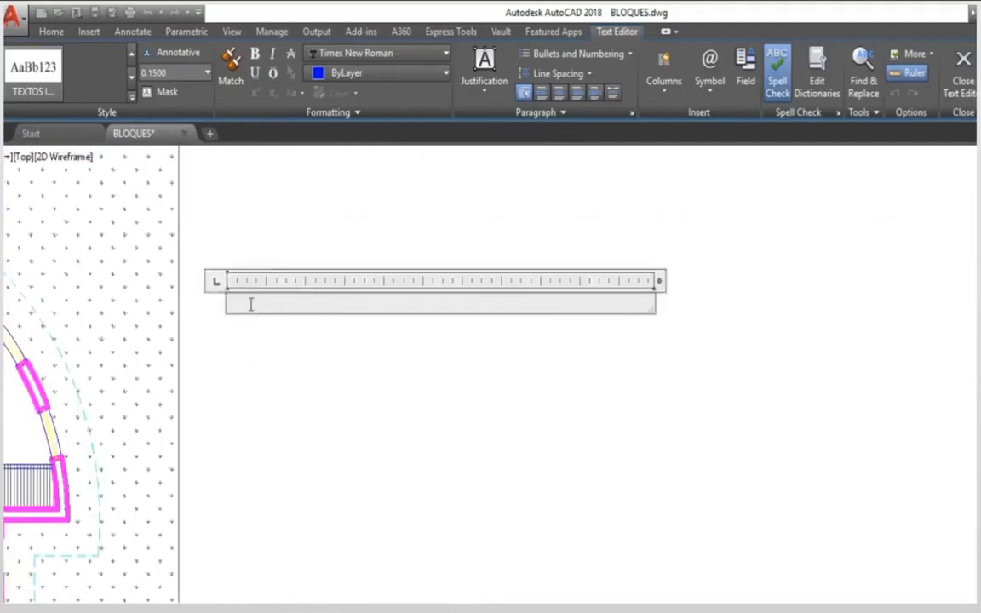
text(TIPOS DE PLANO)
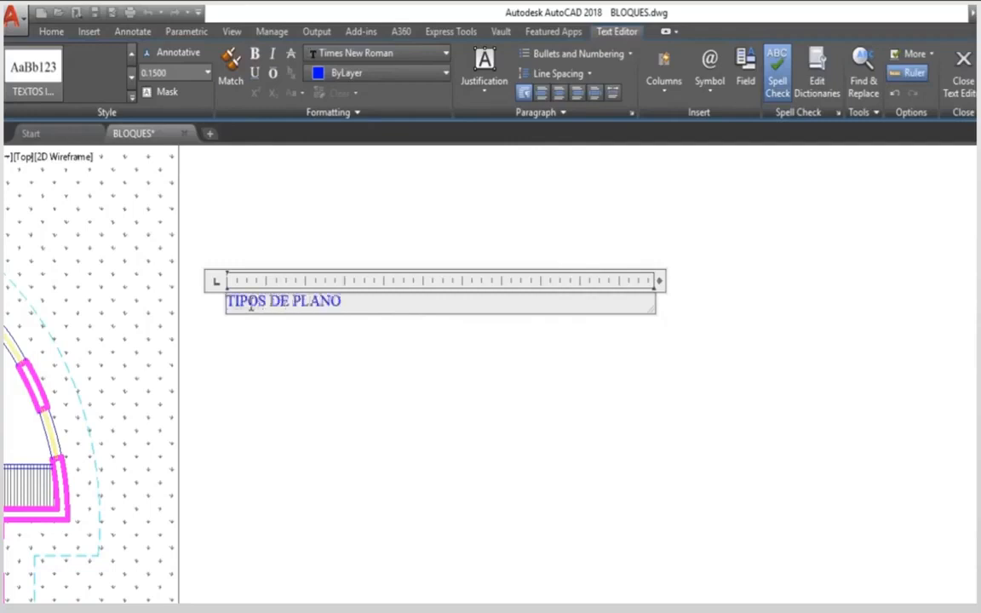
List ARQUITECTURA, CORTES, DETALLES, ESTRUCTURAS and INSTALACIONES ELECTRICAS on separate lines below the TIPOS DE PLANO heading
key(Return)
text(A)
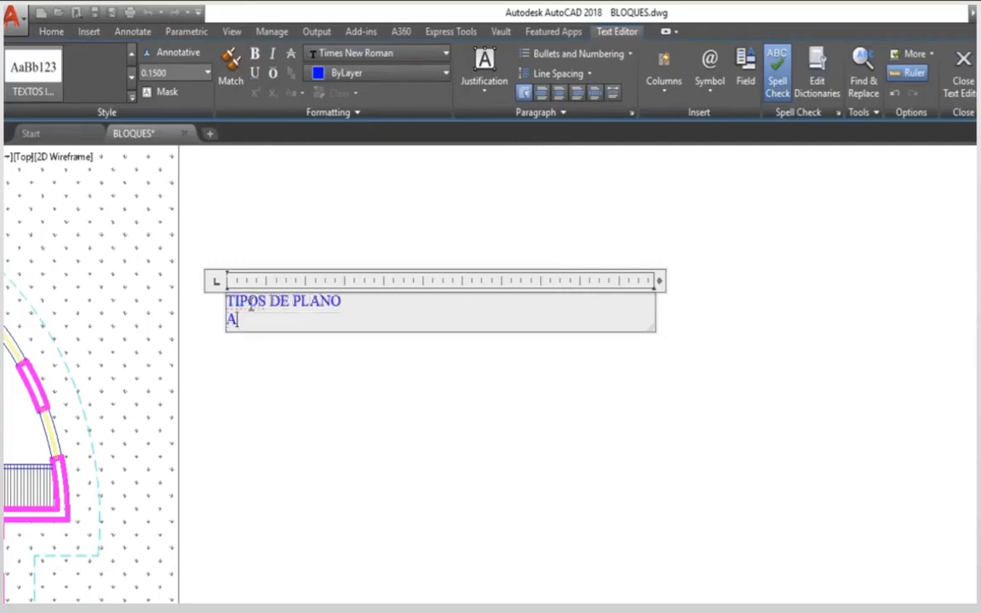
text(RQUITECTURA)
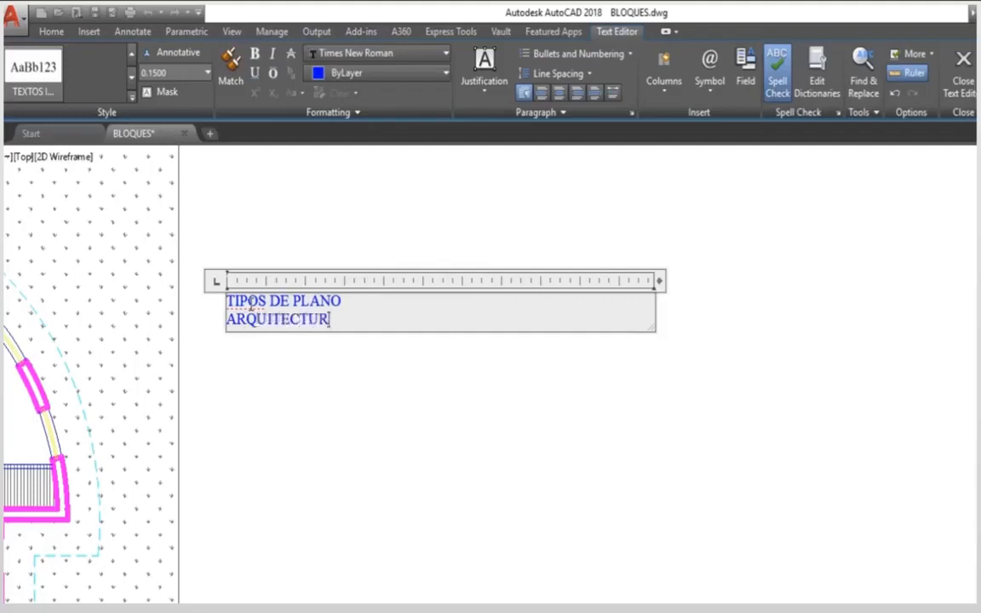
key(Return)
text(CORTES)
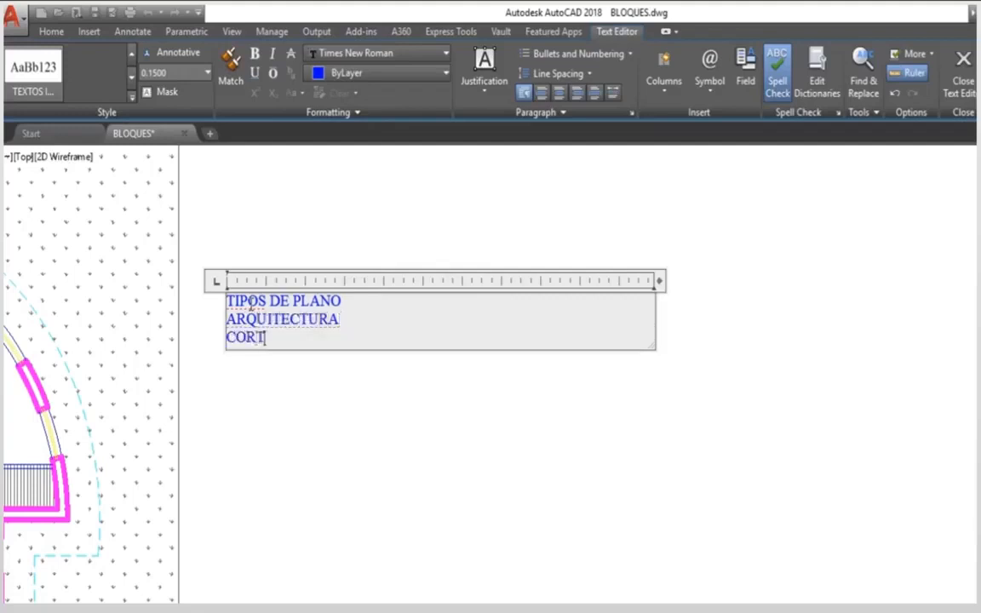
key(Return)
text(DETALLES)
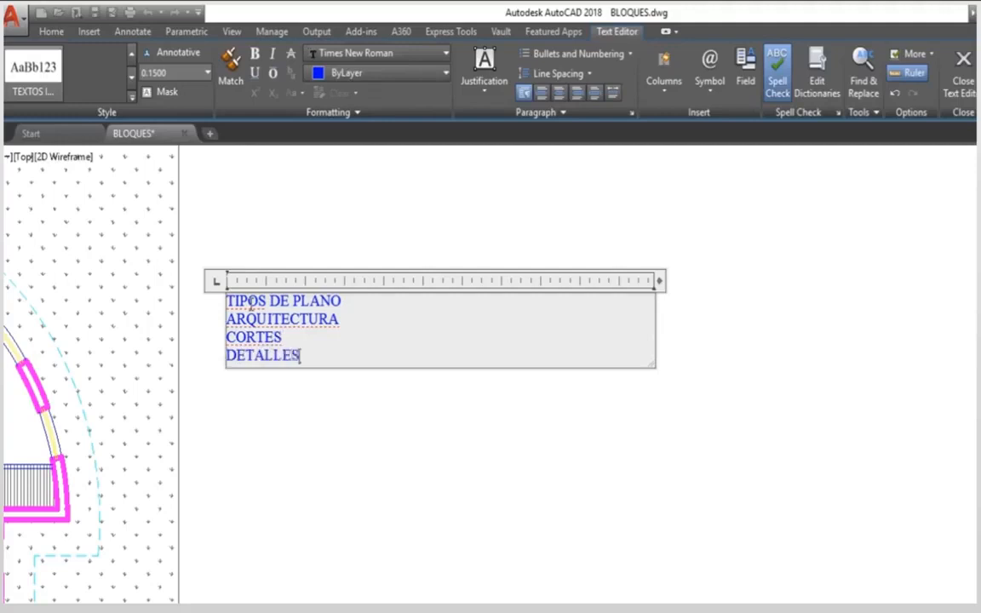
key(Return)
text(EST)
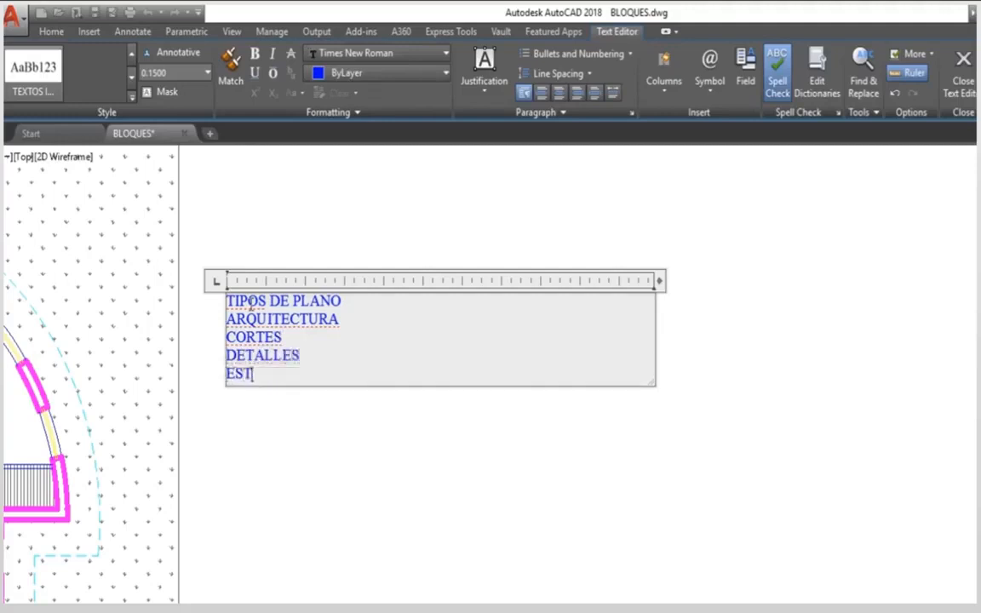
text(RUCTURAS)
key(Return)
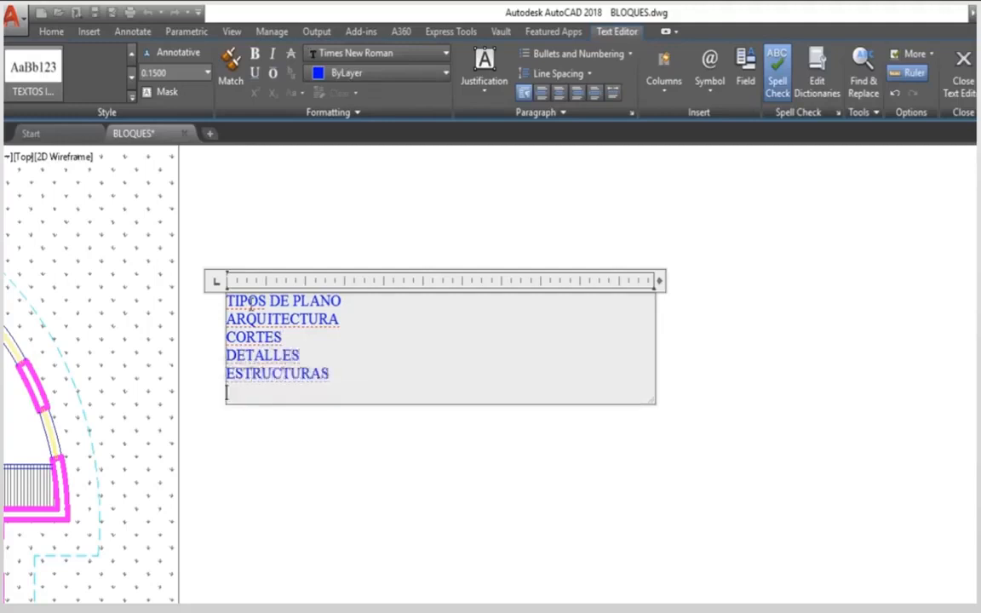
text(INSTALACIONES ELE)
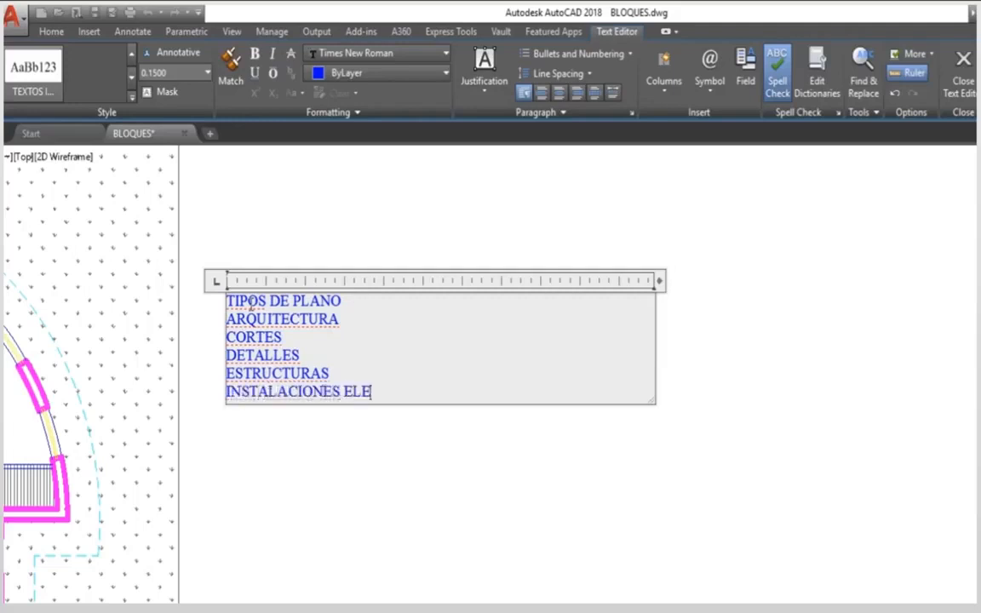
text(CTRICAS)
Format the TIPOS DE PLANO heading as red, bold, italic, underlined and centered
drag(342, 301, 207, 275)
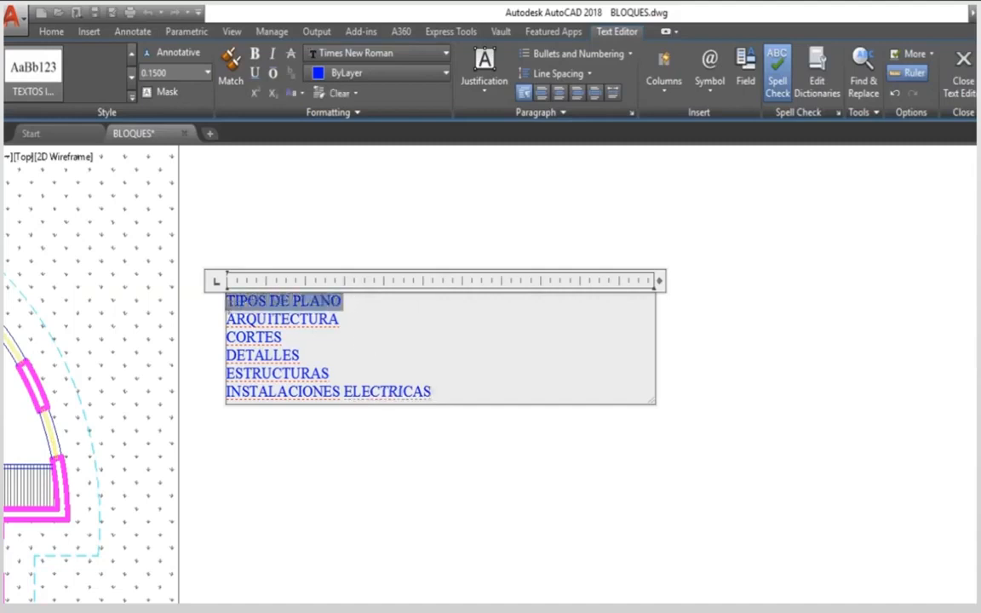
click(359, 74)
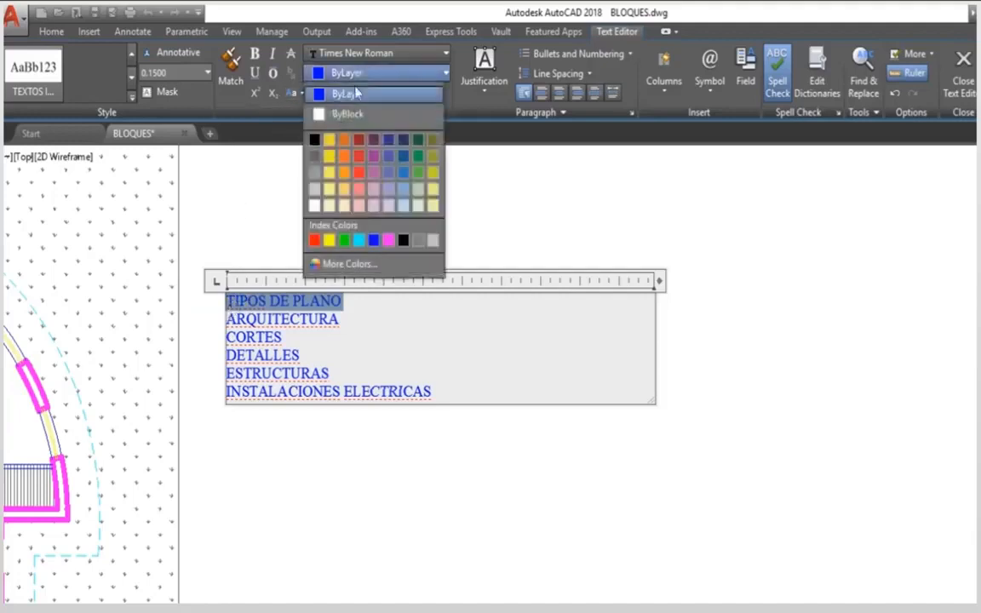
click(314, 240)
click(255, 54)
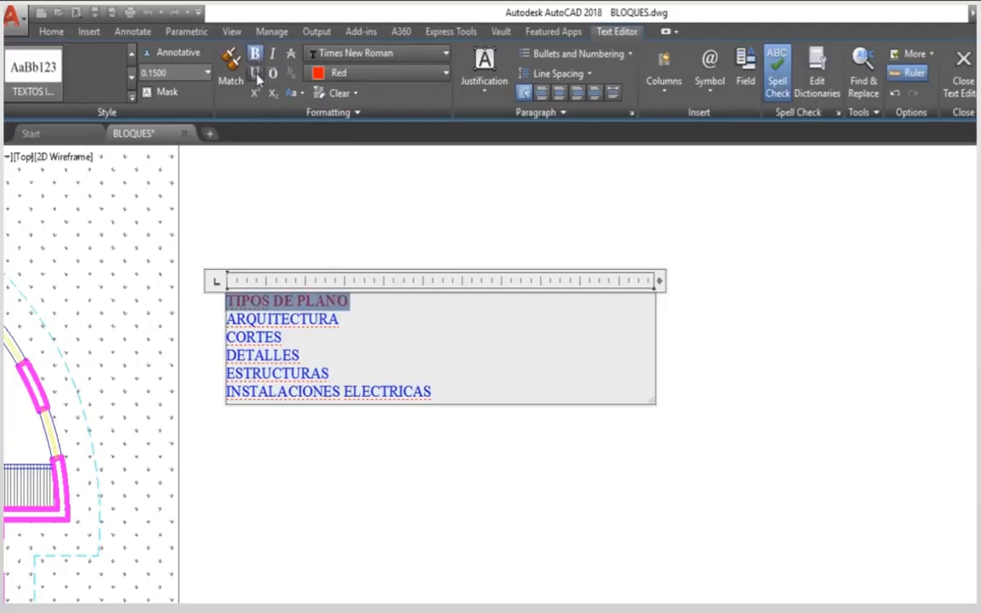
click(273, 54)
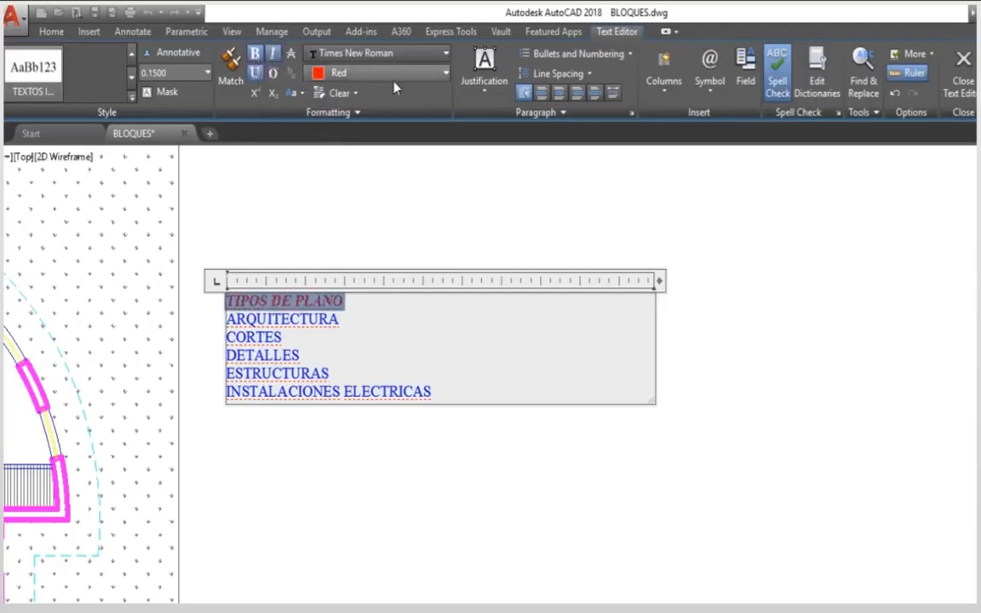
click(560, 94)
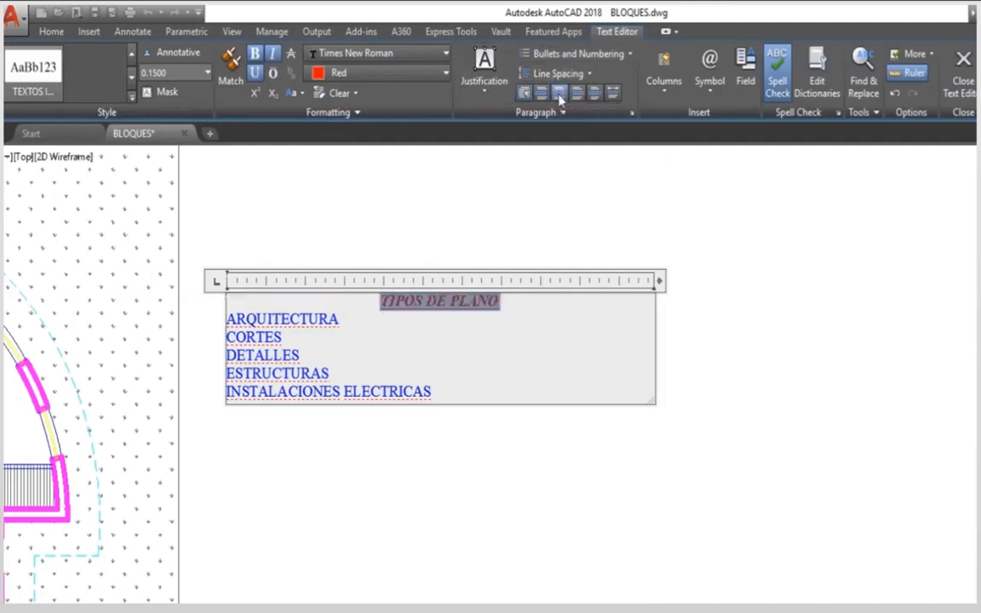
click(302, 341)
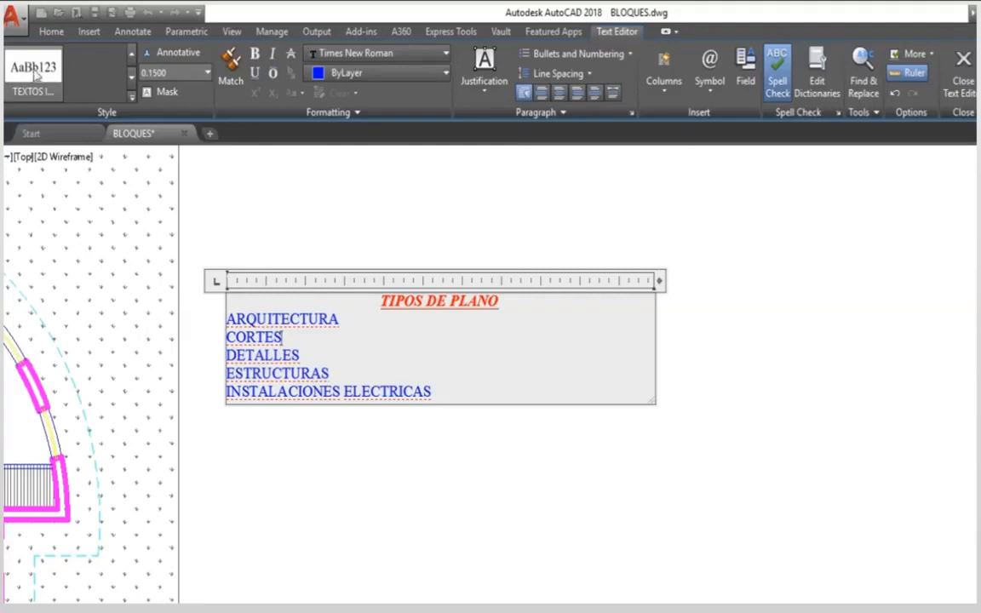
click(132, 100)
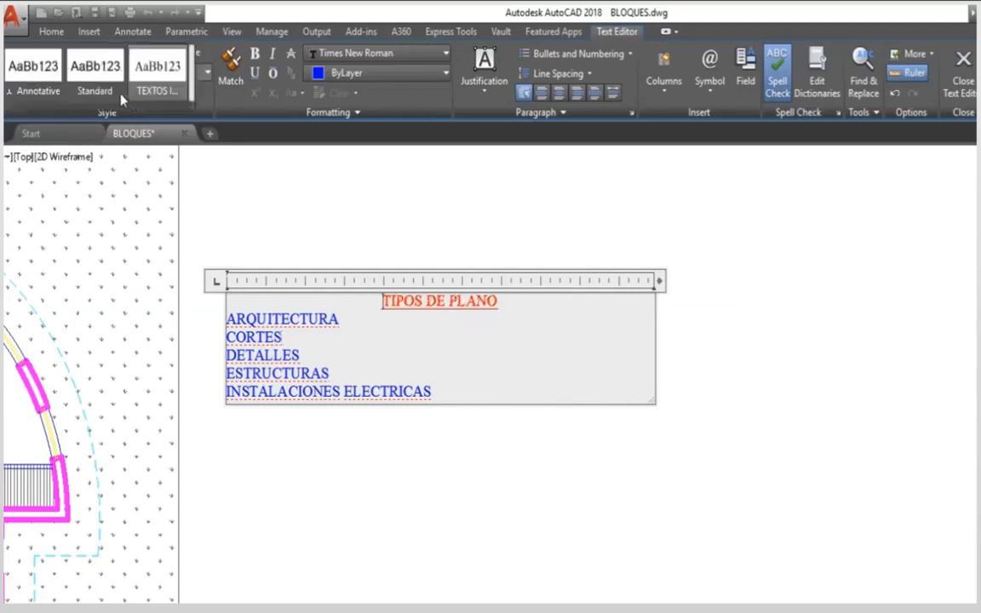
click(206, 102)
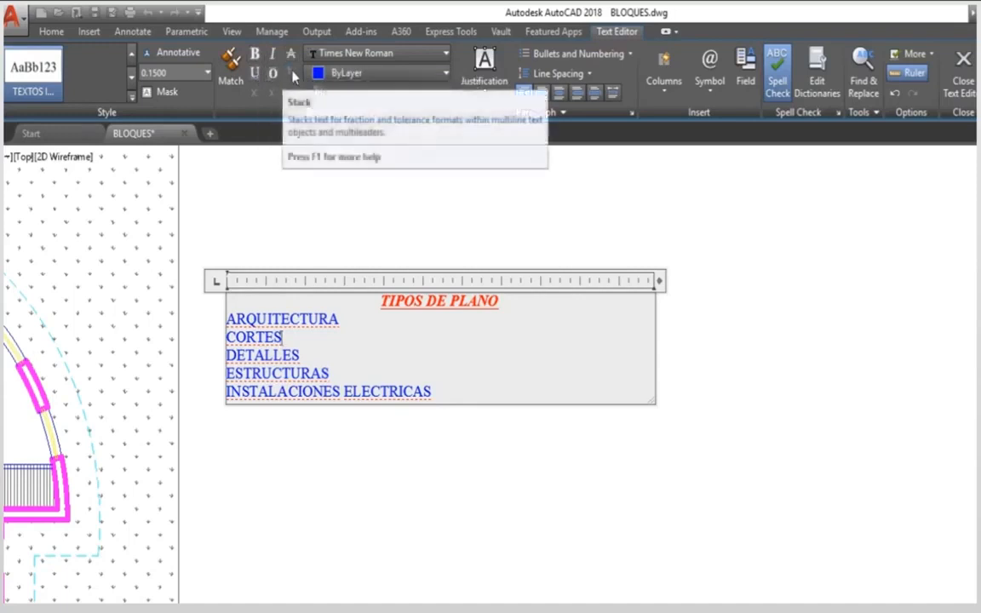
Add a line with 1/2 below INSTALACIONES ELECTRICAS and stack it as a fraction
click(437, 393)
key(Return)
text(1/2)
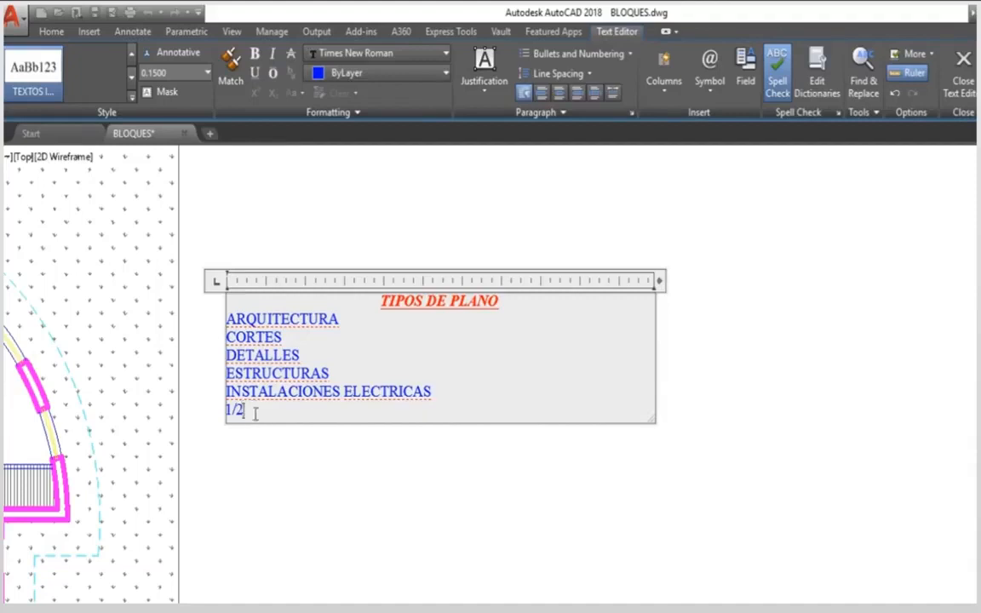
drag(247, 413, 226, 411)
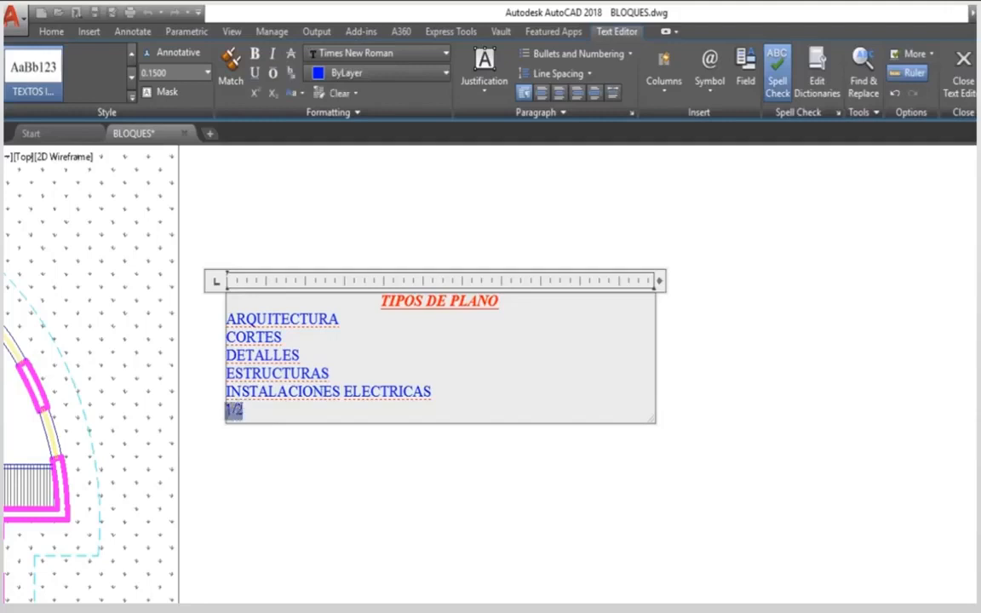
click(292, 74)
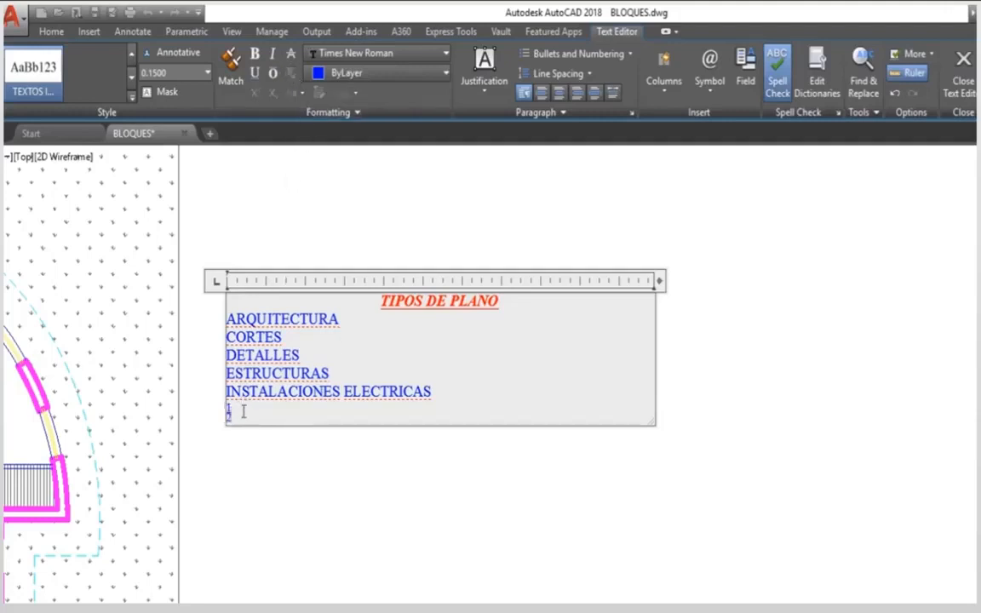
Unstack the one-half fraction into plain 1/2 text and stack it again
scroll(219, 409, up, 6)
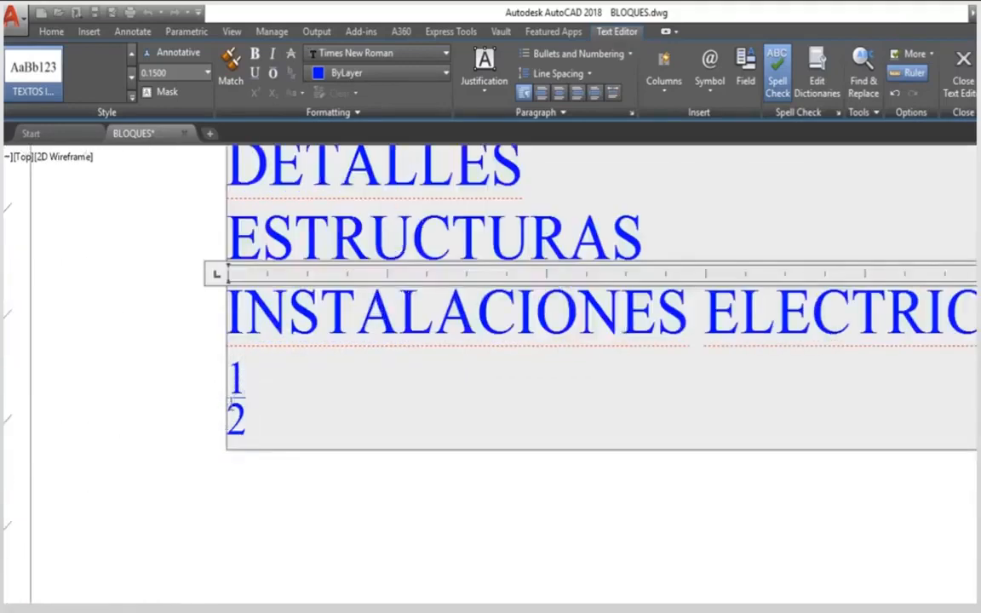
click(252, 400)
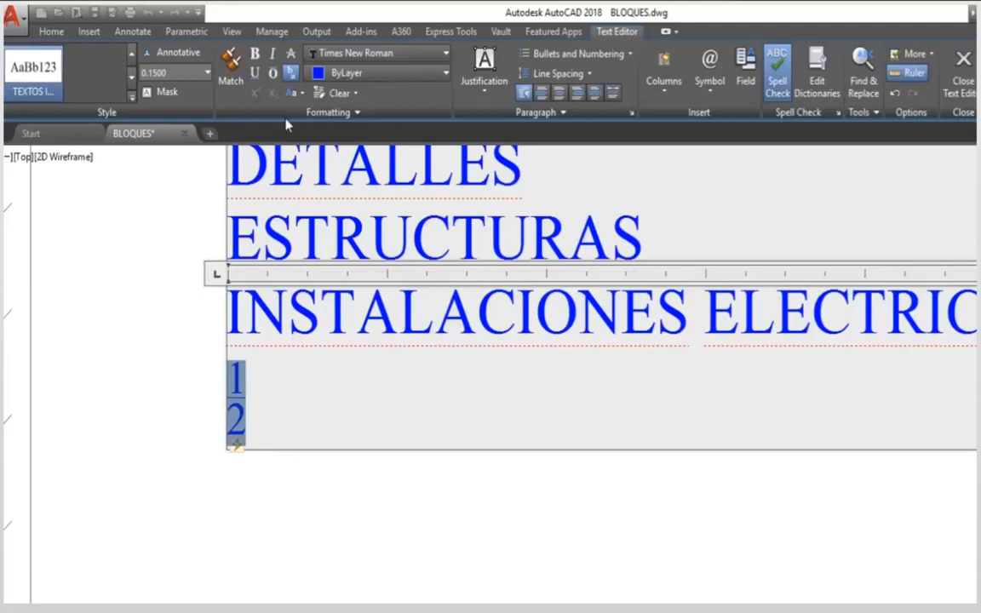
click(291, 74)
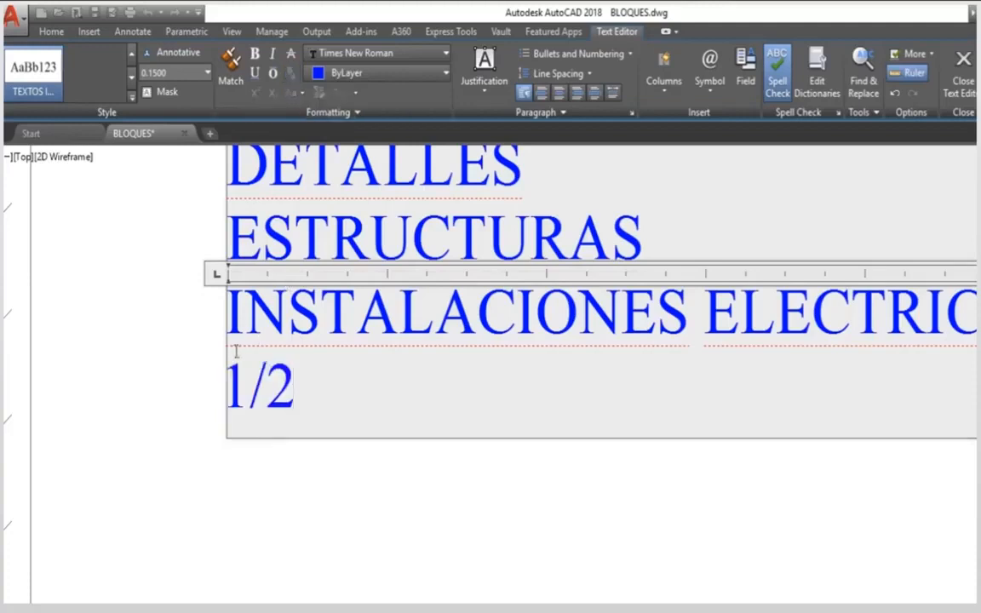
drag(298, 393, 220, 392)
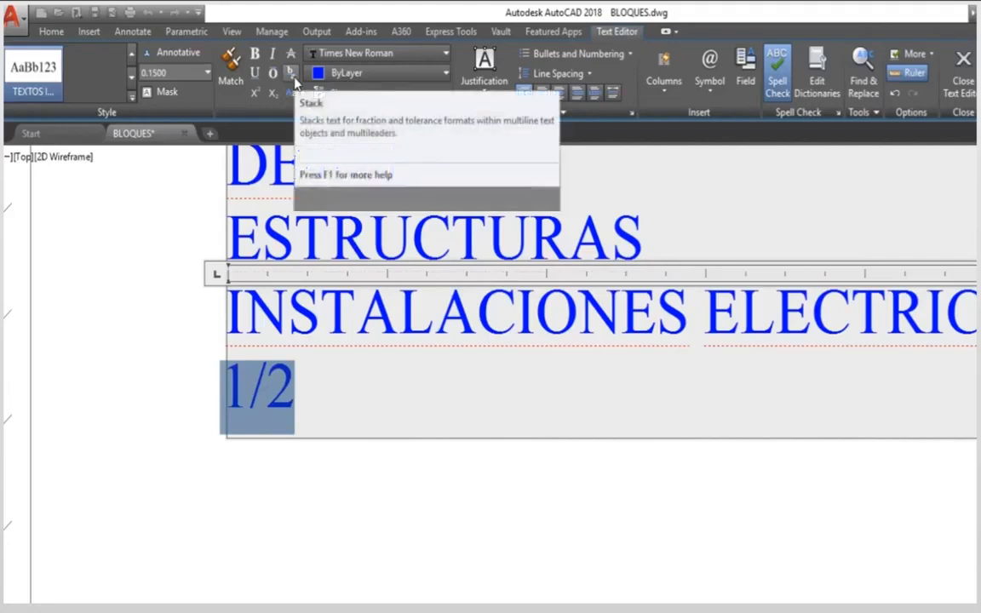
click(329, 393)
Add a line with M2 below the stacked fraction and make its 2 a superscript
key(Return)
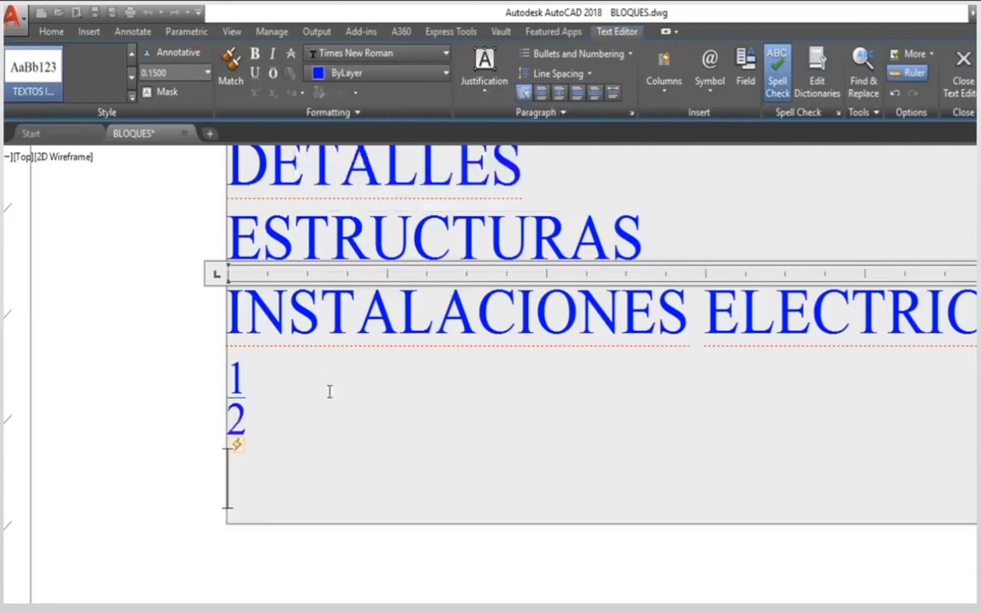
scroll(345, 414, down, 3)
scroll(342, 432, up, 2)
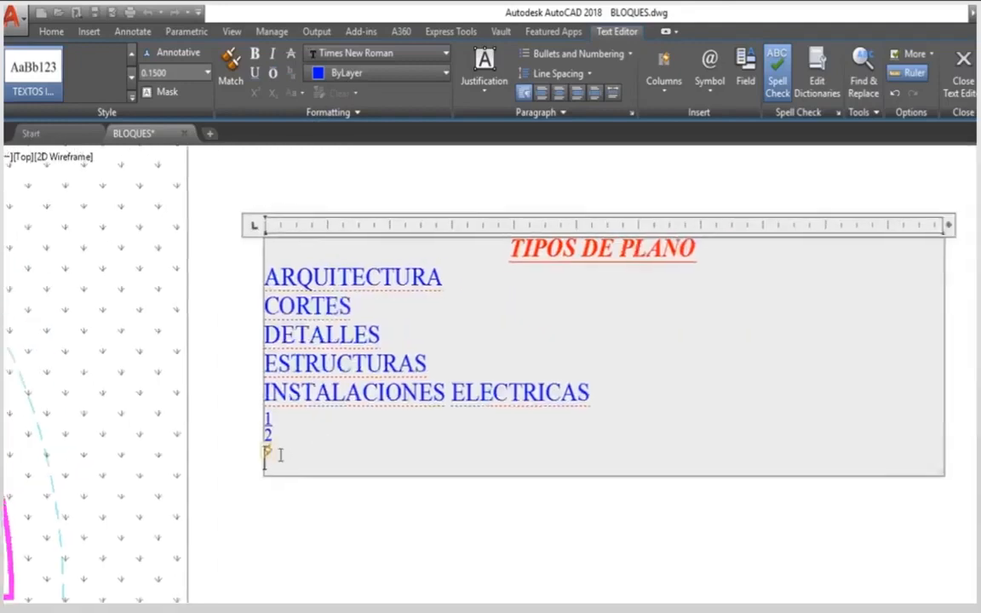
text(M2)
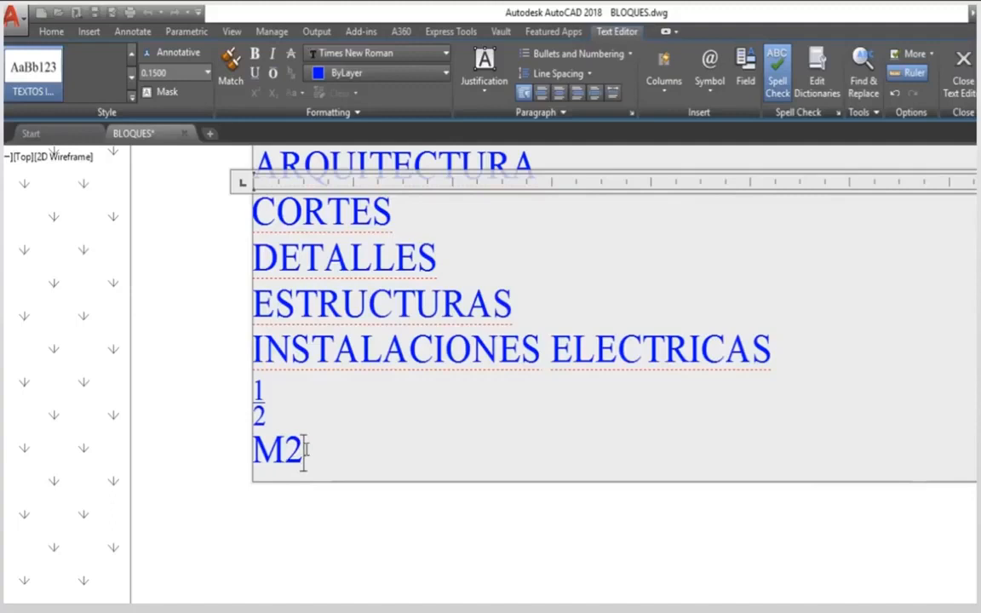
drag(303, 451, 285, 452)
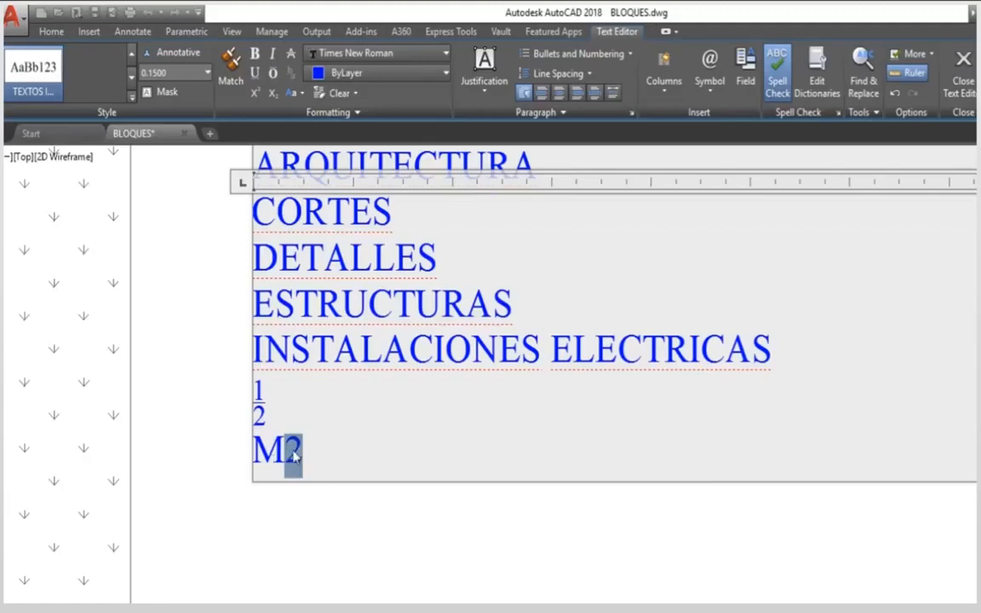
click(260, 95)
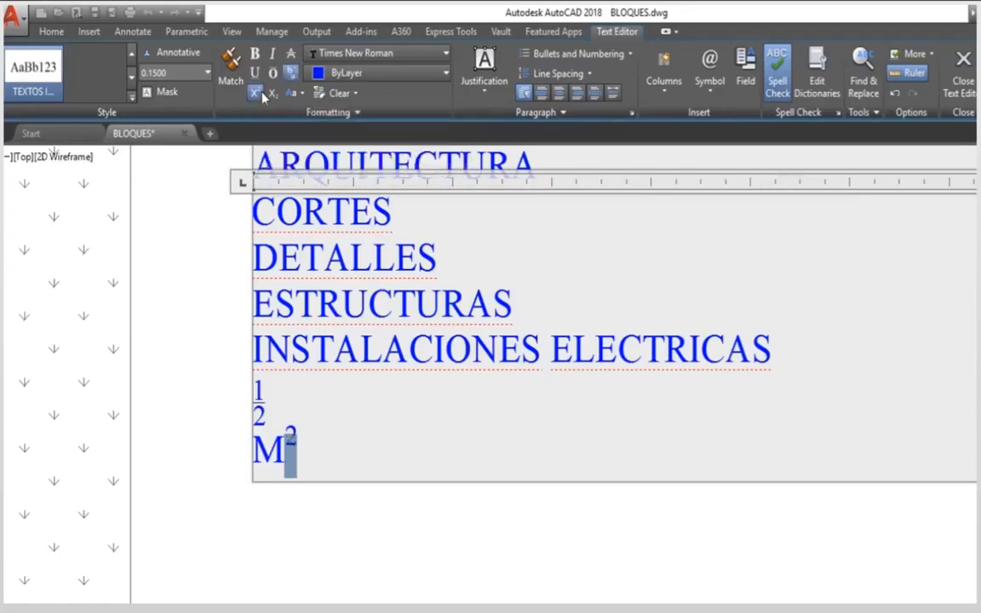
Append DE TERRENO to the last line and change the 2 after the M to subscript
click(333, 452)
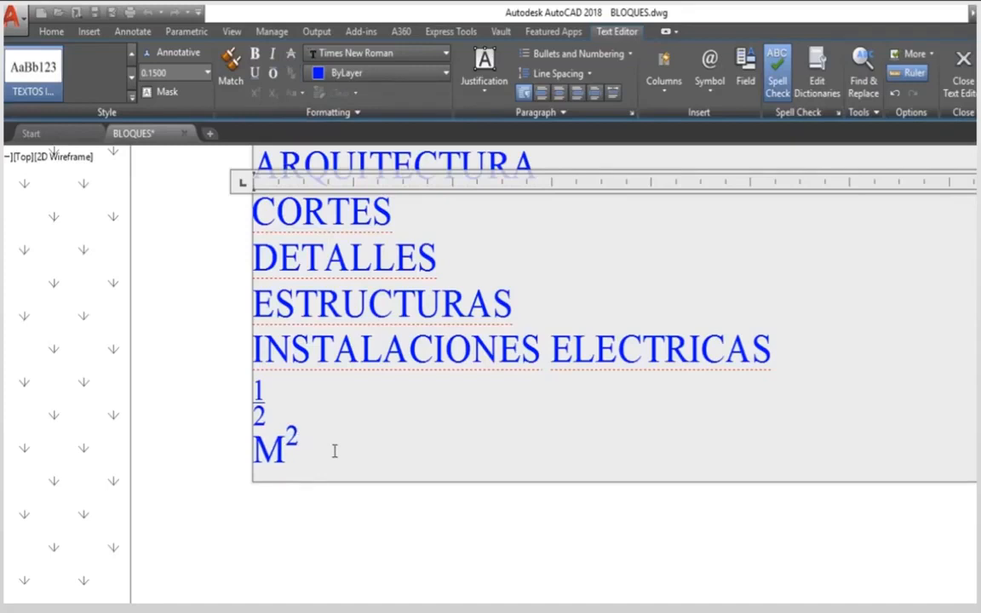
text(DE TERRE)
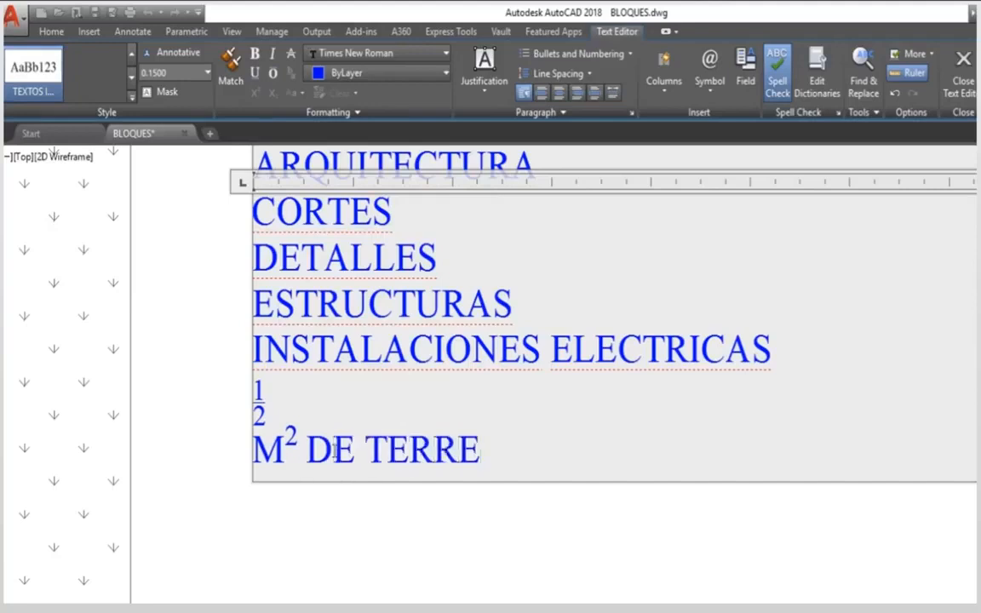
text(NO)
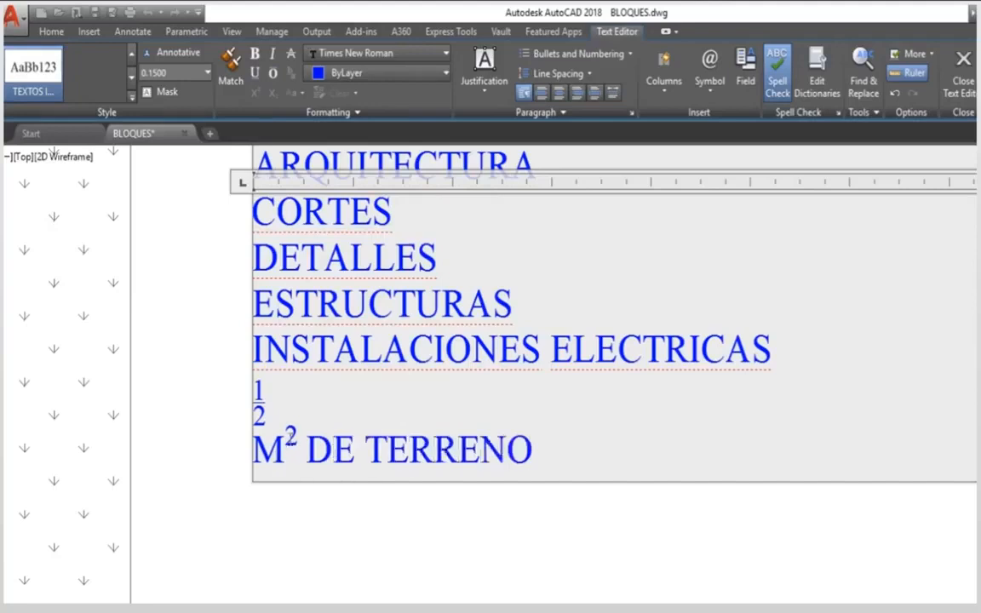
drag(284, 451, 296, 452)
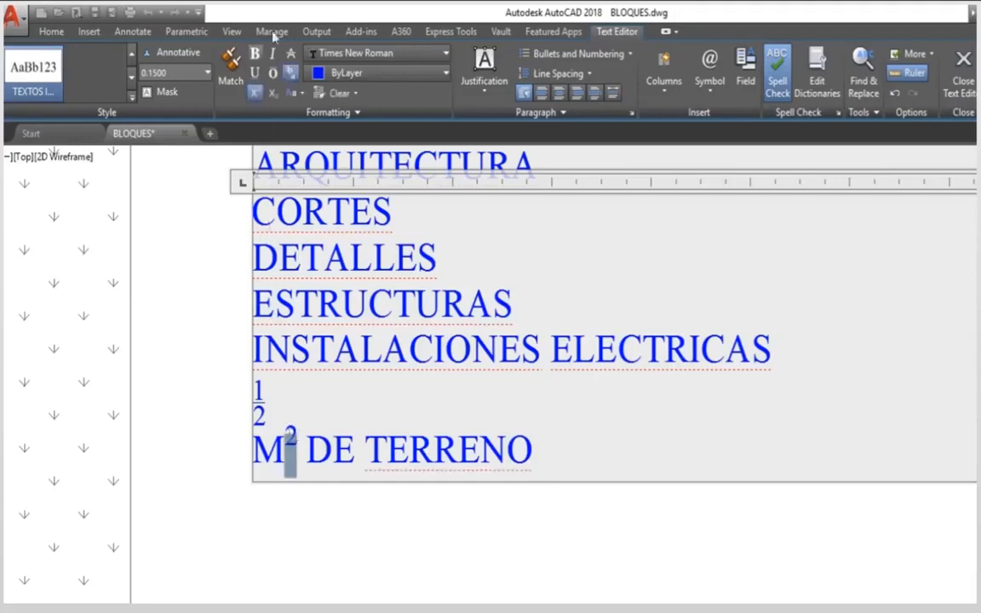
click(273, 95)
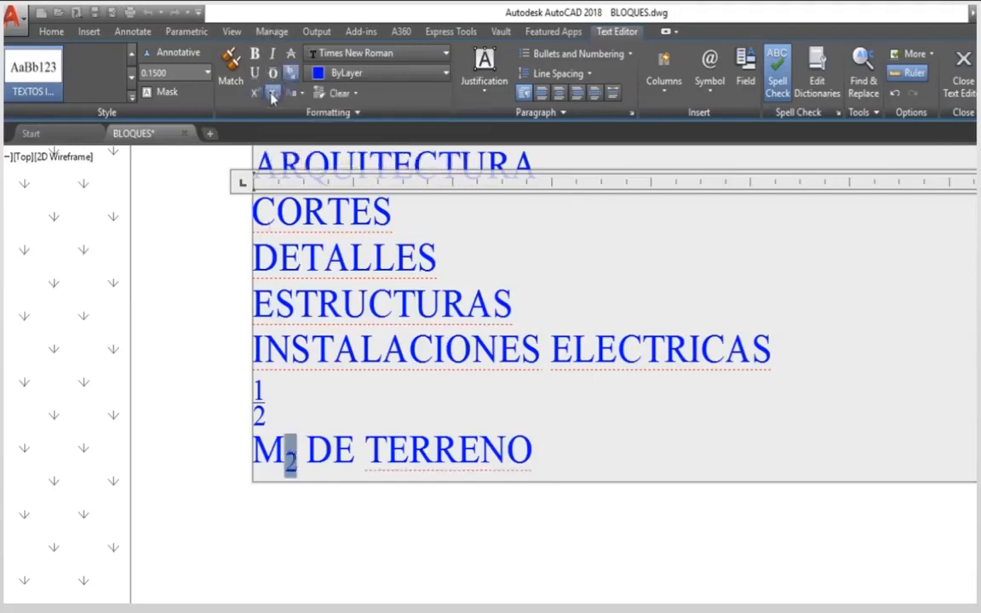
Change the 2 after the M to superscript and add a line reading "instalacipones sanitarias" below M² DE TERRENO
click(255, 95)
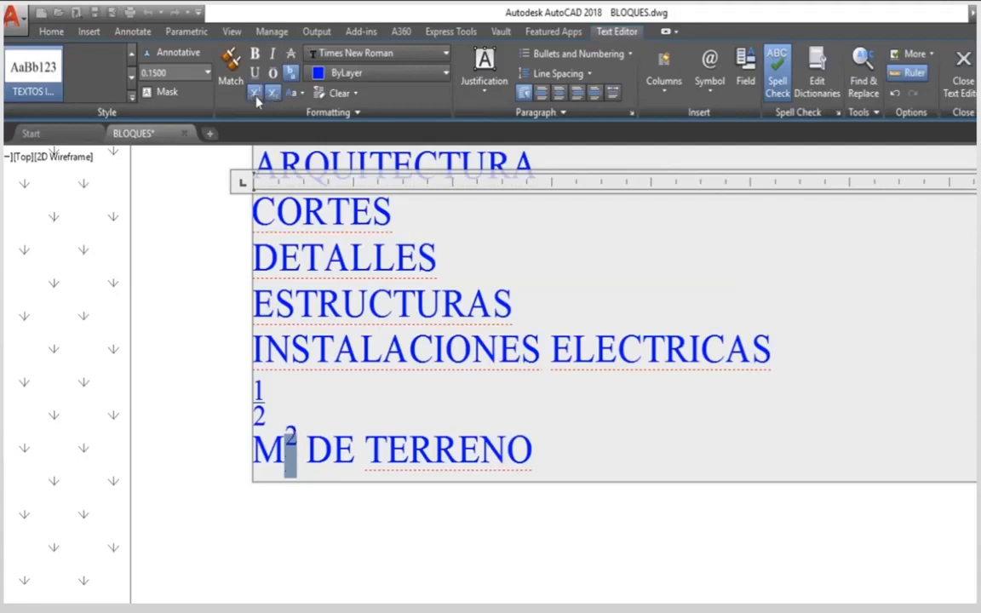
click(576, 457)
key(Return)
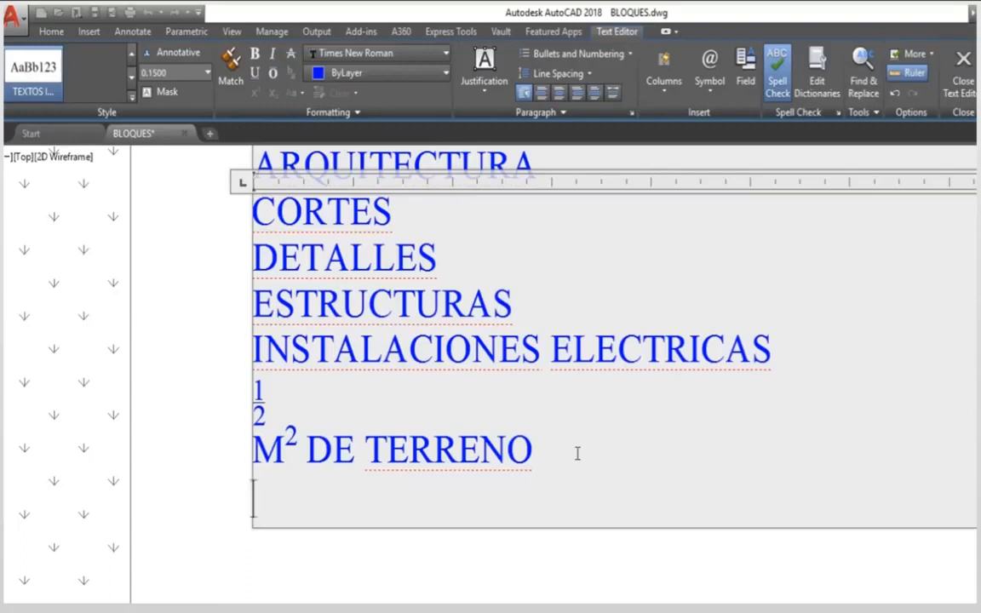
text(instakla)
key(BackSpace)
key(BackSpace)
key(BackSpace)
text(lacipones)
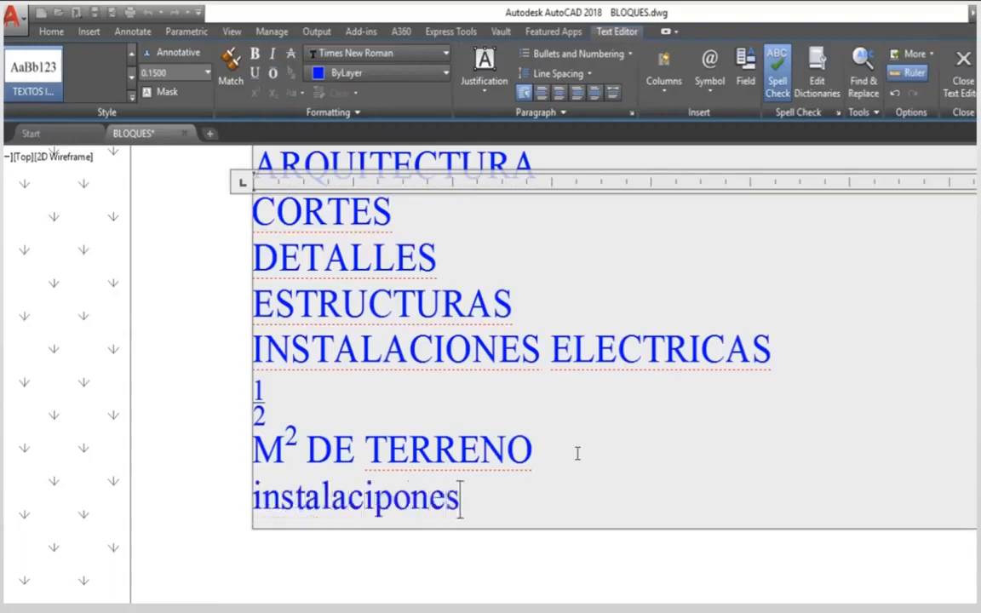
text( sanitarias)
Convert the whole last line about sanitary installations to uppercase
drag(611, 497, 247, 496)
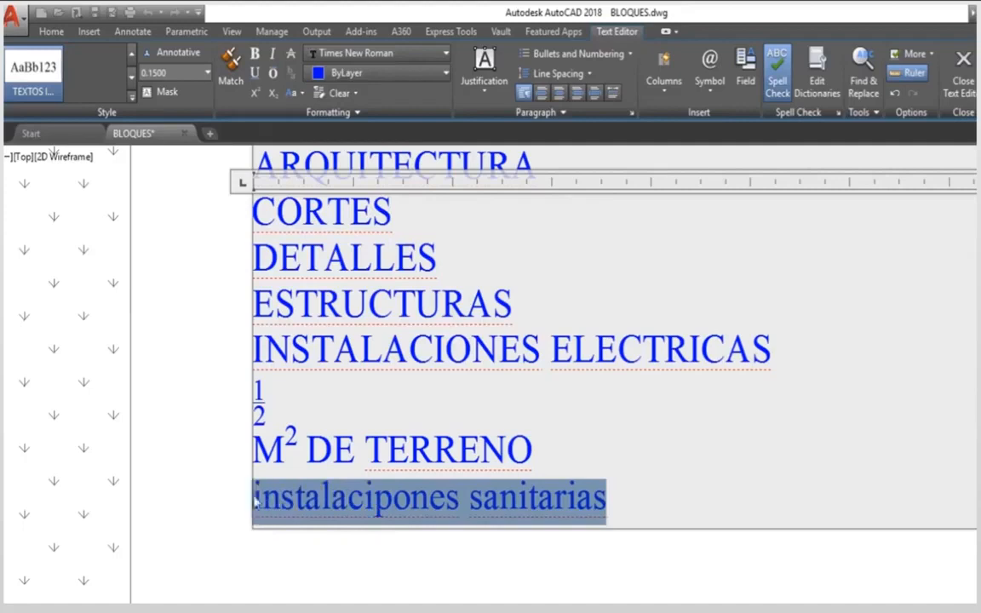
click(303, 93)
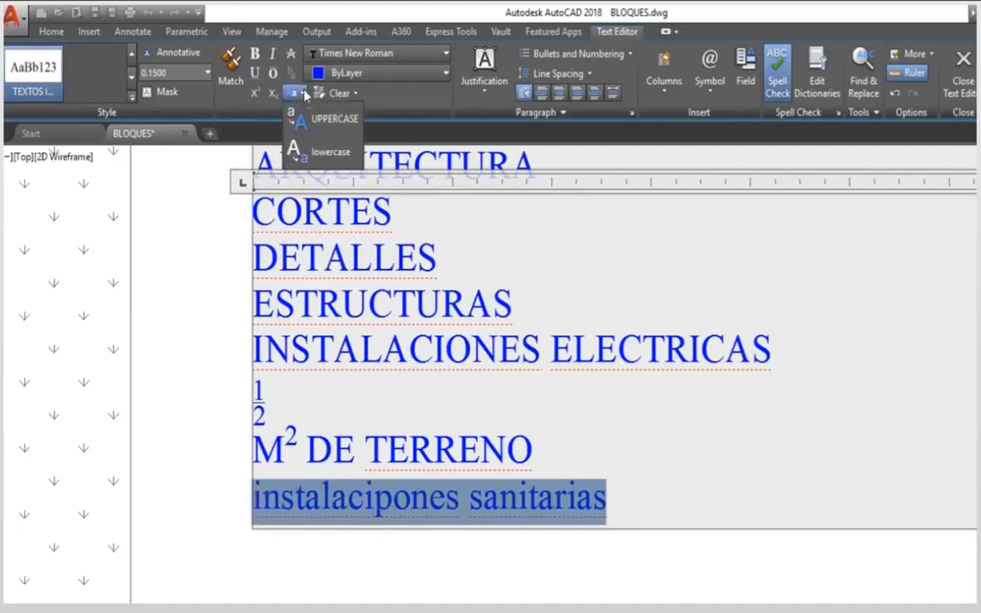
click(326, 121)
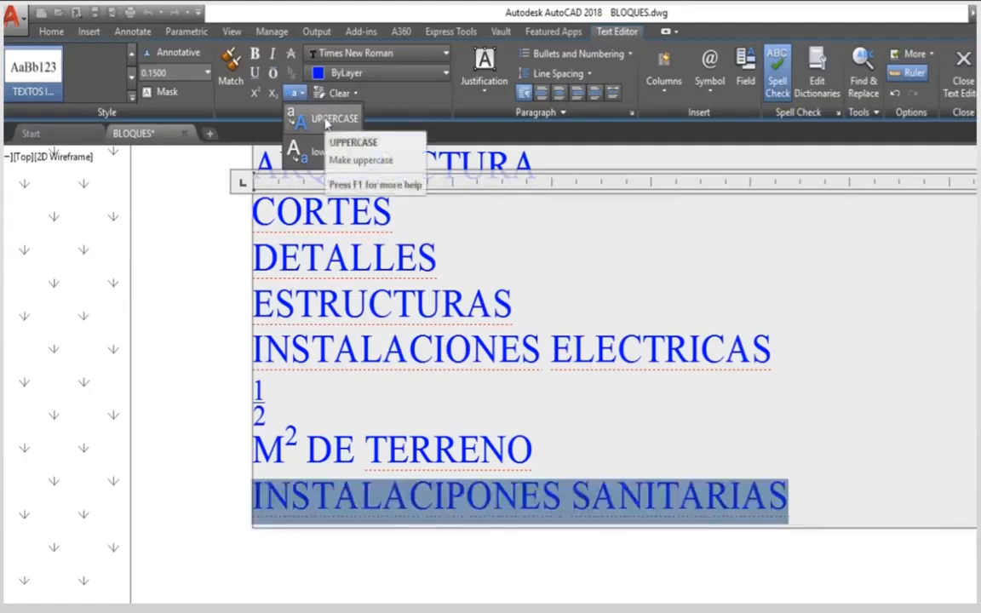
click(326, 122)
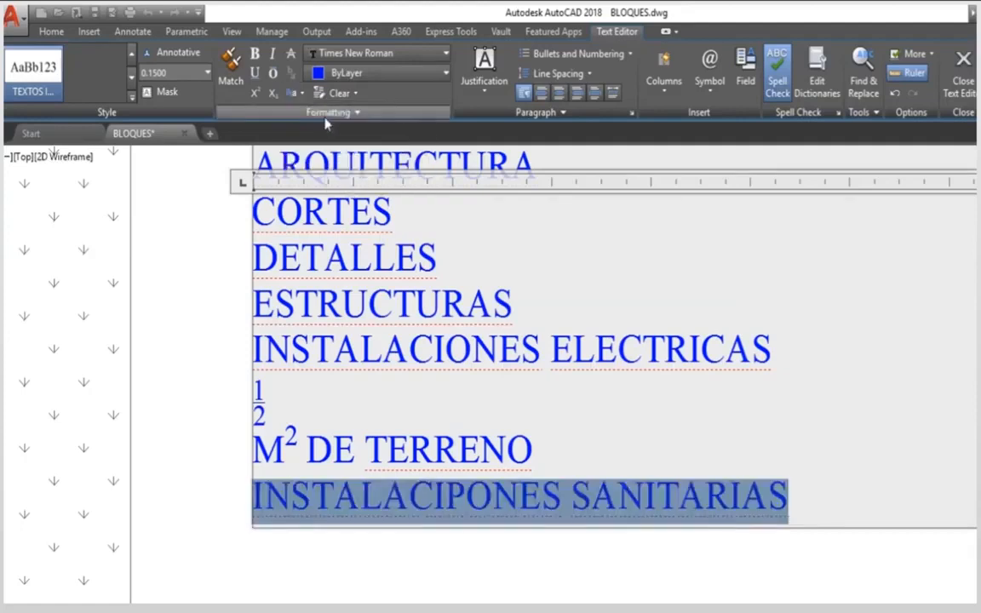
Set the last line's font to Txt_IV25 and correct its first word to INSTALACIONES by removing the stray P
click(444, 54)
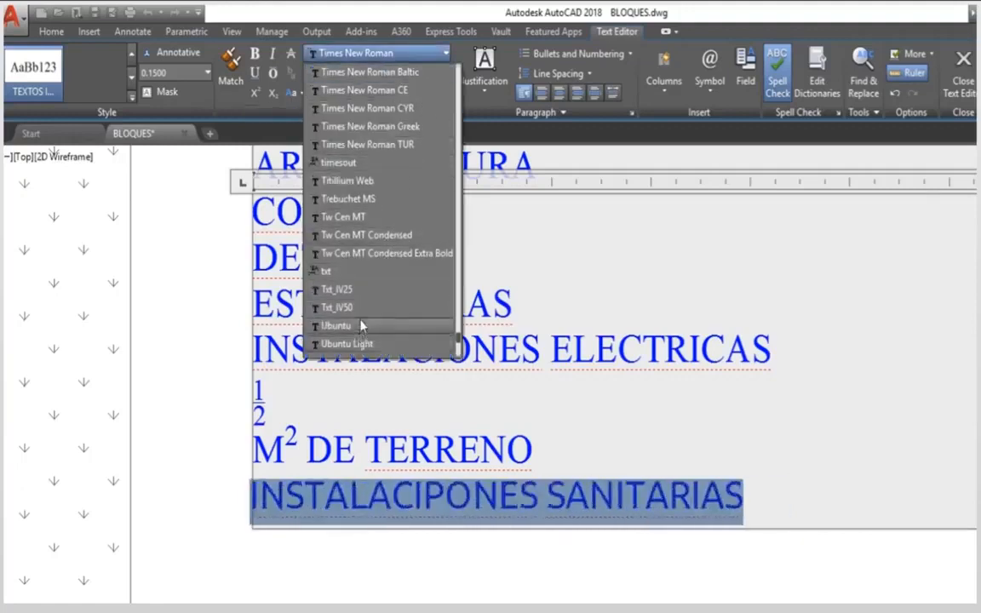
click(363, 295)
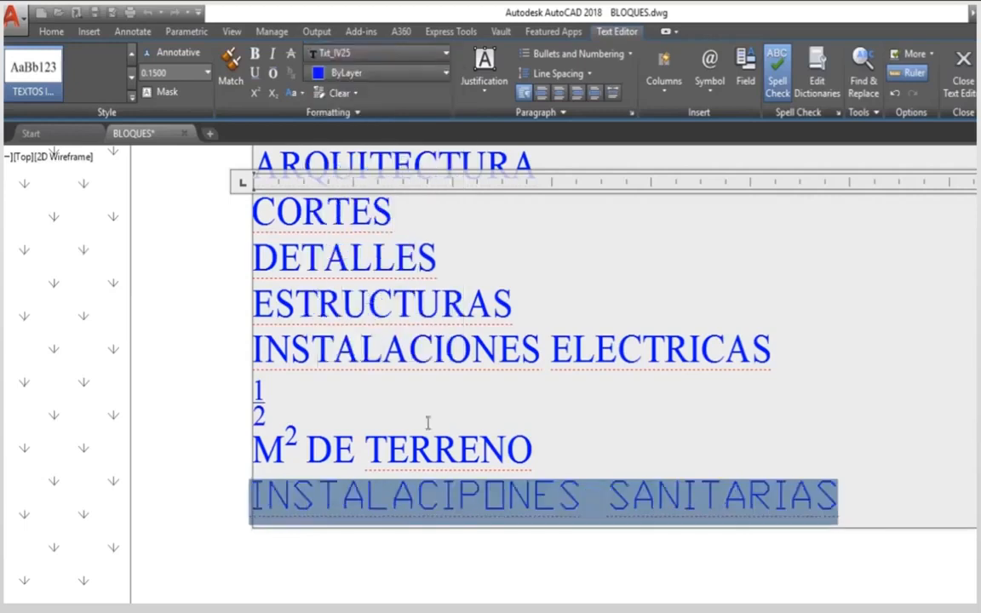
click(482, 453)
drag(868, 516, 340, 503)
click(479, 493)
key(BackSpace)
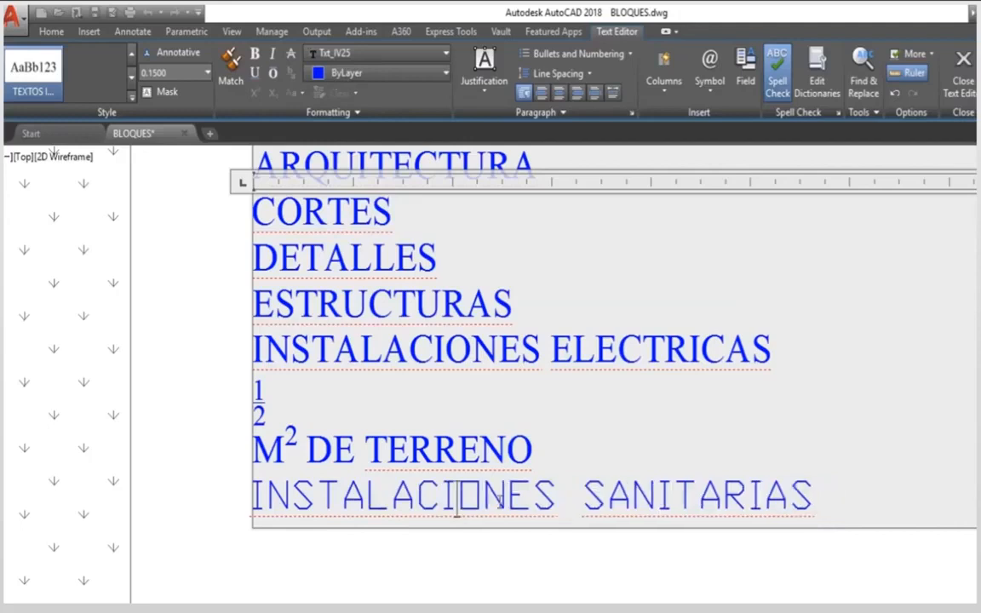
Color the INSTALACIONES SANITARIAS line red
drag(815, 511, 248, 498)
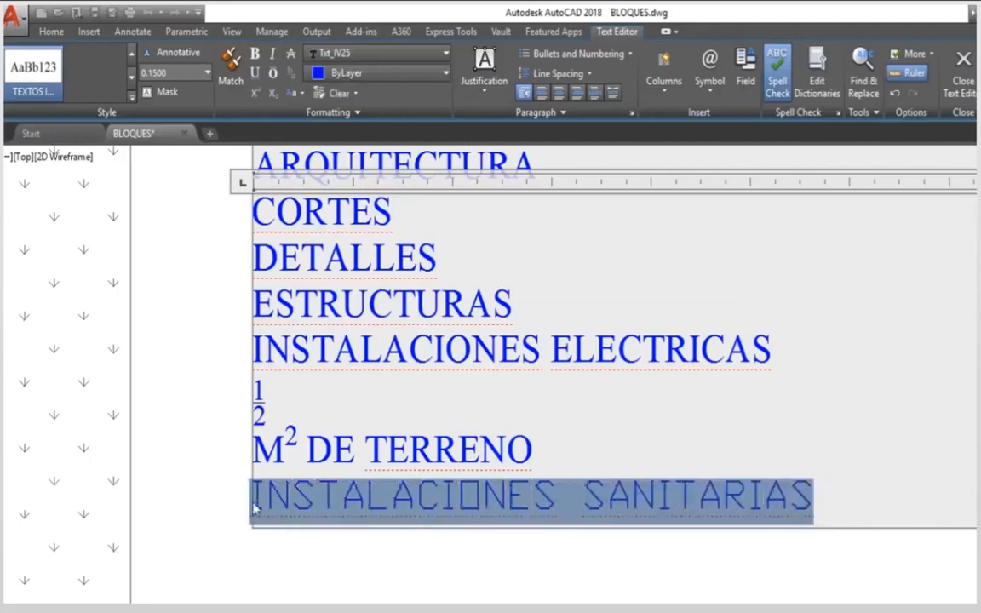
click(361, 72)
click(360, 142)
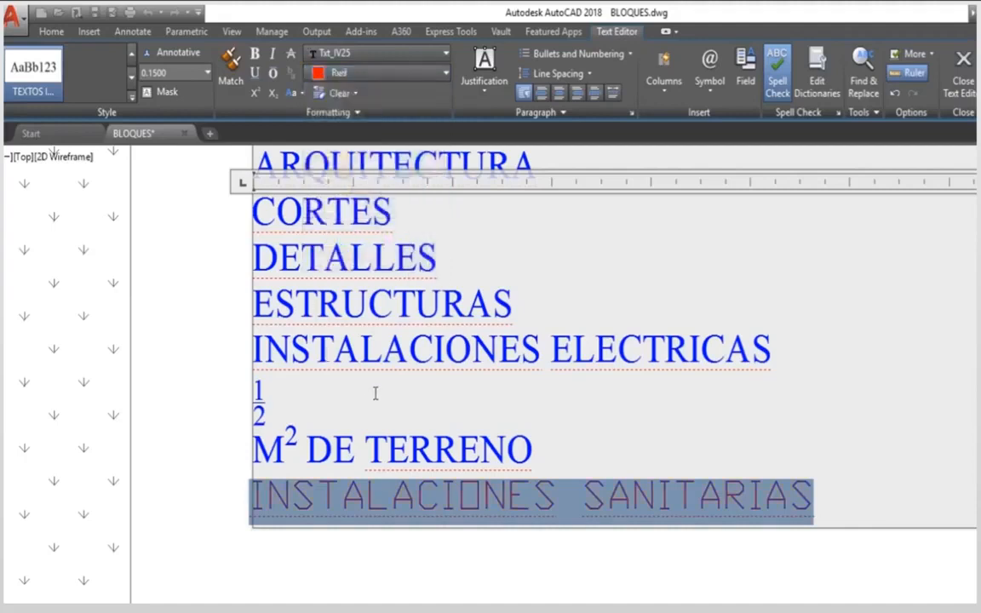
Try right and center alignment on the INSTALACIONES SANITARIAS line, return it to left alignment, and check the line spacing options
click(577, 93)
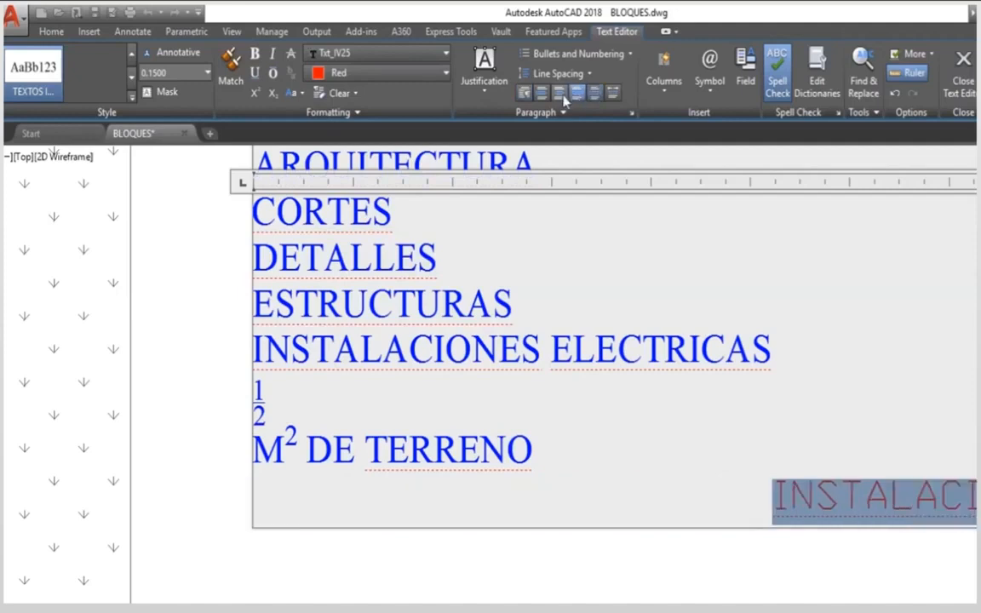
click(560, 93)
click(542, 93)
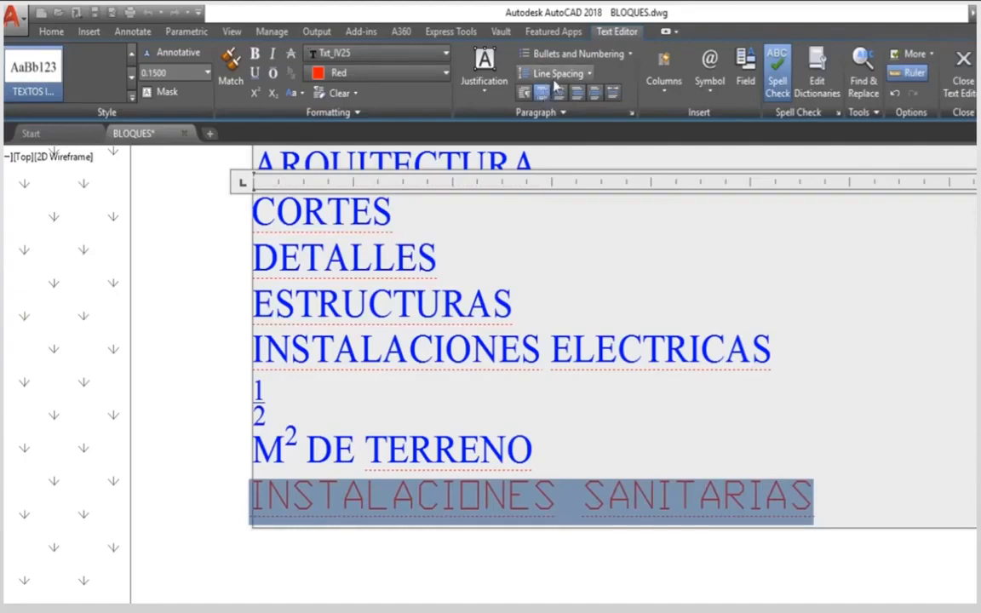
click(557, 75)
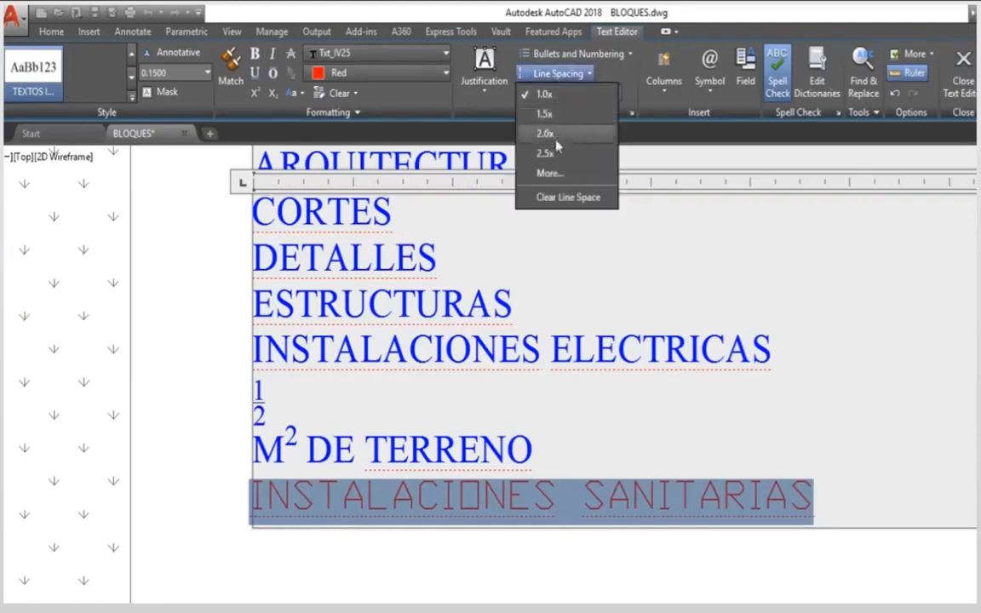
click(500, 448)
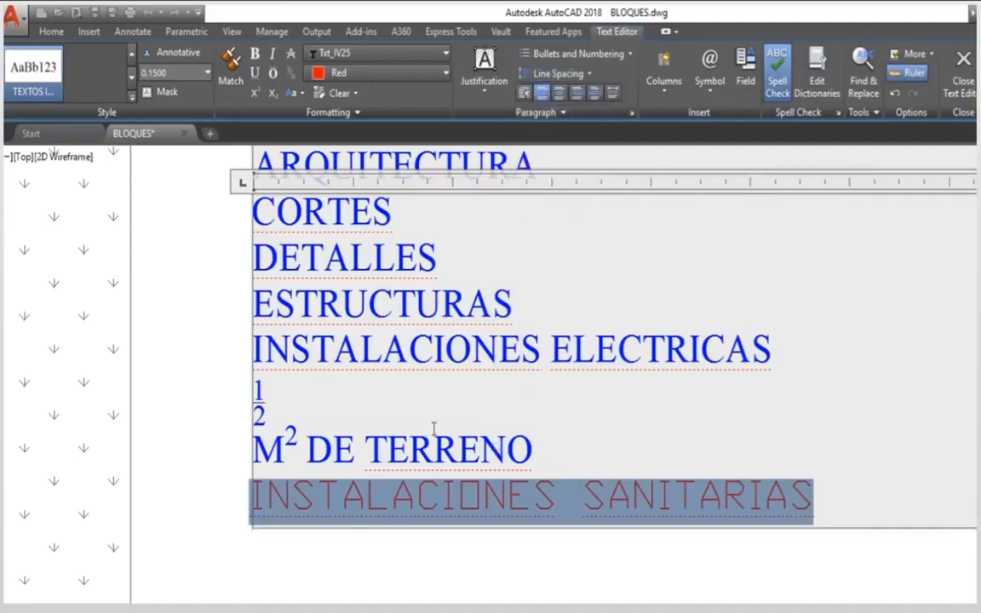
Format all lines below the TIPOS DE PLANO heading as a numbered list
scroll(433, 430, down, 4)
scroll(437, 424, up, 4)
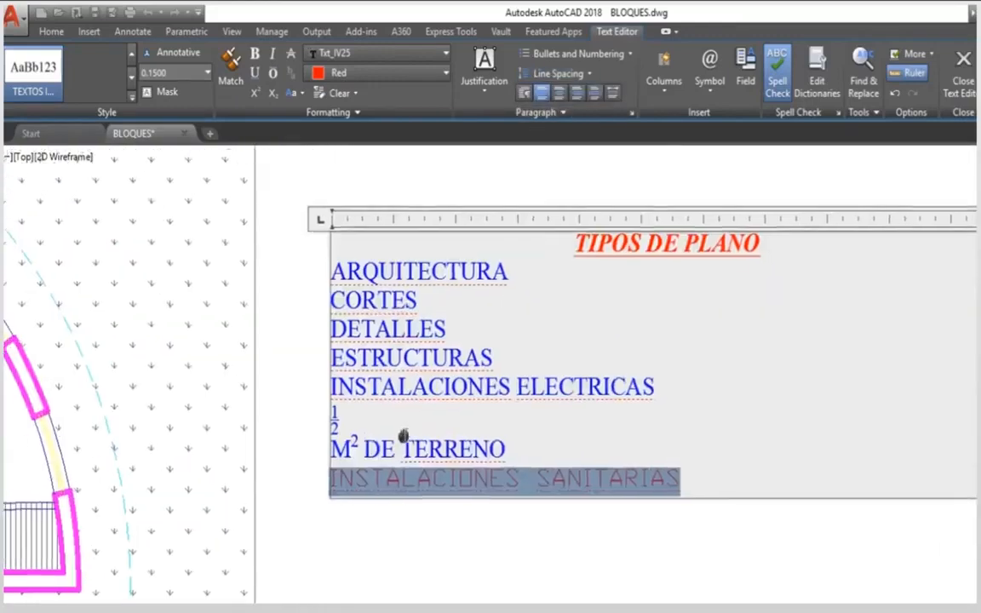
drag(643, 487, 291, 277)
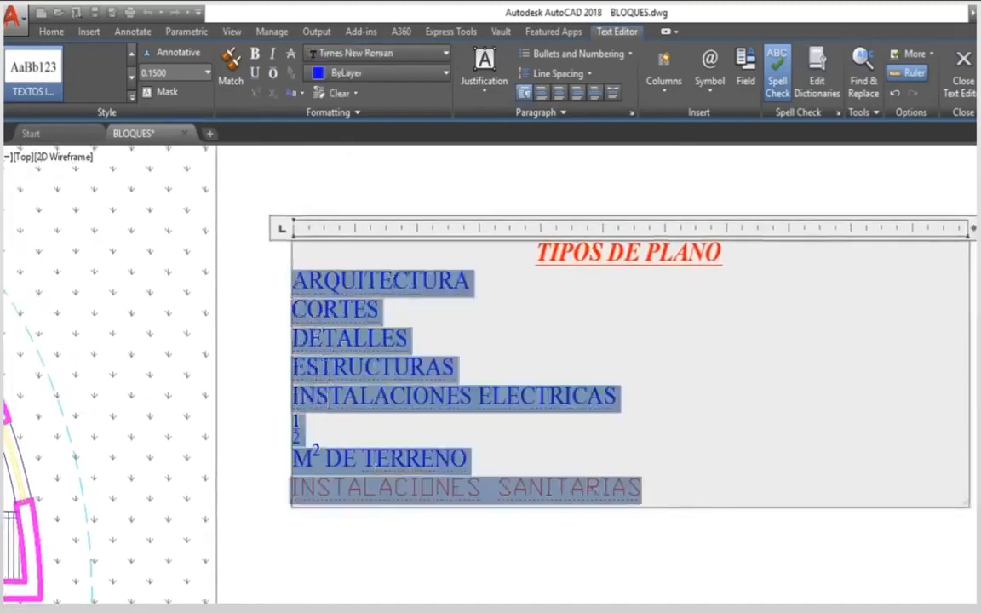
click(594, 55)
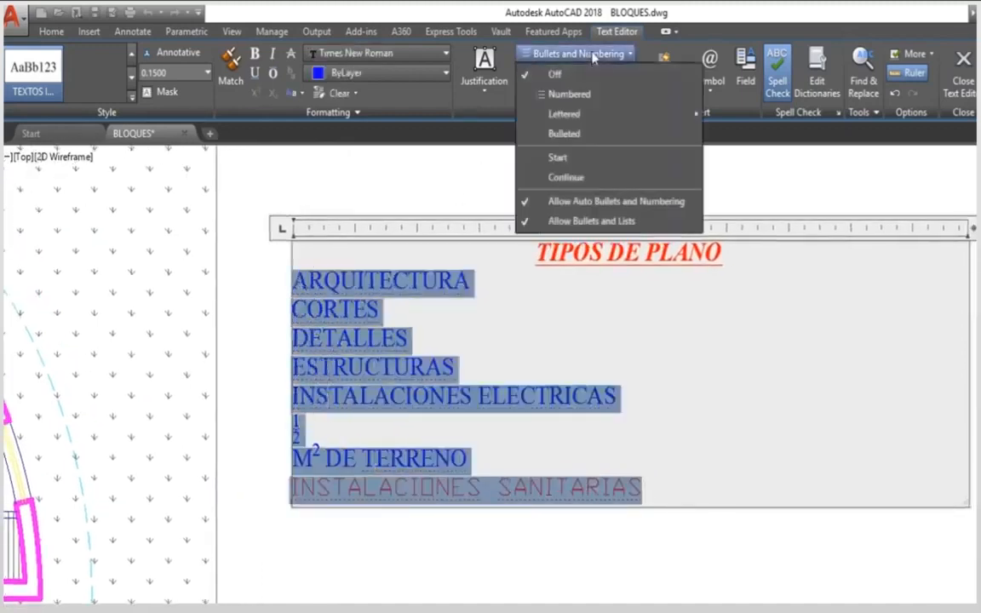
click(571, 96)
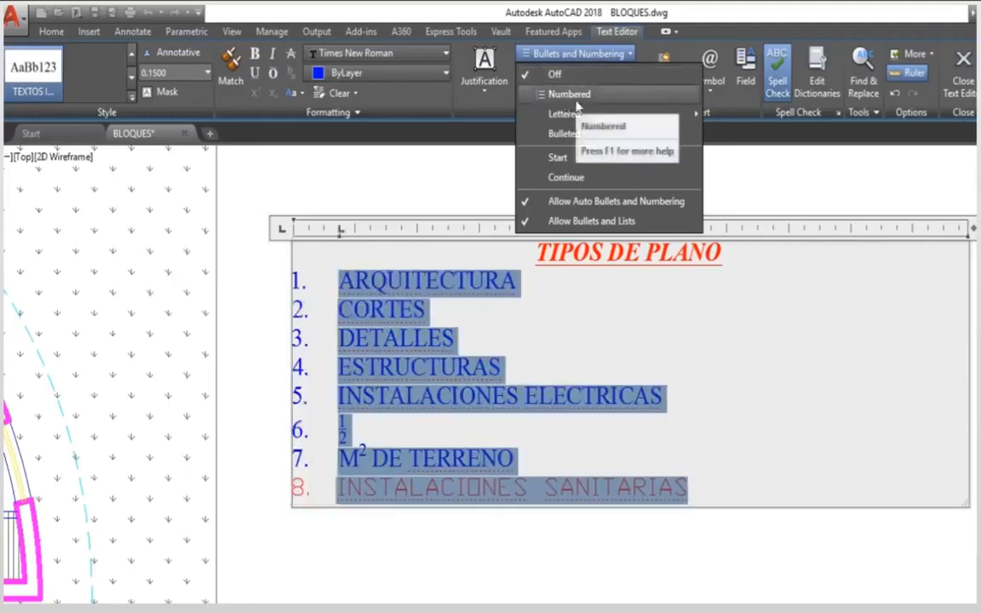
mouse_move(567, 115)
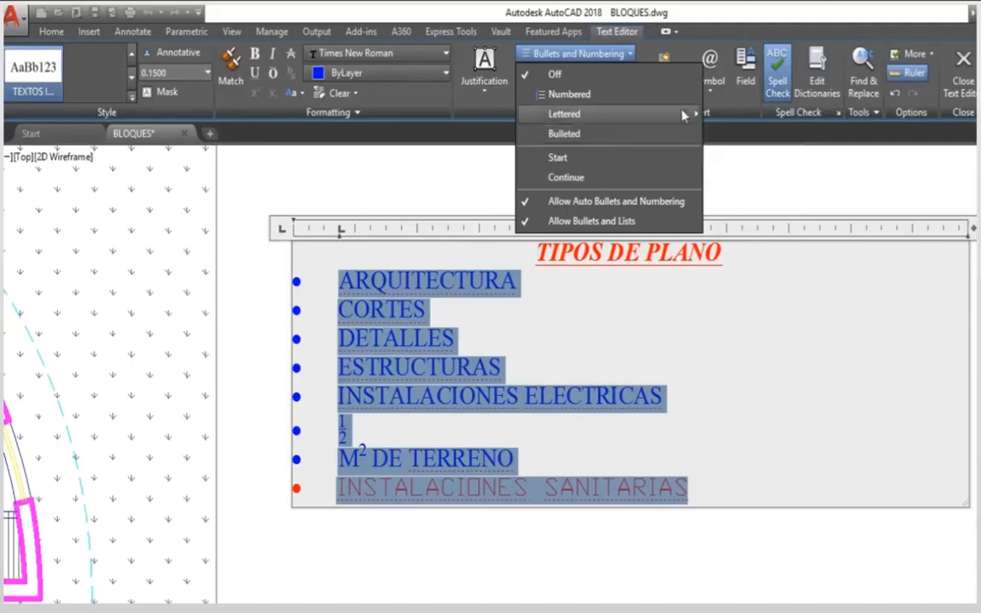
click(611, 92)
click(448, 344)
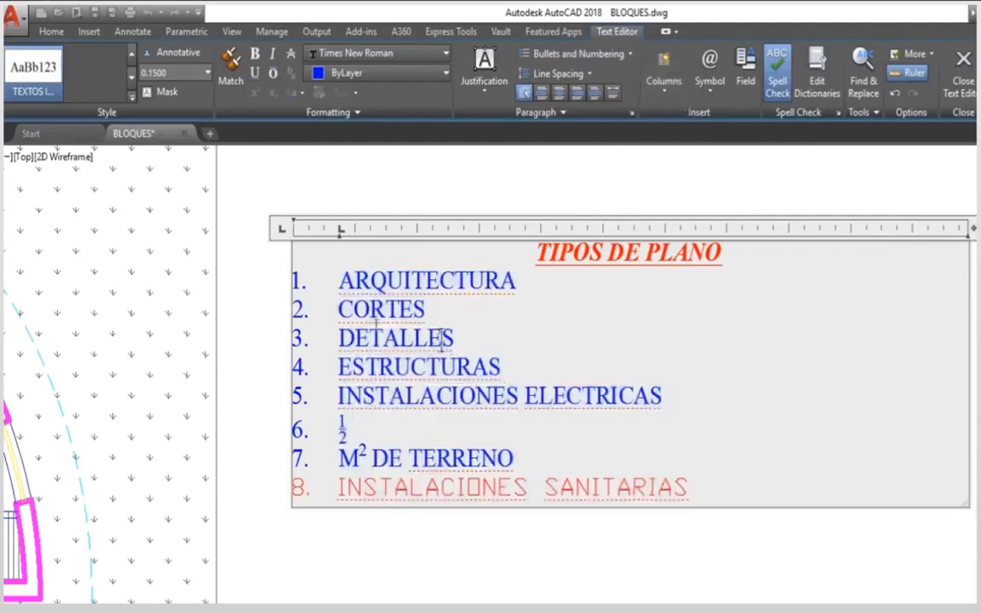
Turn the CORTES and DETALLES items into a lowercase lettered list and indent it beneath ARQUITECTURA
drag(339, 309, 458, 338)
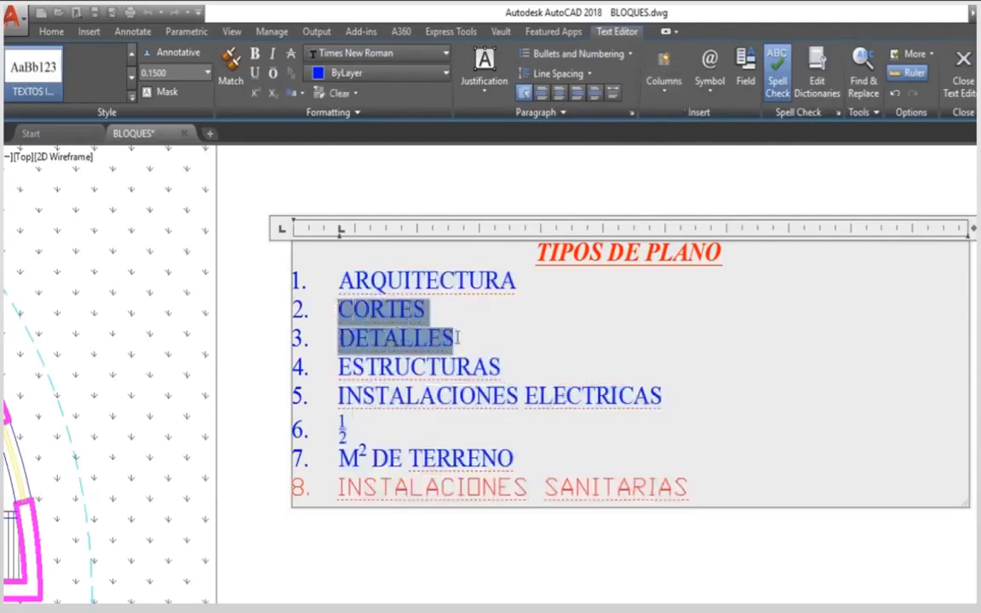
click(579, 53)
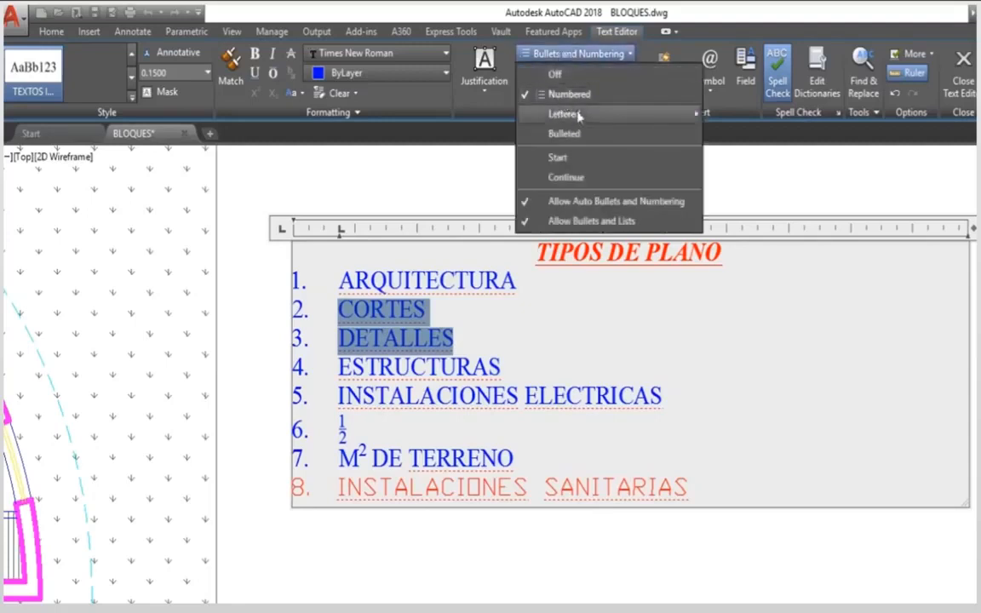
click(724, 116)
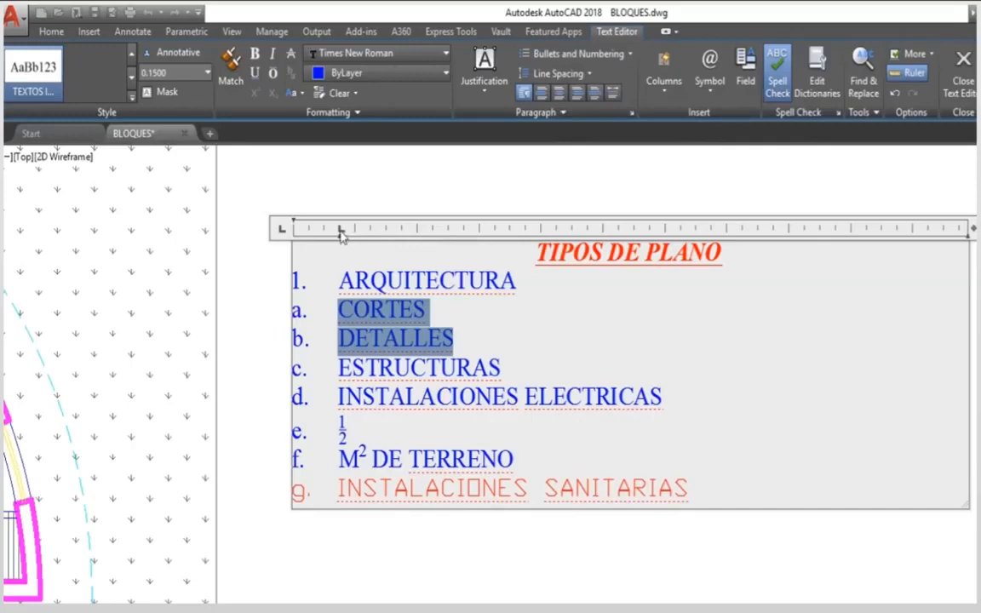
mouse_move(340, 228)
mouse_down()
mouse_move(372, 228)
mouse_move(372, 244)
mouse_up()
drag(293, 224, 338, 227)
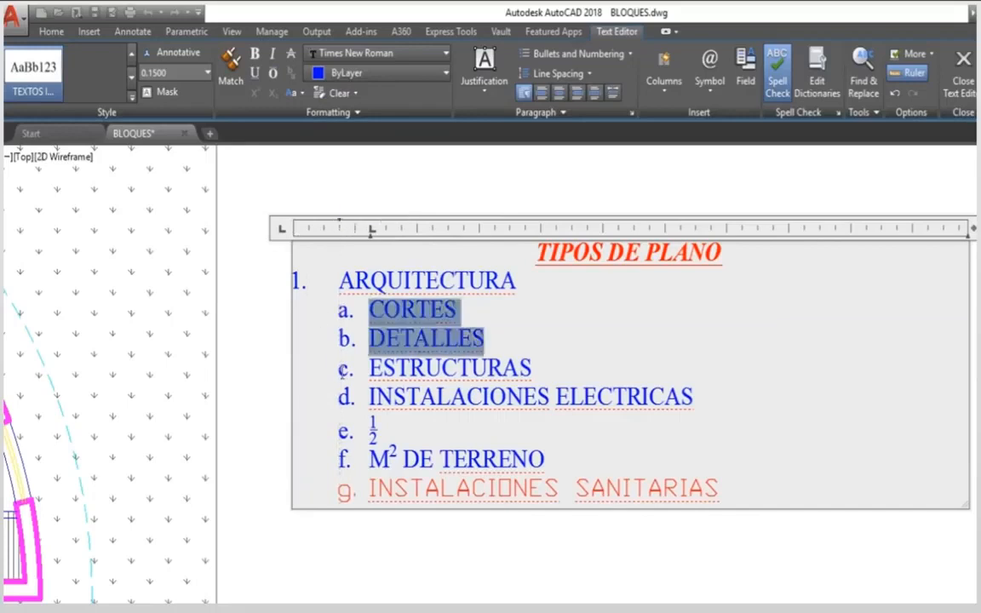
Match the formatting of ARQUITECTURA onto the ESTRUCTURAS, INSTALACIONES ELECTRICAS and INSTALACIONES SANITARIAS items
click(352, 281)
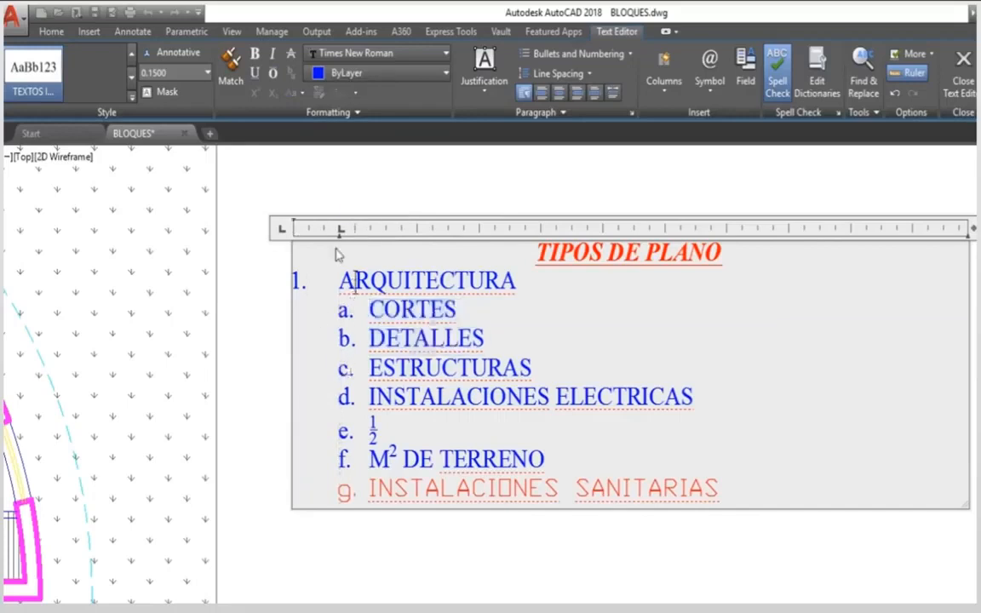
click(228, 70)
drag(371, 366, 390, 399)
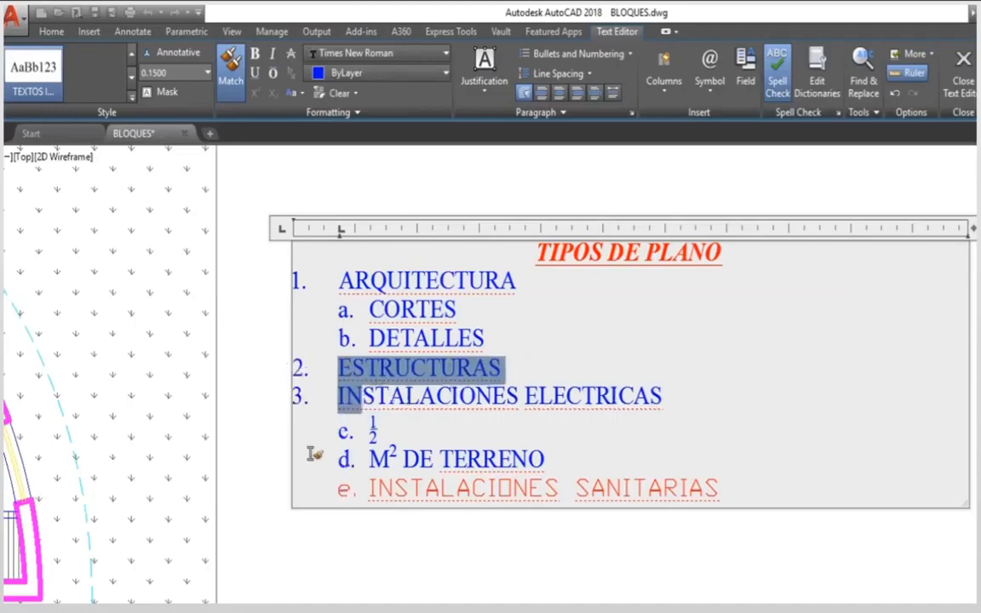
mouse_move(716, 500)
mouse_down()
mouse_move(350, 488)
mouse_move(336, 497)
mouse_up()
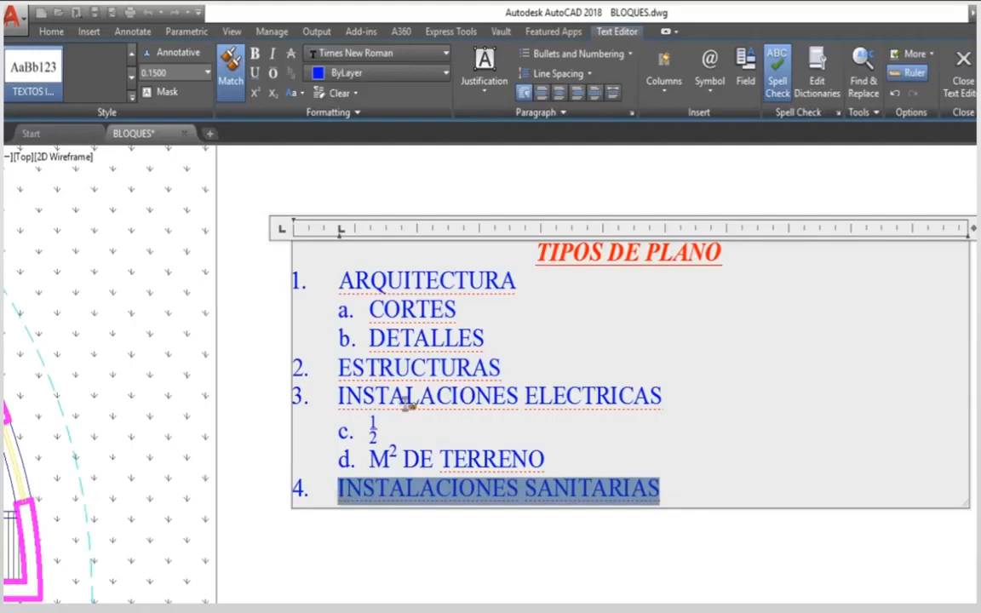
click(423, 394)
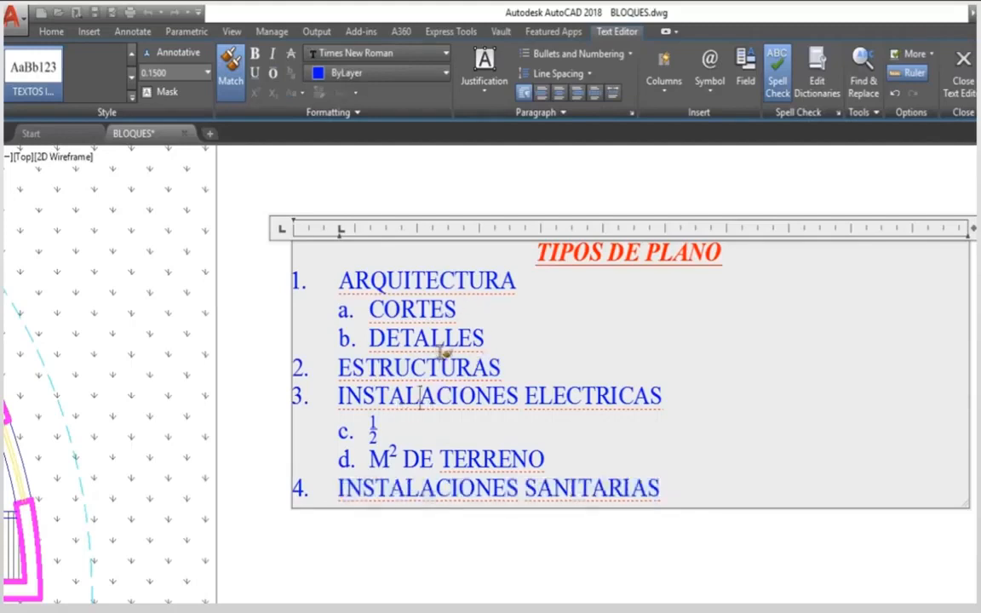
Split the multiline text into two static columns
scroll(458, 344, down, 3)
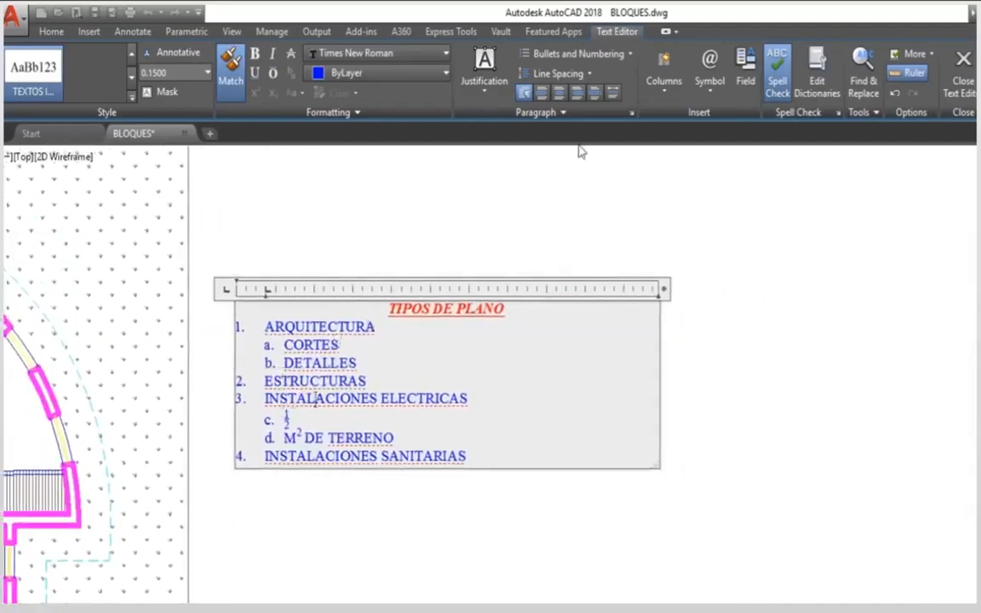
click(664, 72)
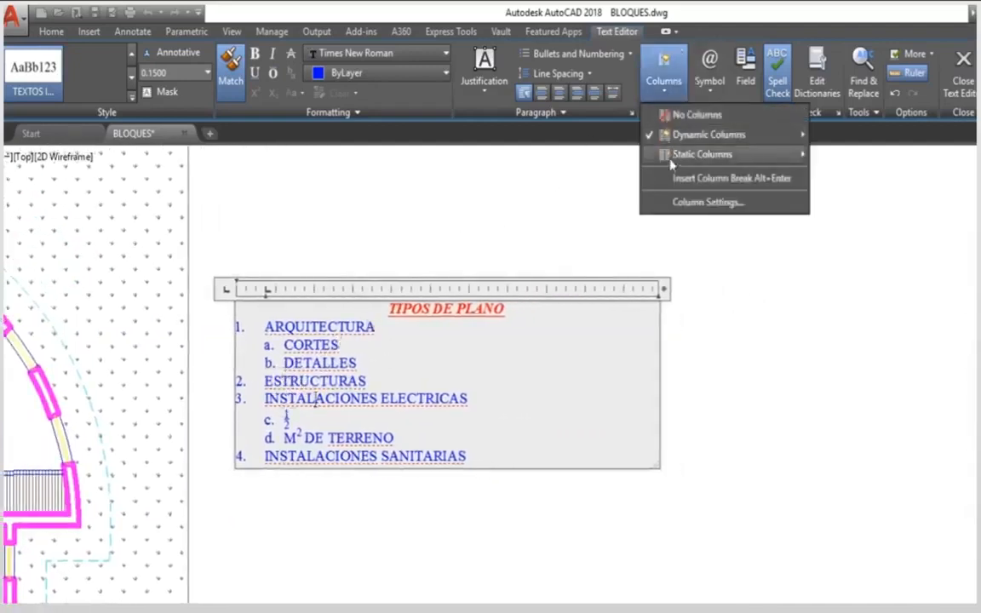
mouse_move(672, 158)
click(841, 155)
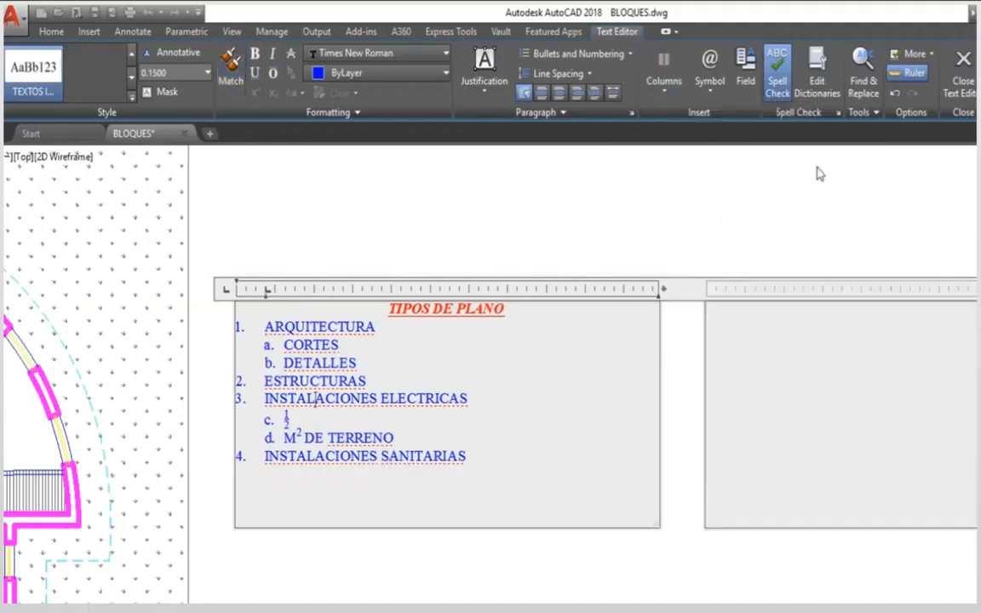
Narrow the text columns so the first one closely fits the plan-type list
scroll(727, 322, down, 2)
middle_drag(550, 324, 433, 326)
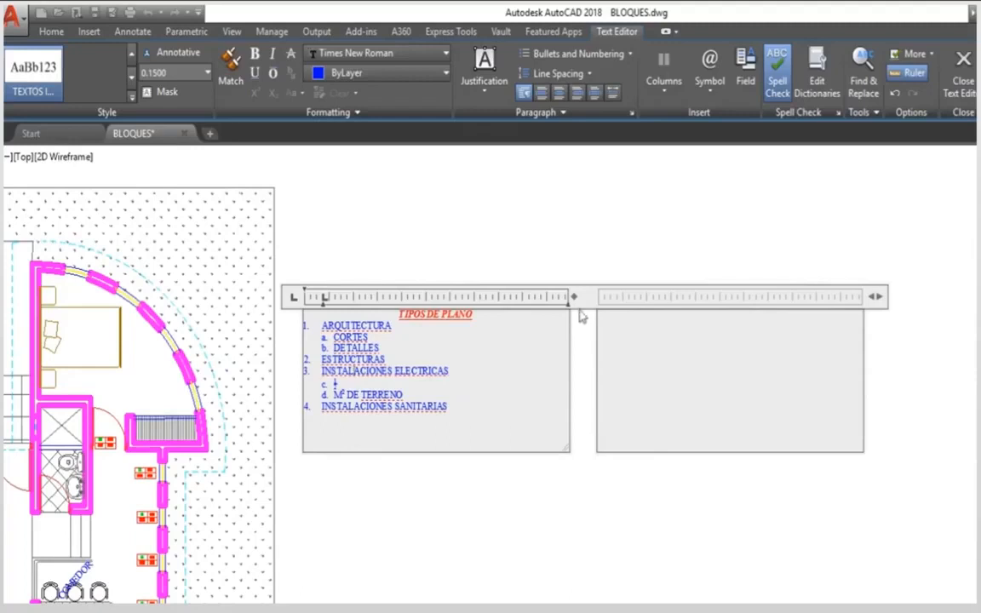
drag(574, 297, 462, 297)
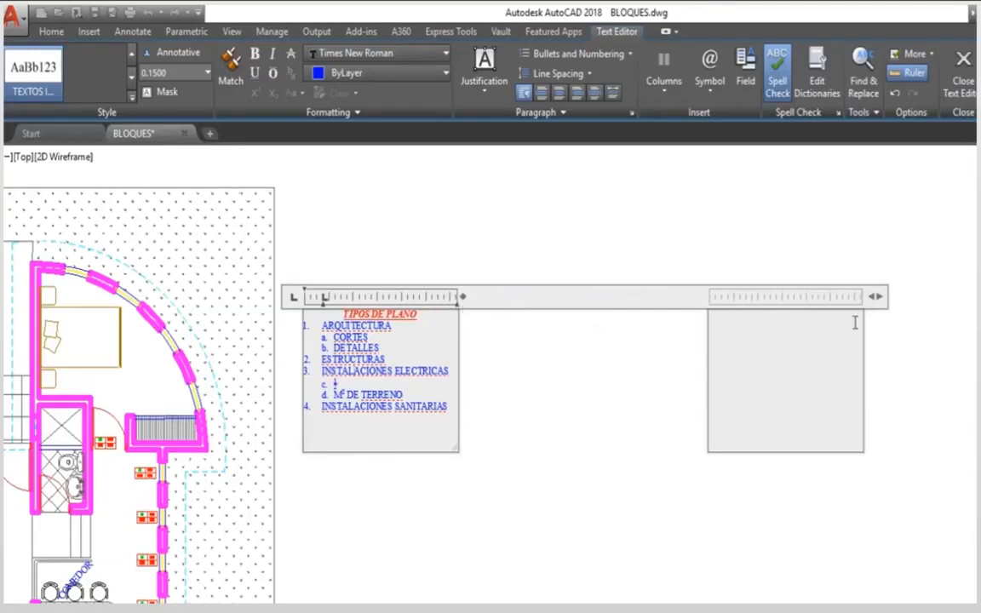
Reduce the total width of the two text columns to about 7.84 so the second column sits beside the first
drag(877, 299, 637, 300)
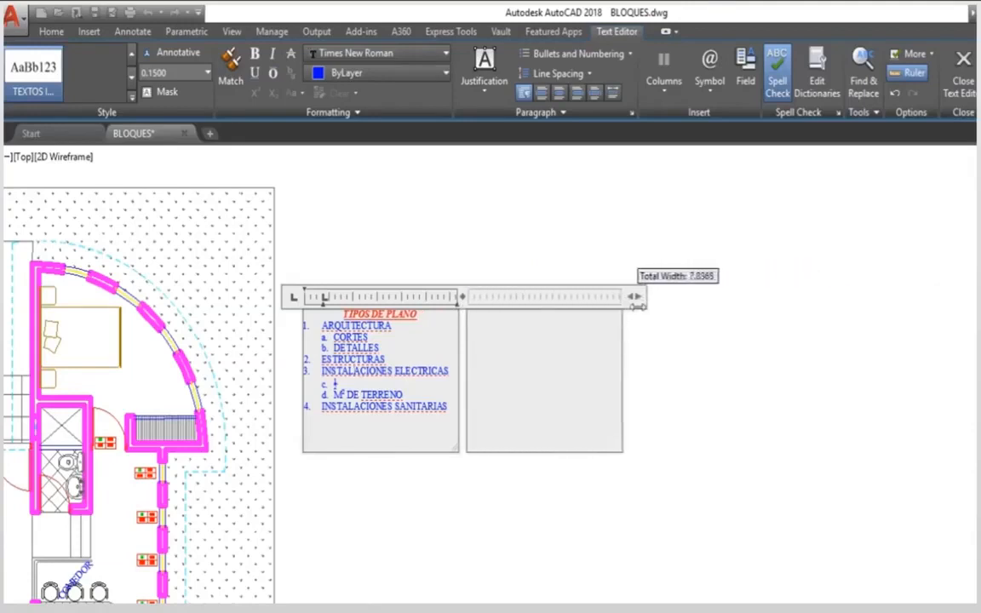
scroll(400, 364, up, 2)
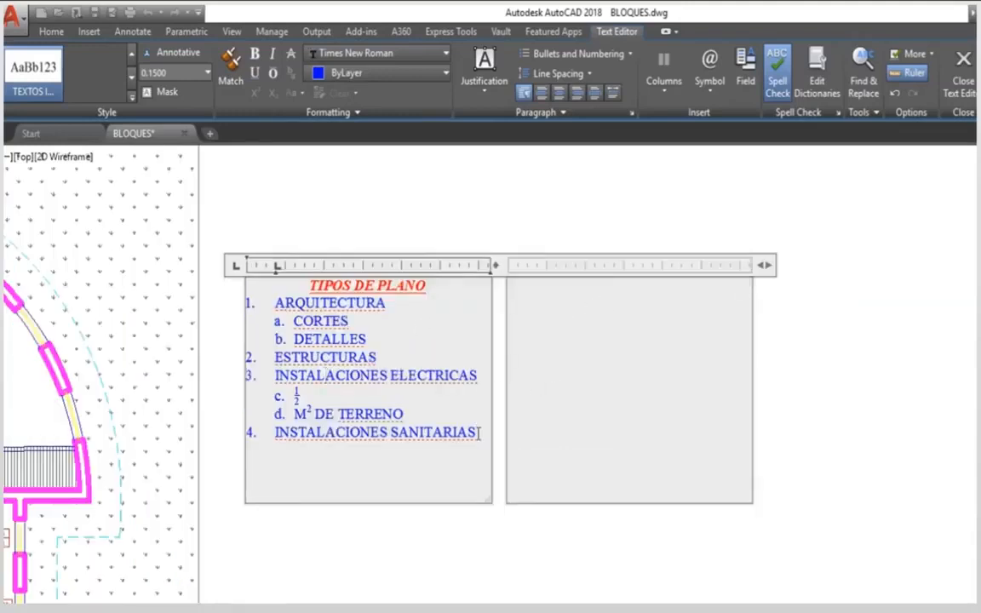
Add filler items "gh" and "g" below INSTALACIONES SANITARIAS until the list overflows into the second column
click(481, 432)
key(Return)
text(gh)
key(Return)
text(g)
key(Return)
text(g)
key(Return)
text(g g g g g g g g)
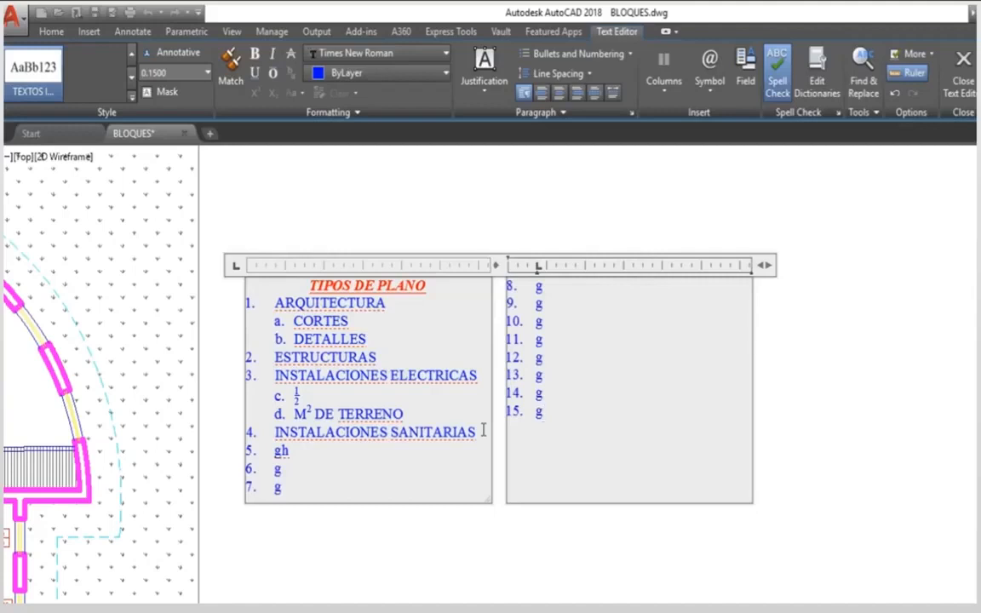
Delete all the filler items that follow INSTALACIONES SANITARIAS in both columns
drag(539, 412, 528, 290)
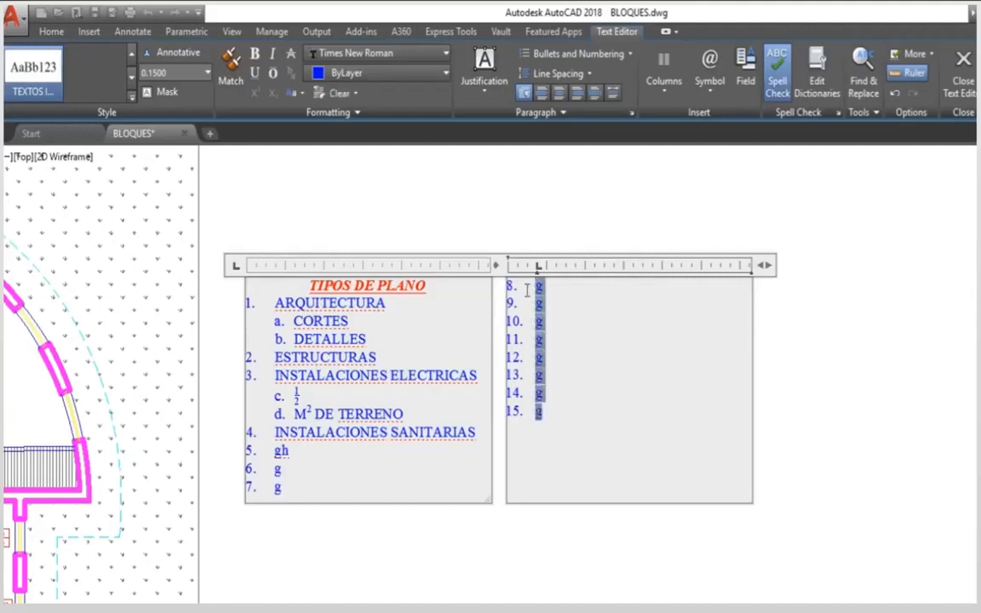
key(BackSpace)
key(BackSpace)
key(BackSpace)
key(BackSpace)
key(BackSpace)
key(BackSpace)
key(BackSpace)
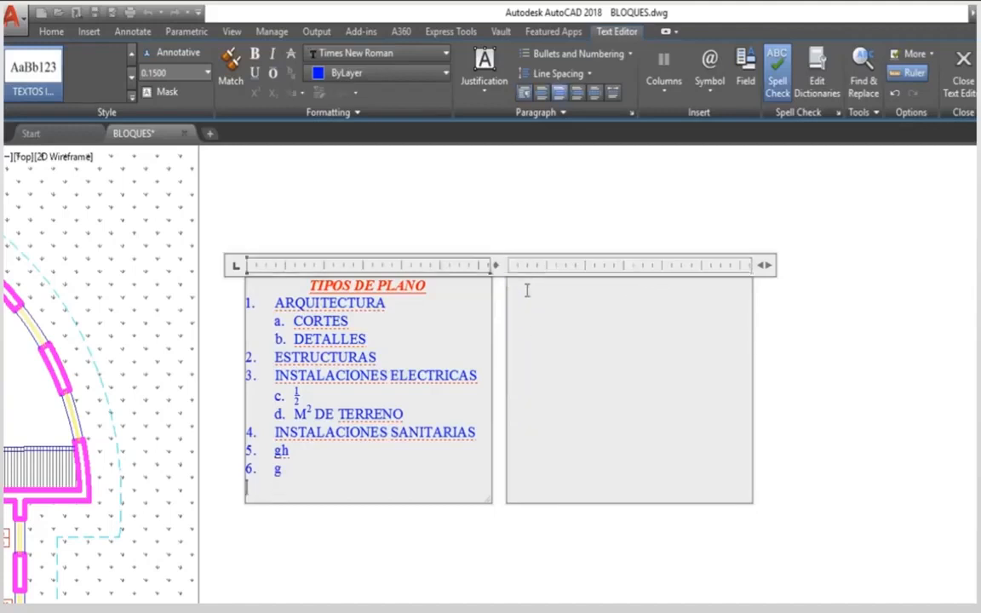
key(BackSpace)
key(BackSpace)
key(BackSpace)
key(BackSpace)
key(BackSpace)
key(BackSpace)
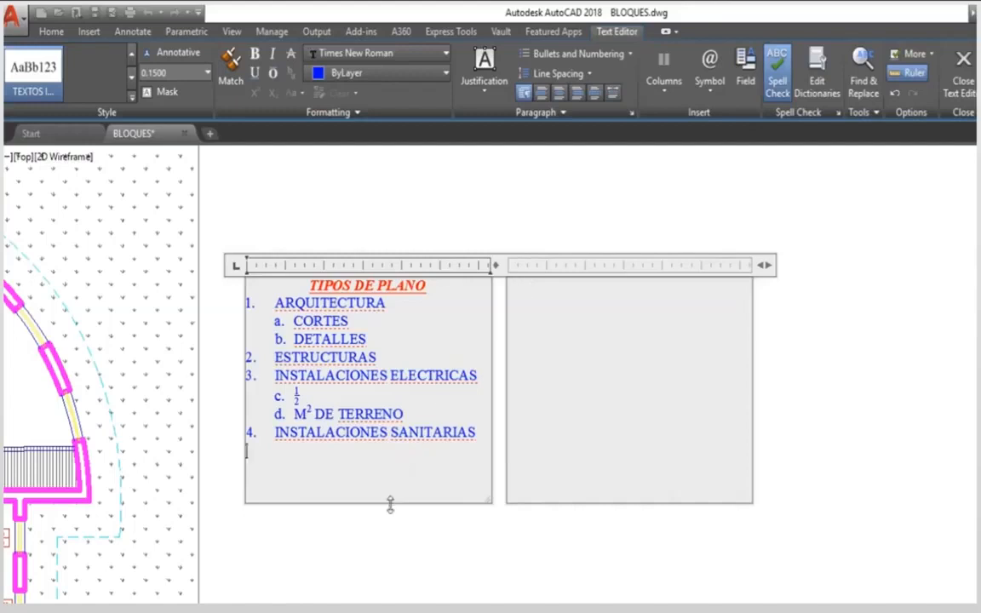
Shorten the columns so the list breaks after ESTRUCTURAS, and add a blank line above INSTALACIONES ELECTRICAS in the second column
drag(390, 505, 415, 376)
click(478, 376)
click(426, 360)
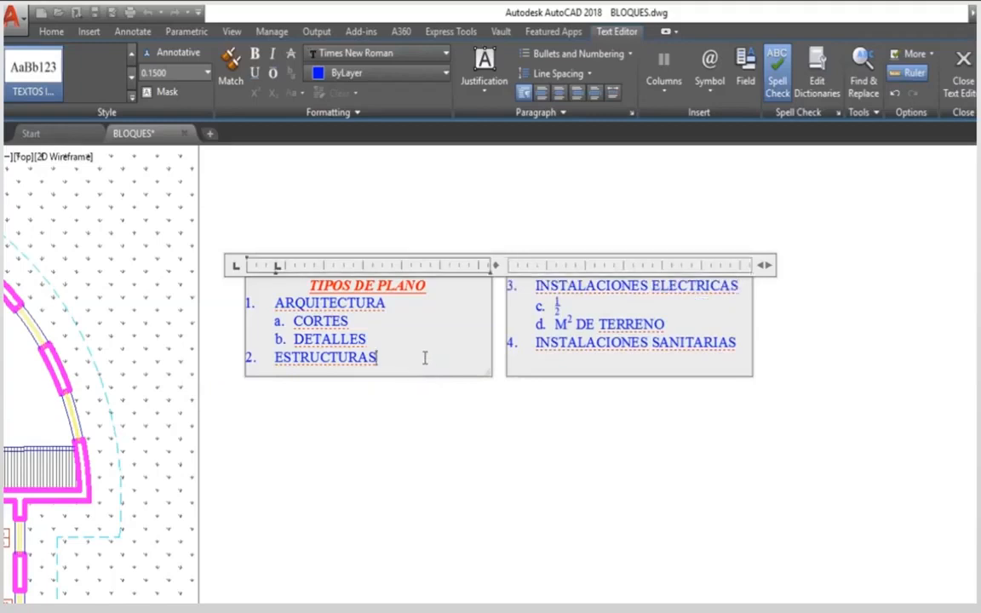
key(Return)
key(BackSpace)
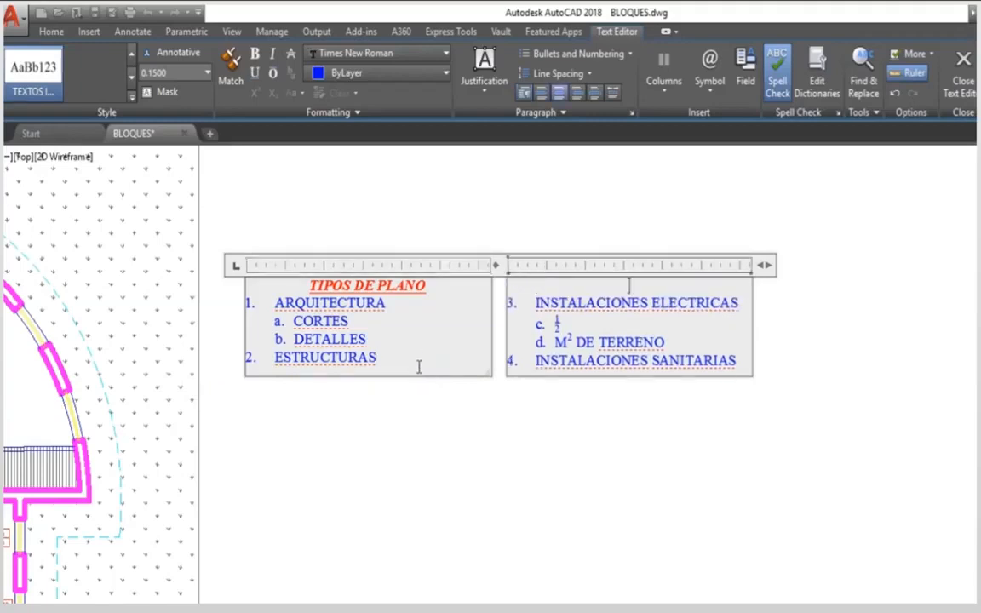
Right-align the TIPOS DE PLANO title and finish editing the multiline text
click(408, 284)
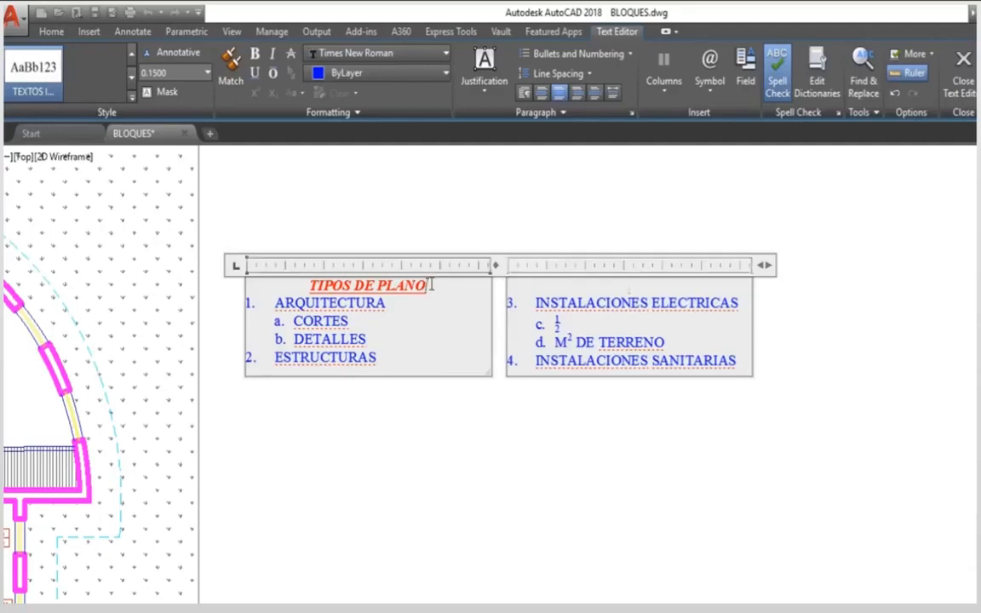
click(578, 93)
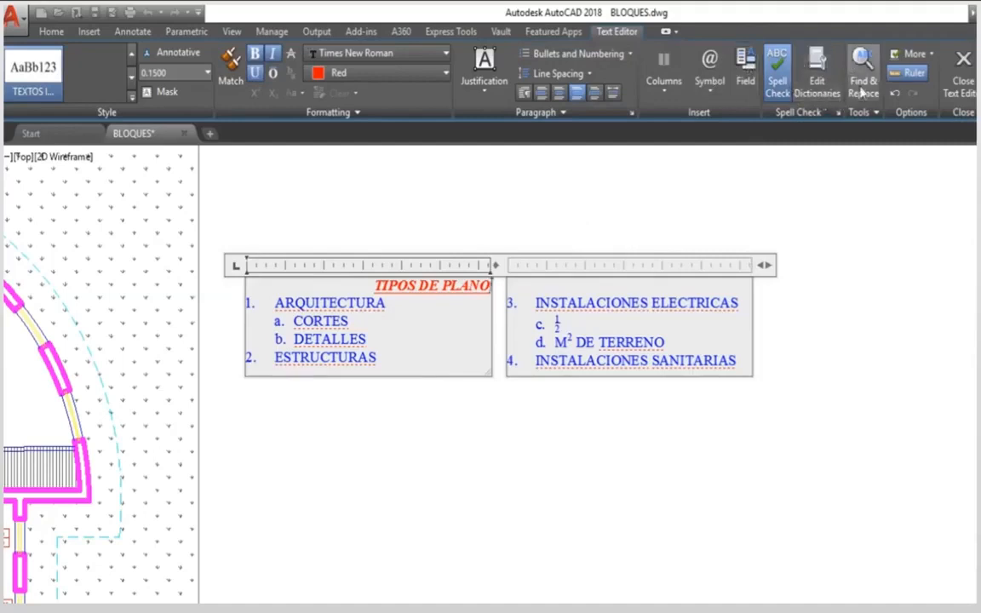
click(960, 101)
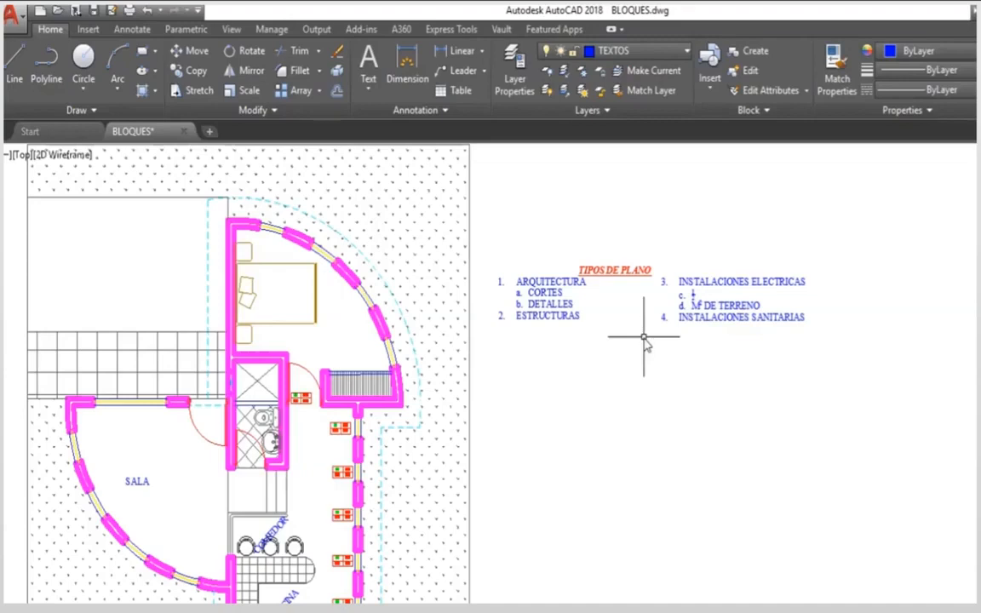
Reopen the plan-type text for editing with DDEDIT and delete the CORTES and DETALLES sub-items
scroll(607, 348, up, 5)
scroll(554, 384, down, 4)
scroll(568, 407, down, 3)
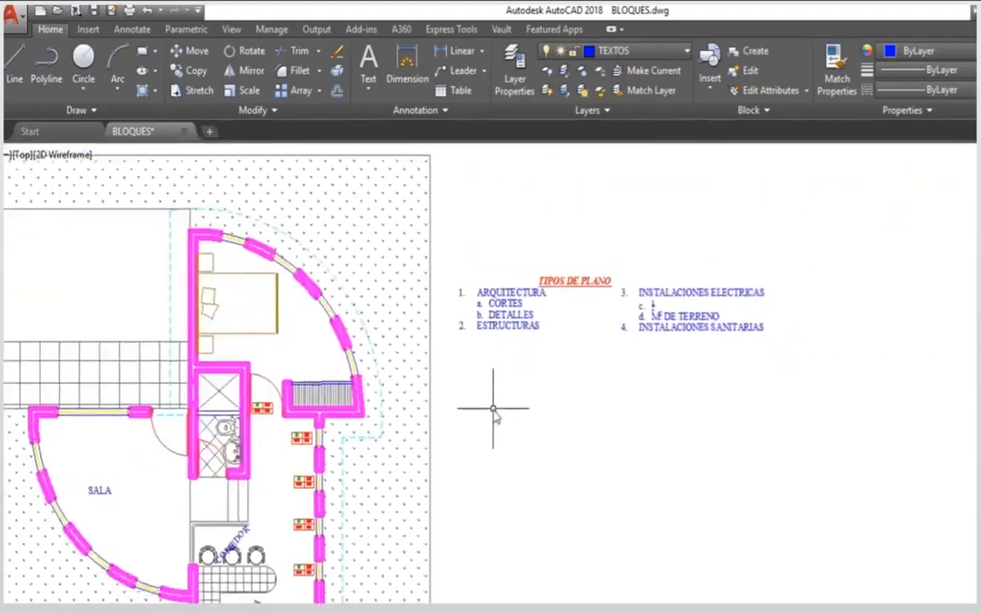
text(D)
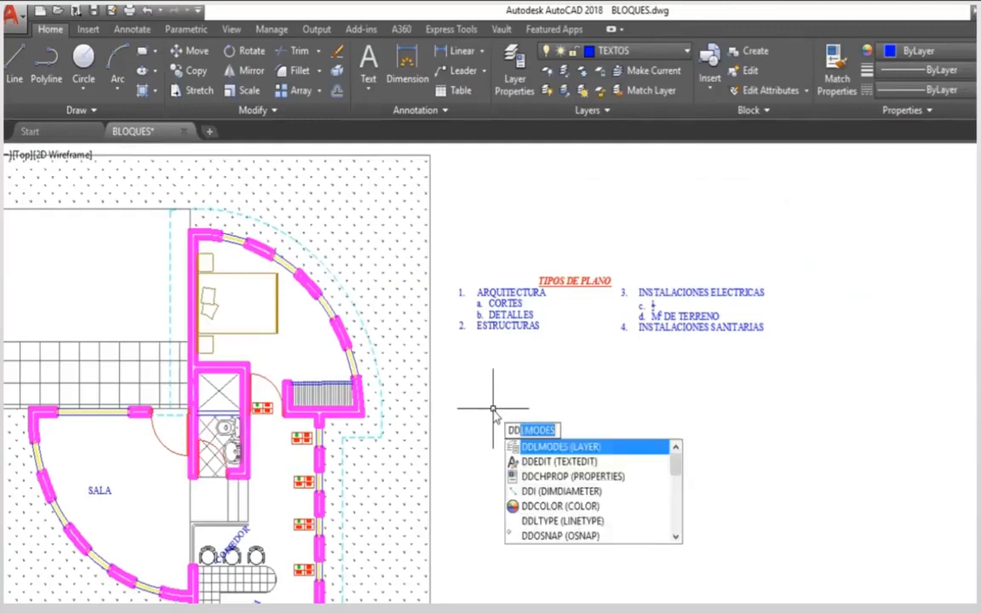
text(DE)
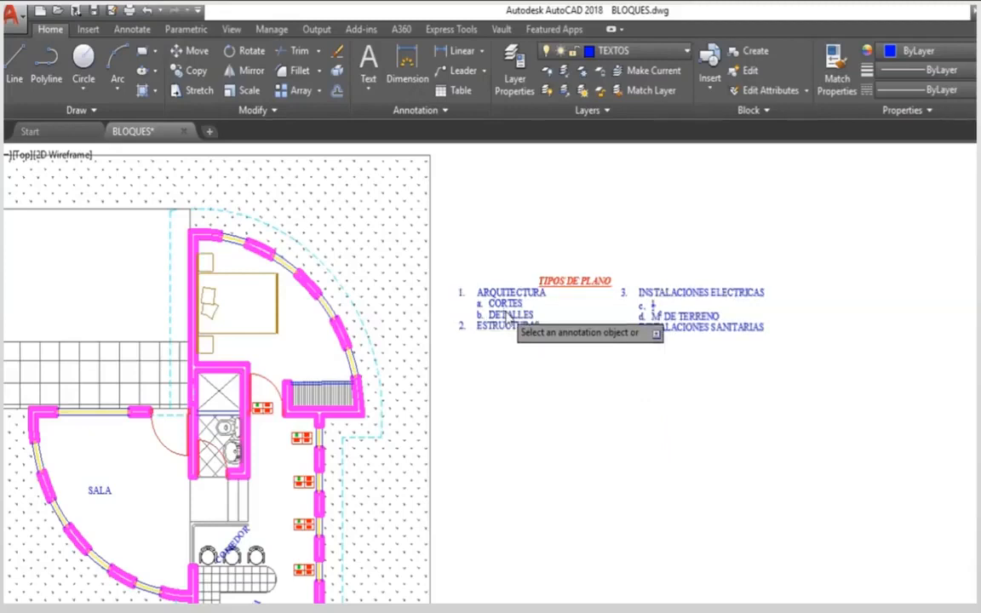
double_click(508, 317)
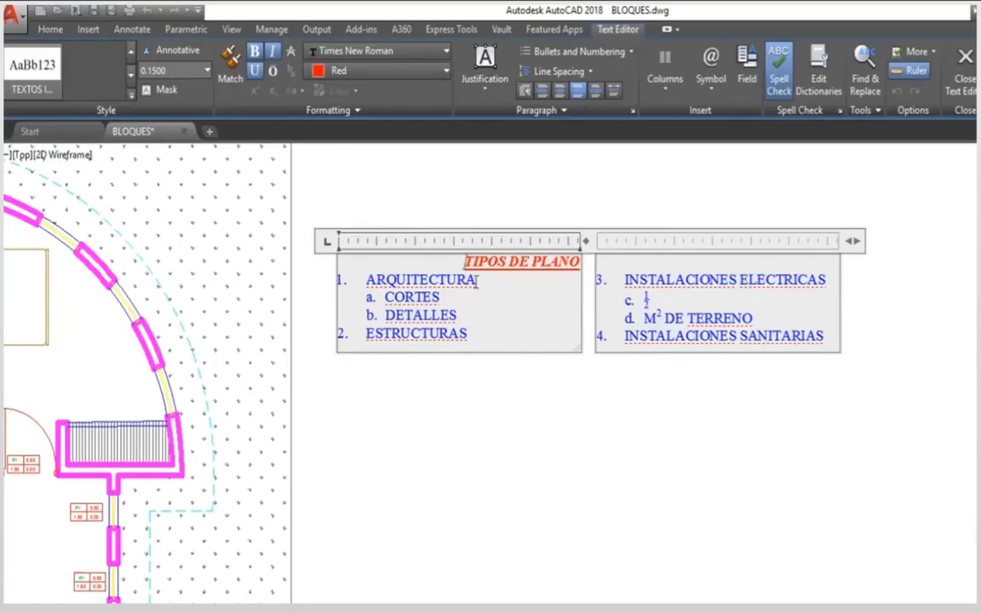
drag(462, 317, 375, 303)
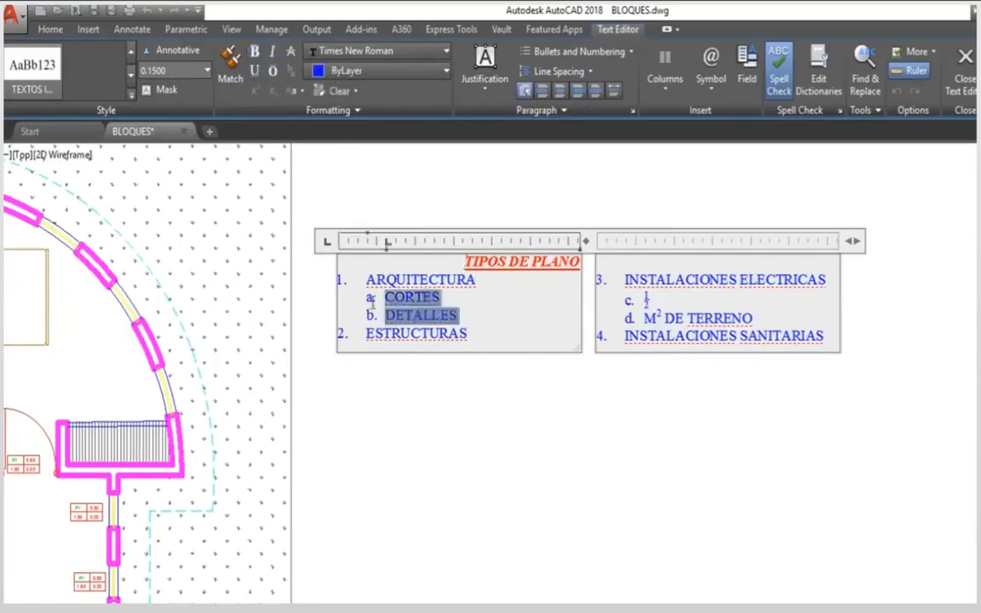
key(BackSpace)
key(BackSpace)
key(BackSpace)
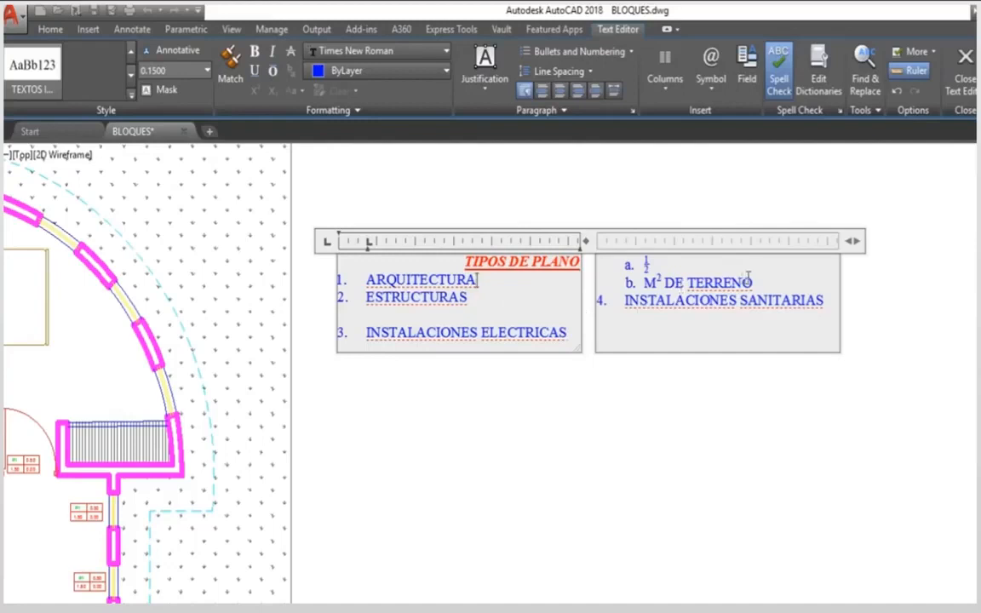
Delete the 1/2 and M² DE TERRENO sub-items and the blank line below ESTRUCTURAS
drag(752, 282, 631, 266)
key(BackSpace)
key(BackSpace)
key(BackSpace)
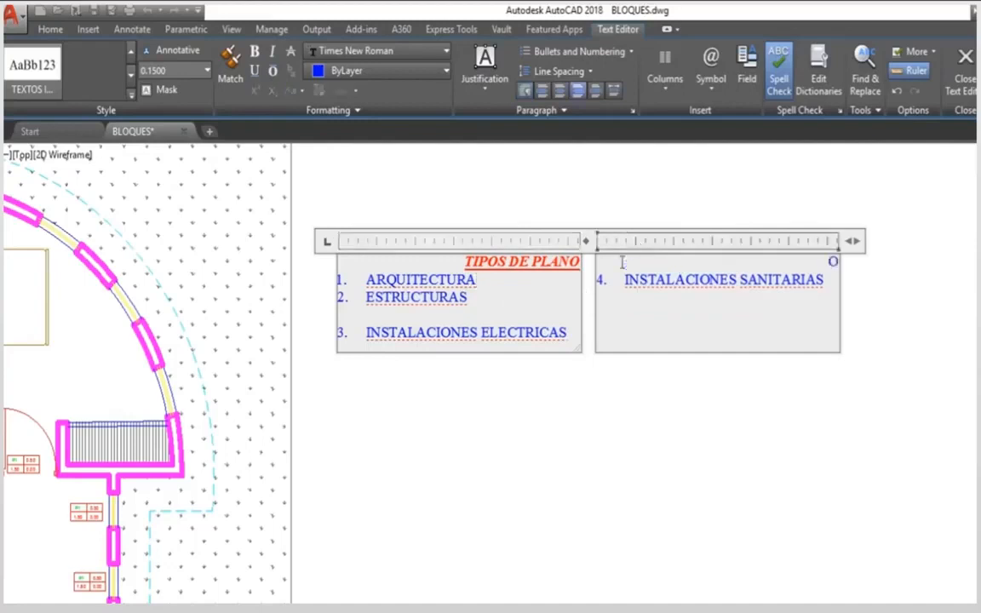
key(BackSpace)
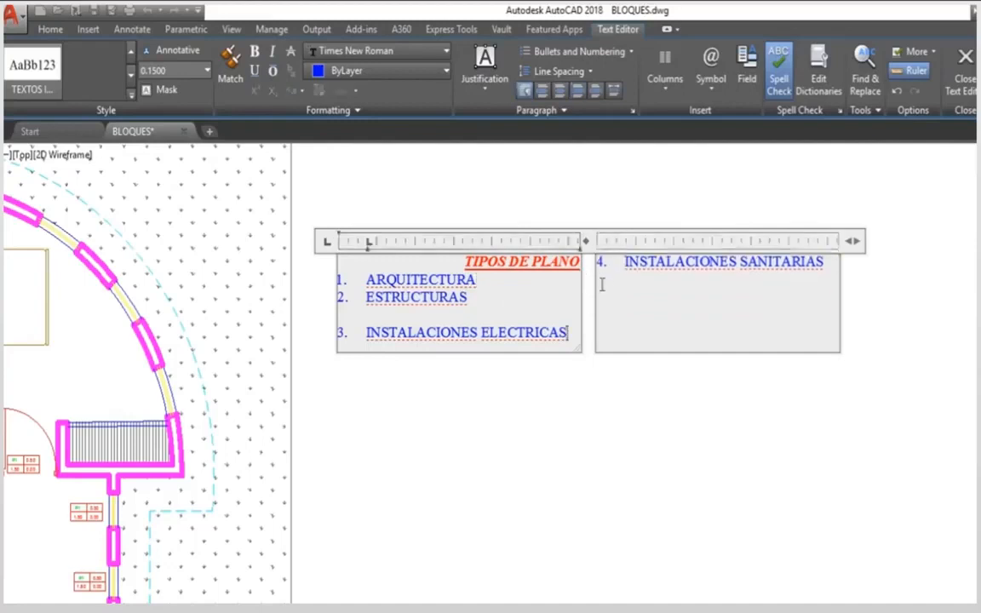
click(414, 320)
key(BackSpace)
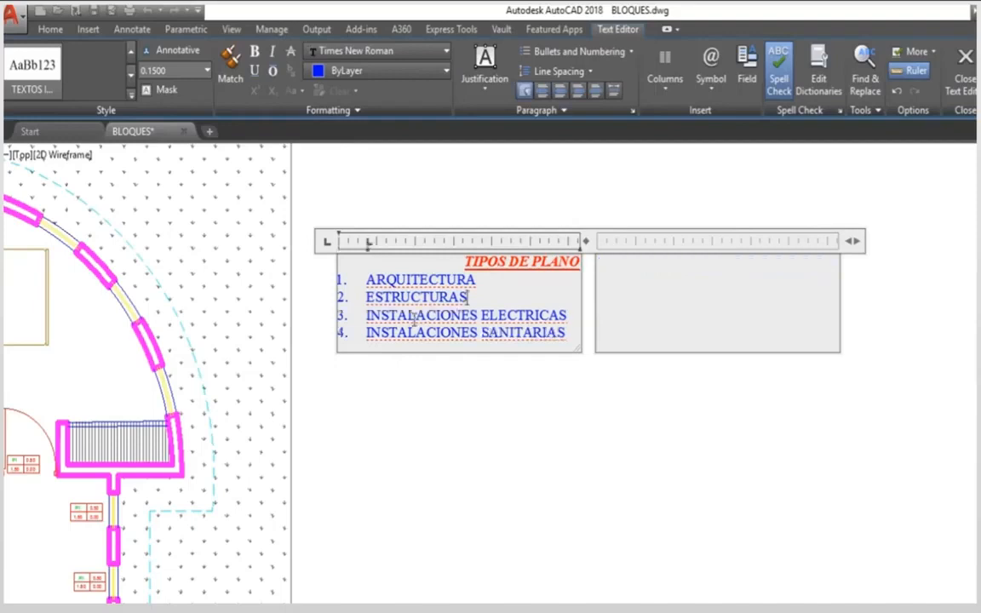
Remove the column division from the multiline text and narrow its frame to fit the four plan types
click(668, 89)
click(675, 114)
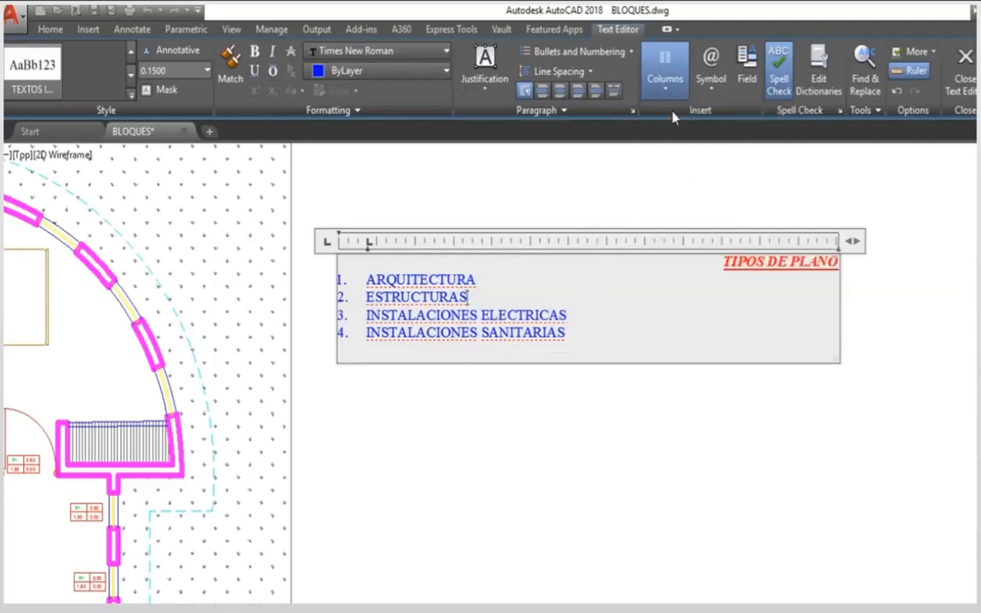
drag(850, 242, 586, 241)
Set the TIPOS DE PLANO title's color to ByLayer, center it, and finish editing the text
drag(443, 262, 572, 262)
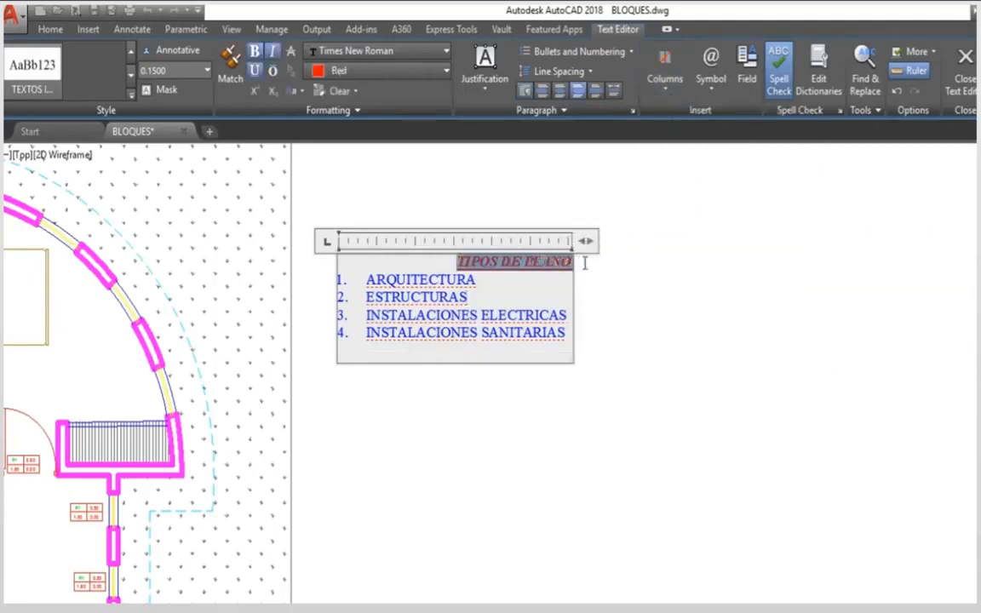
click(350, 71)
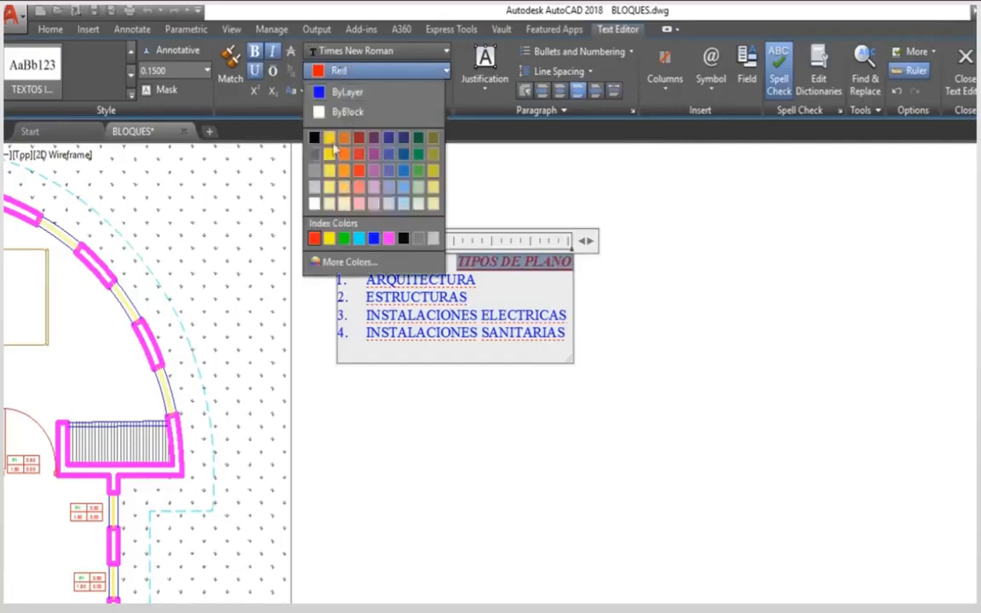
click(334, 92)
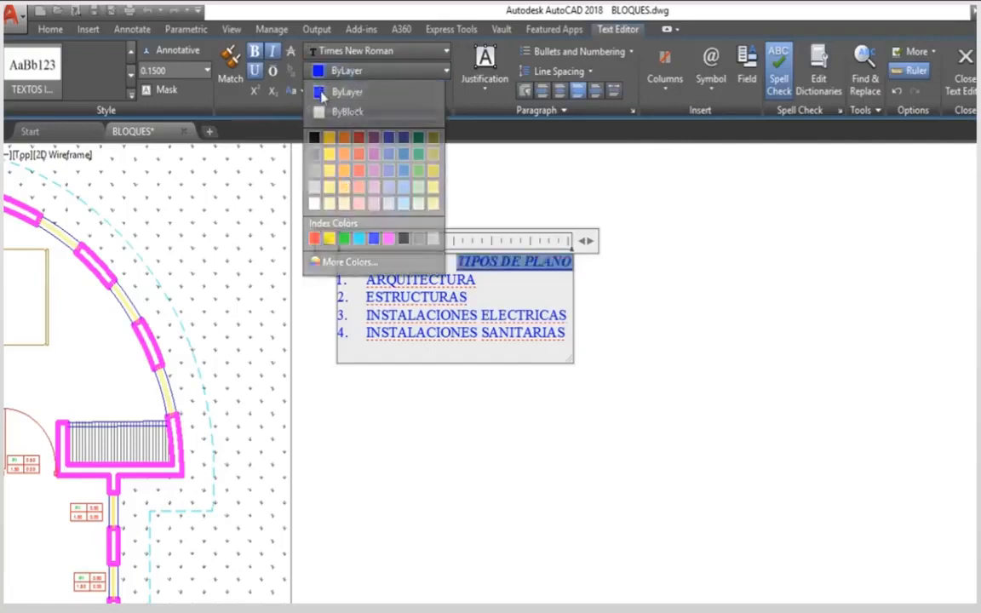
click(560, 91)
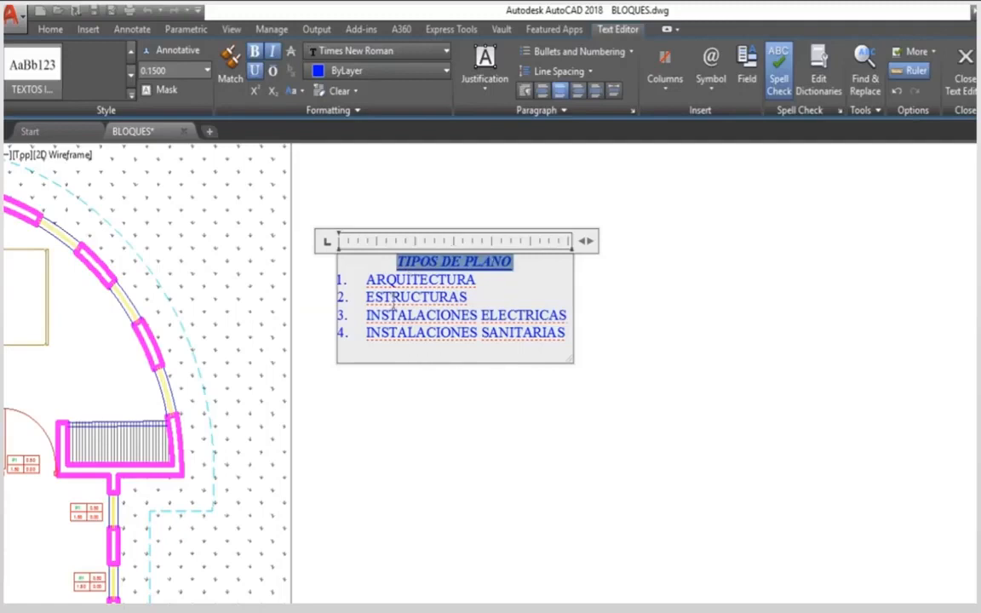
click(965, 85)
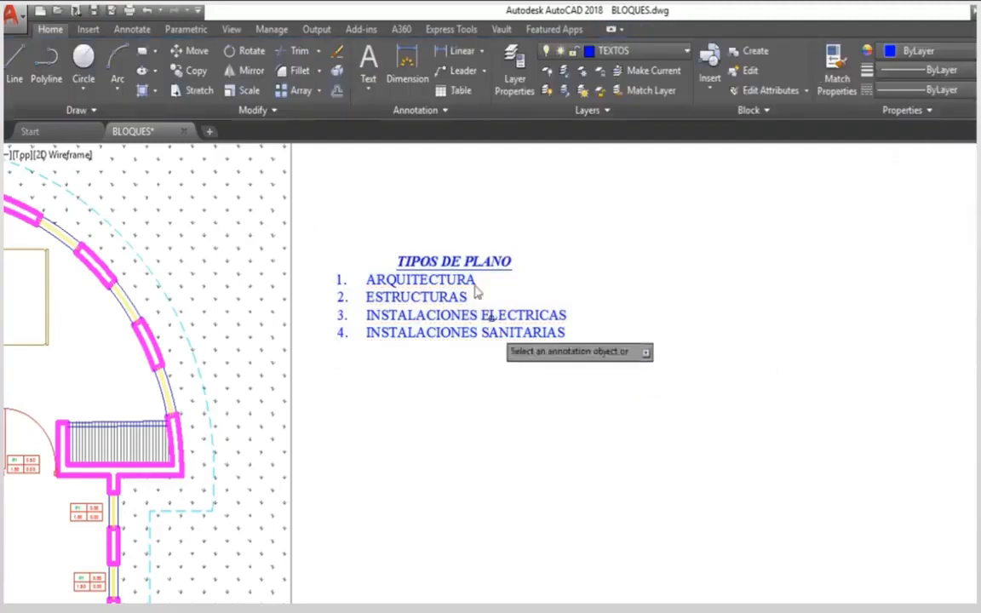
Change the COCINA room label in the kitchen to DORMITORIO
scroll(429, 373, down, 2)
mouse_move(429, 373)
middle_down()
mouse_move(498, 352)
mouse_move(633, 282)
middle_up()
scroll(404, 520, up, 2)
middle_drag(371, 550, 428, 478)
scroll(429, 483, up, 2)
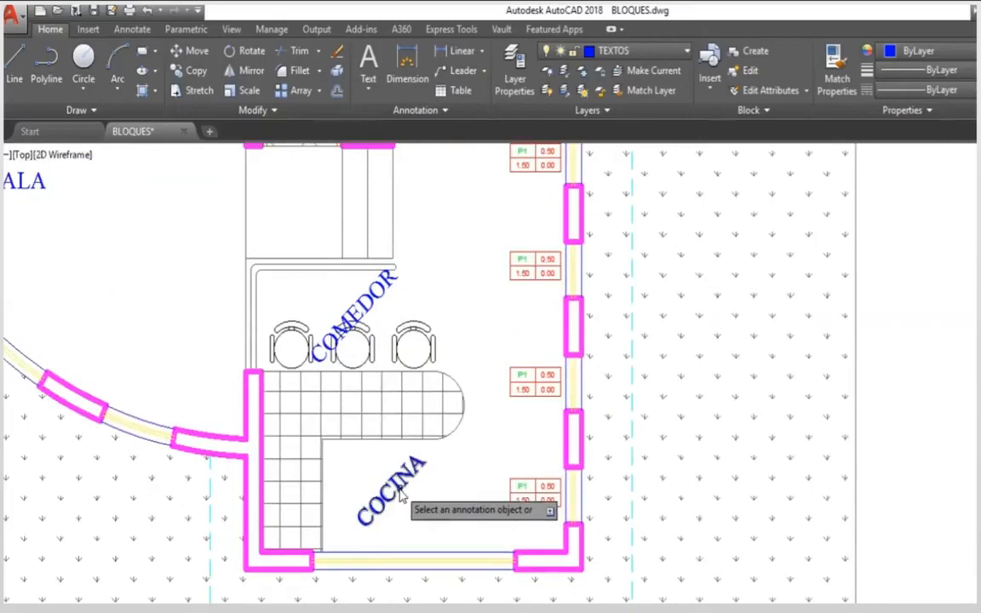
click(401, 496)
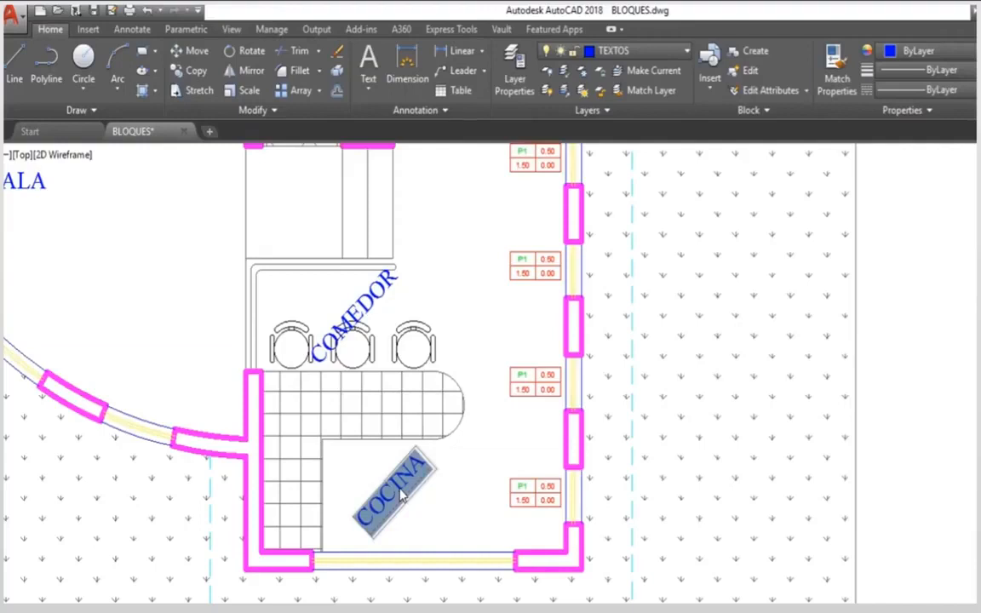
text(DORMITORIO)
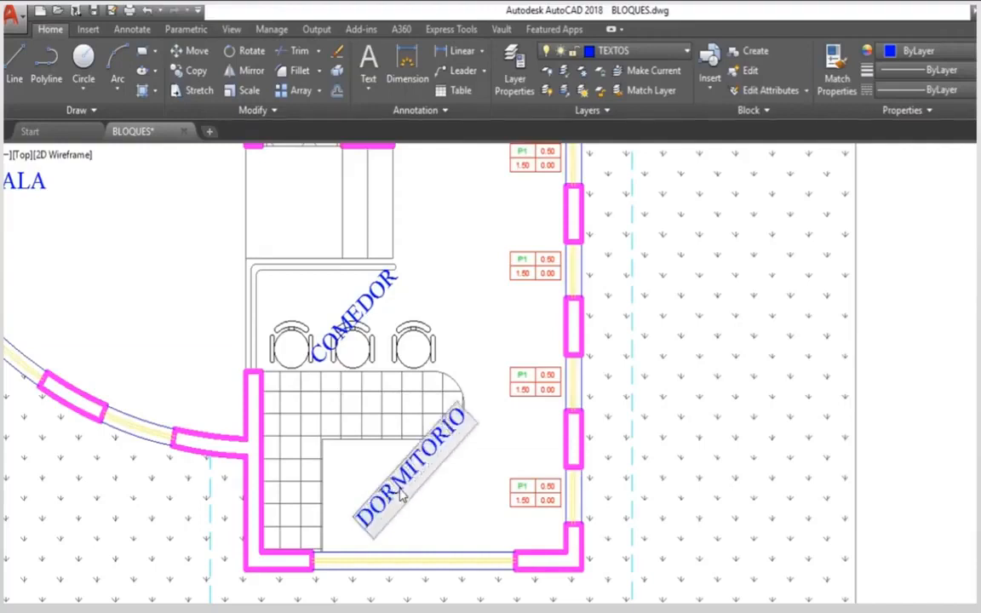
key(Return)
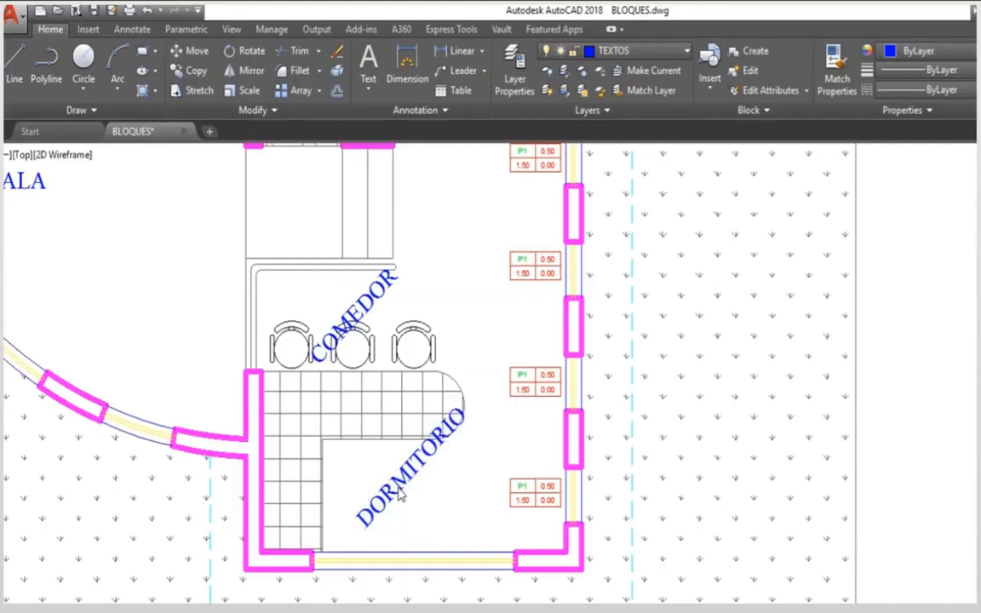
Move the DORMITORIO label from the kitchen onto the bed in the curved bedroom
click(189, 51)
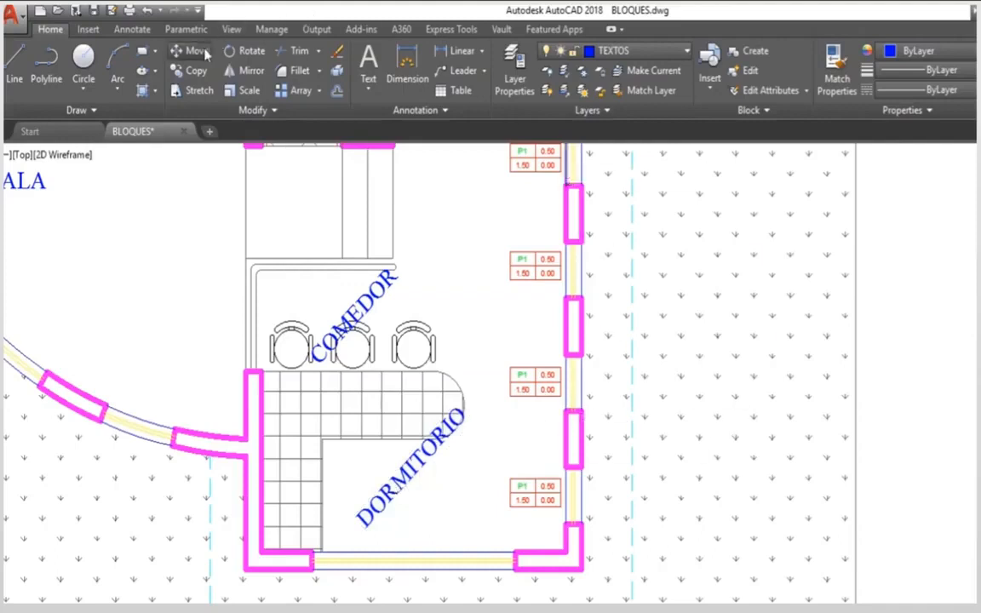
click(413, 474)
key(Return)
click(394, 494)
scroll(376, 421, down, 4)
mouse_move(372, 415)
middle_down()
mouse_move(466, 515)
mouse_move(466, 610)
middle_up()
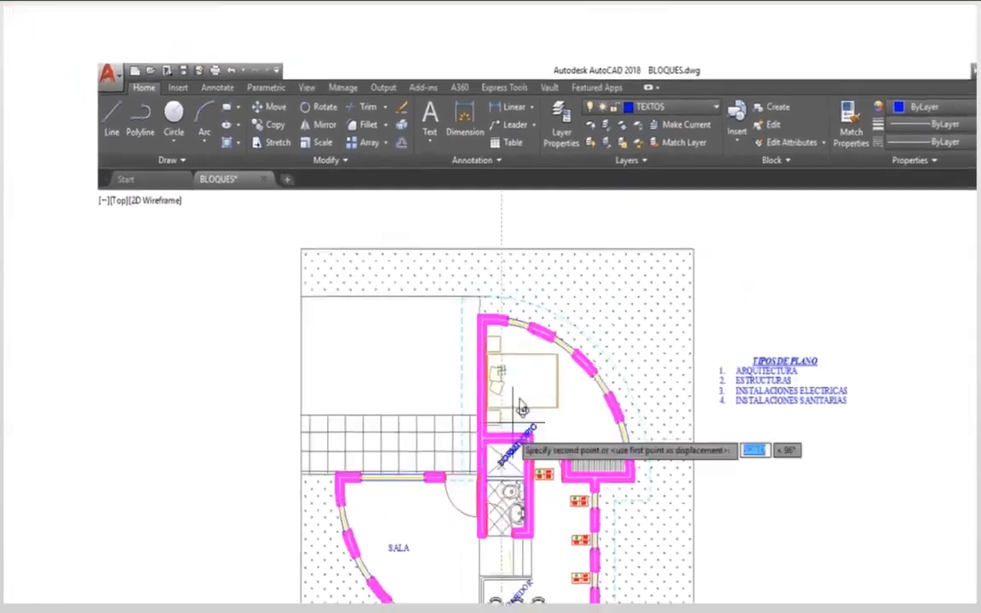
scroll(521, 408, up, 5)
click(502, 451)
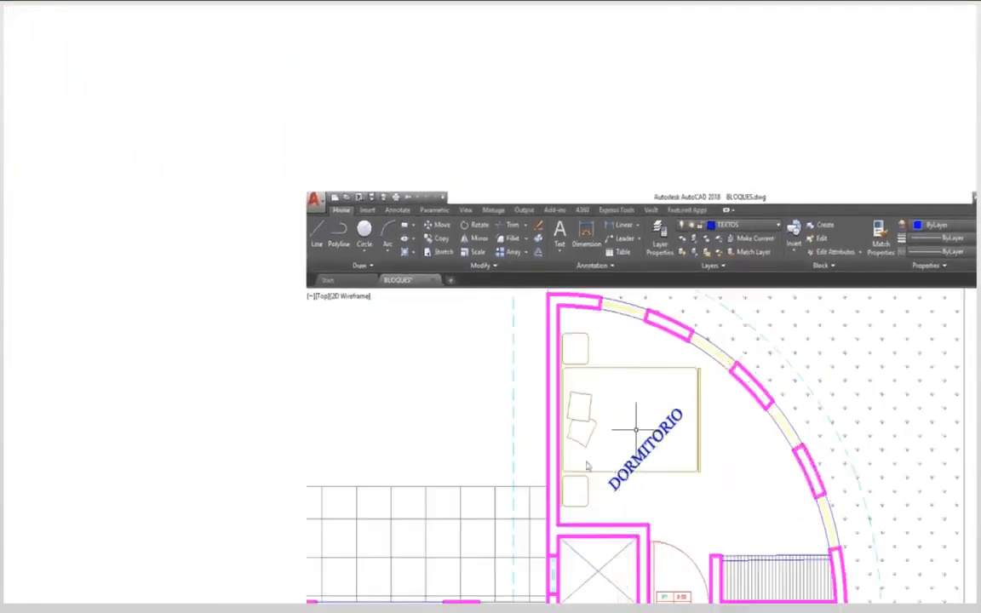
scroll(613, 451, down, 3)
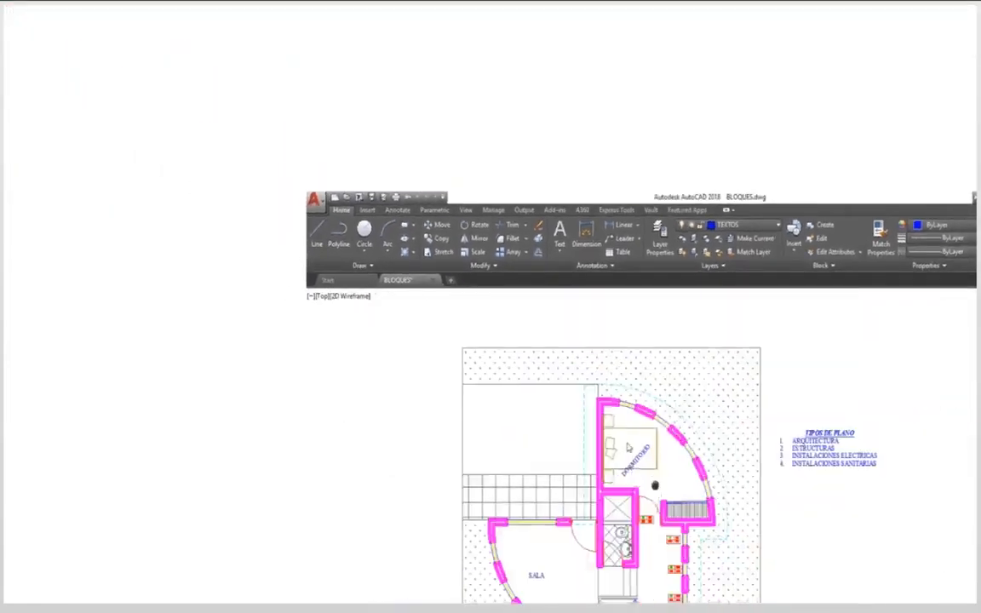
middle_drag(655, 486, 630, 446)
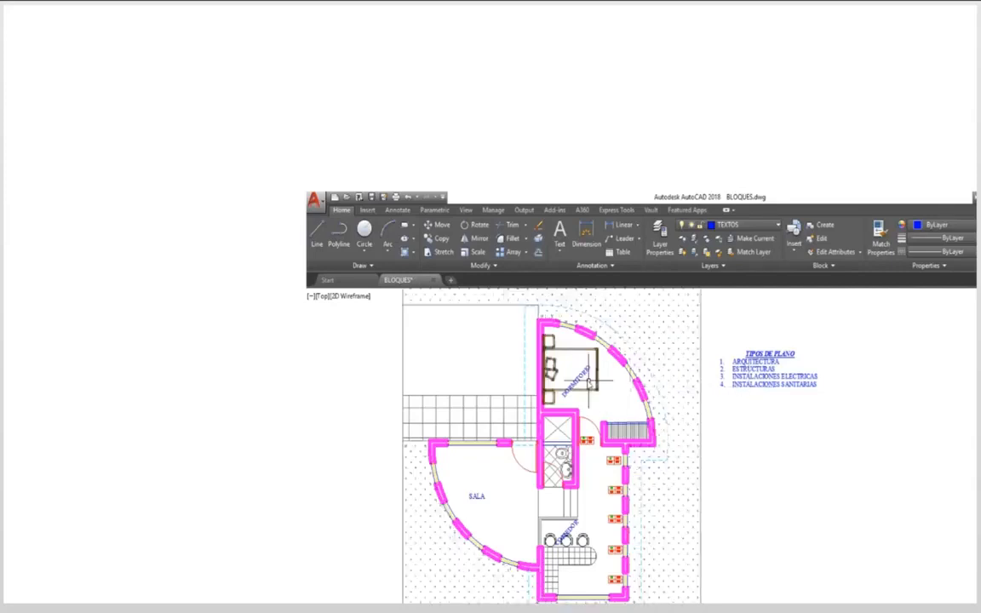
Search the drawing for the text SALA with Find and Replace
mouse_move(584, 380)
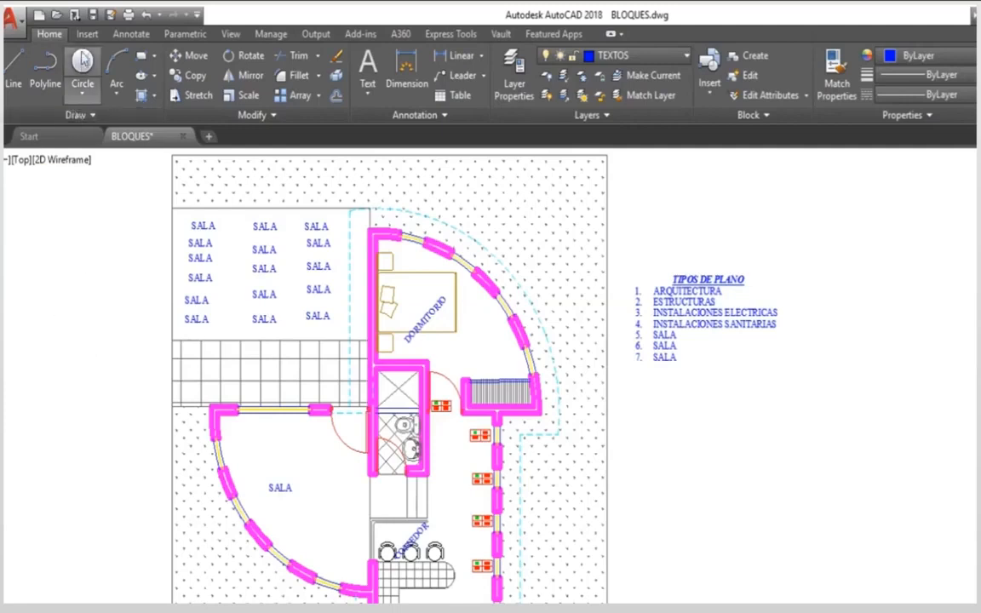
click(129, 36)
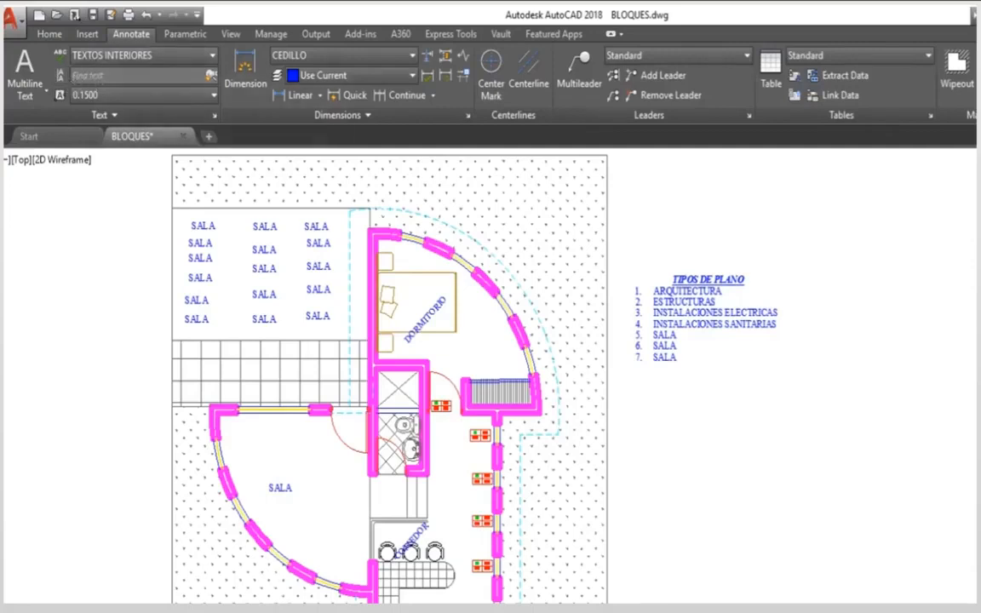
click(83, 76)
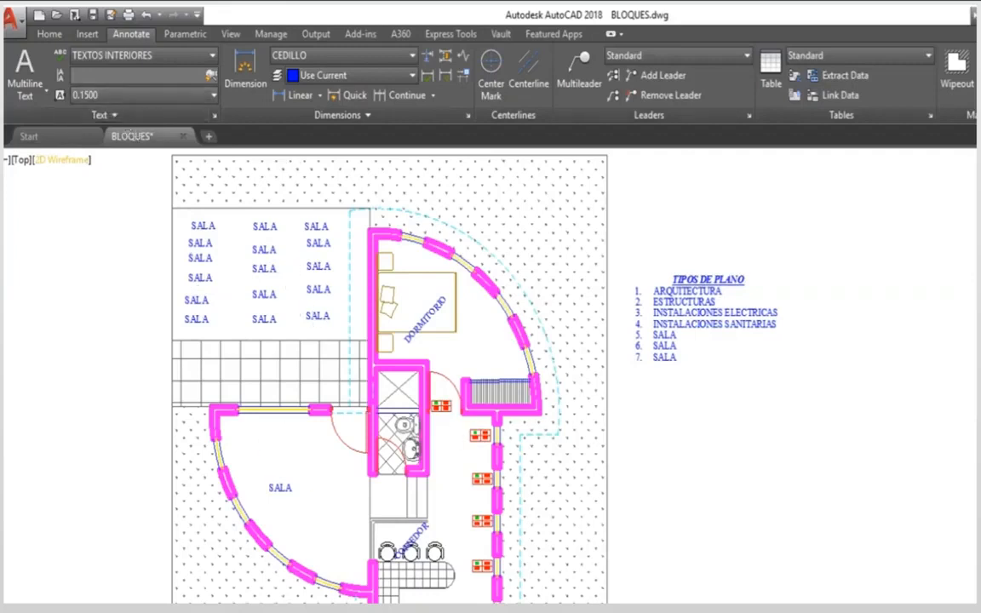
text(SALA)
key(Return)
mouse_move(541, 517)
mouse_down()
mouse_move(436, 511)
mouse_move(190, 338)
mouse_up()
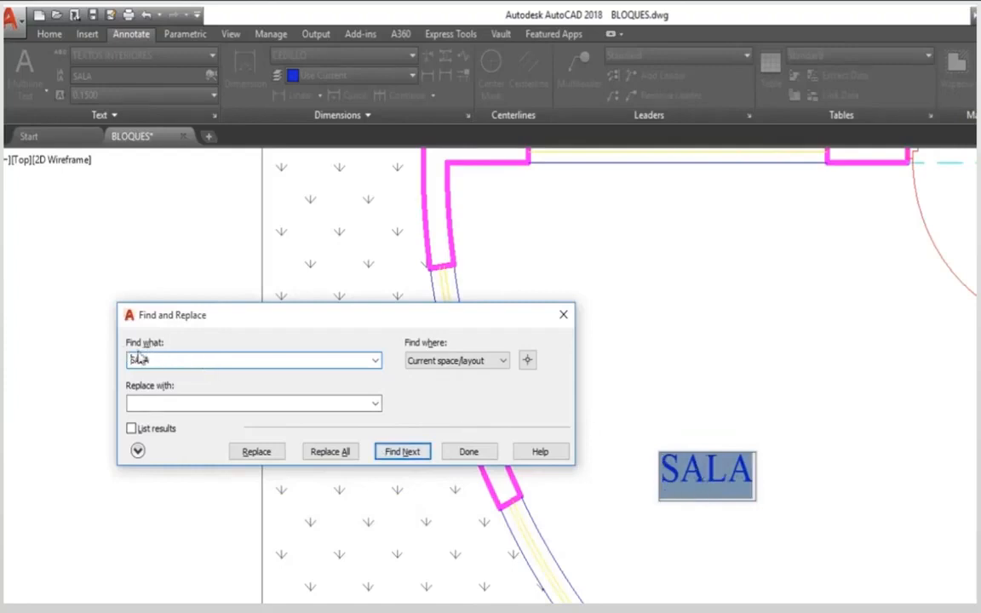
Set AREA as the replacement and replace SALA one match at a time in the plan-type list and the first loose labels
click(153, 403)
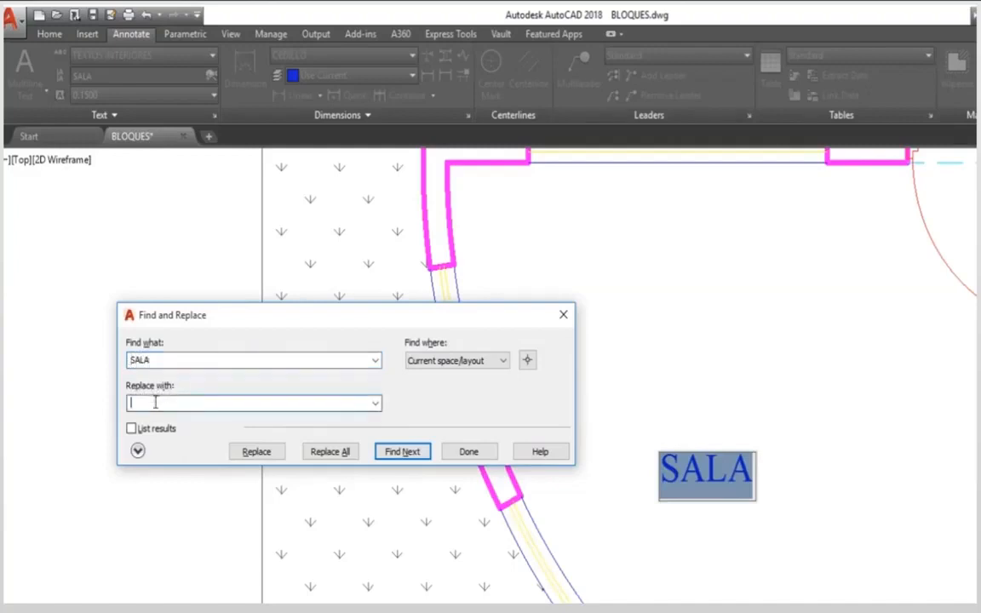
text(AREA)
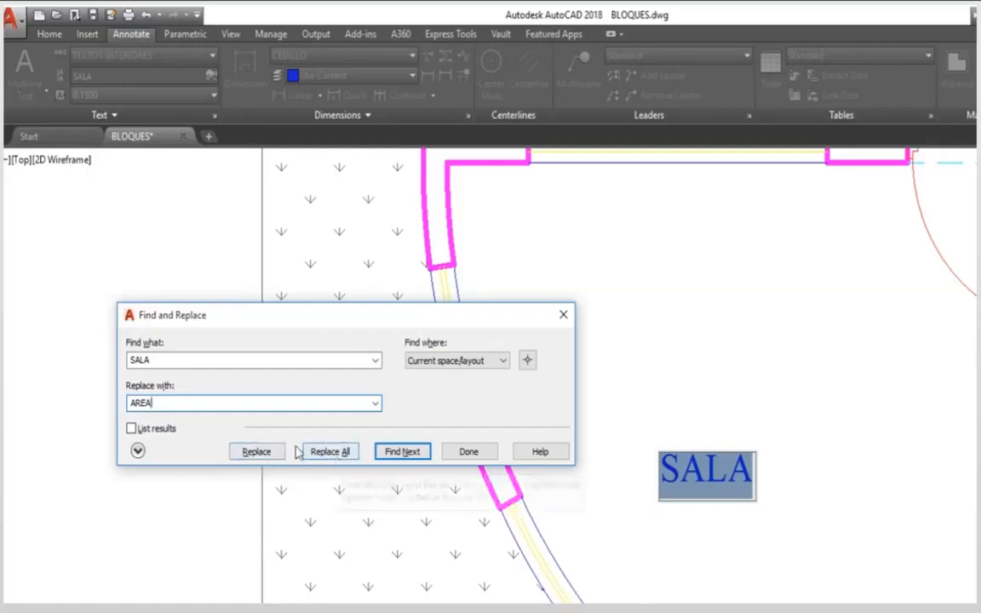
click(258, 453)
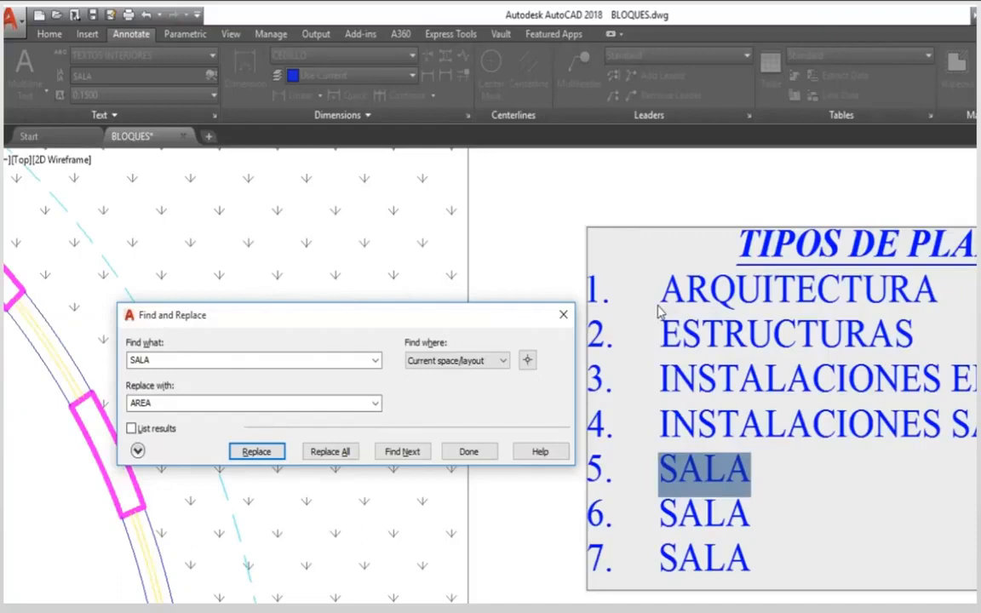
click(272, 454)
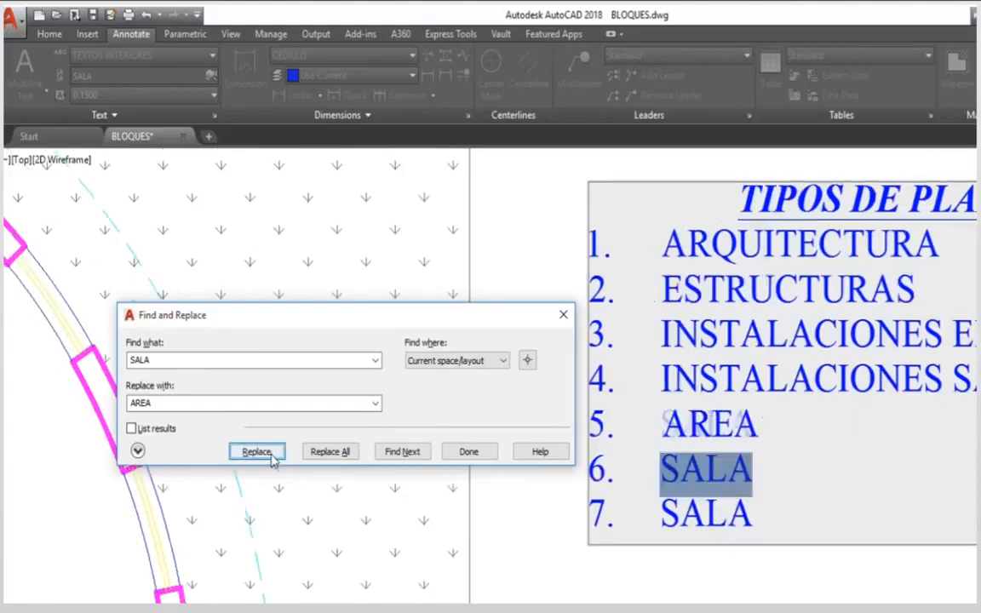
click(272, 454)
click(388, 479)
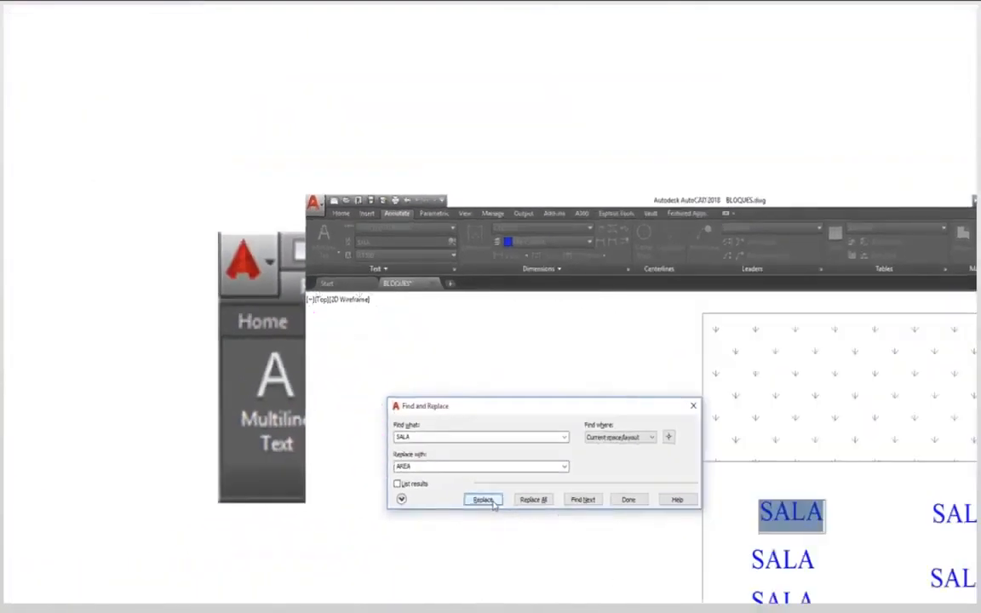
click(483, 500)
click(483, 500)
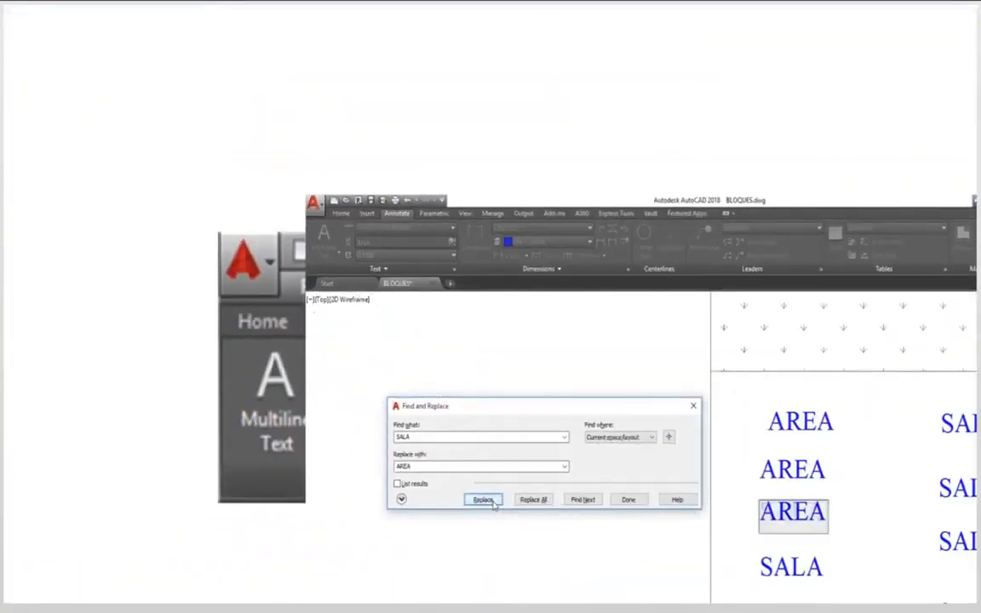
click(483, 500)
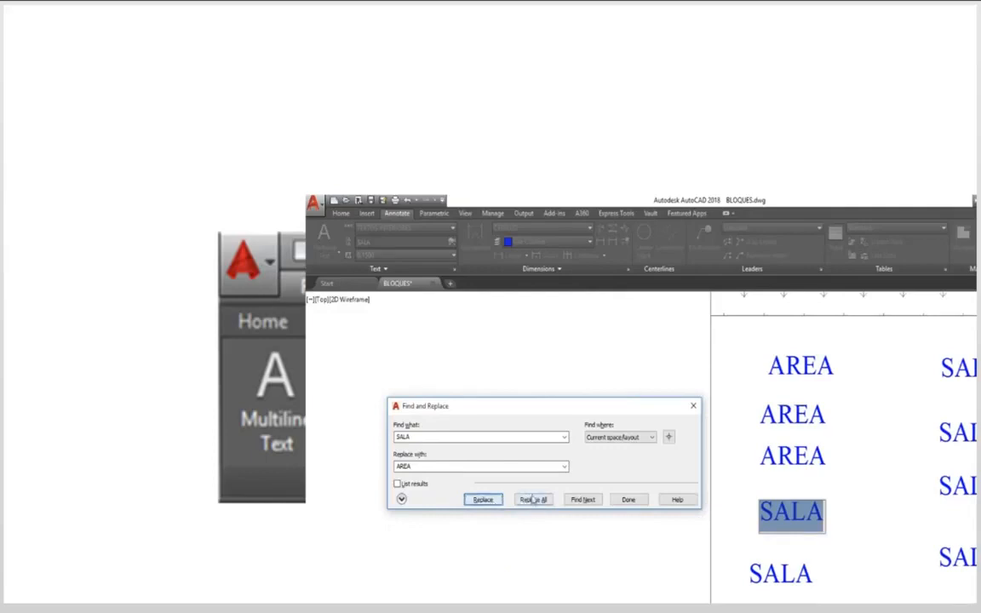
Replace all remaining SALA texts in the current space with AREA and close Find and Replace
click(530, 501)
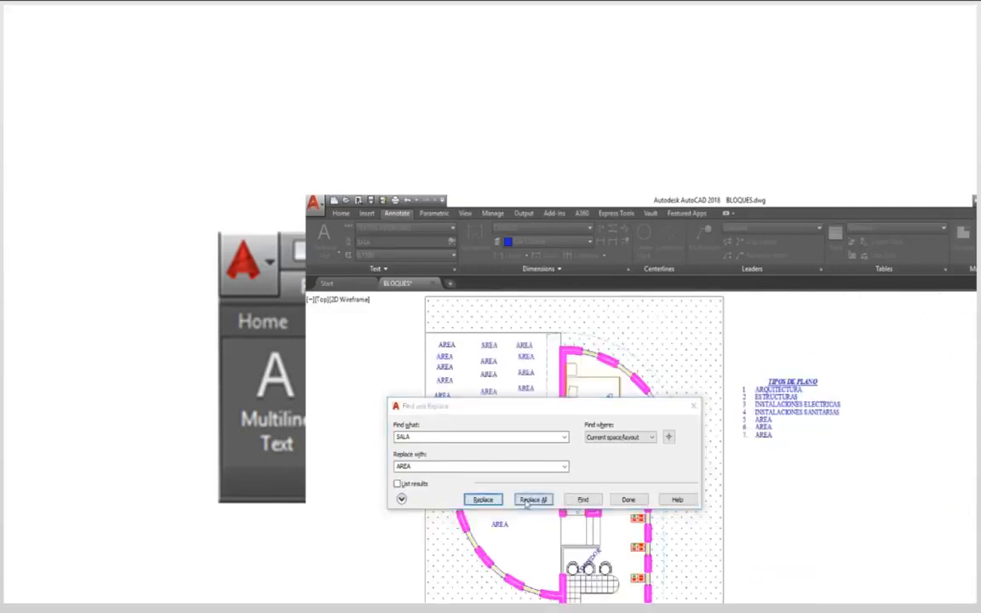
drag(537, 409, 790, 377)
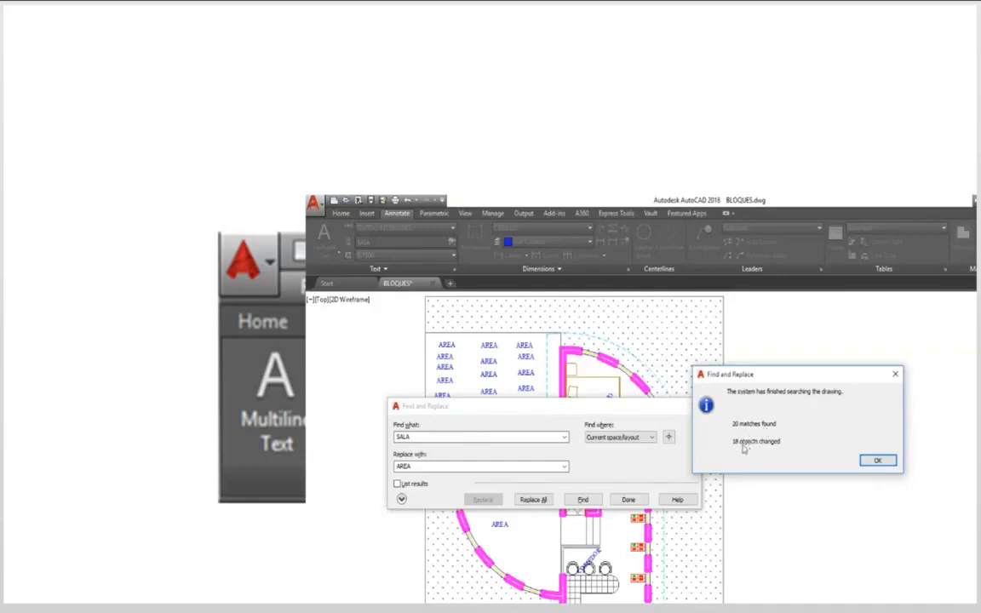
click(882, 462)
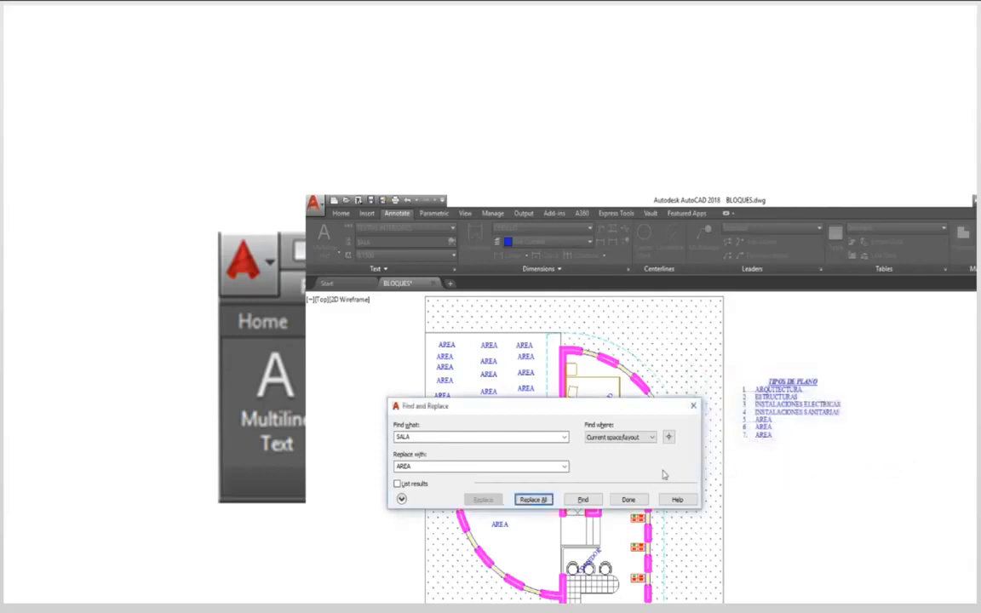
click(695, 408)
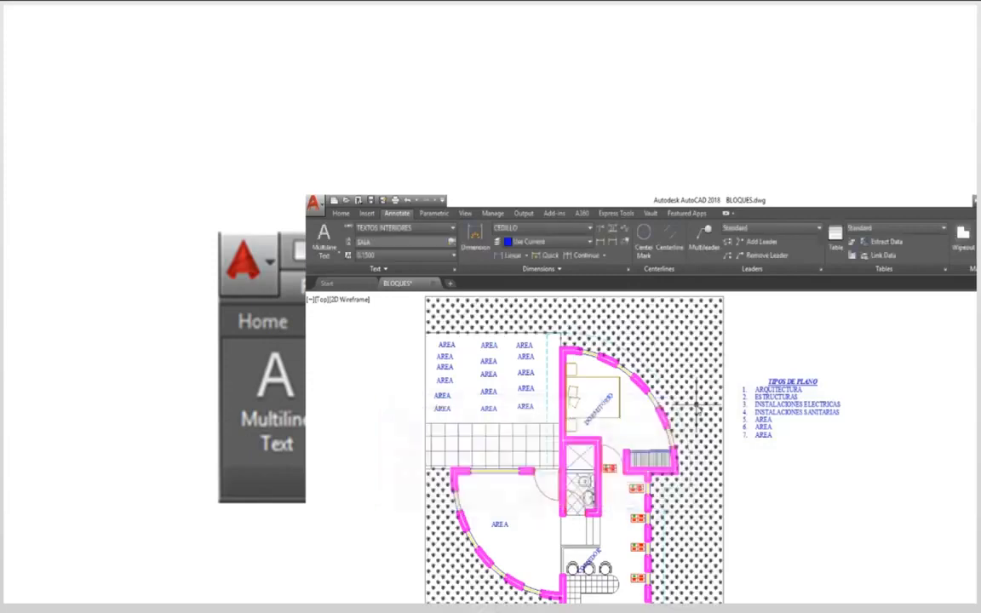
scroll(769, 426, up, 2)
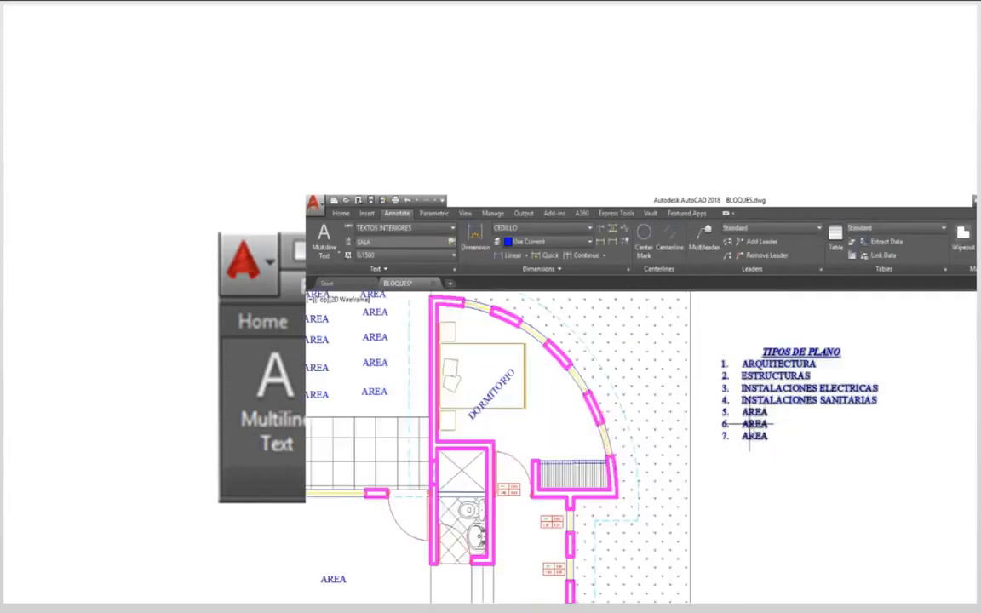
scroll(729, 456, down, 3)
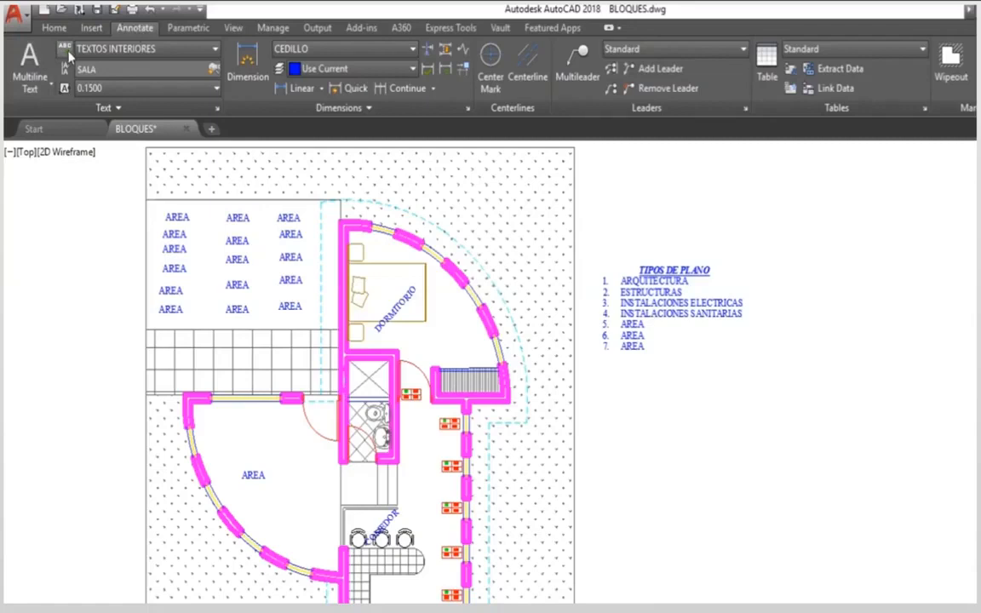
Start a spelling check of the entire drawing with Spanish as the main dictionary
click(98, 53)
click(96, 52)
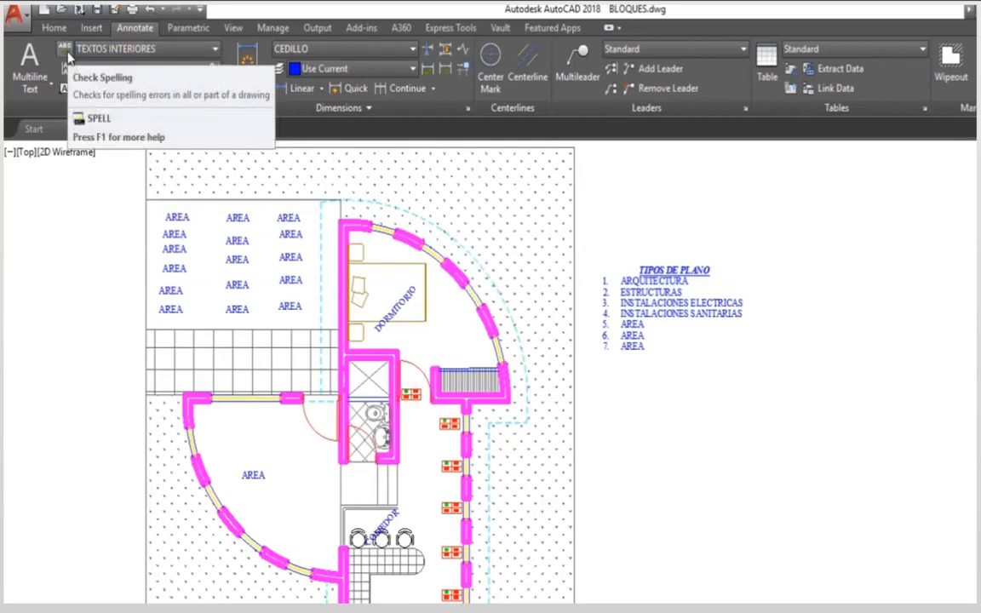
click(67, 52)
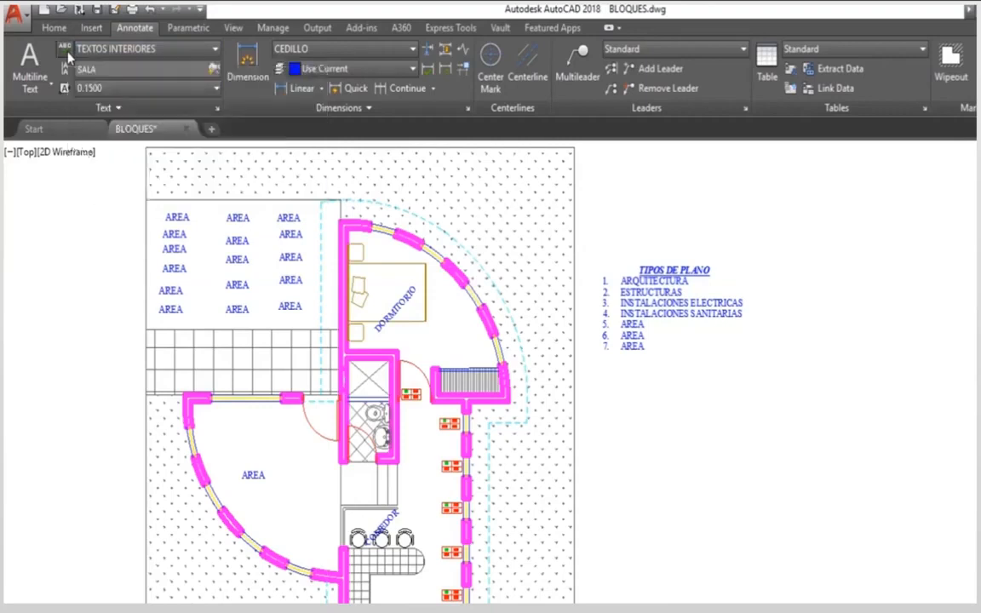
drag(621, 290, 554, 223)
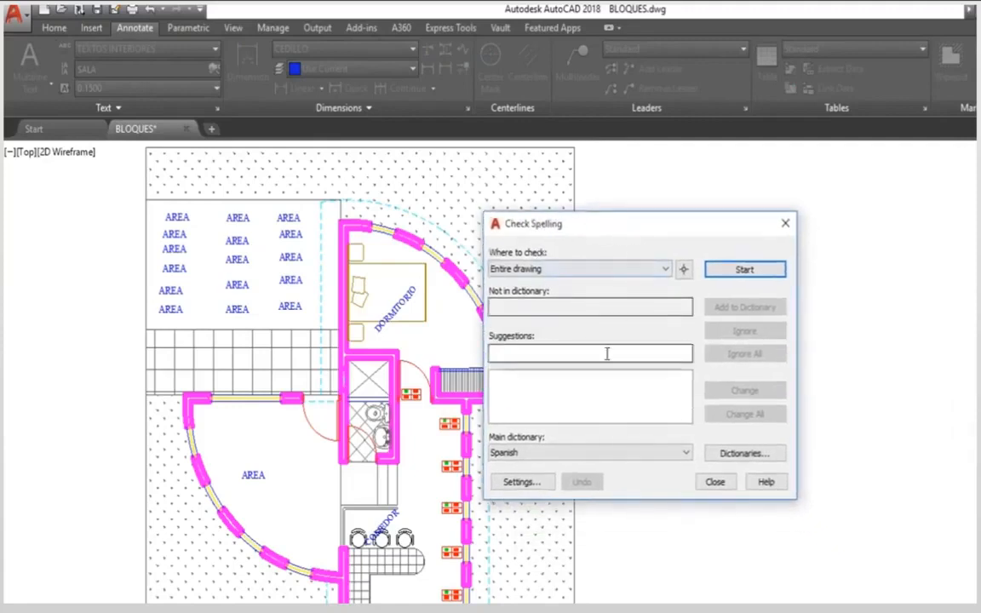
click(538, 453)
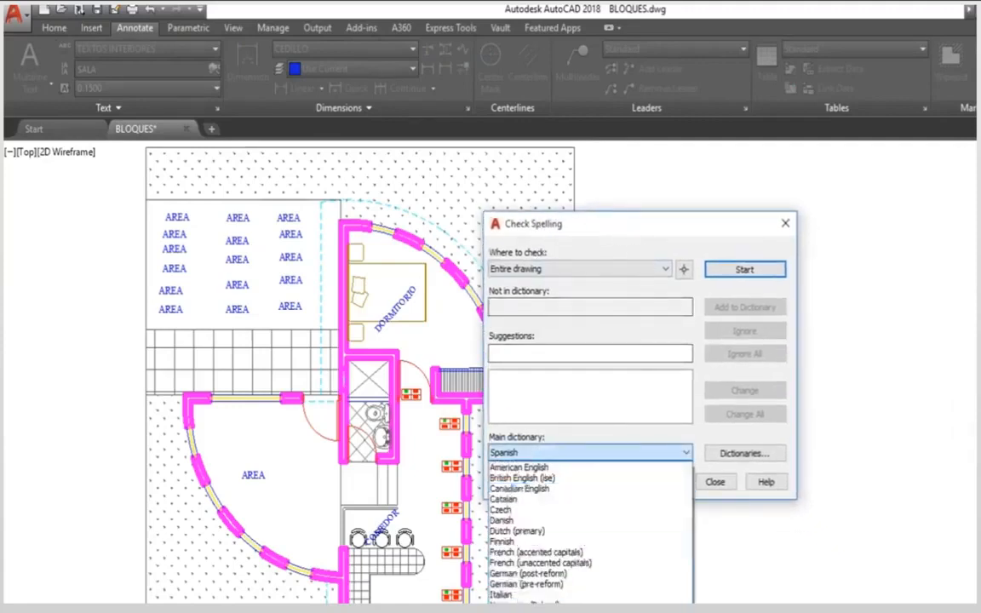
click(513, 606)
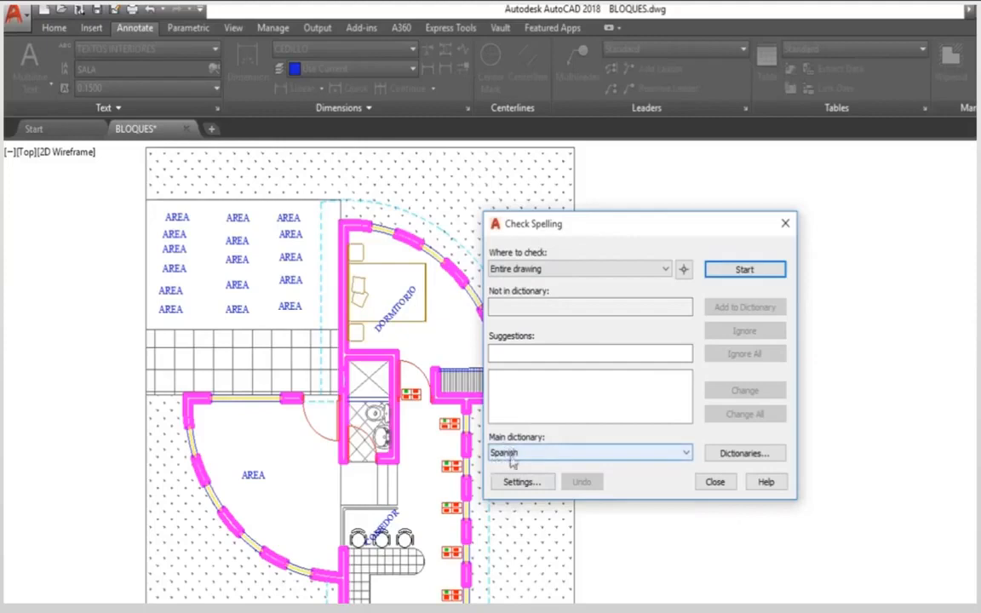
click(745, 271)
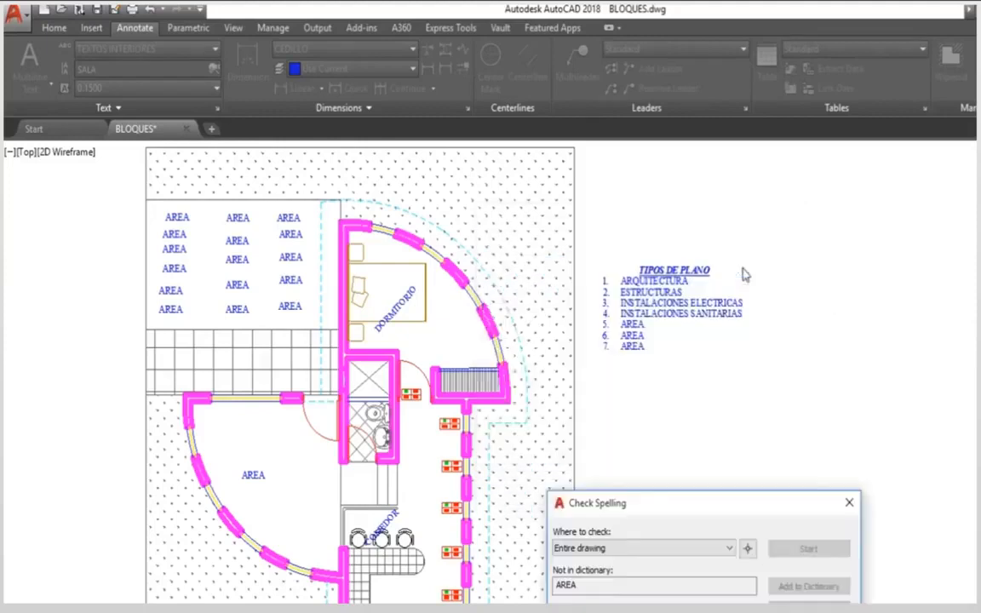
Correct ELECTRICAS to ELÉCTRICAS and every AREA to ÁREA, and finish the spelling check
drag(621, 504, 298, 258)
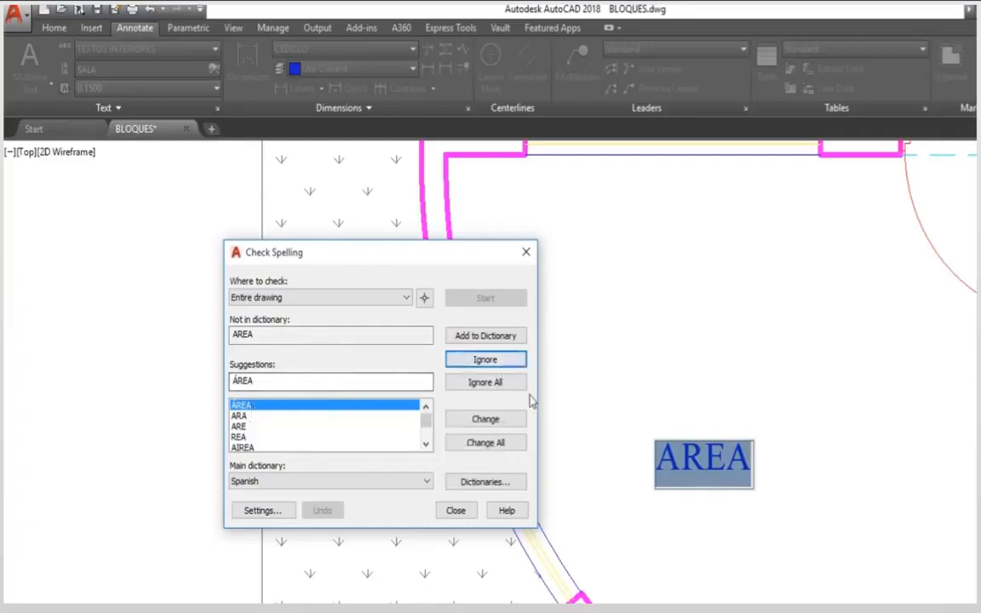
click(496, 421)
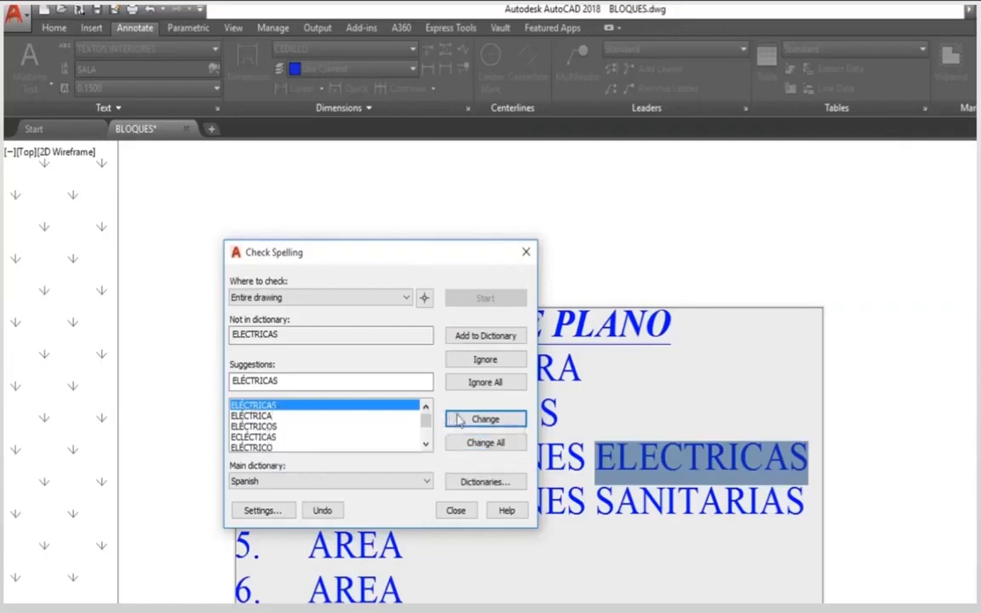
click(484, 421)
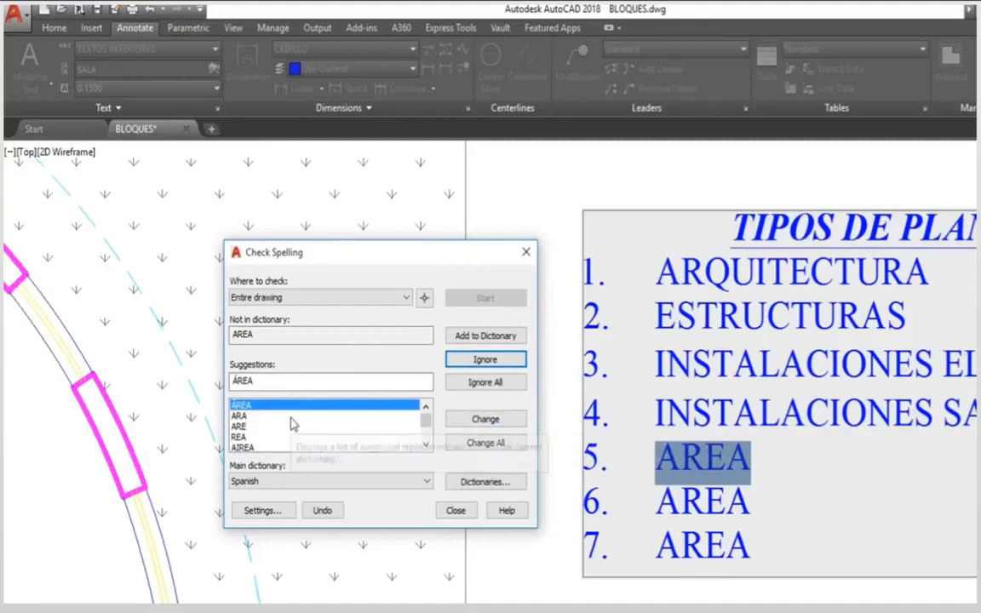
click(489, 445)
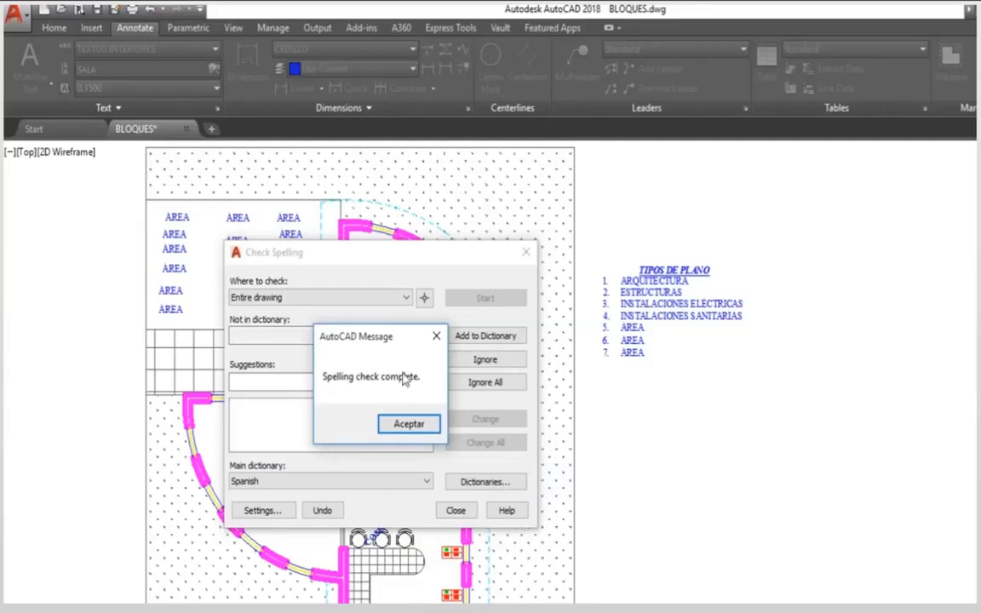
click(396, 425)
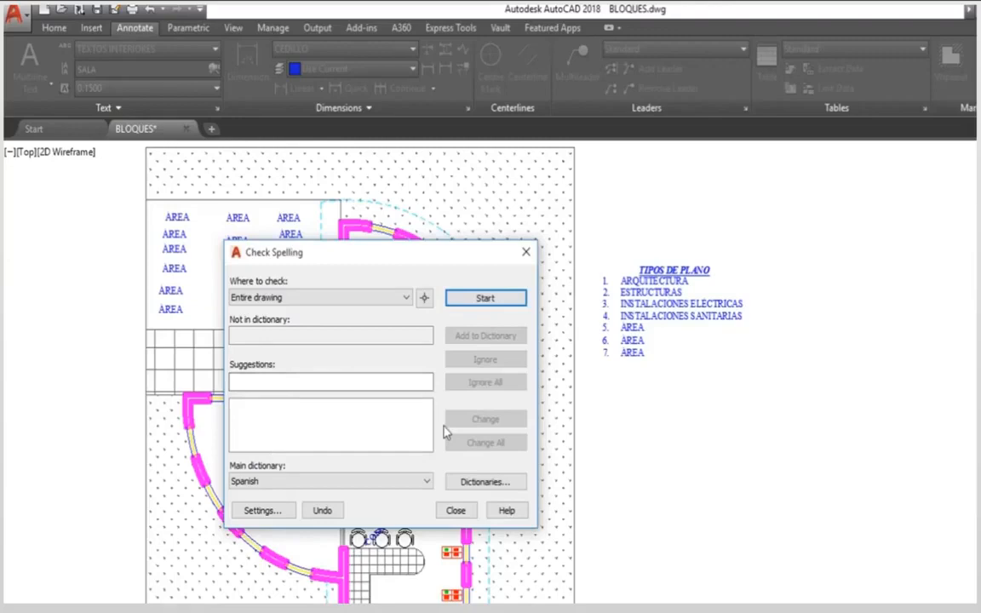
click(525, 252)
Examine the spelling corrections in the plan-type list, the living room label and the group of loose labels
scroll(633, 345, up, 5)
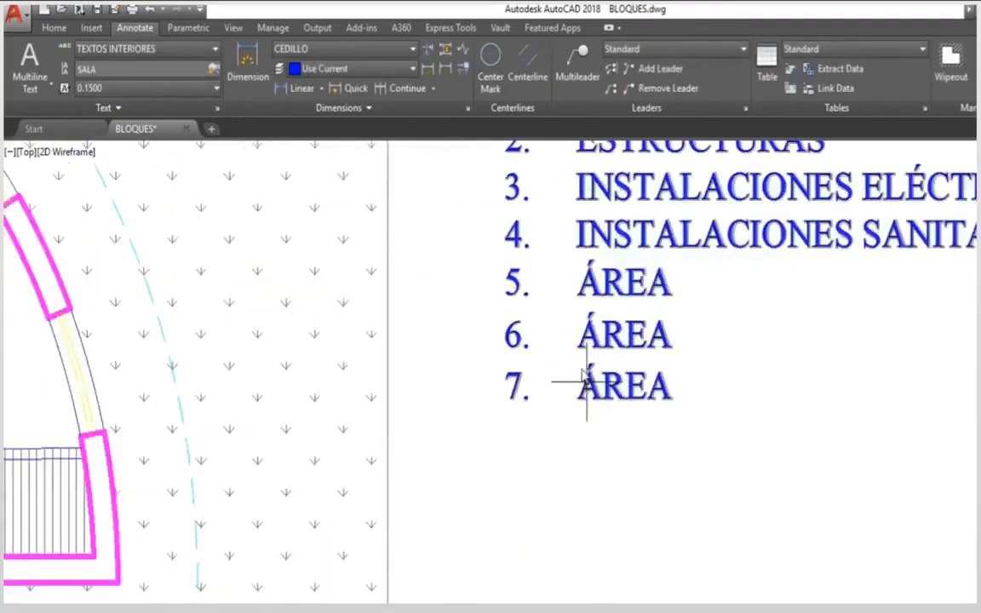
scroll(579, 334, down, 5)
scroll(345, 397, up, 5)
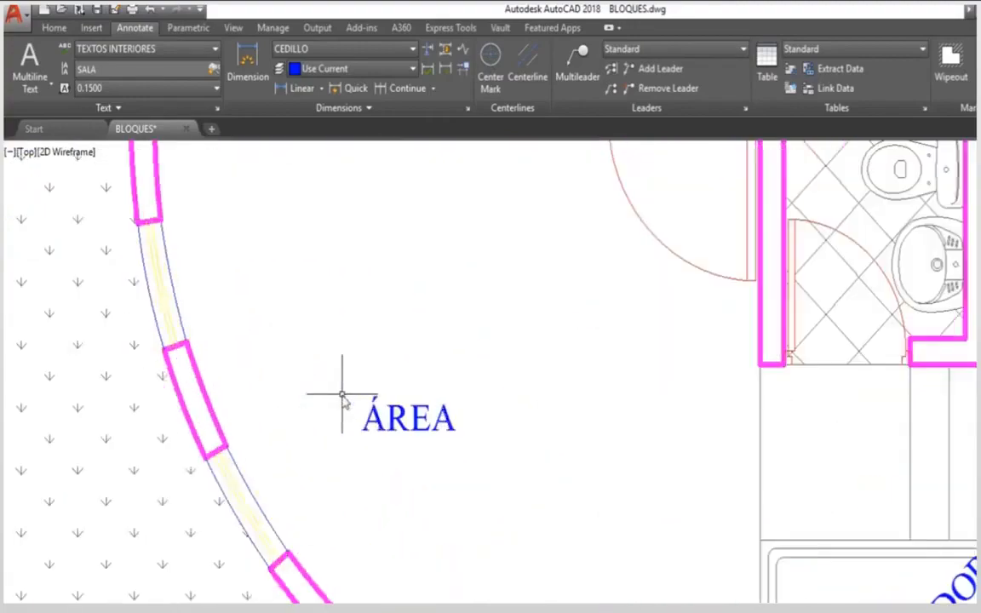
scroll(357, 394, down, 5)
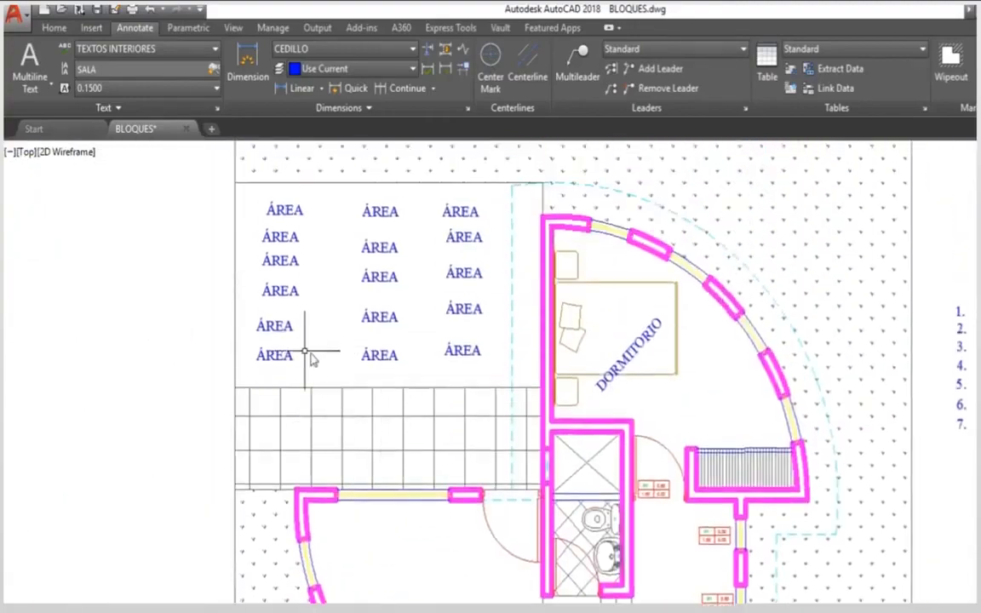
scroll(349, 349, down, 2)
scroll(624, 368, up, 5)
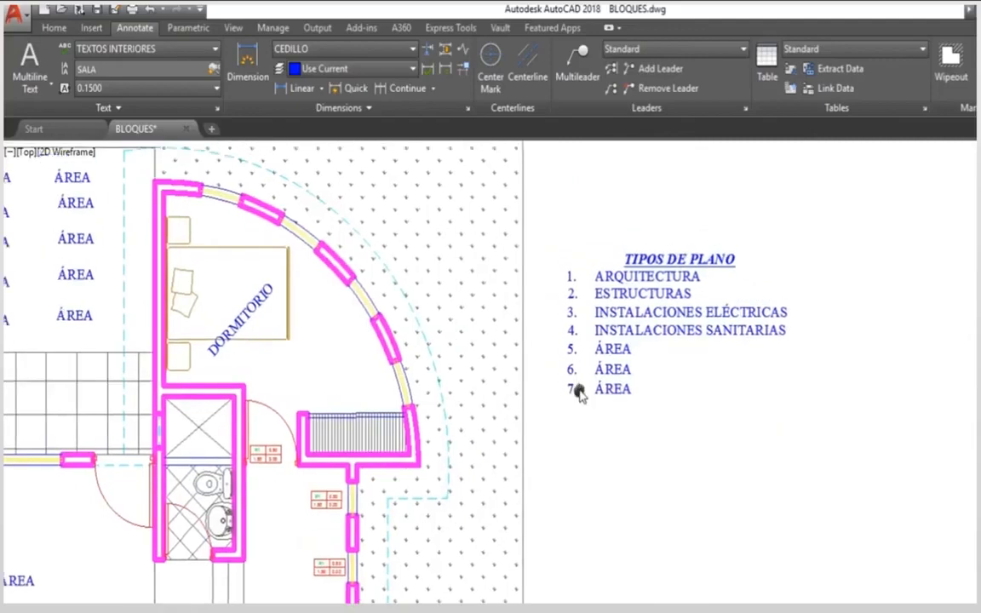